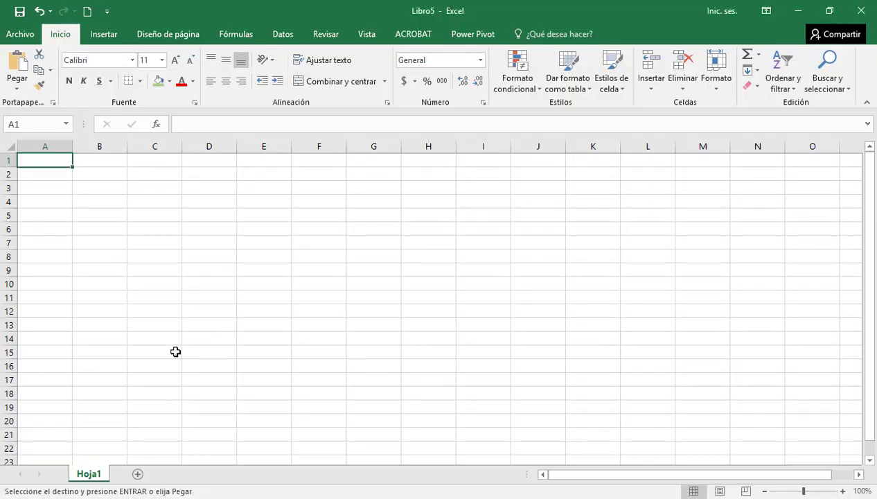
Rename the worksheet Hoja1 as "Ventas del mes"
{"action": "double_click", "coordinate": [89, 475]}
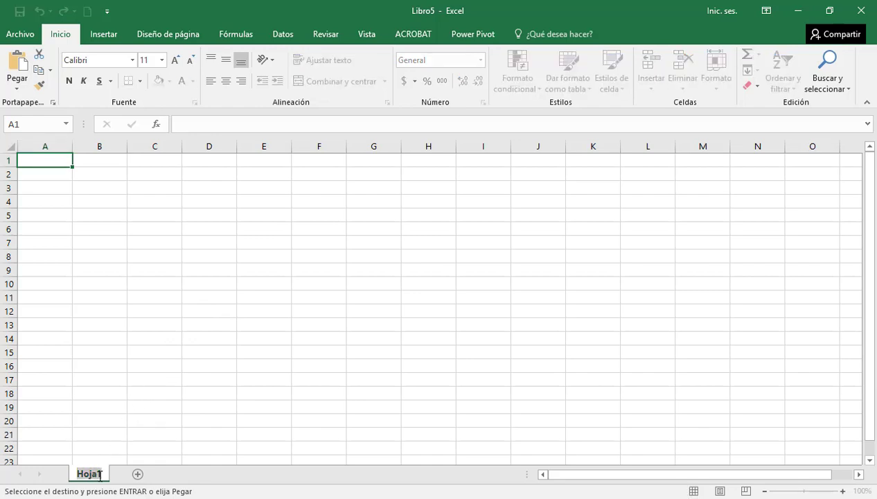
{"action": "type", "text": "Ventas"}
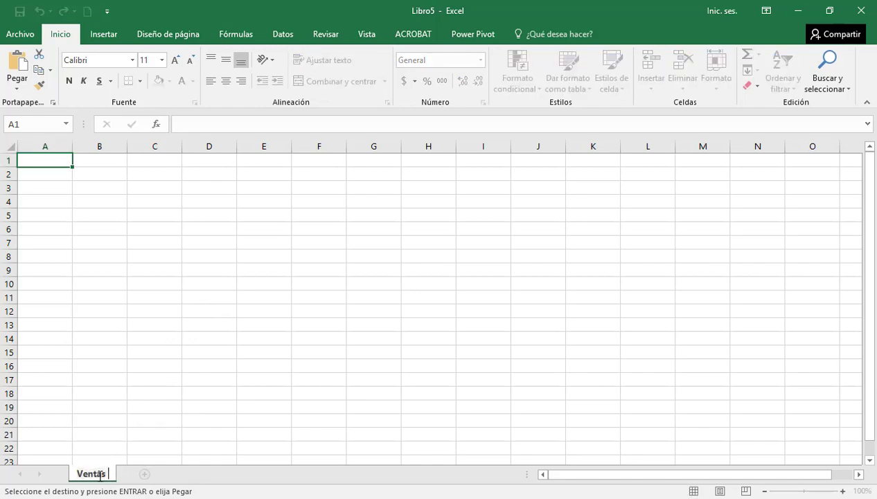
{"action": "type", "text": " del mes"}
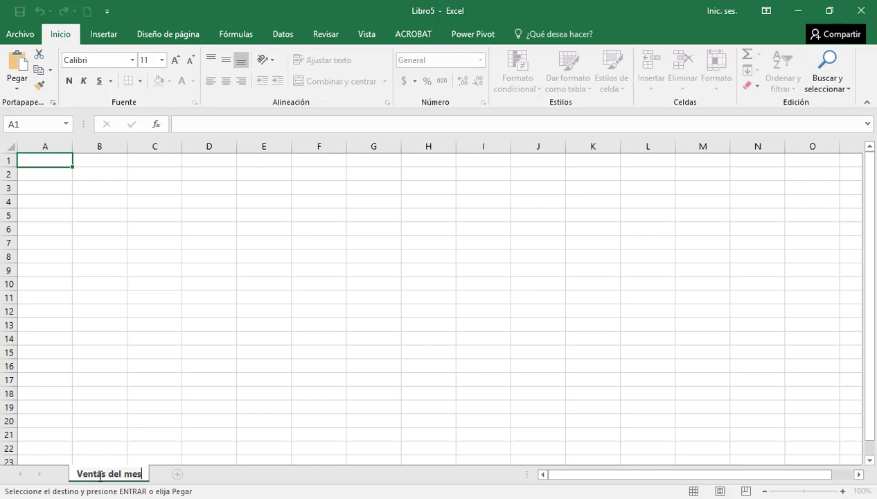
{"action": "key", "text": "Return"}
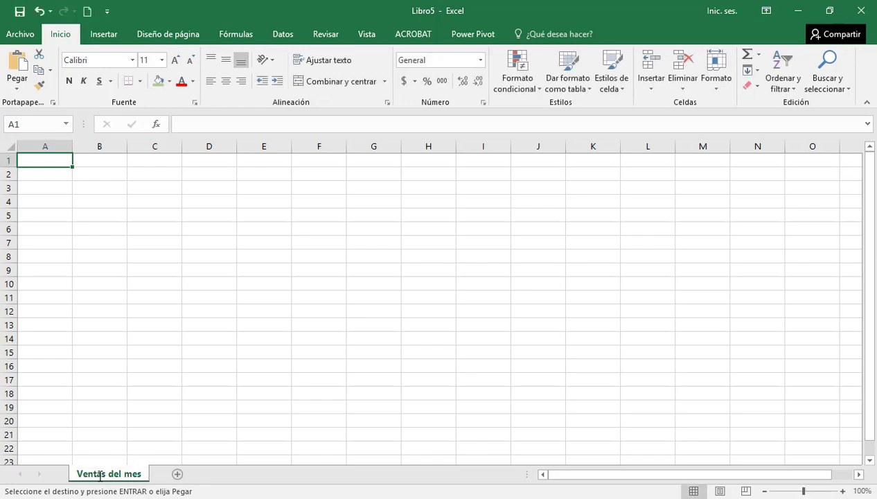
Paste the copied sales data starting at cell A1 and autofit the widths of columns A to C
{"action": "key", "text": "ctrl+v"}
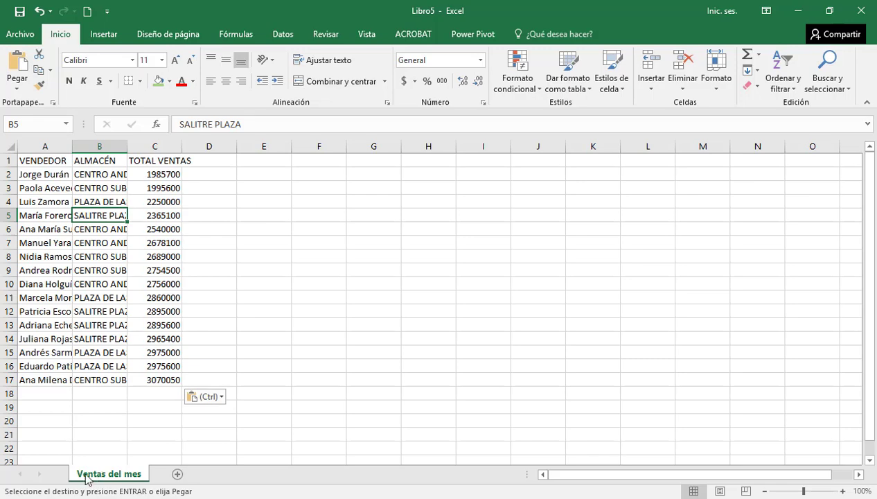
{"action": "double_click", "coordinate": [72, 146]}
{"action": "left_click_drag", "start_coordinate": [154, 149], "coordinate": [155, 149]}
{"action": "double_click", "coordinate": [155, 148]}
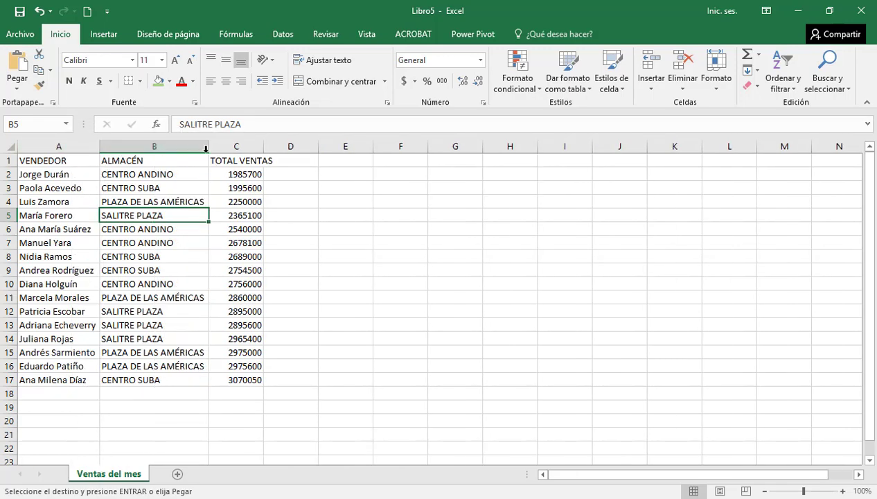
{"action": "double_click", "coordinate": [264, 148]}
Apply all borders to the sales data in A1:C17
{"action": "left_click_drag", "start_coordinate": [48, 160], "coordinate": [246, 380]}
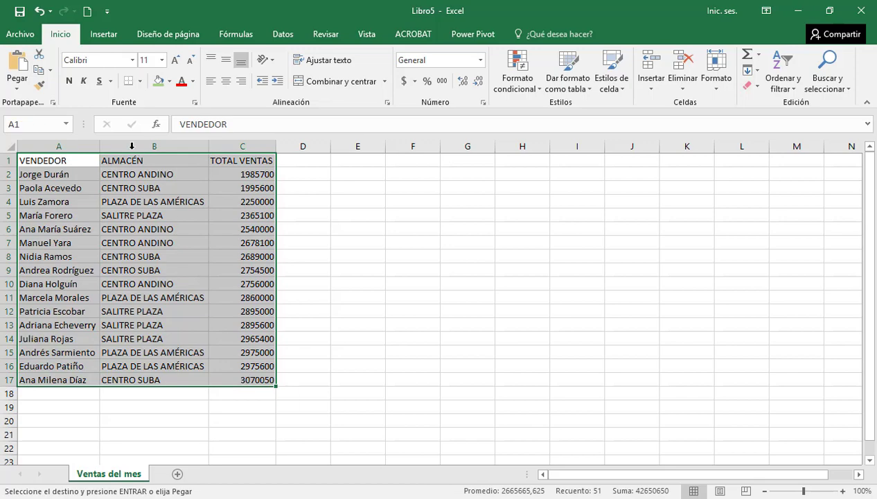
{"action": "left_click", "coordinate": [140, 82]}
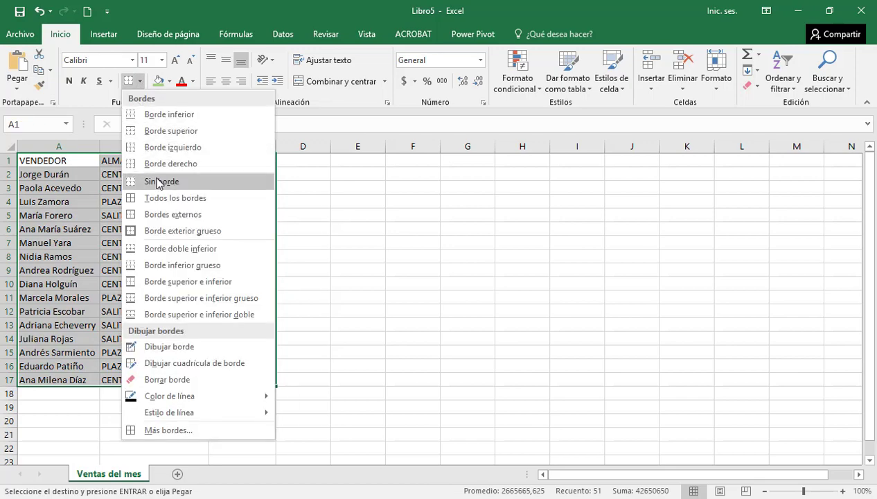
{"action": "left_click", "coordinate": [170, 198]}
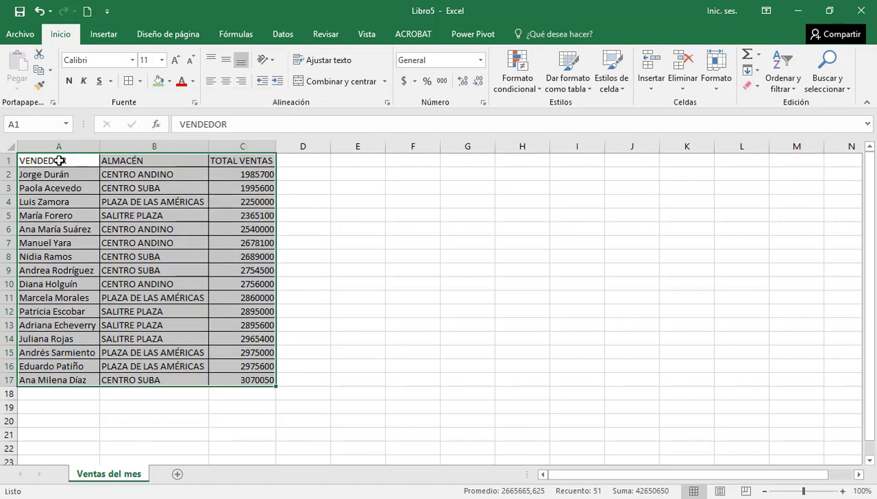
Format the header cells A1:C1 as bold and centered with a light green fill
{"action": "left_click_drag", "start_coordinate": [60, 160], "coordinate": [223, 155]}
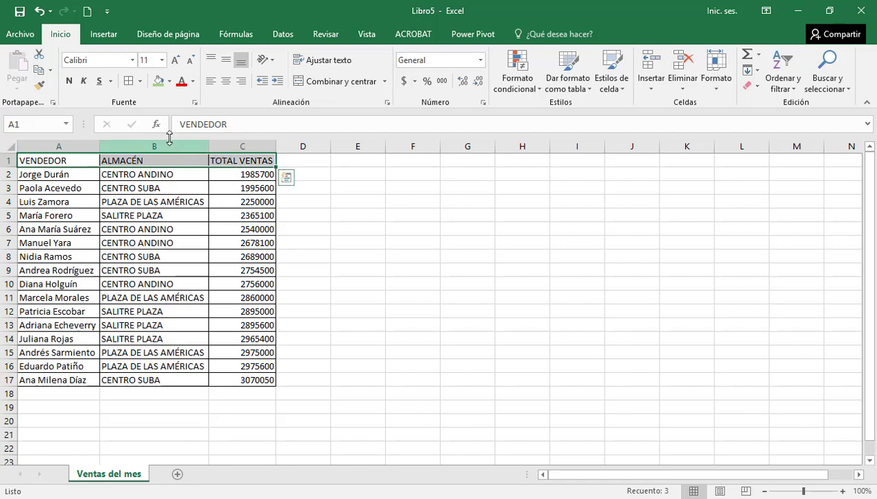
{"action": "left_click", "coordinate": [69, 81]}
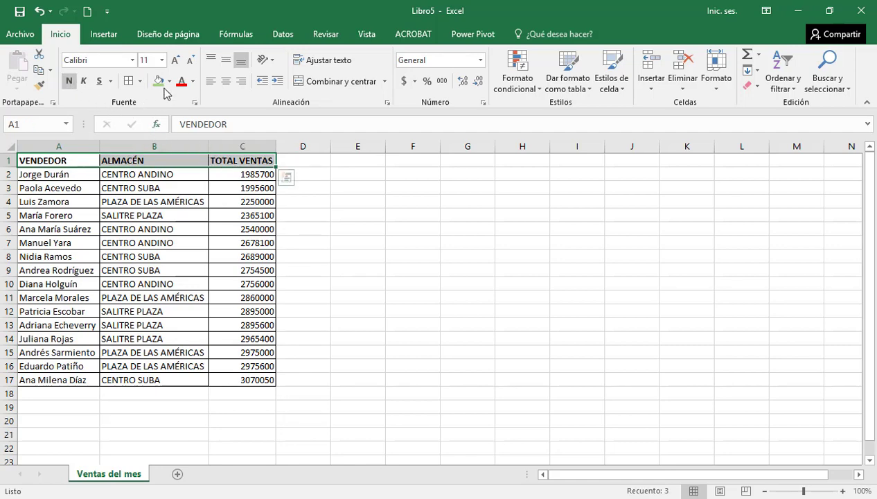
{"action": "left_click", "coordinate": [169, 81]}
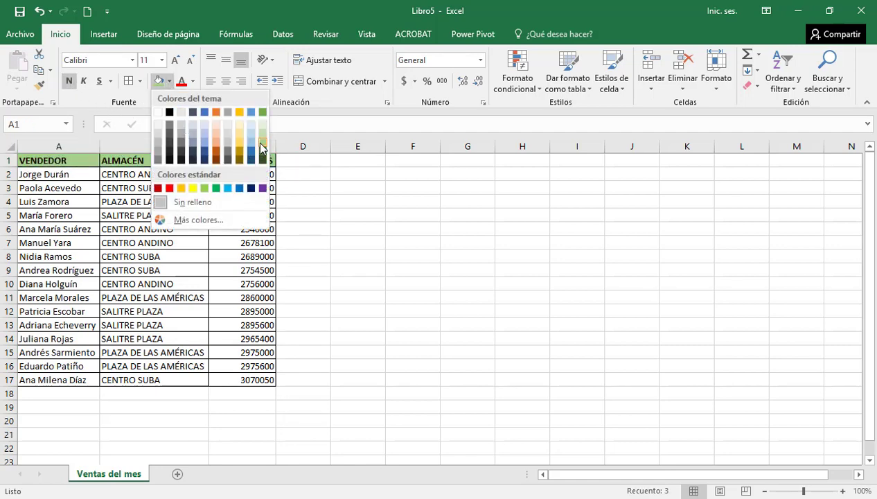
{"action": "left_click", "coordinate": [262, 147]}
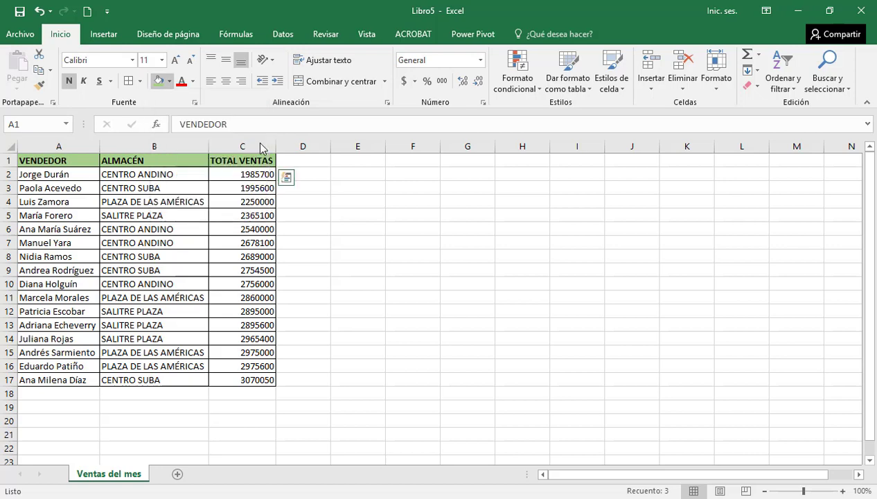
{"action": "left_click", "coordinate": [230, 83]}
Apply the accounting currency format to the TOTAL VENTAS amounts in C2:C17
{"action": "left_click", "coordinate": [239, 202]}
{"action": "left_click_drag", "start_coordinate": [239, 173], "coordinate": [244, 380]}
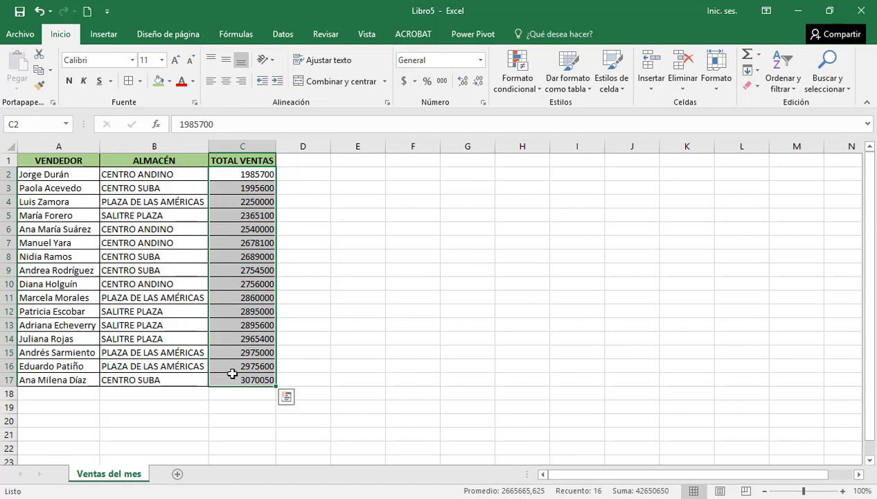
{"action": "left_click", "coordinate": [405, 81]}
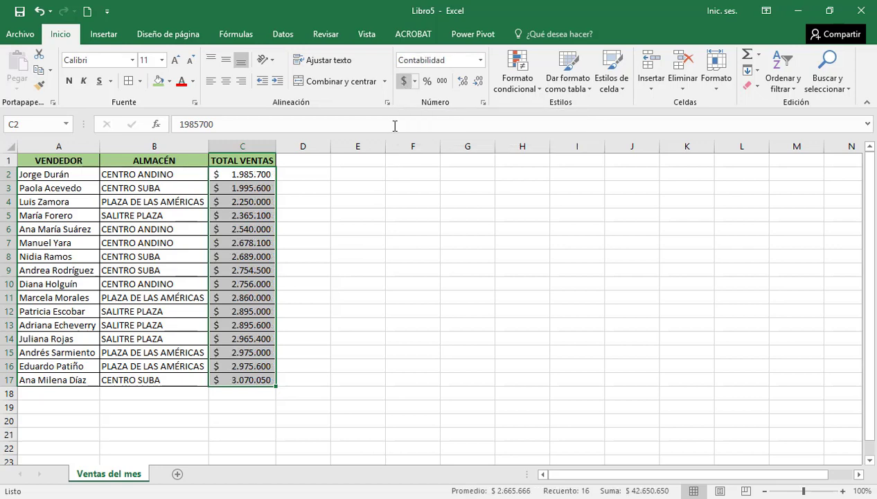
{"action": "left_click", "coordinate": [338, 250]}
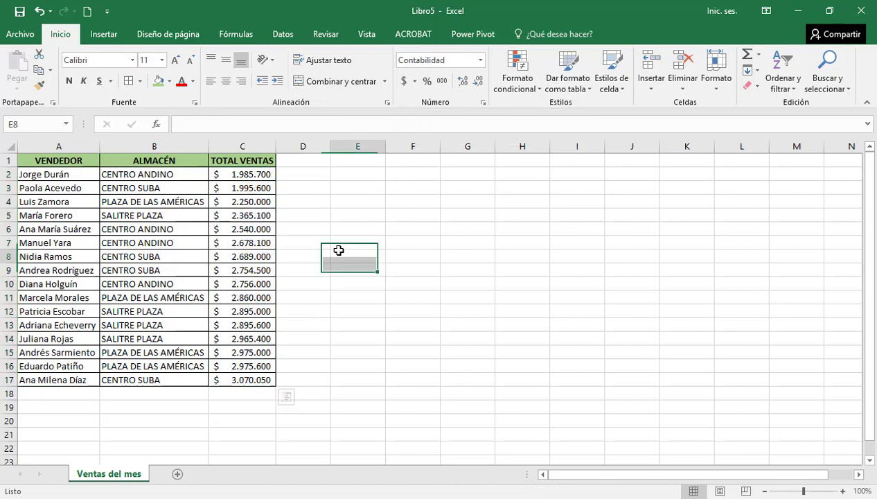
Set up a custom sort of A1:C17 with ALMACÉN as the first level, by cell values from A to Z
{"action": "left_click", "coordinate": [123, 232]}
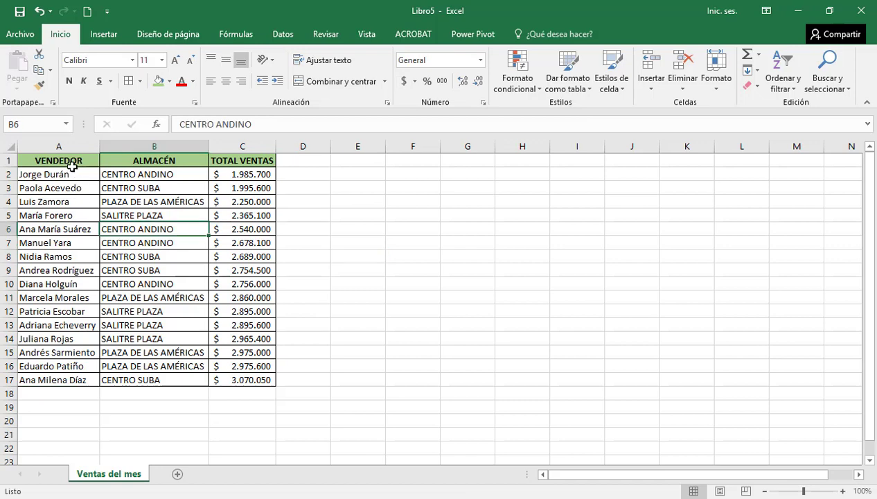
{"action": "left_click_drag", "start_coordinate": [67, 161], "coordinate": [257, 380]}
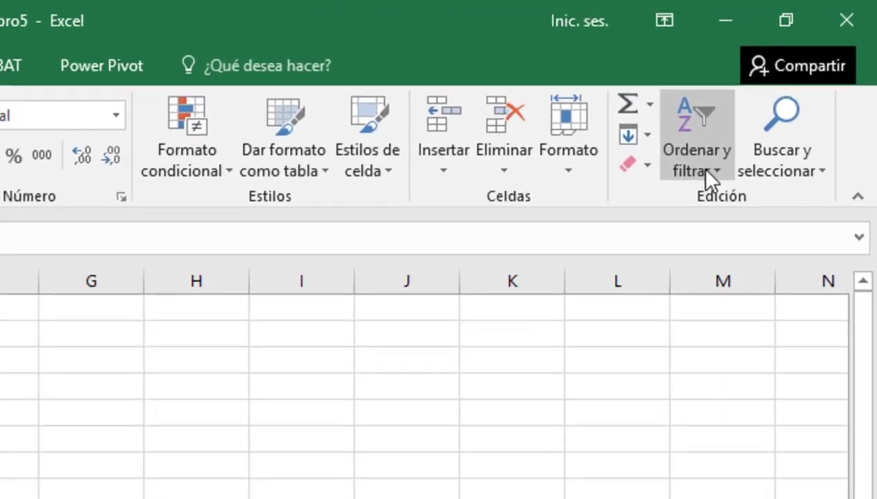
{"action": "left_click", "coordinate": [766, 105]}
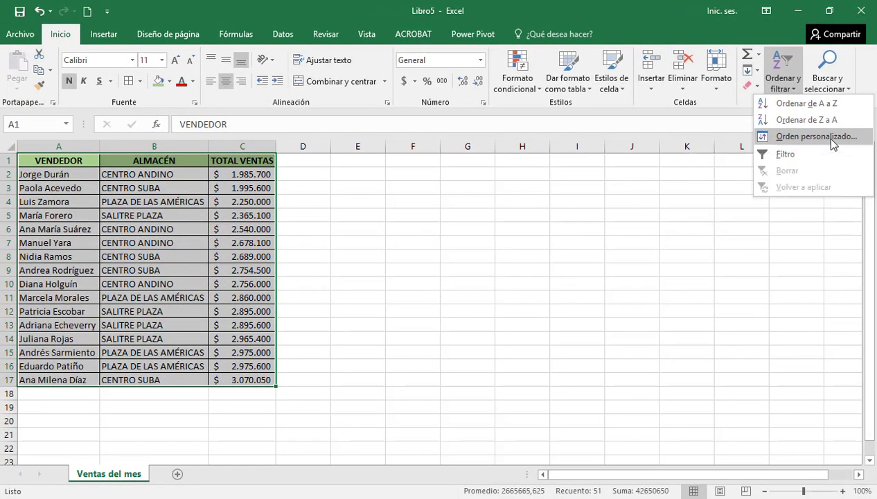
{"action": "left_click", "coordinate": [831, 139]}
{"action": "left_click_drag", "start_coordinate": [497, 206], "coordinate": [607, 210]}
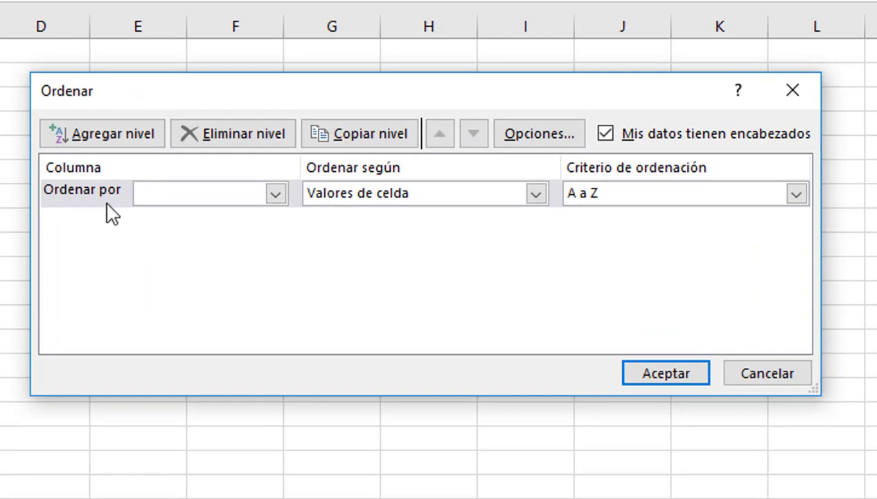
{"action": "left_click", "coordinate": [276, 194]}
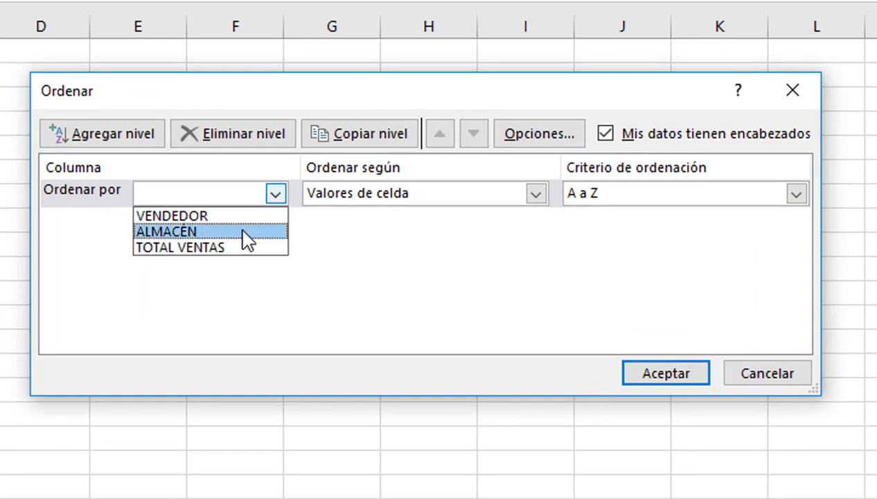
{"action": "left_click", "coordinate": [244, 233]}
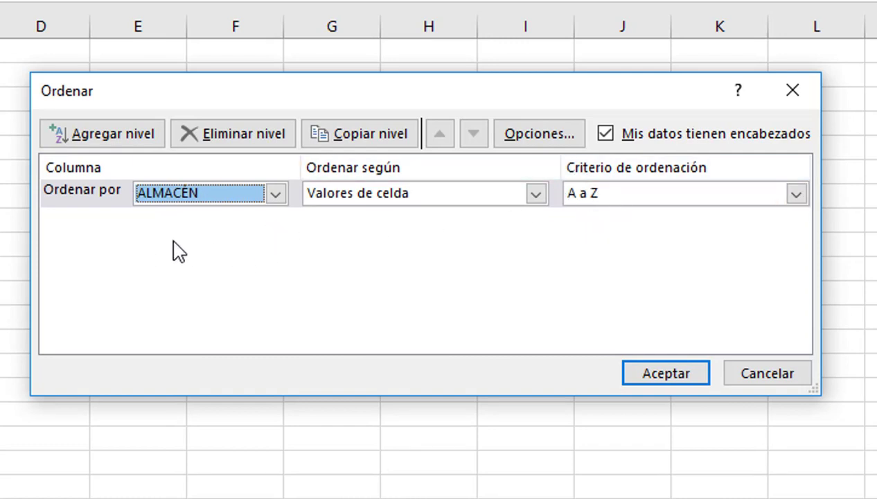
Add a second sort level by VENDEDOR, A to Z, and apply the sort
{"action": "left_click", "coordinate": [112, 137]}
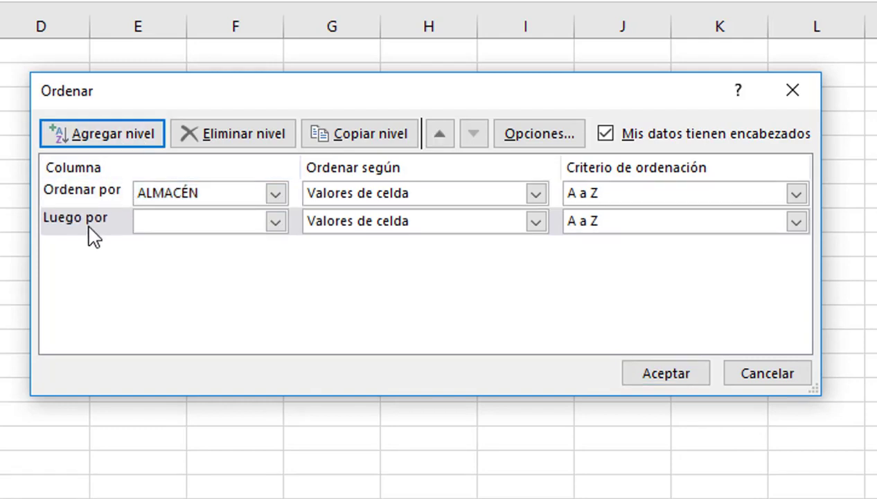
{"action": "left_click", "coordinate": [276, 222]}
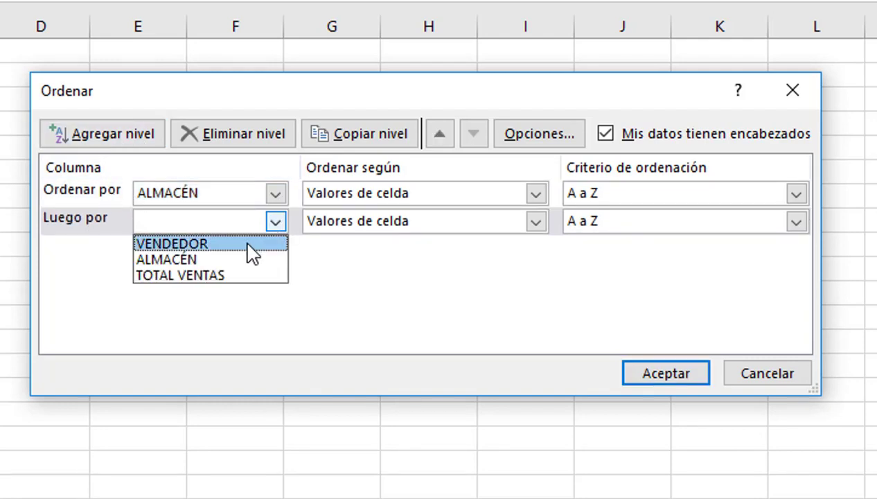
{"action": "left_click", "coordinate": [247, 244]}
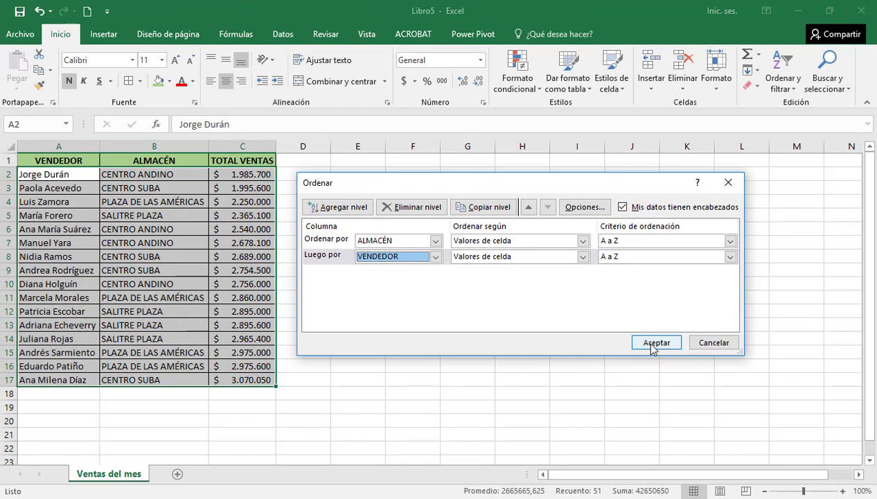
{"action": "left_click", "coordinate": [652, 346]}
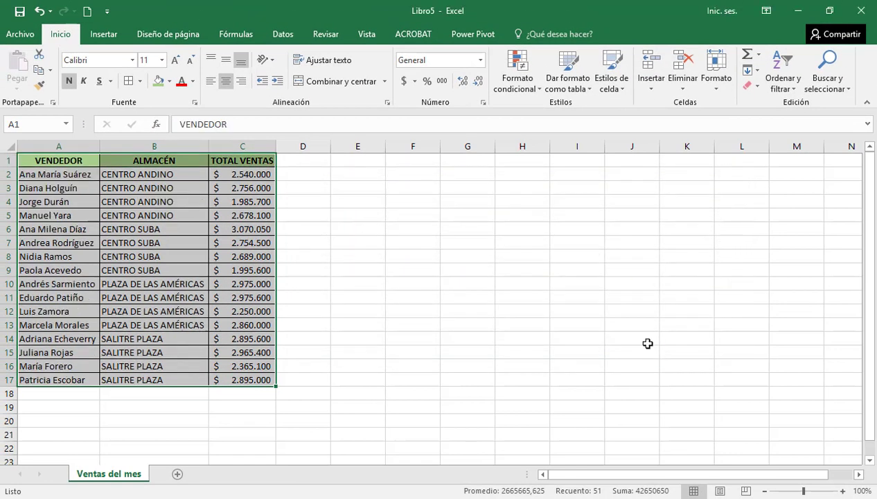
Examine the order of the stores and of the sellers within each store in the sorted table
{"action": "left_click", "coordinate": [194, 313]}
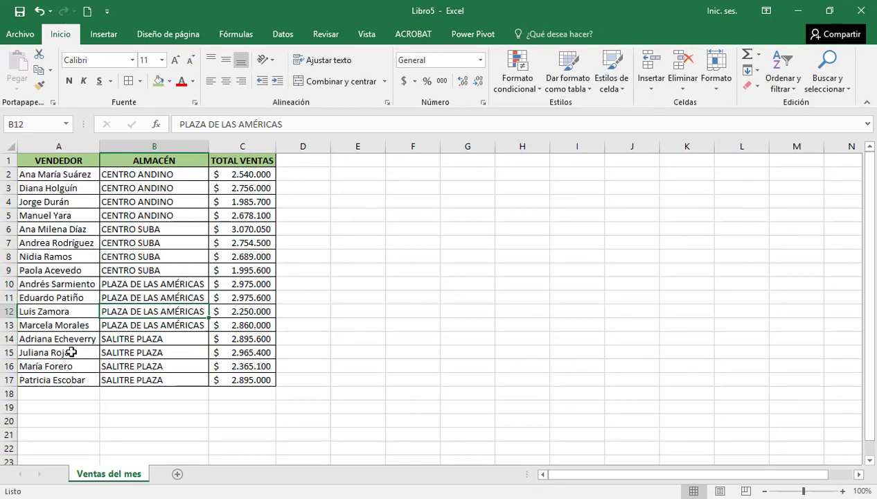
{"action": "left_click", "coordinate": [160, 352]}
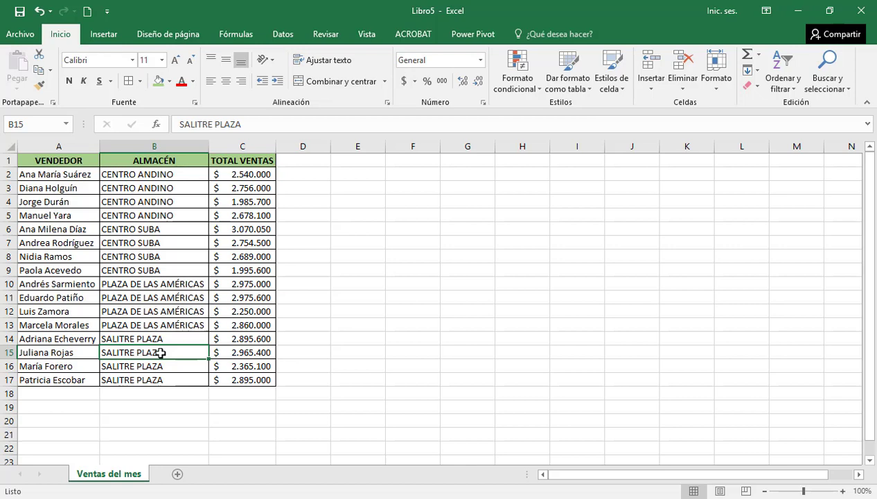
{"action": "left_click_drag", "start_coordinate": [166, 176], "coordinate": [172, 268]}
{"action": "left_click", "coordinate": [151, 174]}
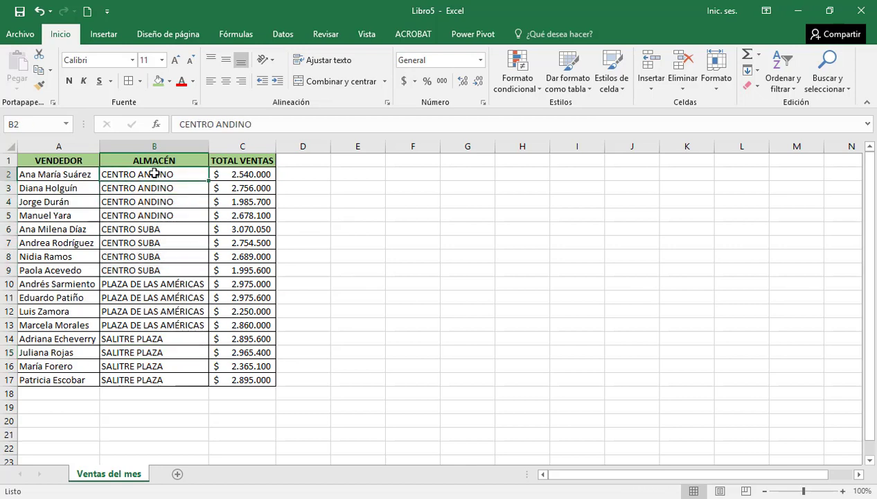
{"action": "left_click", "coordinate": [143, 227]}
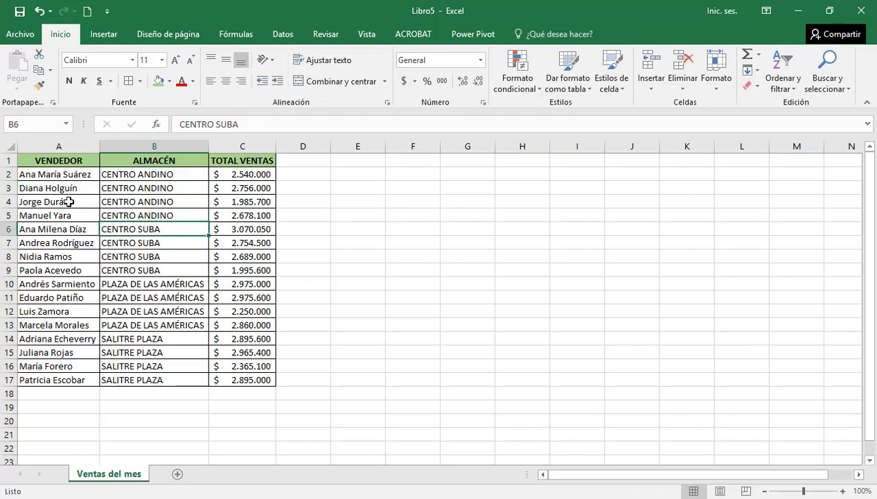
{"action": "left_click", "coordinate": [57, 170]}
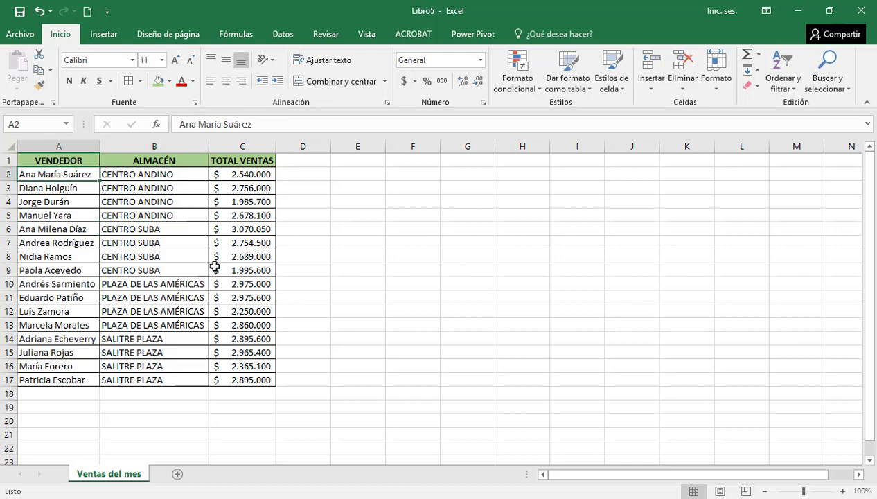
{"action": "left_click", "coordinate": [173, 281]}
{"action": "left_click", "coordinate": [249, 324]}
{"action": "left_click", "coordinate": [147, 338]}
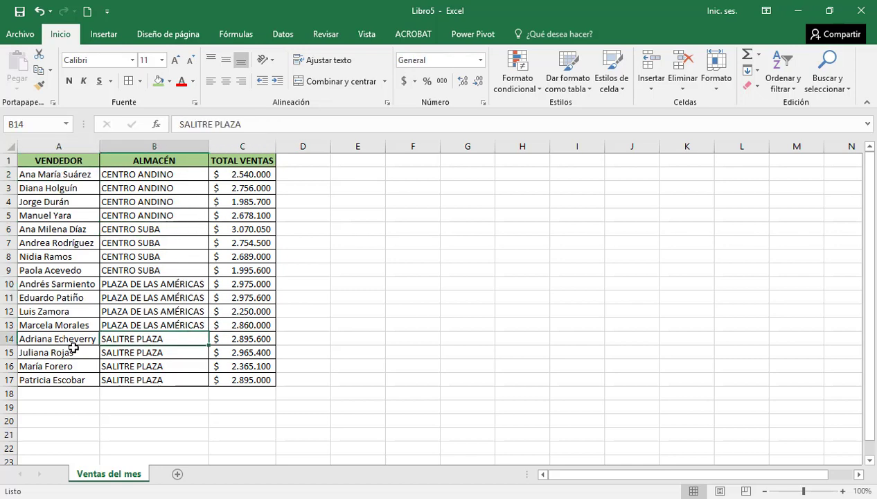
{"action": "left_click", "coordinate": [73, 347]}
{"action": "left_click", "coordinate": [455, 342]}
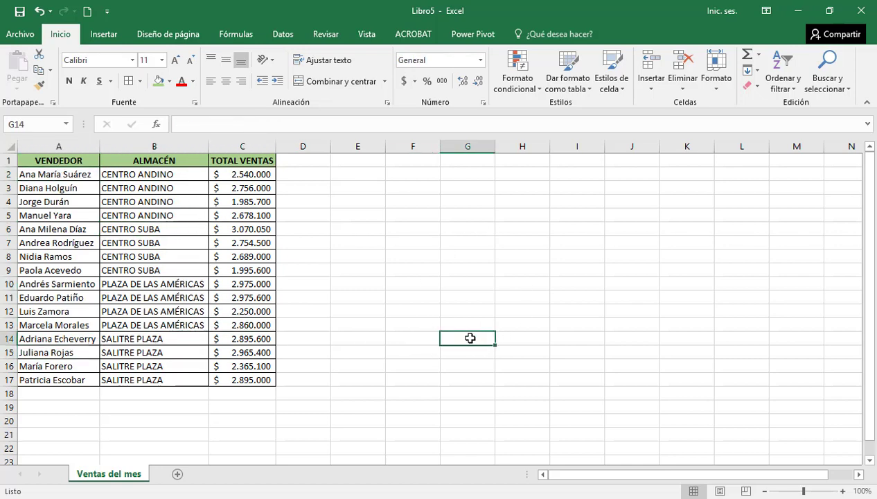
Insert a pivot table based on 'Ventas del mes'!A1:C17 in a new worksheet
{"action": "left_click", "coordinate": [71, 176]}
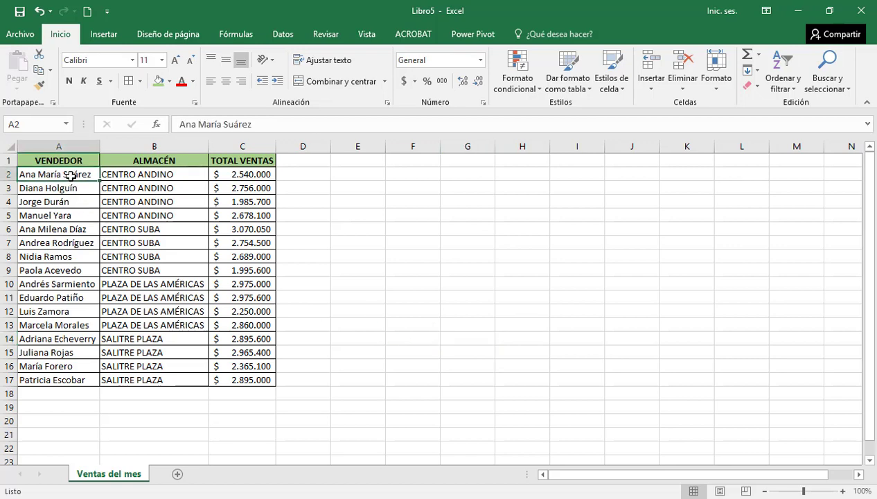
{"action": "left_click", "coordinate": [111, 41]}
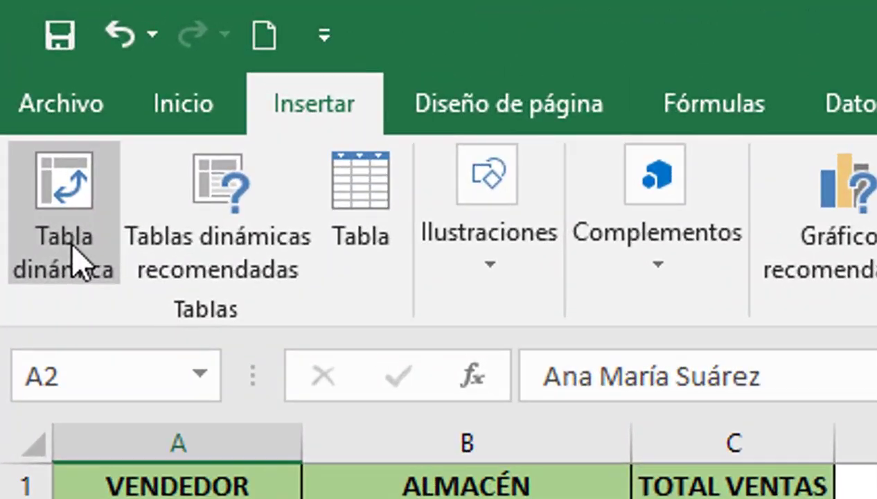
{"action": "left_click", "coordinate": [26, 85]}
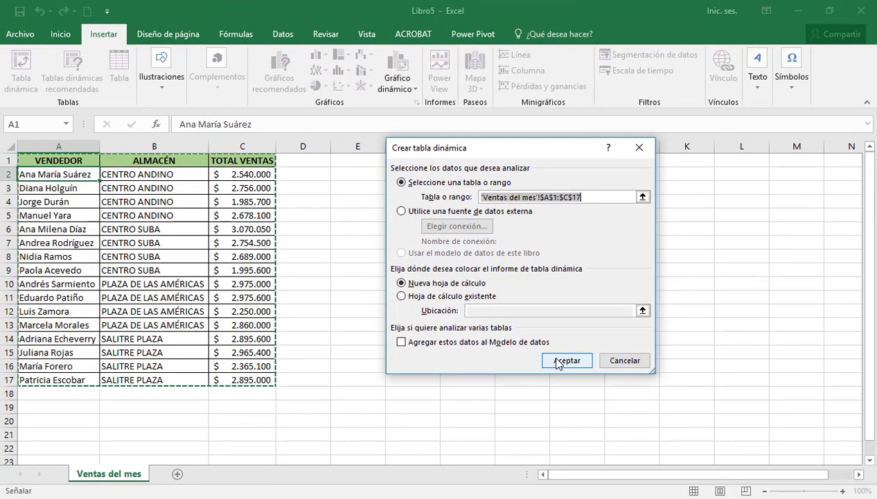
{"action": "left_click", "coordinate": [567, 361]}
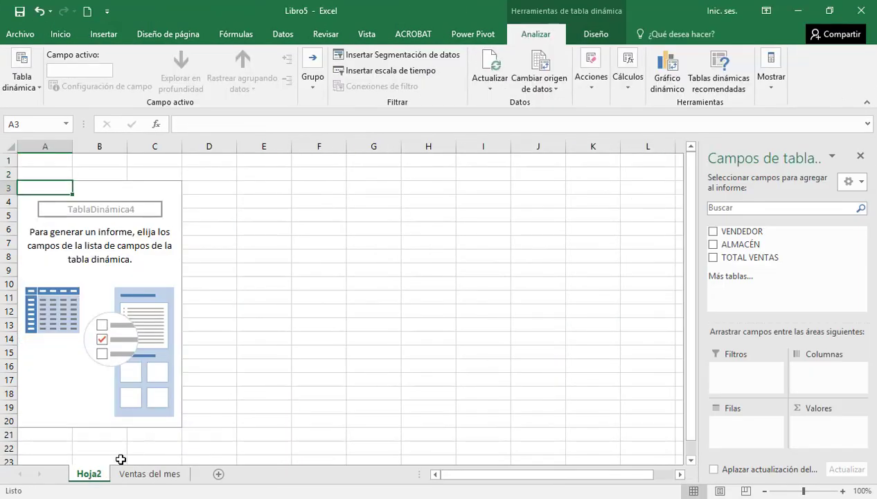
{"action": "left_click", "coordinate": [119, 266]}
{"action": "left_click", "coordinate": [116, 211]}
{"action": "left_click", "coordinate": [55, 207]}
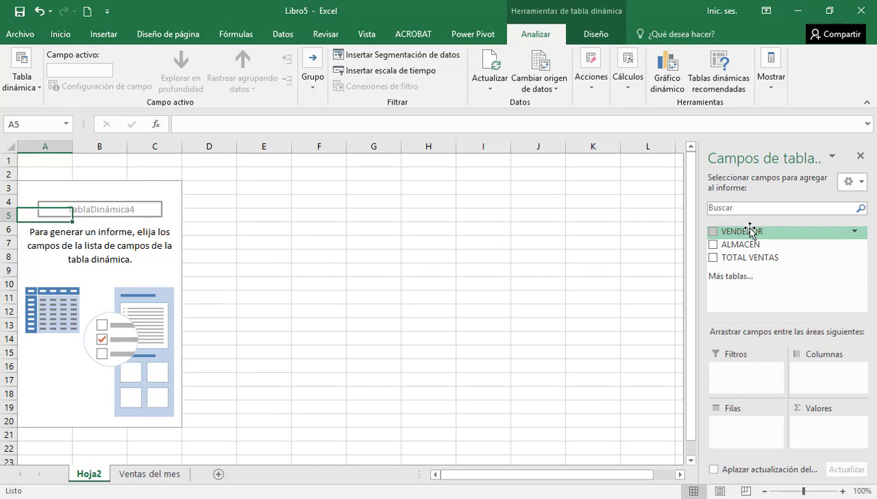
Lay out the pivot table with ALMACÉN as rows and the sum of TOTAL VENTAS as values
{"action": "left_click_drag", "start_coordinate": [747, 249], "coordinate": [751, 424]}
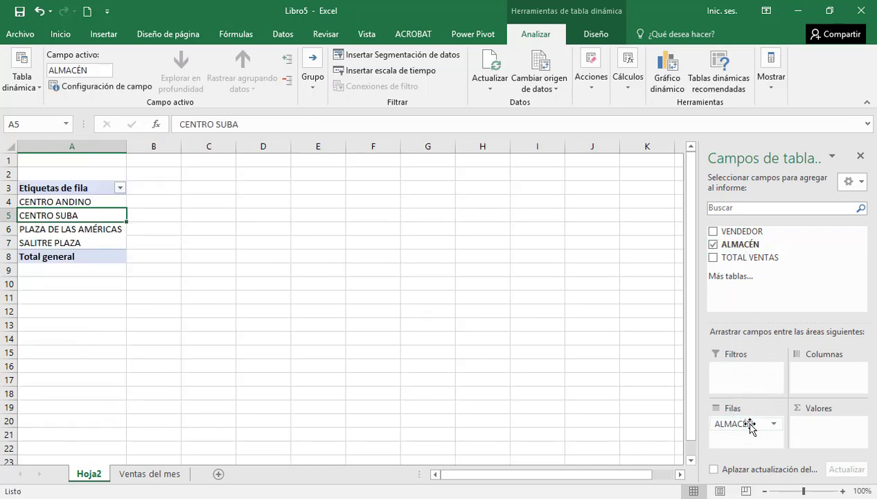
{"action": "mouse_move", "coordinate": [740, 430]}
{"action": "left_mouse_down"}
{"action": "mouse_move", "coordinate": [758, 389]}
{"action": "mouse_move", "coordinate": [740, 377]}
{"action": "mouse_move", "coordinate": [806, 384]}
{"action": "mouse_move", "coordinate": [797, 370]}
{"action": "mouse_move", "coordinate": [803, 416]}
{"action": "mouse_move", "coordinate": [751, 433]}
{"action": "left_mouse_up"}
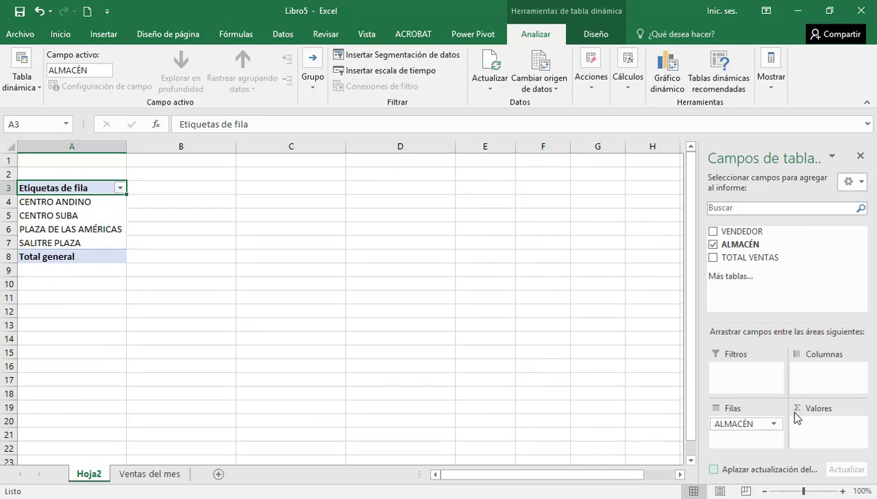
{"action": "left_click_drag", "start_coordinate": [746, 260], "coordinate": [820, 430]}
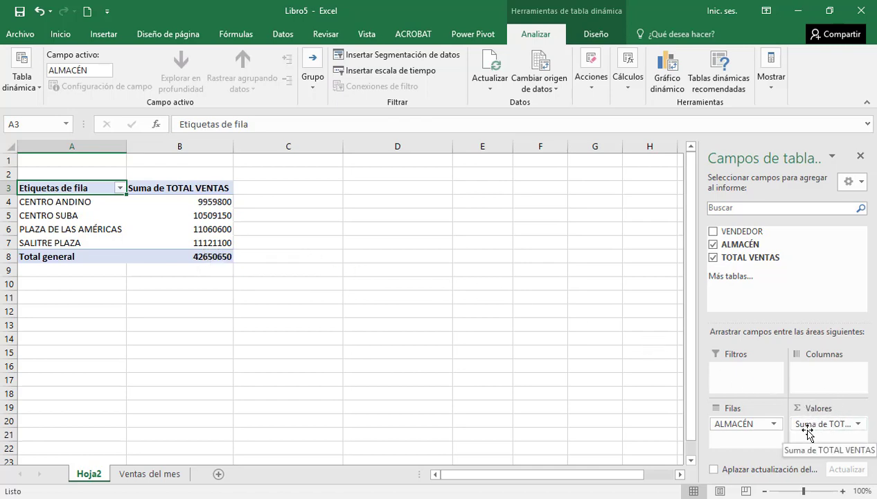
Format the store pivot table's Suma de TOTAL VENTAS field as Moneda with the $ symbol and 0 decimals
{"action": "left_click", "coordinate": [859, 424]}
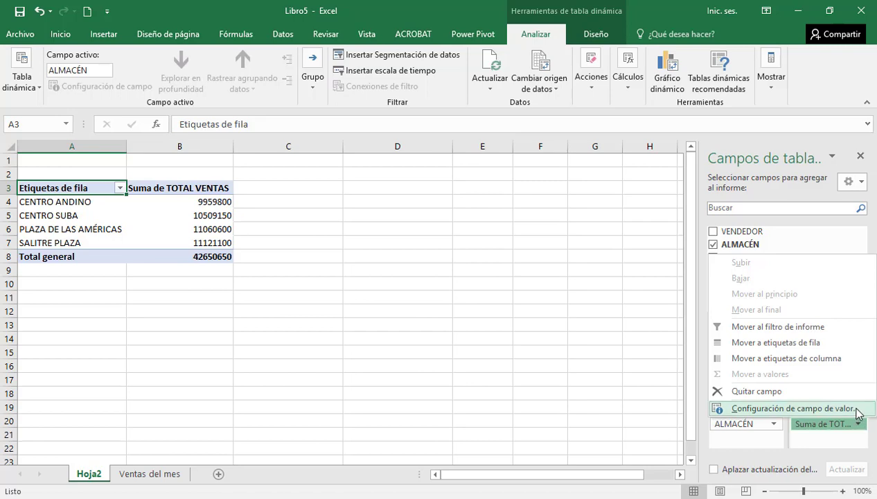
{"action": "left_click", "coordinate": [790, 409]}
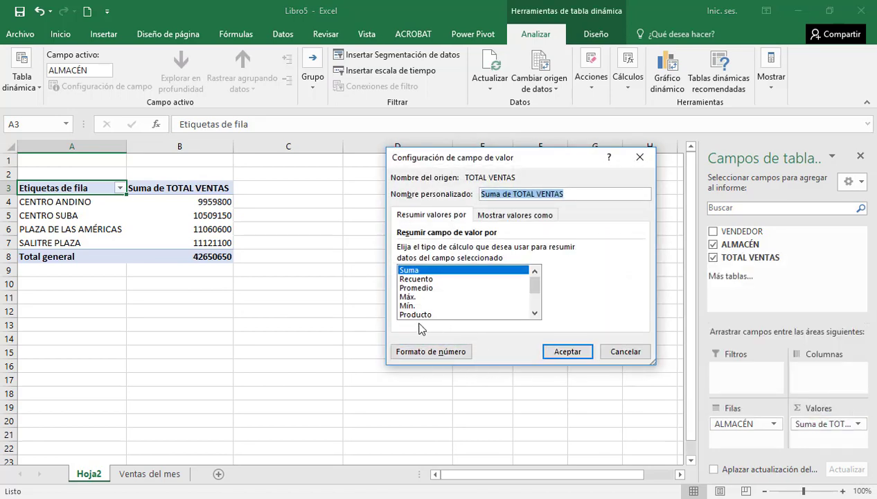
{"action": "left_click", "coordinate": [451, 353]}
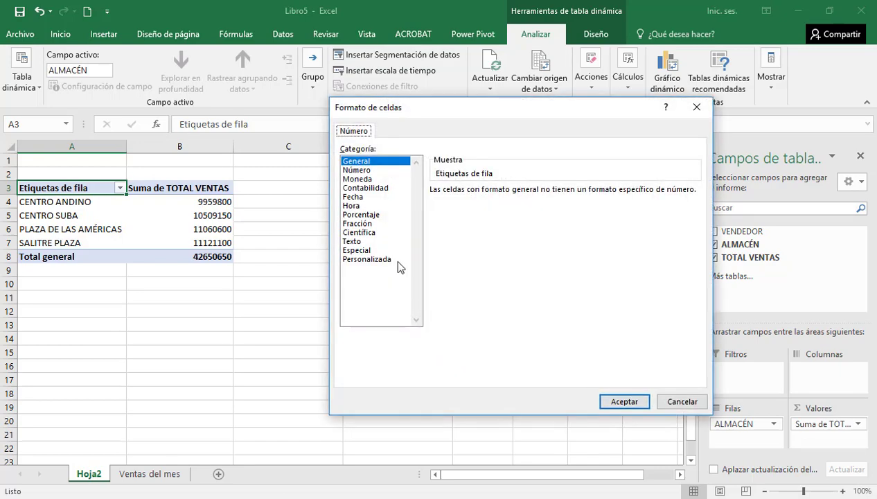
{"action": "left_click", "coordinate": [367, 180]}
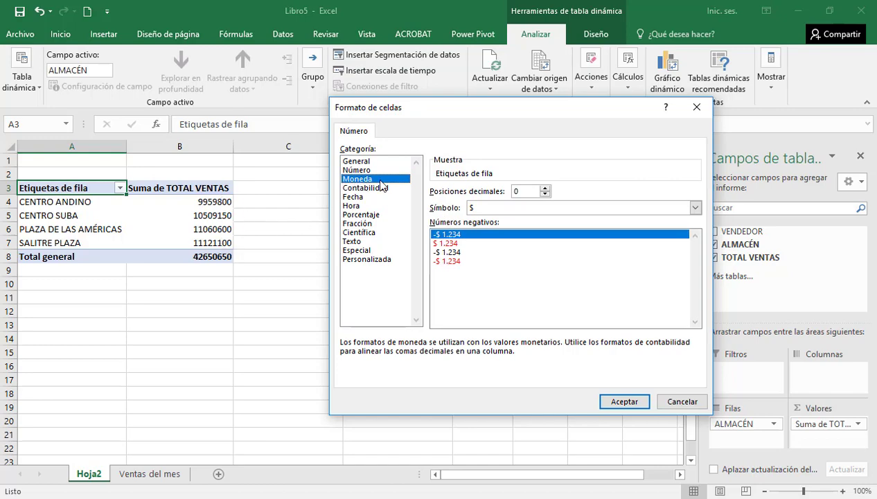
{"action": "left_click", "coordinate": [622, 404]}
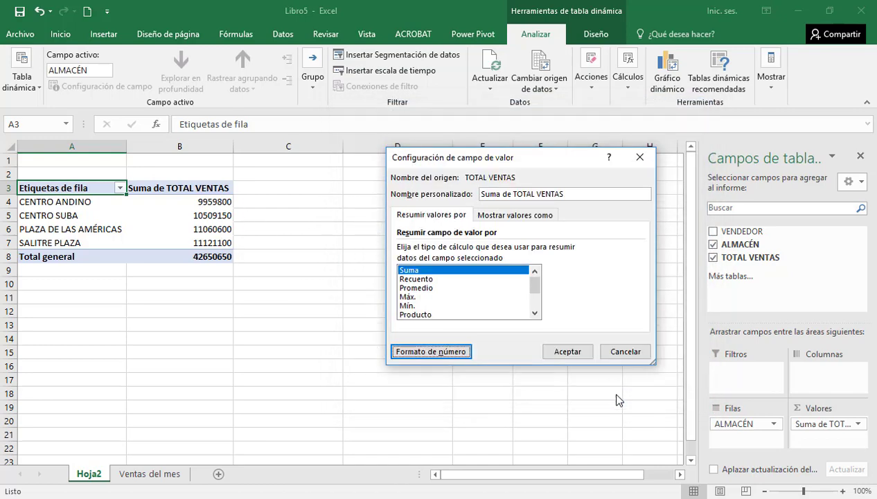
{"action": "left_click", "coordinate": [563, 349]}
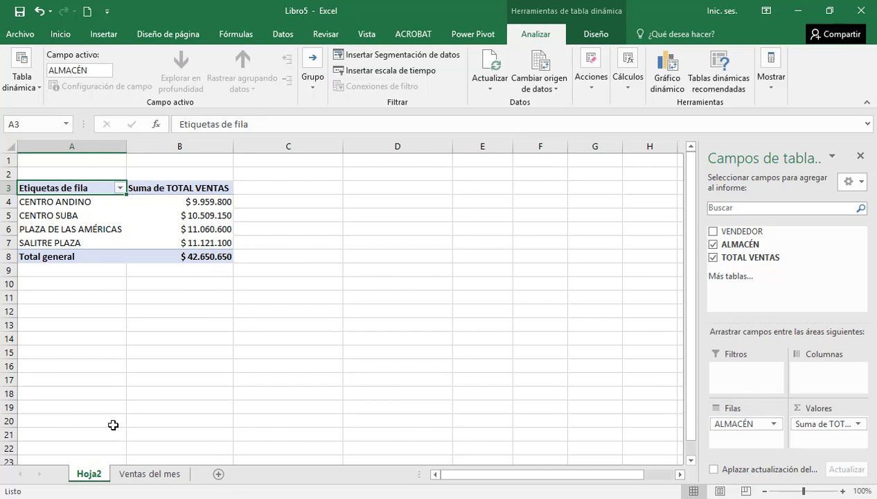
Rename the store pivot table's sheet from Hoja2 to Almacenes
{"action": "double_click", "coordinate": [91, 476]}
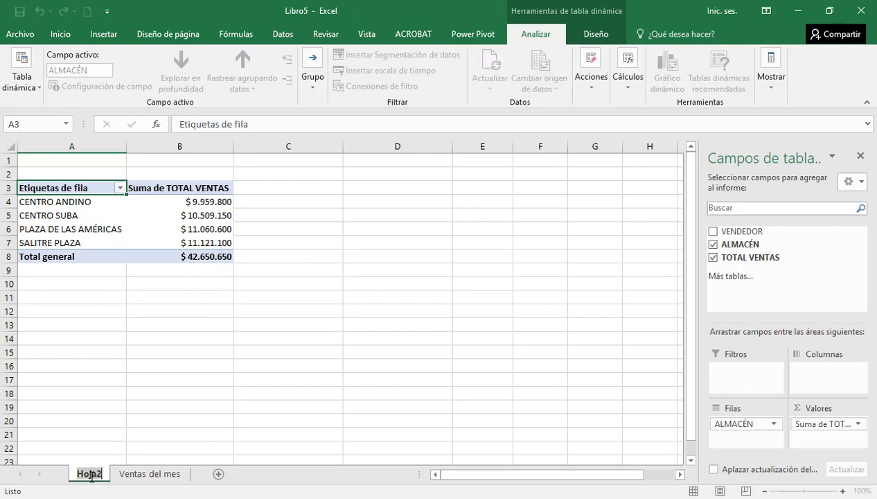
{"action": "type", "text": "Alam"}
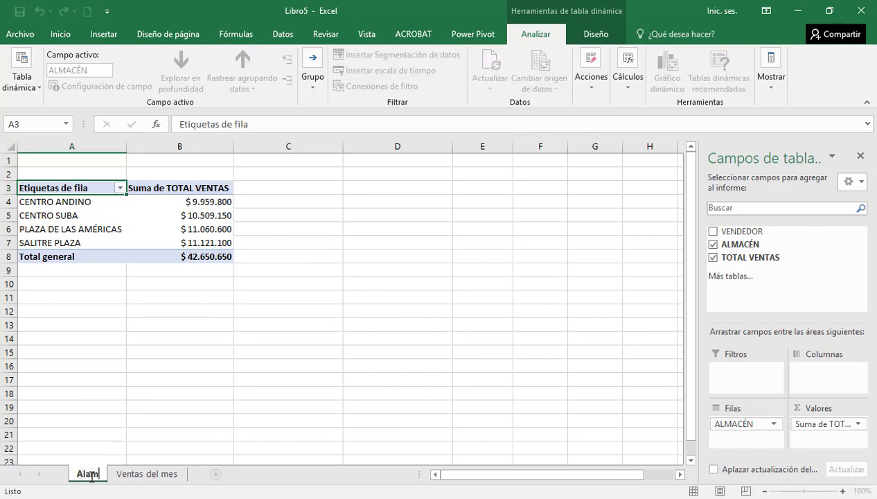
{"action": "key", "text": "BackSpace"}
{"action": "key", "text": "BackSpace"}
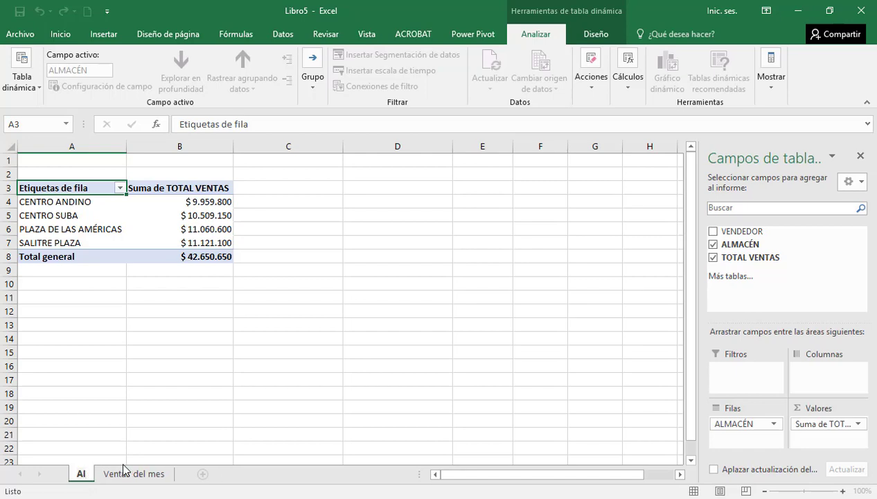
{"action": "type", "text": "macenes"}
{"action": "key", "text": "Return"}
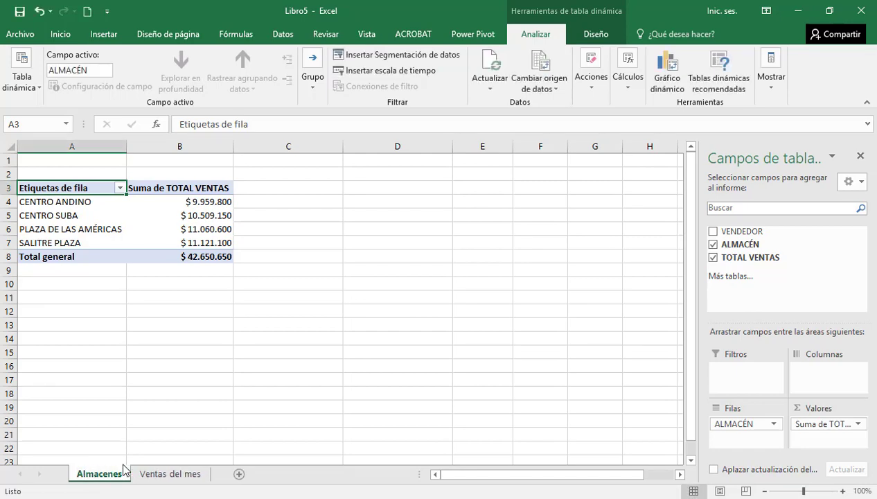
Insert a second pivot table from the Ventas del mes data in A1:C17, placed in a new worksheet
{"action": "left_click", "coordinate": [160, 474]}
{"action": "left_click", "coordinate": [91, 184]}
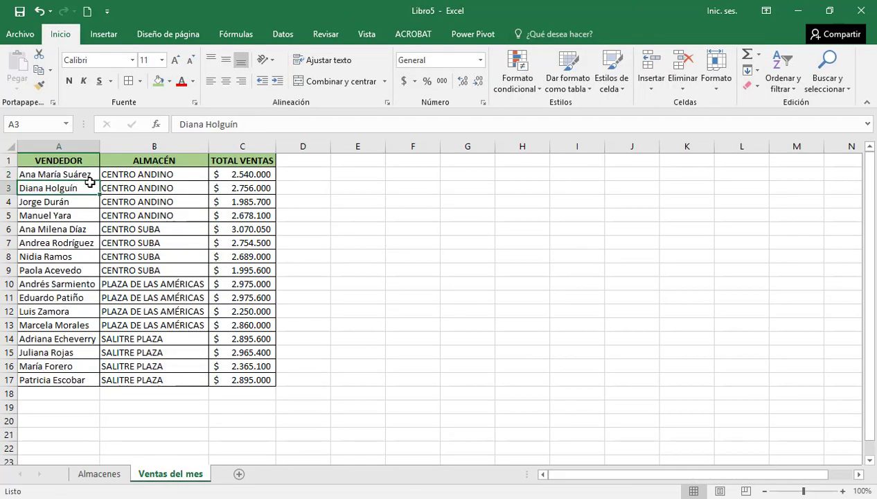
{"action": "left_click", "coordinate": [161, 267]}
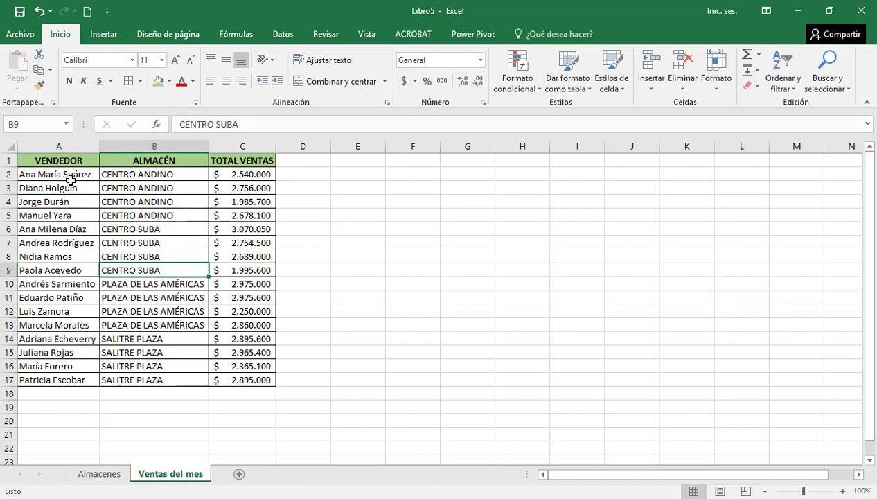
{"action": "left_click", "coordinate": [75, 286]}
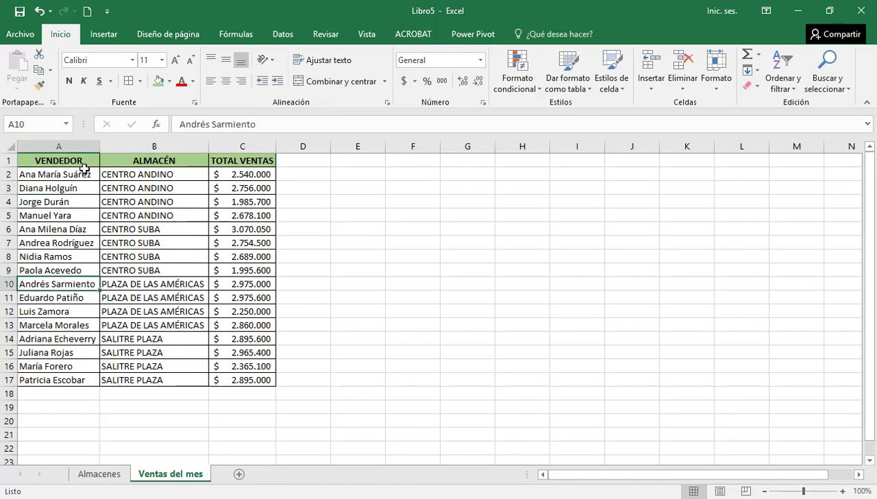
{"action": "left_click", "coordinate": [105, 35]}
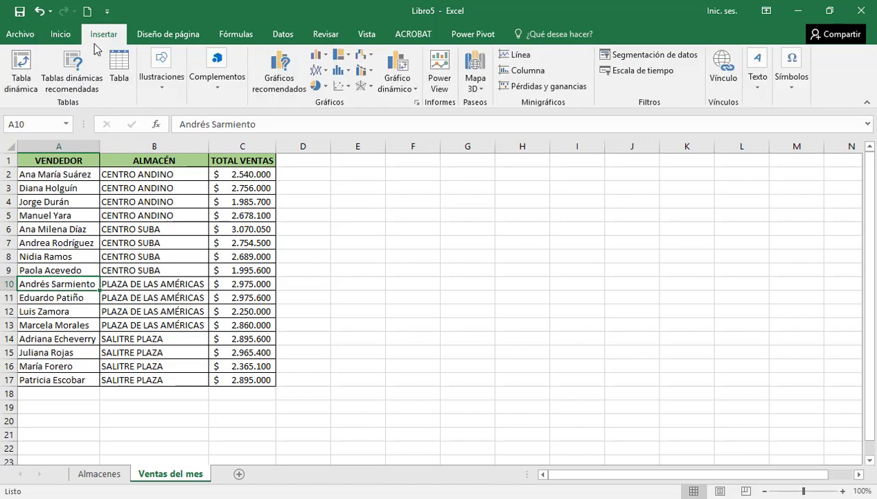
{"action": "left_click", "coordinate": [23, 93]}
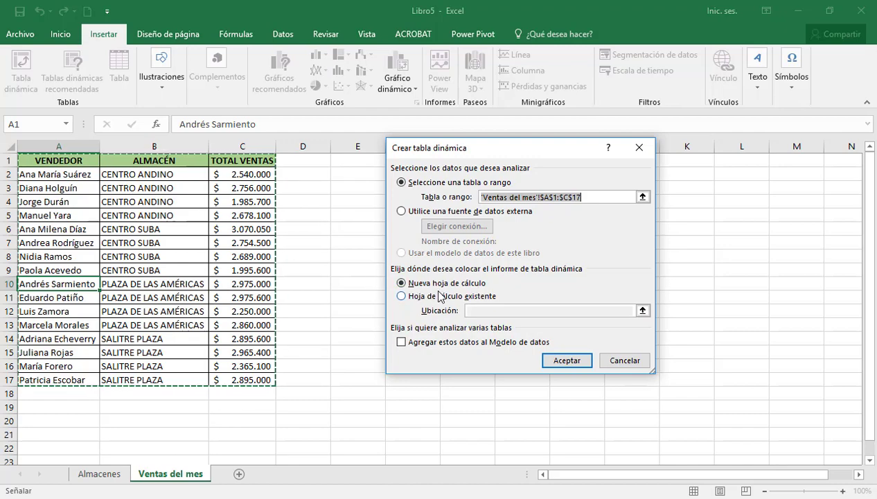
{"action": "left_click", "coordinate": [567, 364]}
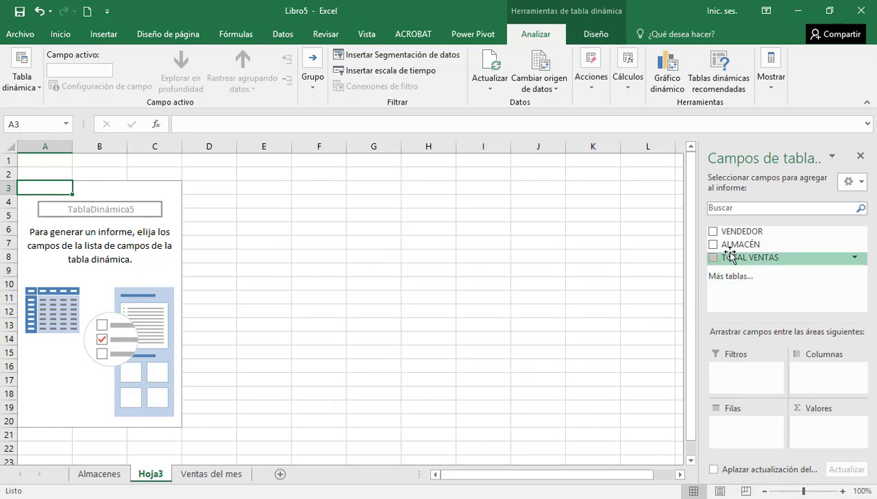
Try VENDEDOR as columns and as a filter, settle it in the rows, and add the sum of TOTAL VENTAS as values
{"action": "left_click_drag", "start_coordinate": [738, 232], "coordinate": [769, 386]}
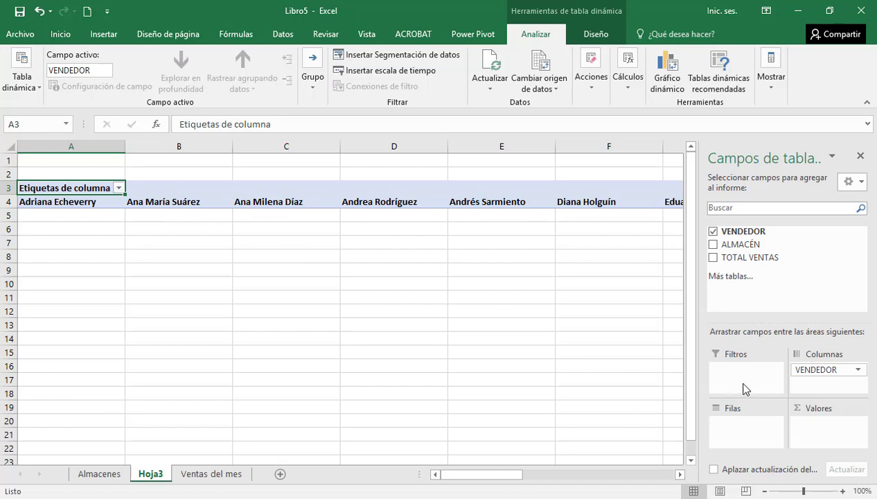
{"action": "left_click_drag", "start_coordinate": [828, 370], "coordinate": [757, 377]}
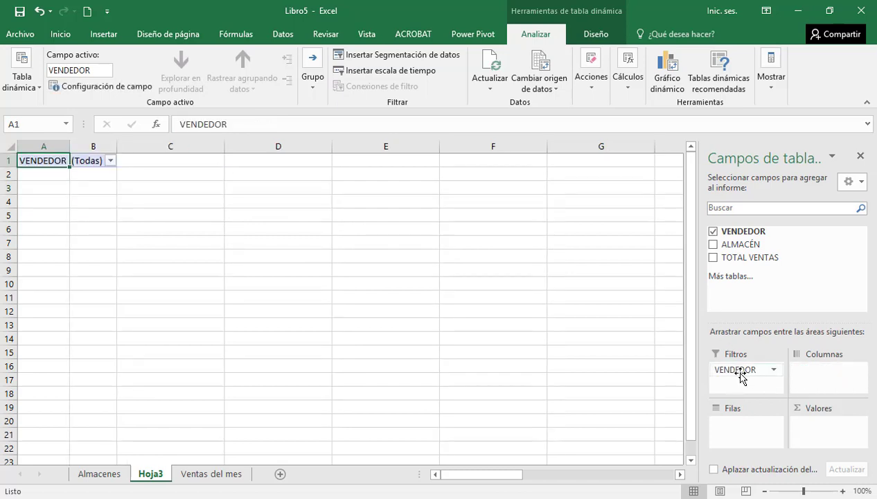
{"action": "left_click_drag", "start_coordinate": [741, 376], "coordinate": [755, 447]}
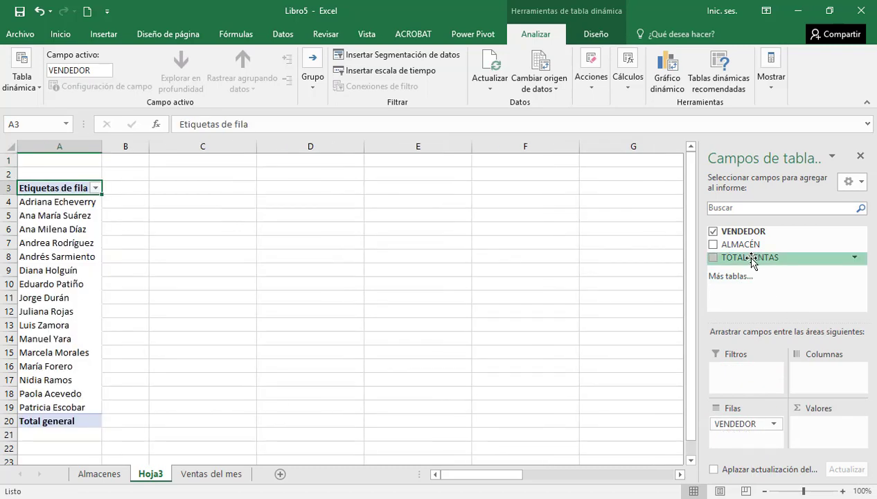
{"action": "left_click_drag", "start_coordinate": [741, 262], "coordinate": [794, 418]}
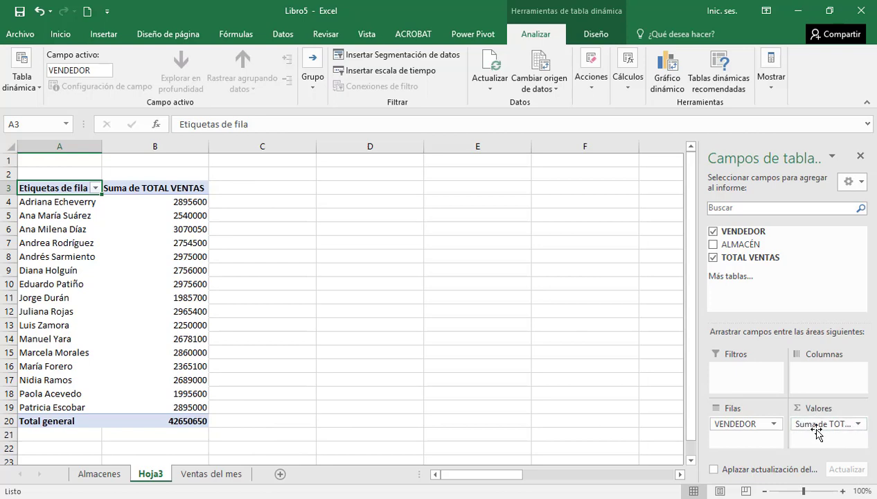
Format the seller pivot table's Suma de TOTAL VENTAS field as Moneda with the $ symbol and 0 decimals
{"action": "left_click", "coordinate": [858, 425]}
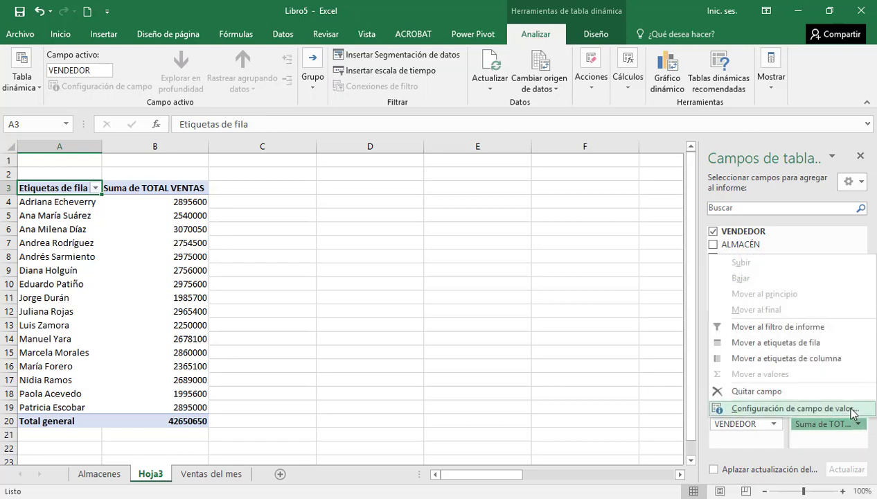
{"action": "left_click", "coordinate": [852, 410]}
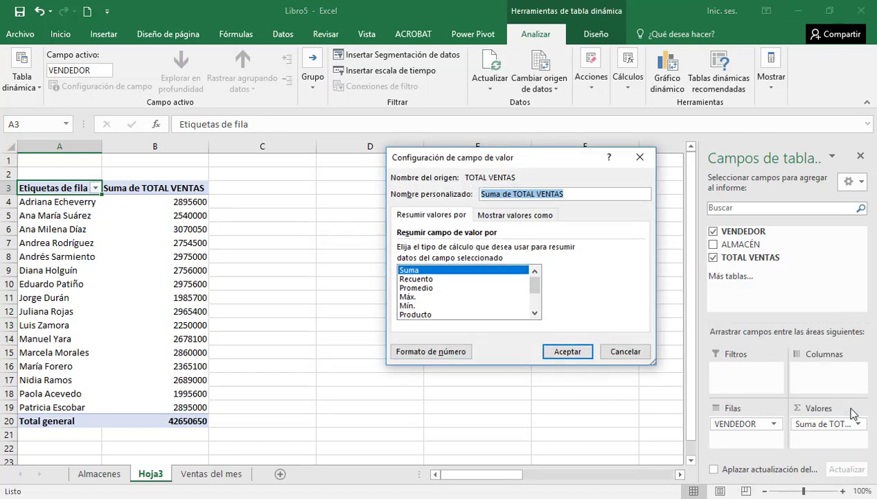
{"action": "left_click", "coordinate": [430, 352]}
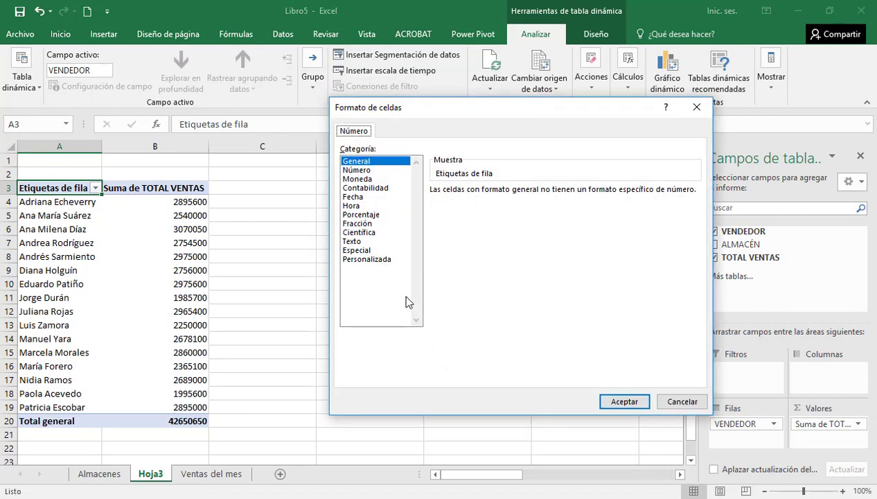
{"action": "left_click", "coordinate": [350, 179]}
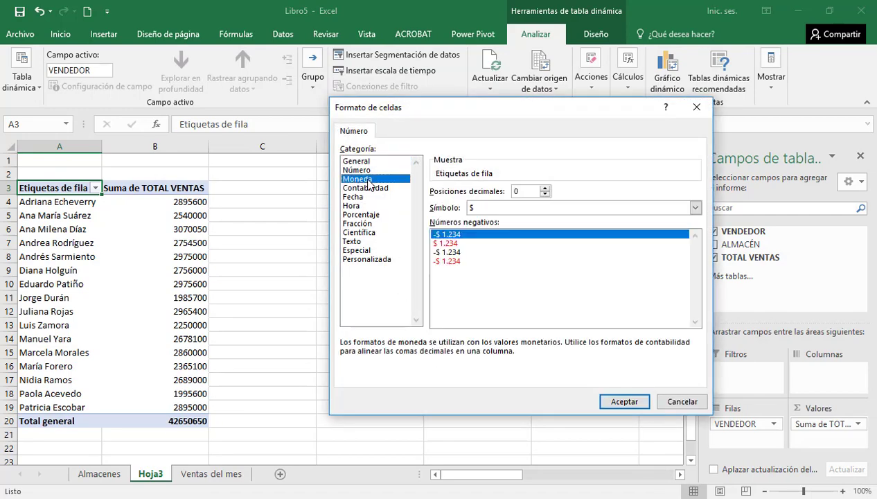
{"action": "left_click", "coordinate": [625, 403]}
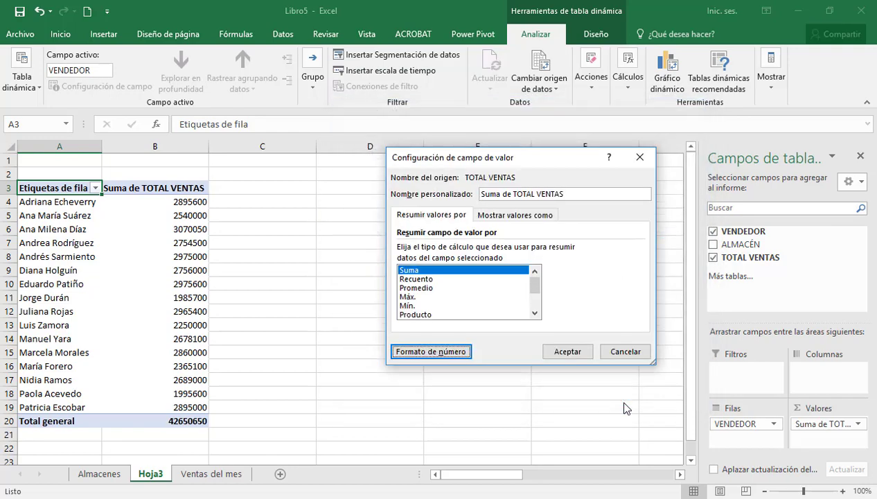
{"action": "left_click", "coordinate": [566, 352]}
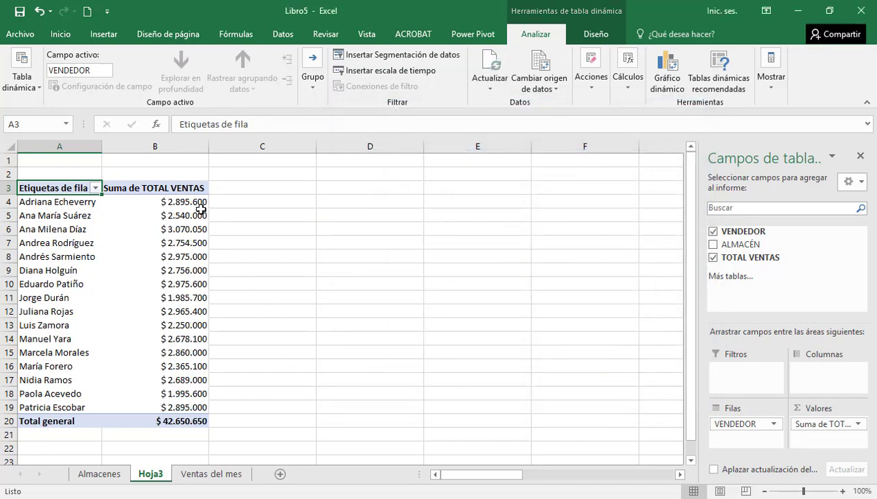
{"action": "left_click", "coordinate": [193, 217]}
{"action": "left_click", "coordinate": [53, 204]}
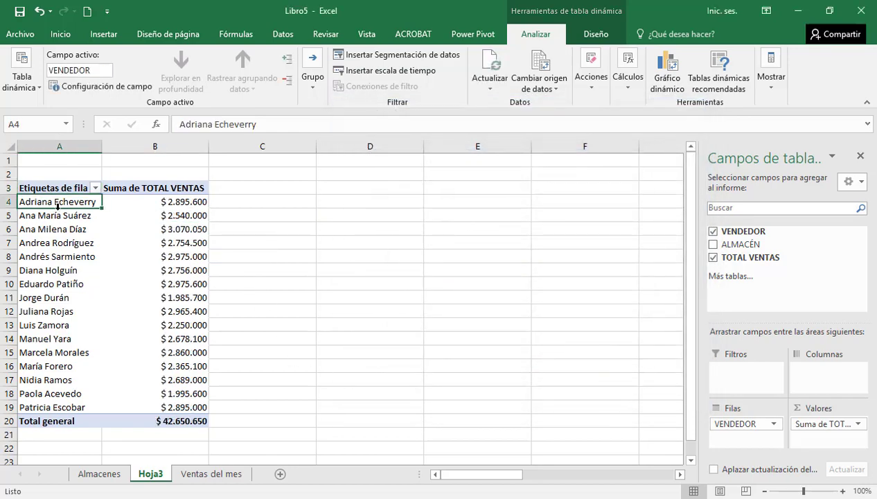
Review the seller names, their sales sums and the Total general in the seller pivot table
{"action": "left_click", "coordinate": [174, 202]}
{"action": "left_click_drag", "start_coordinate": [58, 202], "coordinate": [81, 407]}
{"action": "left_click", "coordinate": [186, 378]}
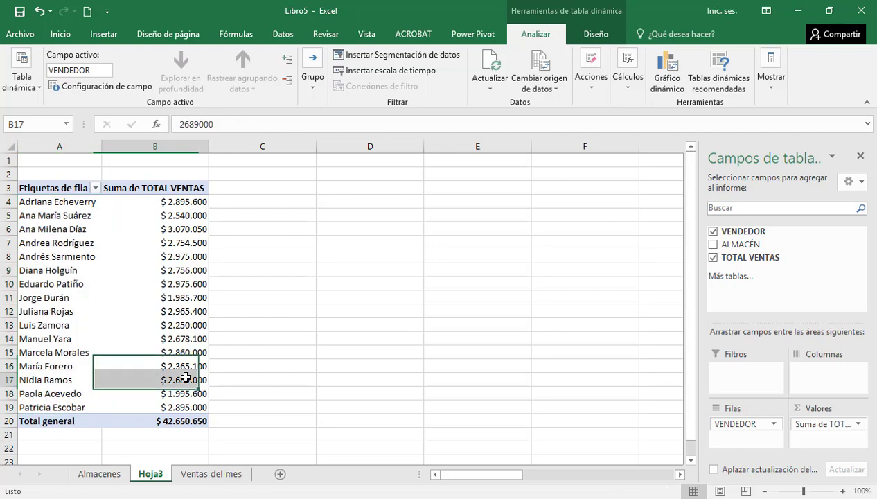
{"action": "left_click", "coordinate": [177, 433]}
{"action": "left_click", "coordinate": [173, 420]}
{"action": "mouse_move", "coordinate": [194, 421]}
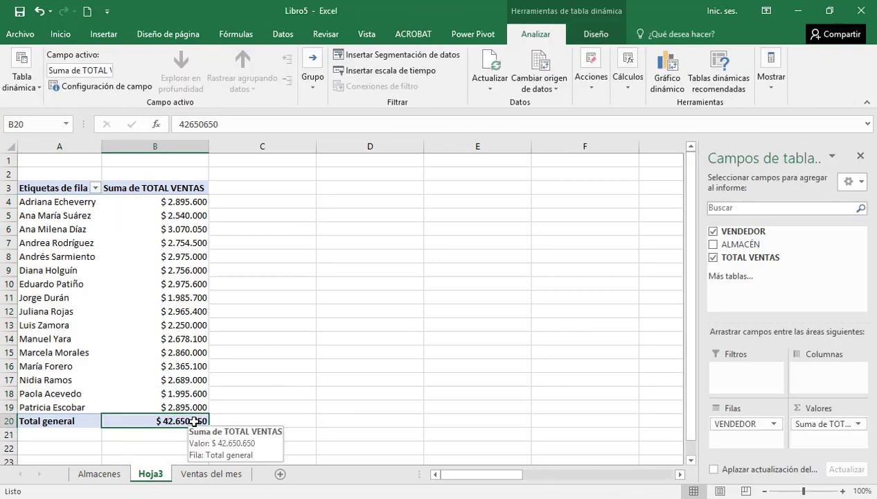
Rename the seller pivot table's sheet from Hoja3 to Vededores
{"action": "double_click", "coordinate": [152, 477]}
{"action": "type", "text": "Vededores"}
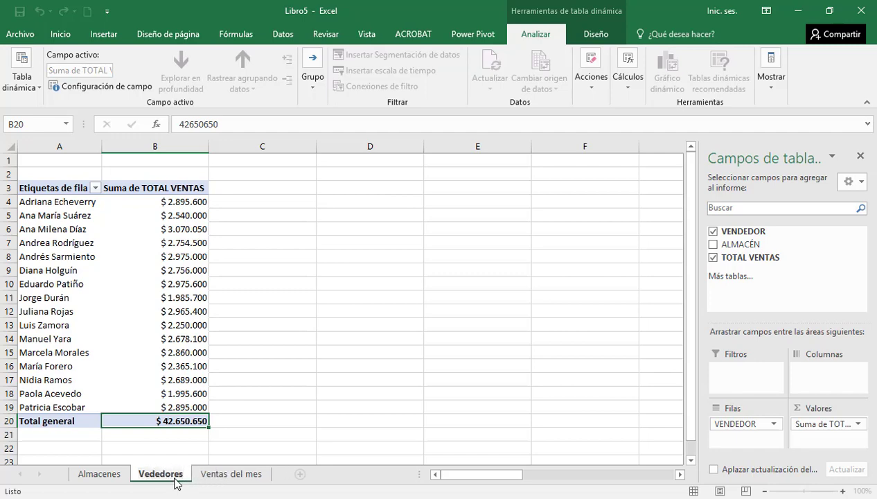
{"action": "key", "text": "Return"}
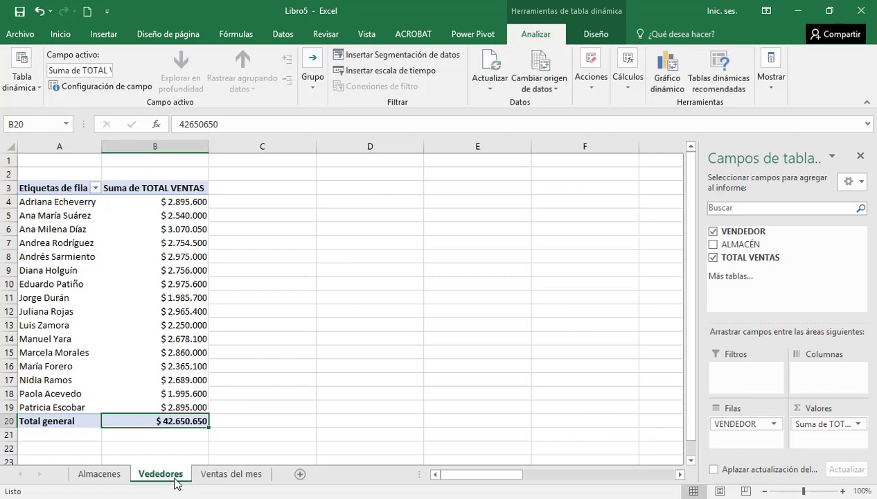
Insert a third pivot table from the Ventas del mes data in A1:C17, placed in a new worksheet
{"action": "left_click", "coordinate": [234, 477]}
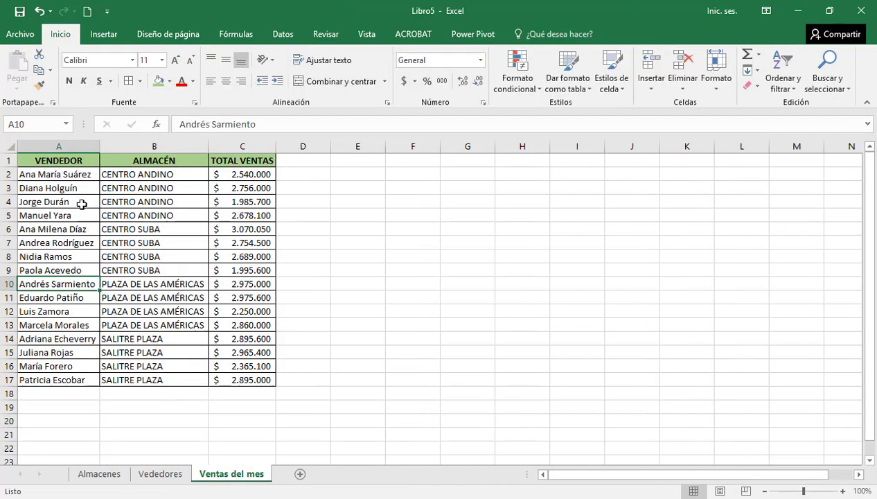
{"action": "left_click", "coordinate": [103, 35]}
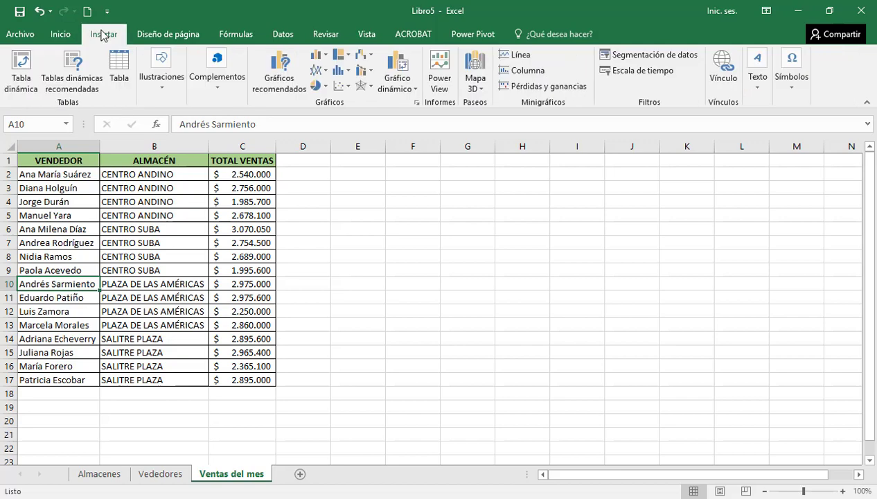
{"action": "left_click", "coordinate": [23, 82]}
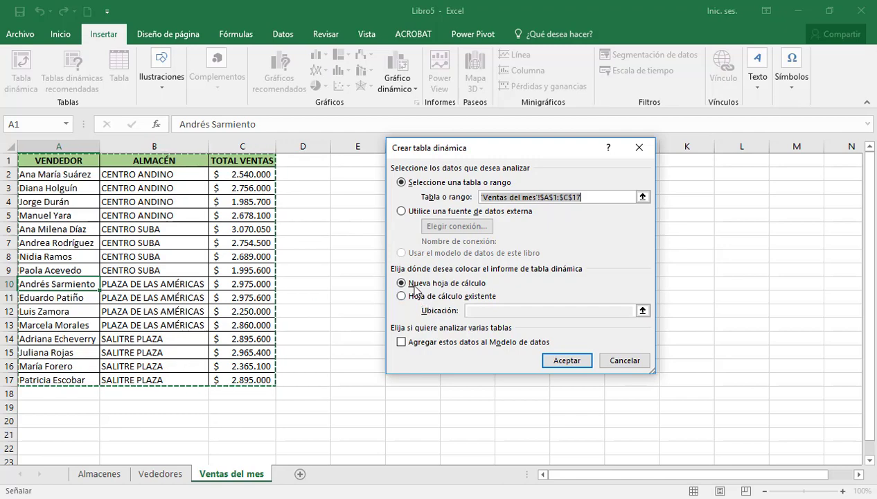
{"action": "left_click", "coordinate": [554, 361]}
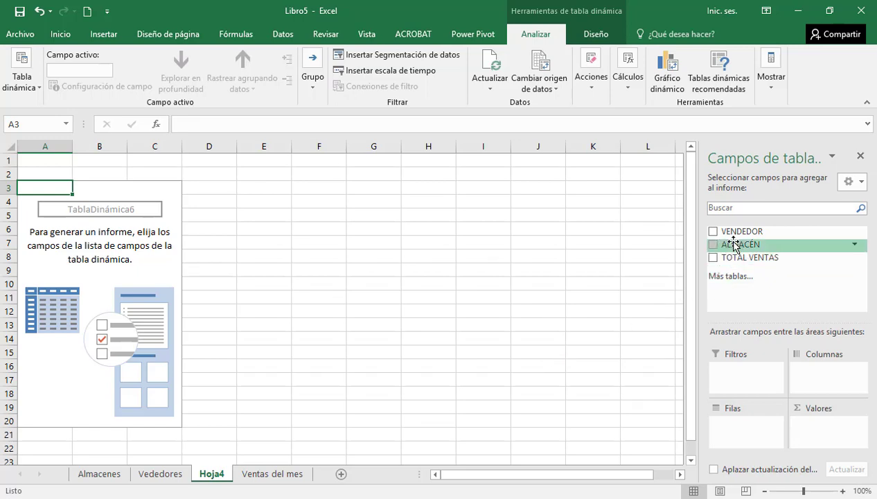
Build the new pivot table with ALMACÉN above VENDEDOR in the rows and the sum of TOTAL VENTAS as values
{"action": "left_click_drag", "start_coordinate": [733, 232], "coordinate": [762, 420]}
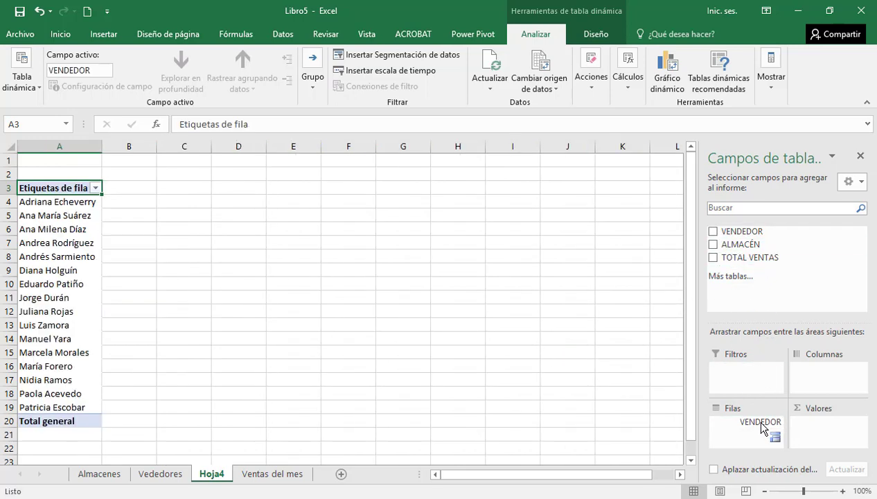
{"action": "left_click_drag", "start_coordinate": [738, 250], "coordinate": [762, 442]}
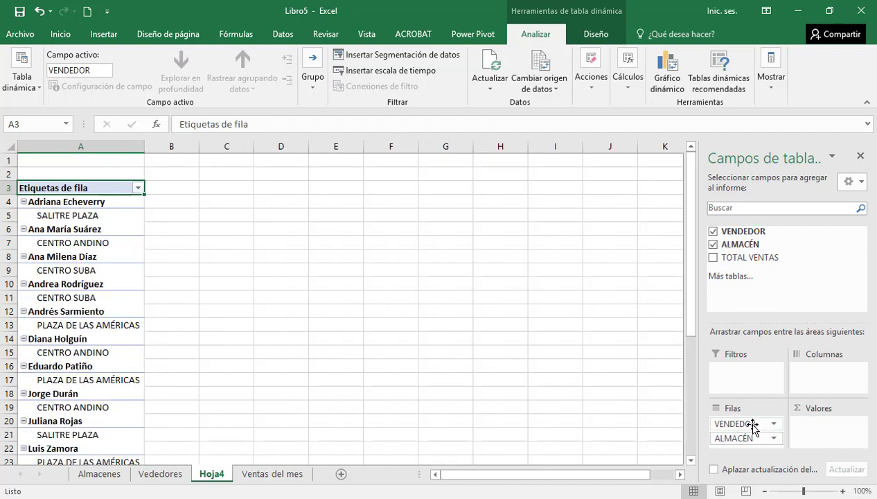
{"action": "left_click_drag", "start_coordinate": [743, 259], "coordinate": [826, 419]}
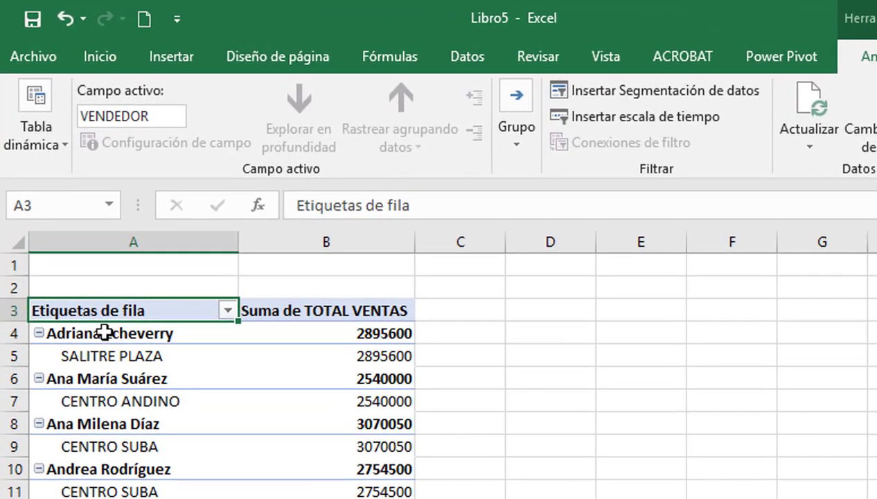
{"action": "left_click", "coordinate": [104, 333]}
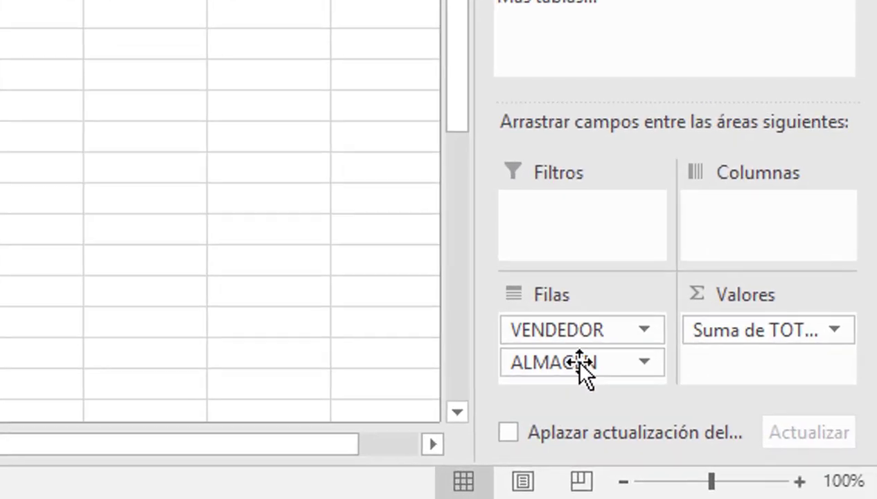
{"action": "left_click_drag", "start_coordinate": [559, 367], "coordinate": [555, 302]}
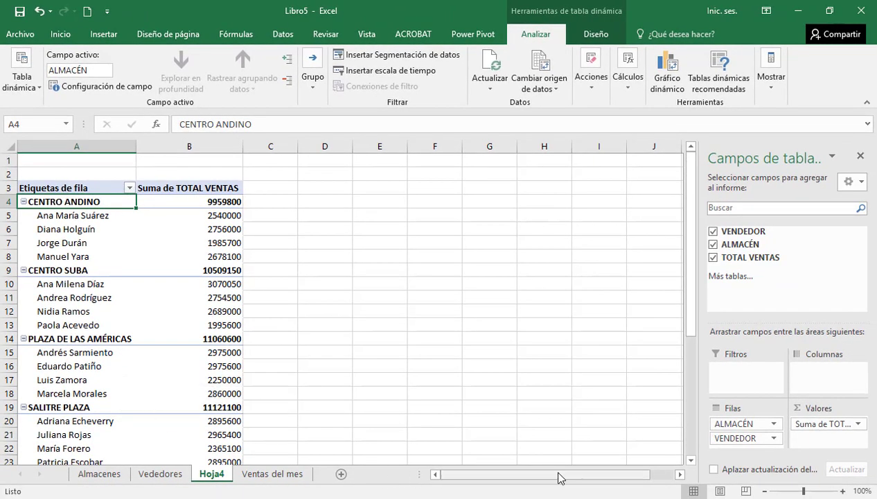
Format the Suma de TOTAL VENTAS field of the combined store and seller pivot table as Moneda
{"action": "left_click", "coordinate": [230, 216]}
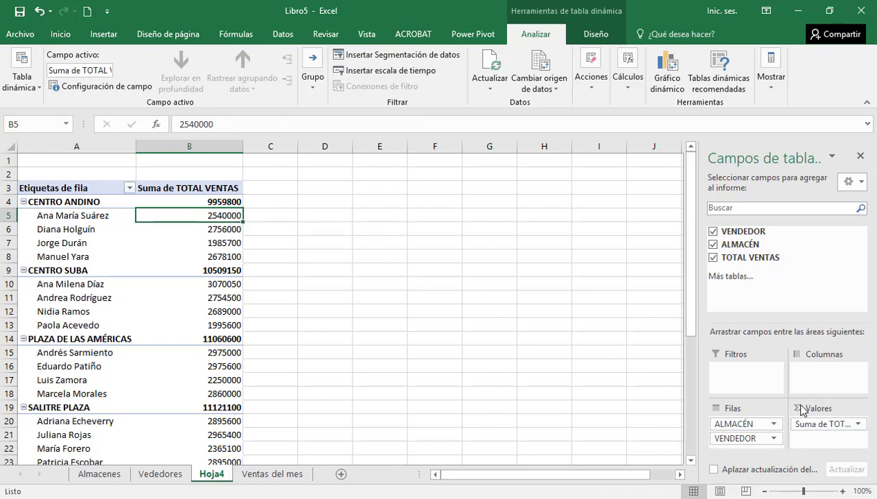
{"action": "left_click", "coordinate": [858, 425]}
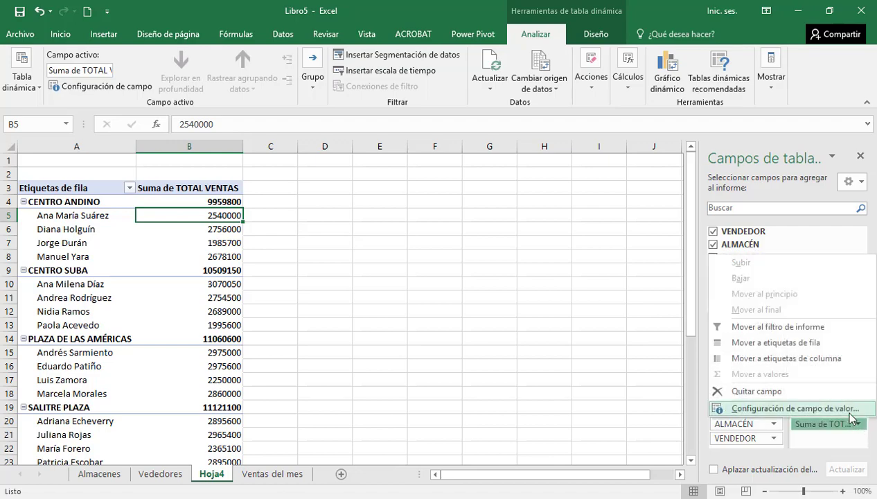
{"action": "left_click", "coordinate": [795, 408]}
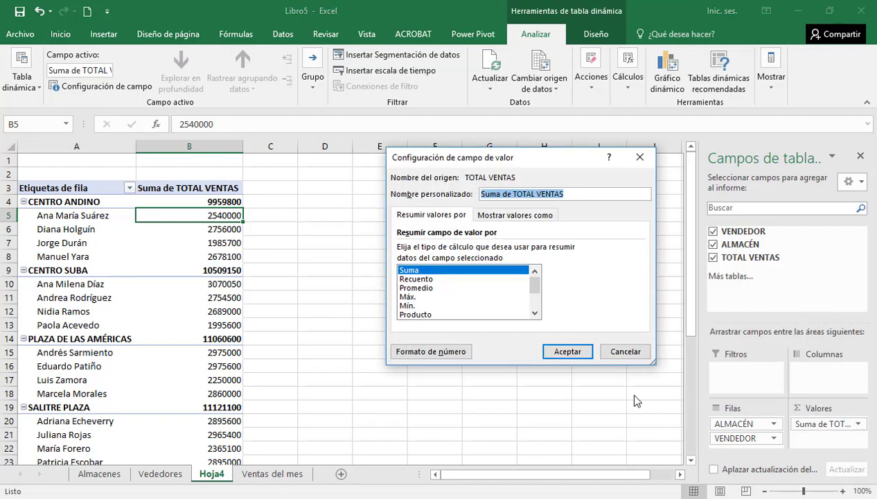
{"action": "left_click", "coordinate": [443, 355]}
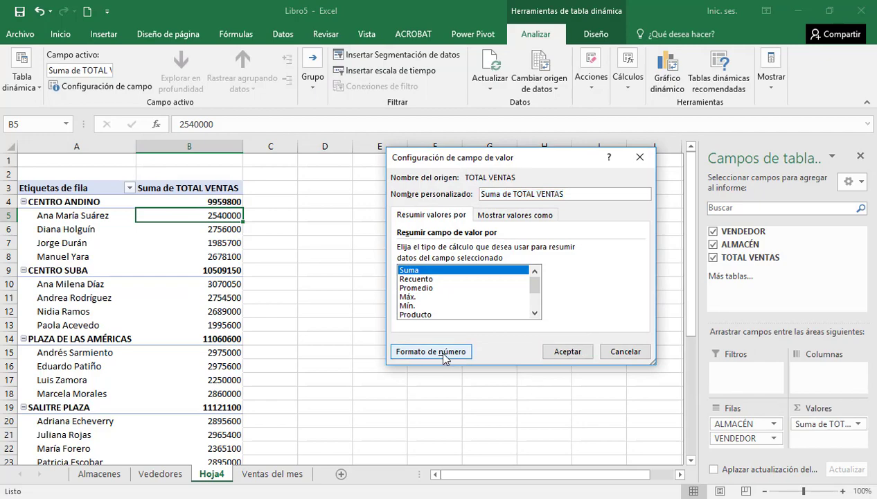
{"action": "left_click", "coordinate": [357, 179]}
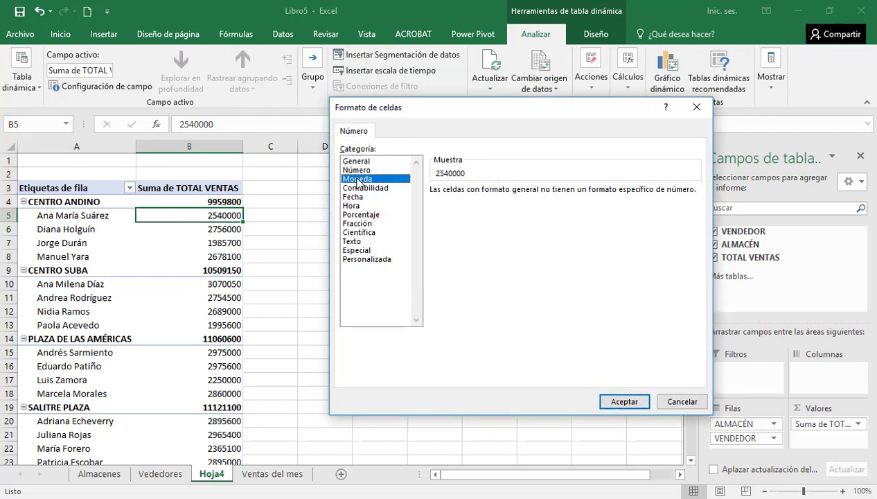
{"action": "left_click", "coordinate": [643, 403]}
{"action": "left_click", "coordinate": [567, 352]}
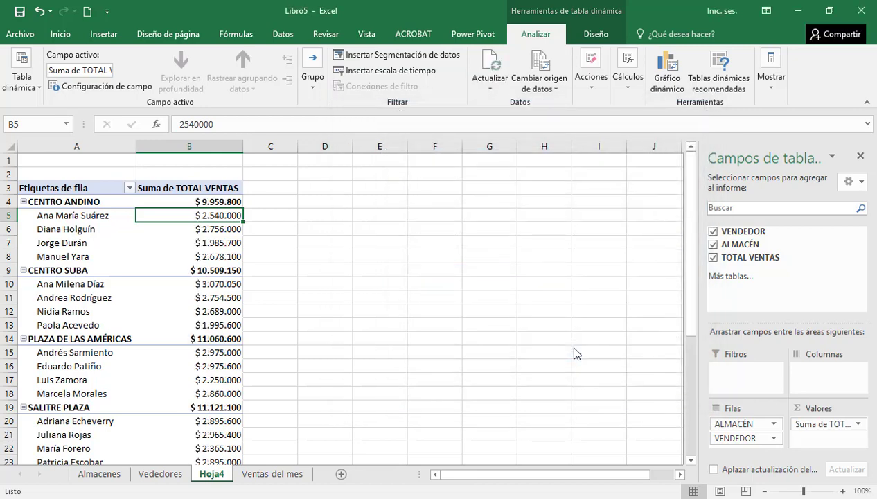
Rename the combined pivot table's sheet from Hoja4 to Resumen
{"action": "double_click", "coordinate": [215, 475]}
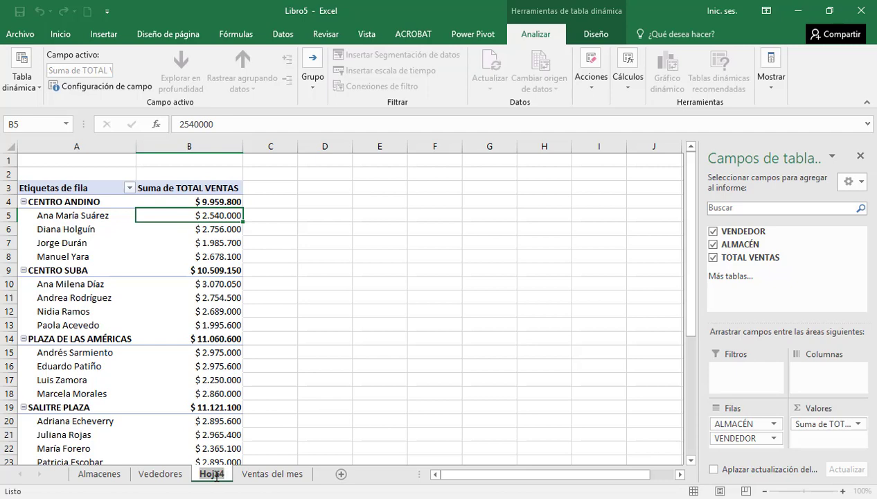
{"action": "type", "text": "Resumen"}
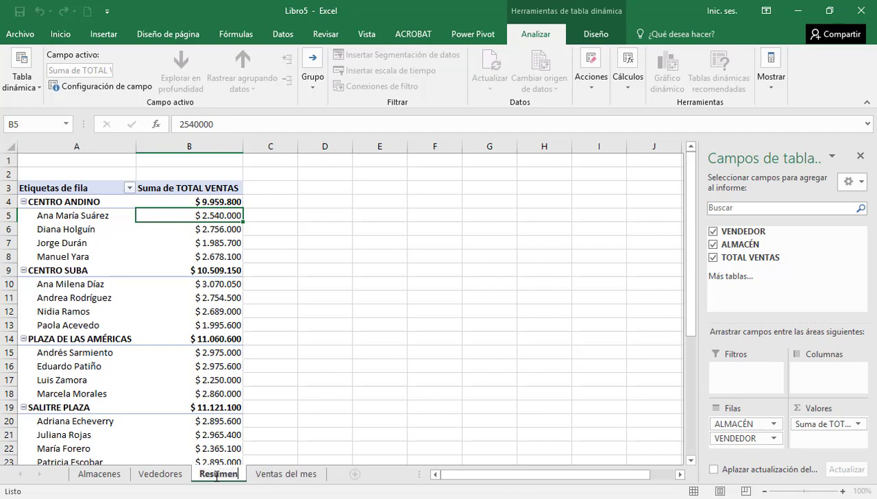
{"action": "key", "text": "Return"}
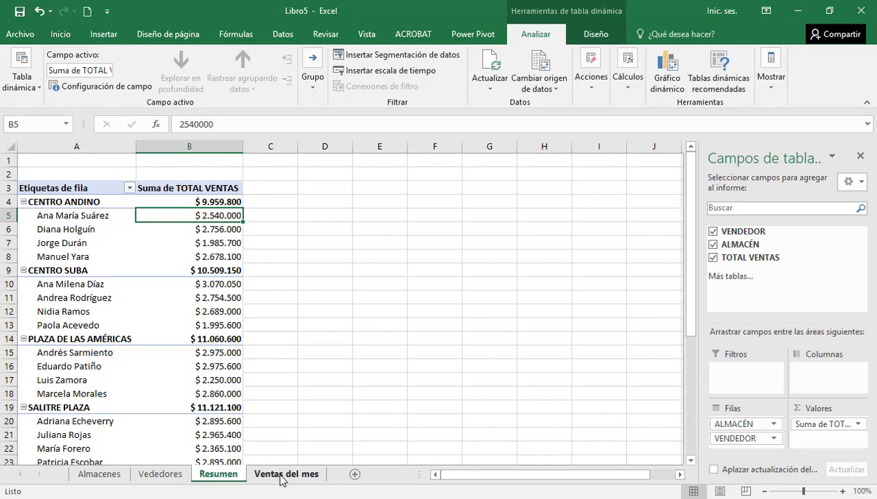
Select the VENDEDOR column A1:A17 together with the TOTAL VENTAS column C1:C17 on the Ventas del mes sheet
{"action": "left_click", "coordinate": [282, 475]}
{"action": "left_click", "coordinate": [60, 210]}
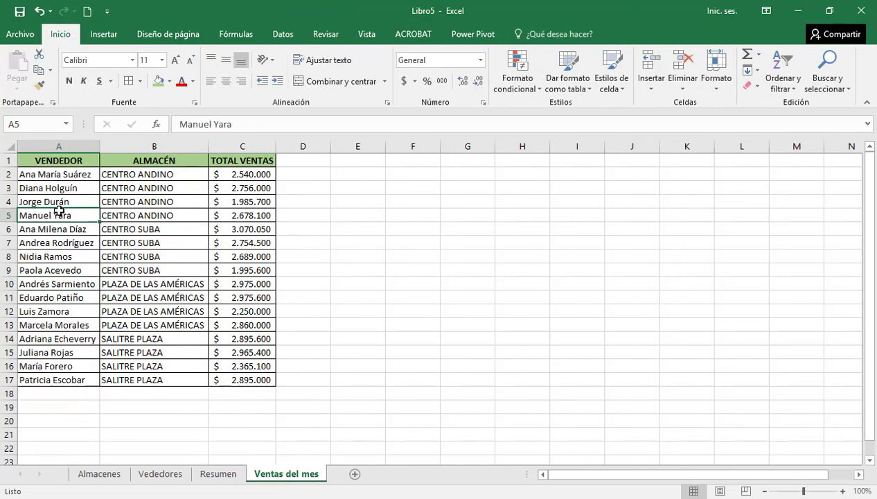
{"action": "left_click_drag", "start_coordinate": [70, 160], "coordinate": [78, 377]}
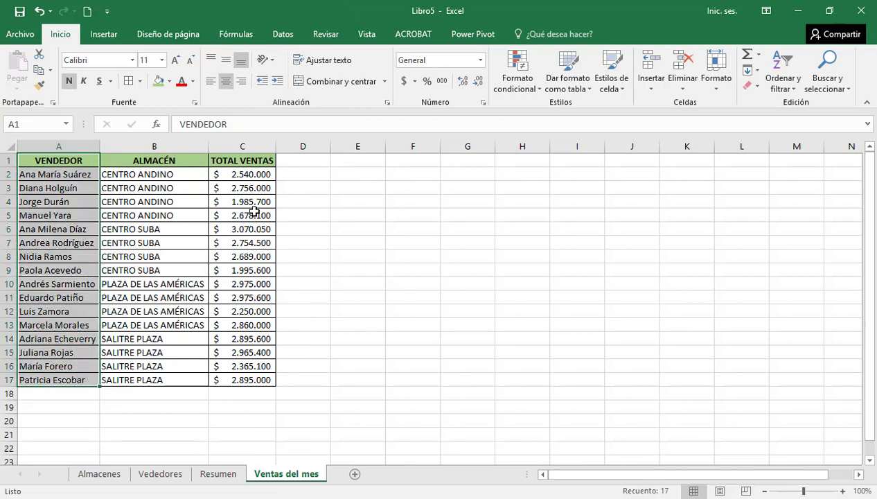
{"action": "key", "text": "ctrl"}
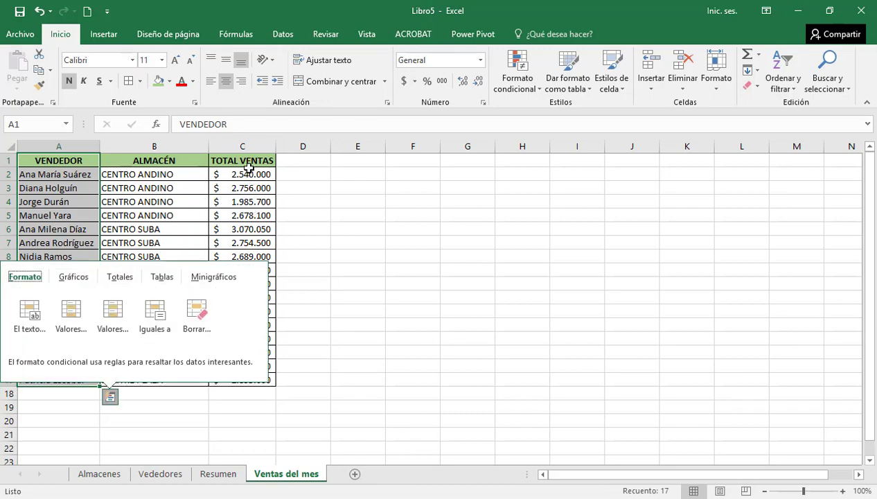
{"action": "left_click_drag", "start_coordinate": [245, 162], "coordinate": [247, 378], "text": "ctrl"}
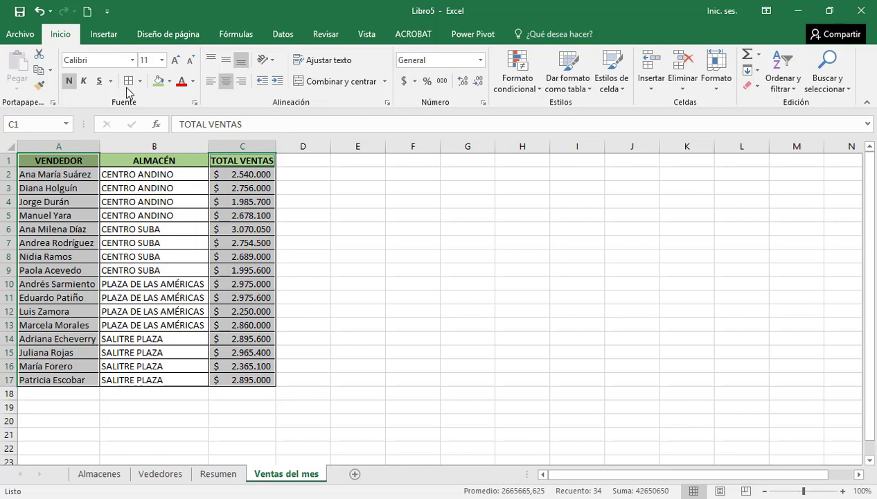
Open the full list of chart types for inserting a chart from the selected seller and sales columns
{"action": "left_click", "coordinate": [112, 34]}
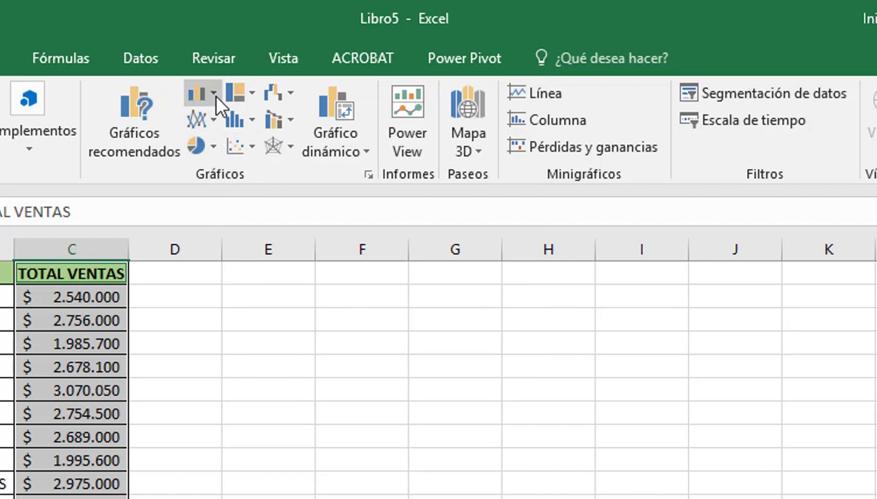
{"action": "left_click", "coordinate": [214, 94]}
{"action": "left_click", "coordinate": [216, 96]}
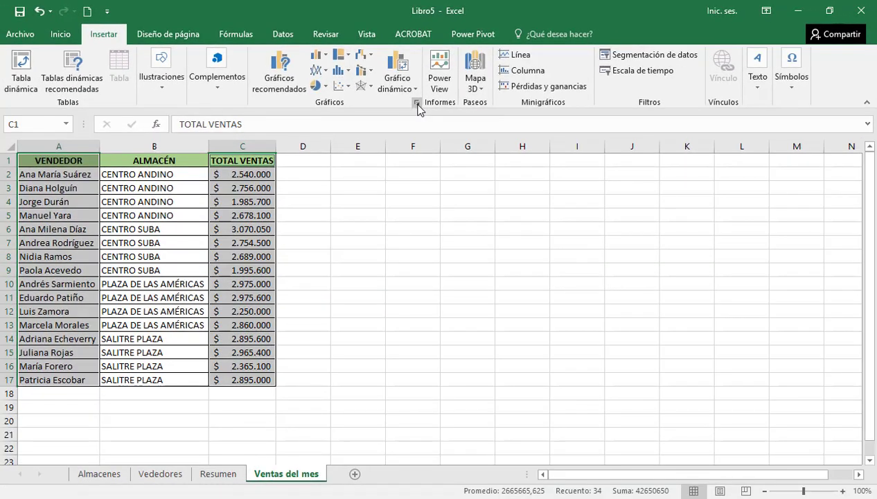
{"action": "left_click", "coordinate": [417, 104]}
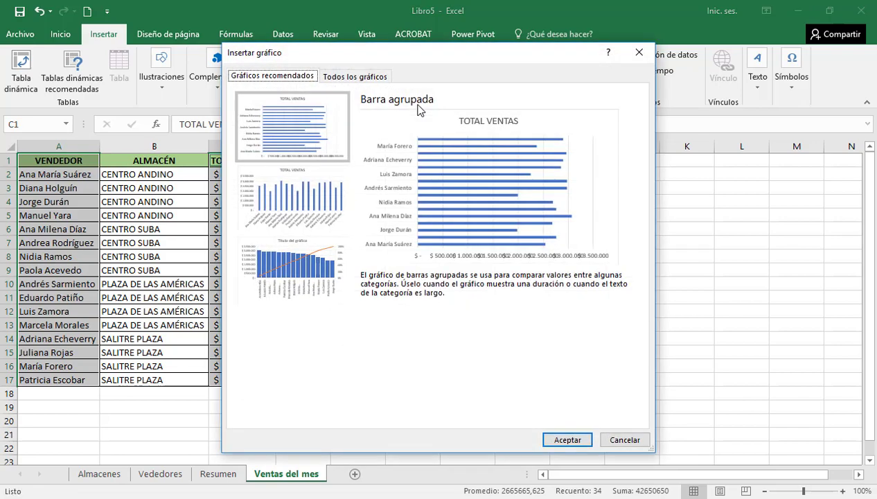
{"action": "left_click", "coordinate": [348, 77]}
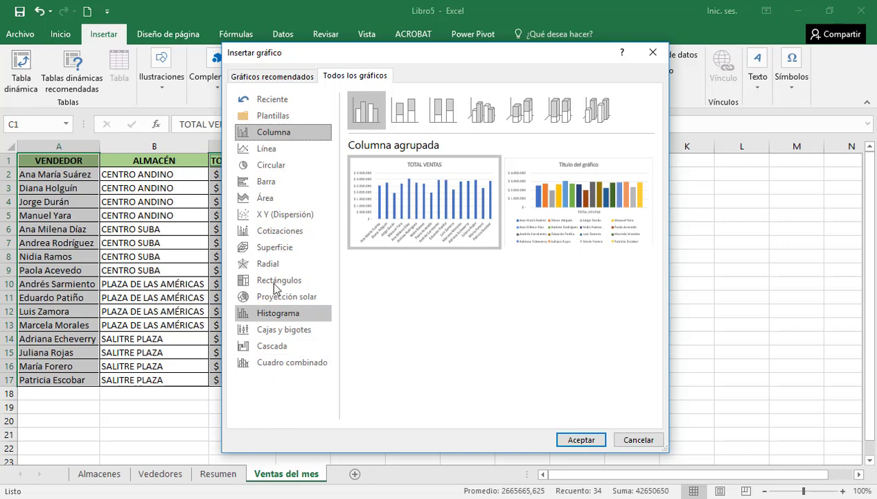
Preview the Línea, Circular and Columna agrupada 3D chart types for the selected seller sales
{"action": "left_click", "coordinate": [276, 148]}
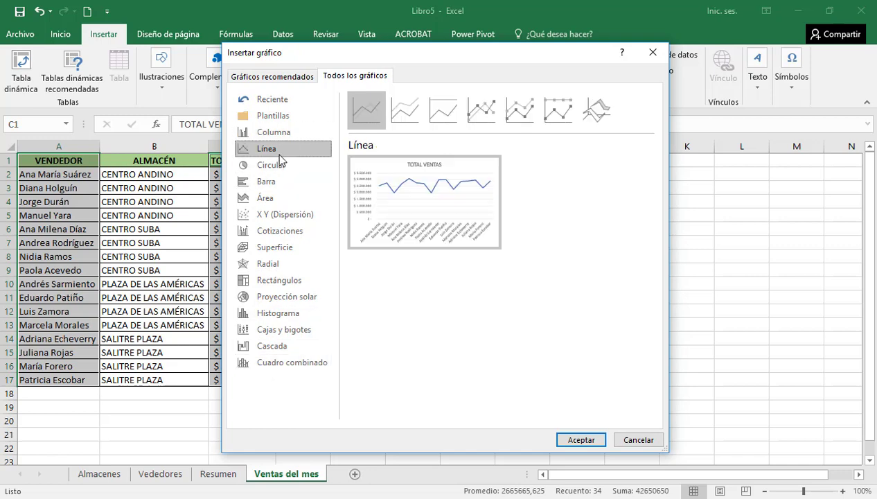
{"action": "left_click", "coordinate": [273, 165]}
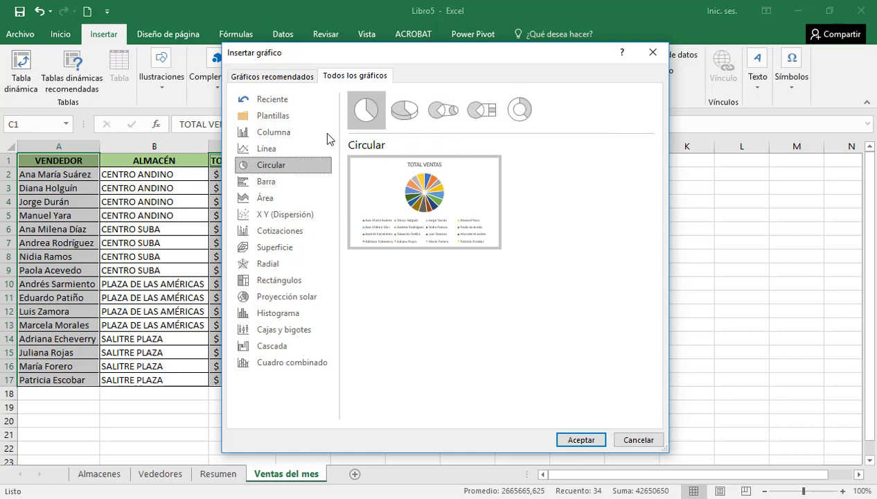
{"action": "left_click", "coordinate": [283, 139]}
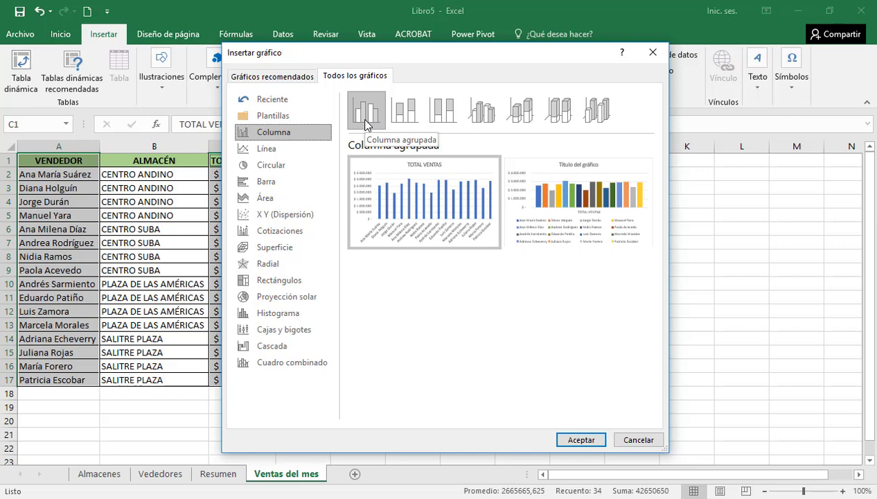
{"action": "left_click", "coordinate": [478, 118]}
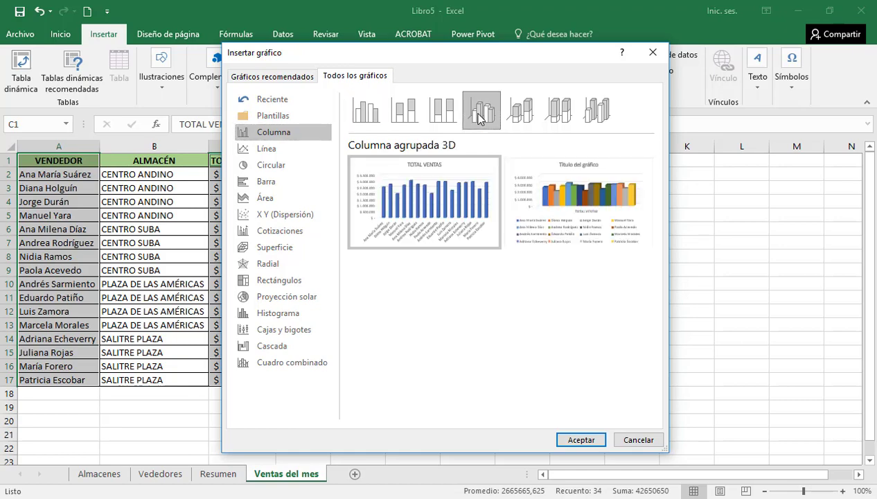
{"action": "mouse_move", "coordinate": [591, 215]}
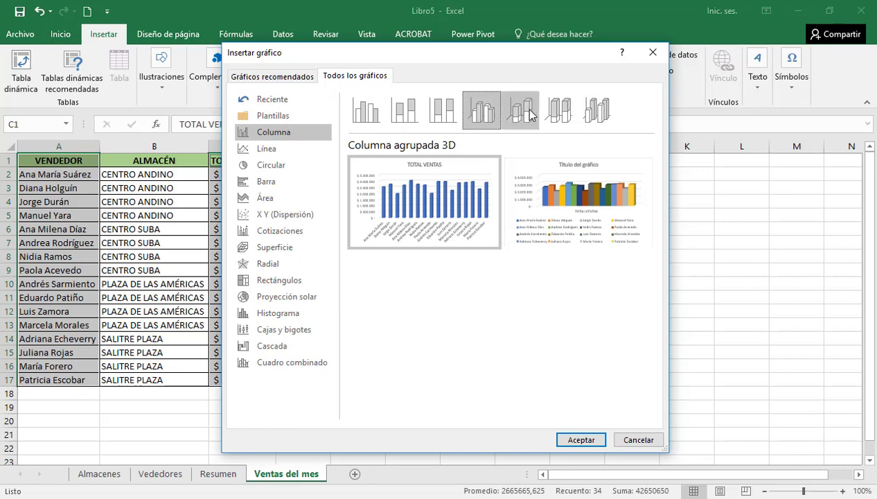
Insert a 3D column chart (Columnas 3D) using the single-series TOTAL VENTAS version with sellers along the axis
{"action": "left_click", "coordinate": [600, 113]}
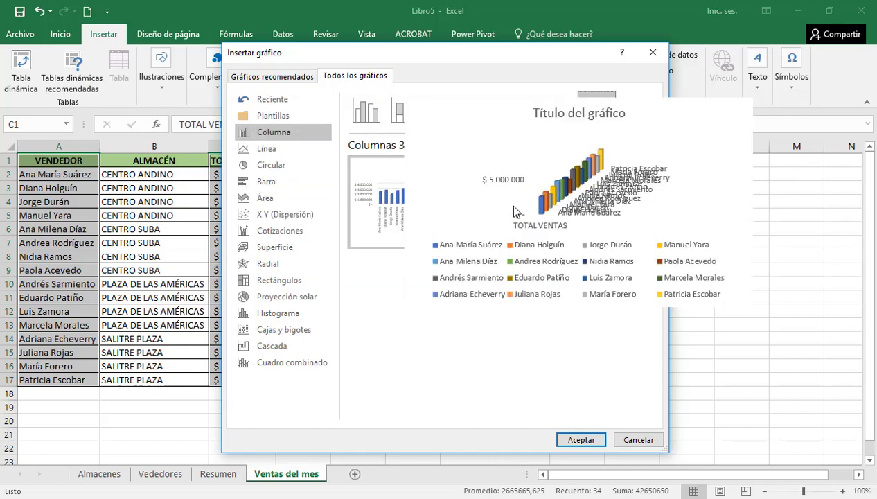
{"action": "mouse_move", "coordinate": [407, 208]}
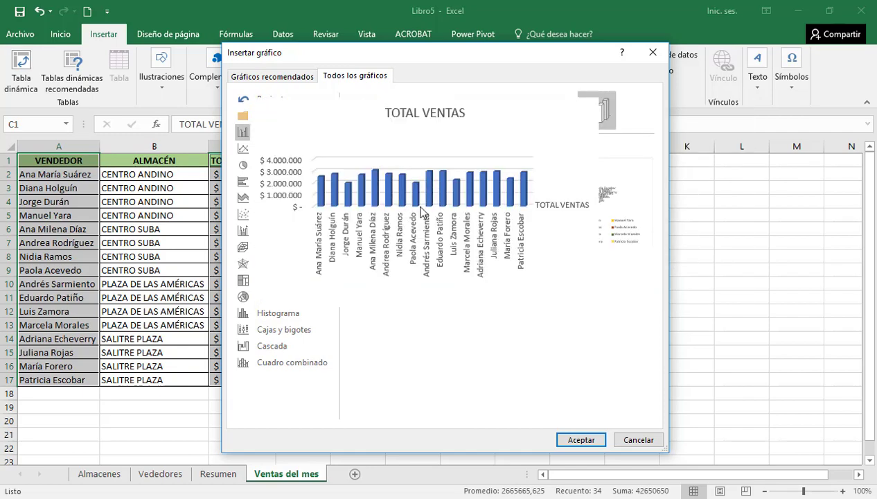
{"action": "left_click", "coordinate": [569, 440]}
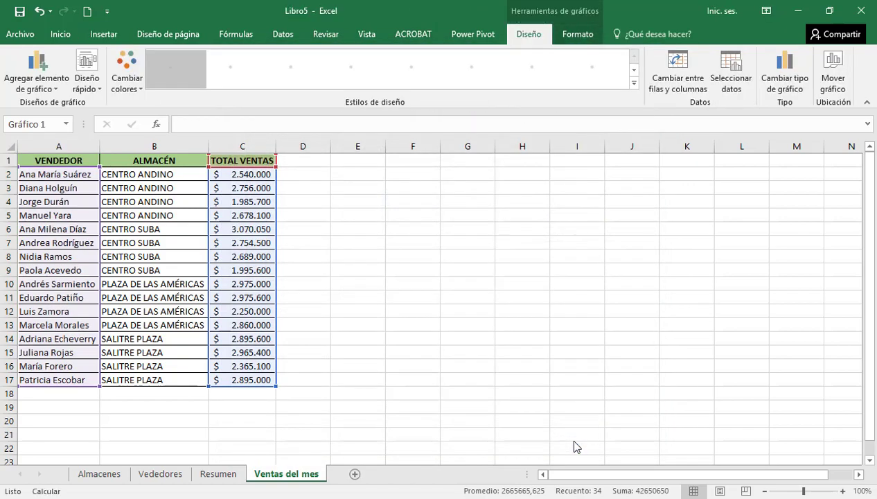
Place the TOTAL VENTAS chart beside the table and enlarge it to span about columns D to L, rows 1 to 21
{"action": "left_click_drag", "start_coordinate": [519, 227], "coordinate": [539, 180]}
{"action": "left_click_drag", "start_coordinate": [624, 361], "coordinate": [741, 439]}
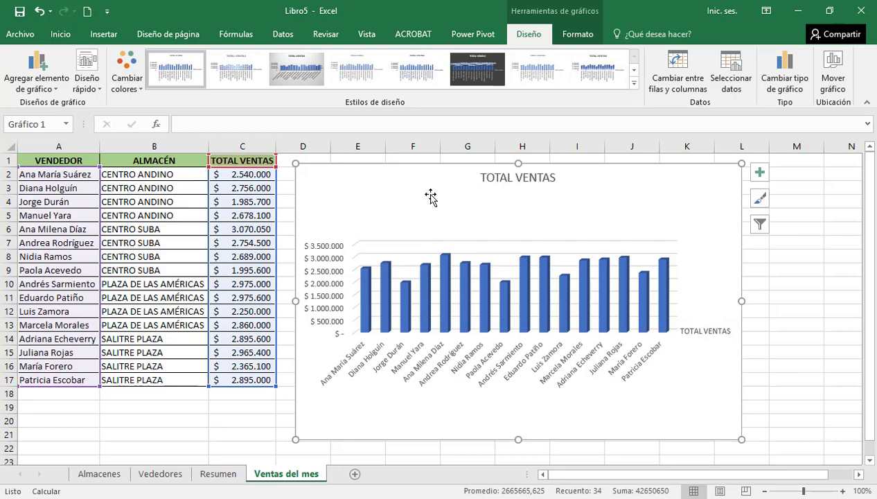
{"action": "left_click", "coordinate": [801, 333]}
{"action": "left_click", "coordinate": [777, 286]}
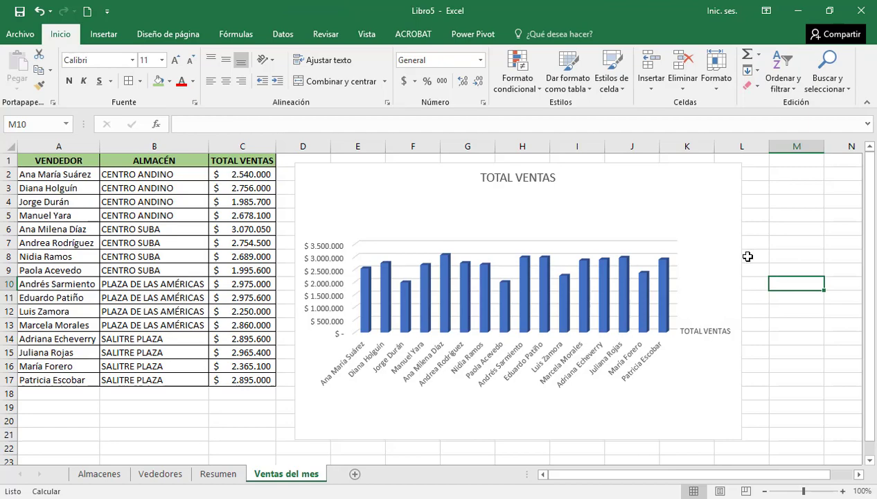
Move the TOTAL VENTAS chart to a new sheet named Total de Ventas
{"action": "left_click", "coordinate": [687, 202]}
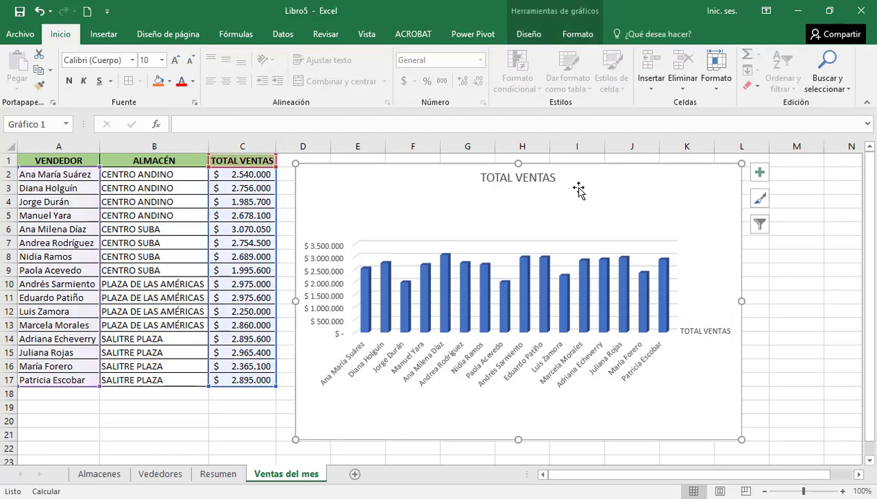
{"action": "left_click", "coordinate": [530, 35]}
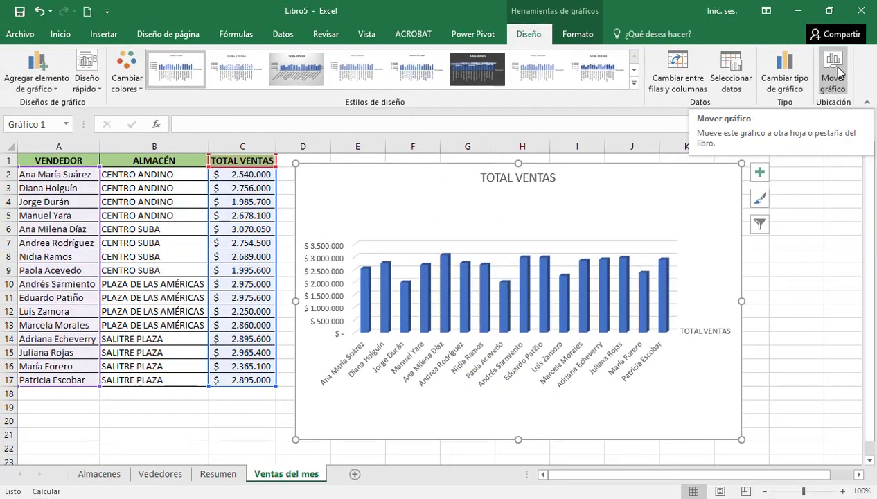
{"action": "left_click", "coordinate": [717, 235]}
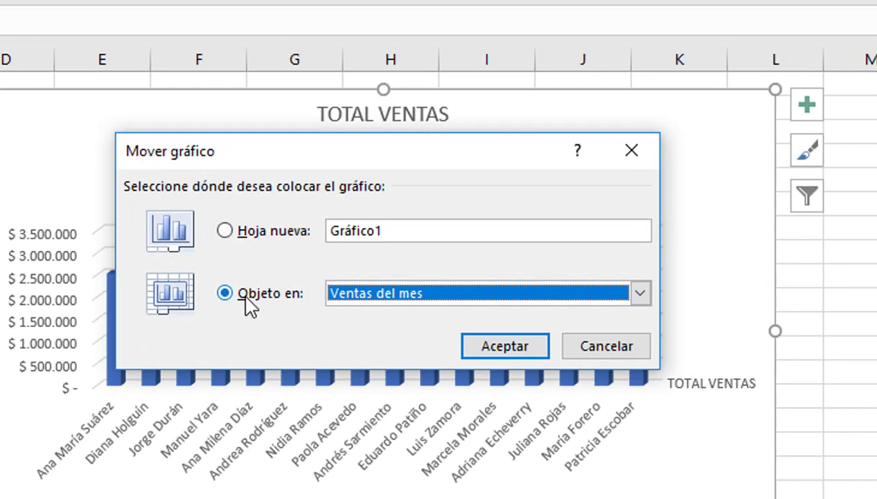
{"action": "left_click", "coordinate": [225, 231]}
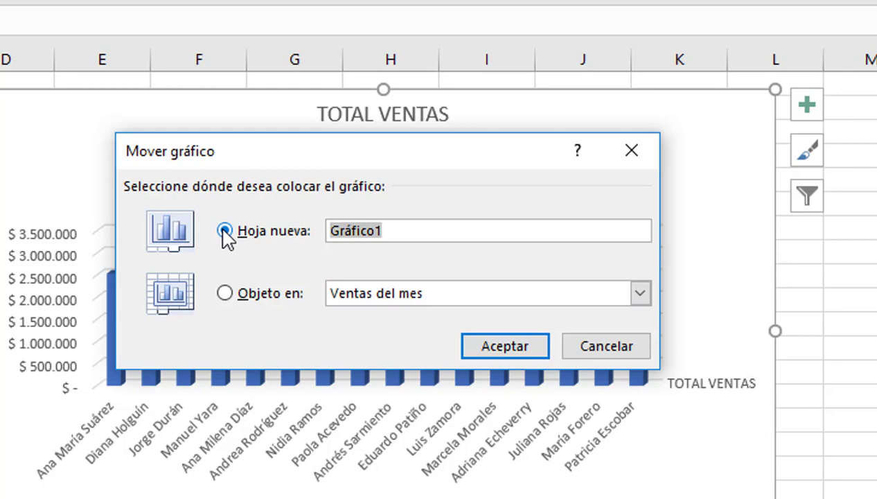
{"action": "type", "text": "Tota"}
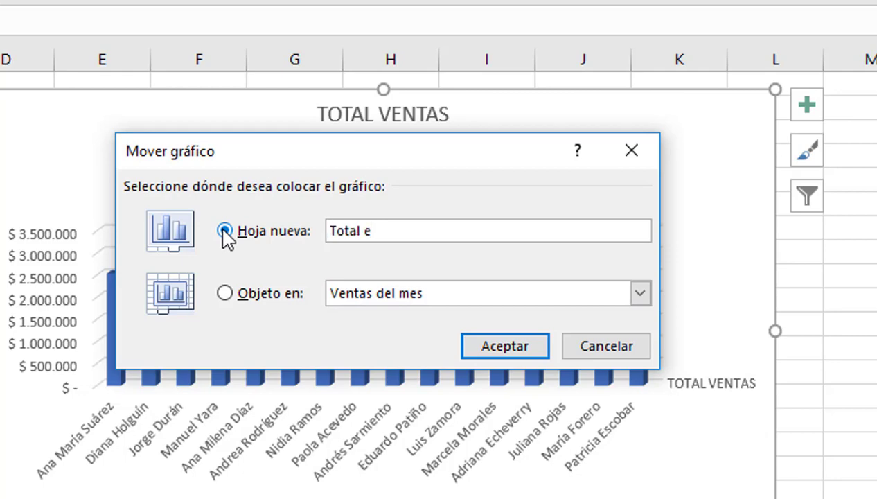
{"action": "type", "text": "l de Ventas"}
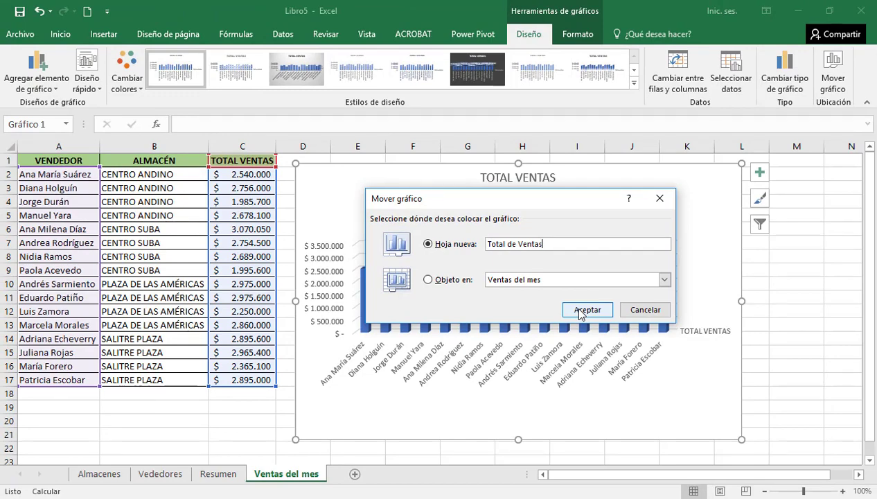
{"action": "left_click", "coordinate": [585, 309]}
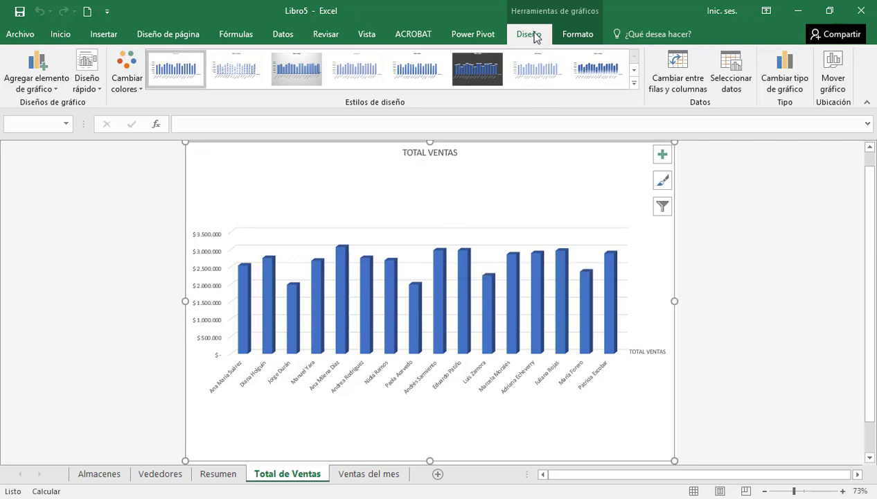
Switch the chart's rows and columns back and forth, leaving each seller plotted as a separate coloured series
{"action": "left_click", "coordinate": [677, 83]}
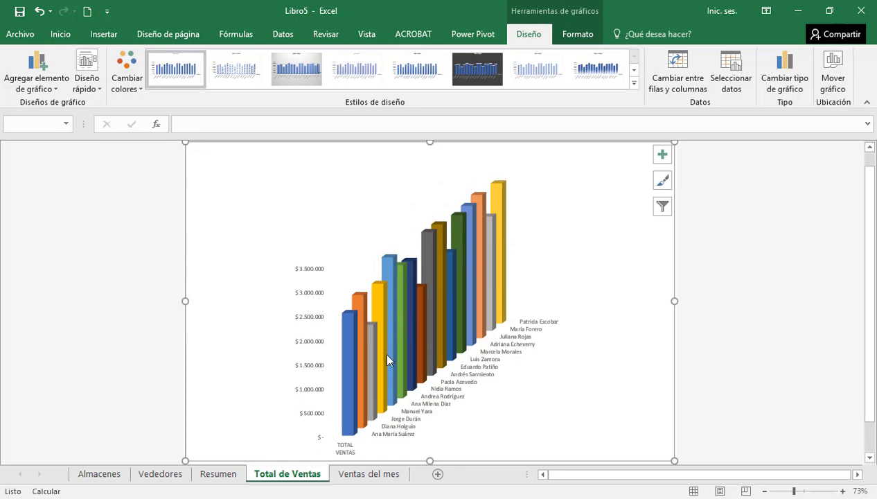
{"action": "left_click", "coordinate": [677, 65]}
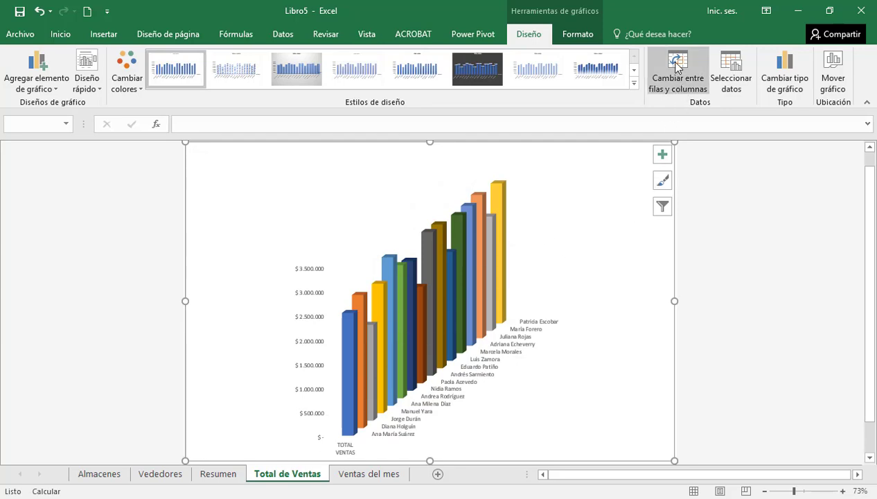
{"action": "left_click", "coordinate": [677, 66]}
{"action": "left_click", "coordinate": [677, 66]}
{"action": "left_click", "coordinate": [677, 65]}
{"action": "left_click", "coordinate": [677, 66]}
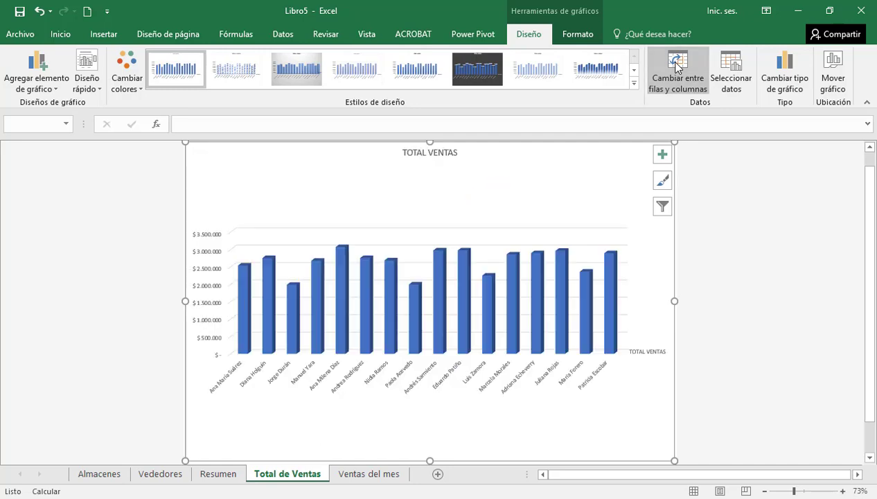
{"action": "left_click", "coordinate": [677, 66]}
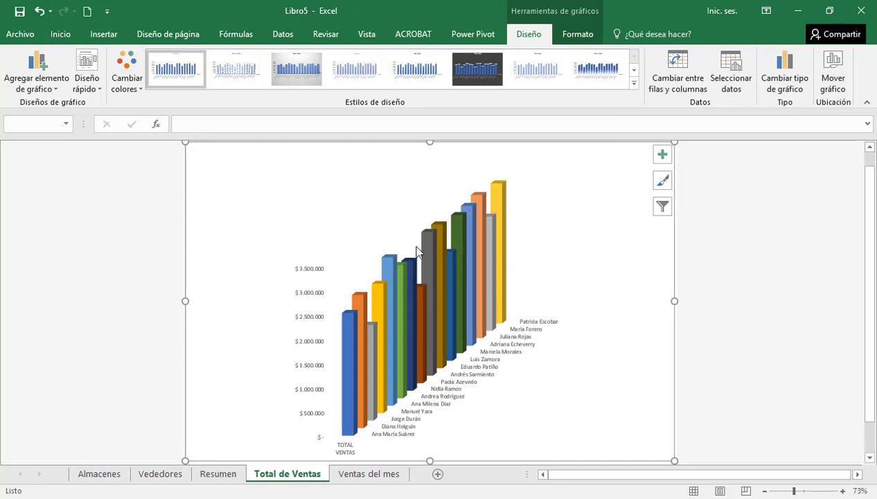
{"action": "mouse_move", "coordinate": [500, 191]}
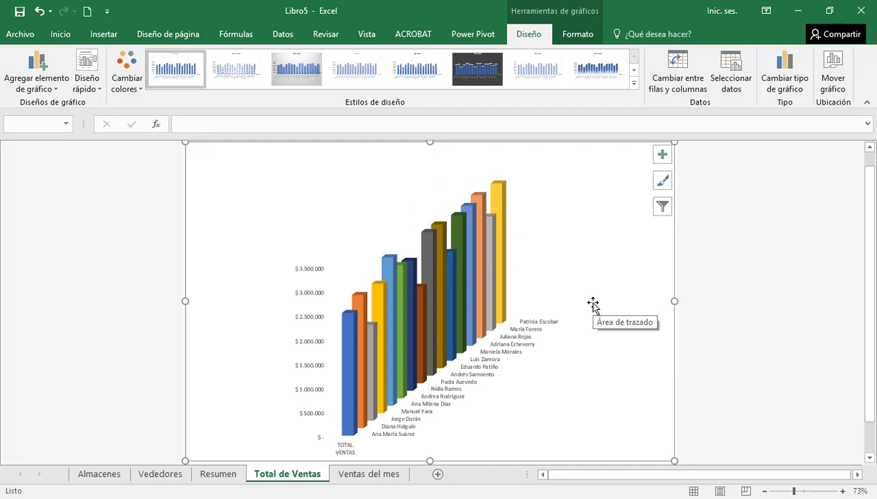
Add a chart title and data labels to the seller sales chart
{"action": "left_click", "coordinate": [664, 156]}
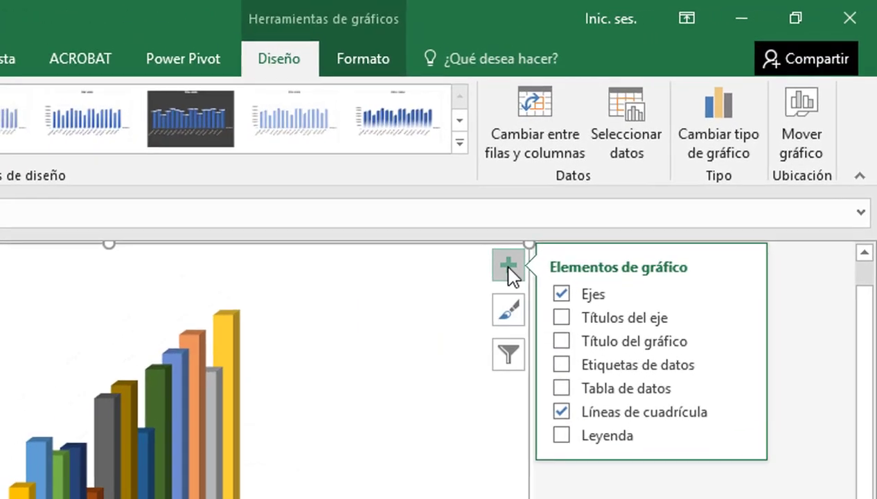
{"action": "left_click", "coordinate": [560, 347]}
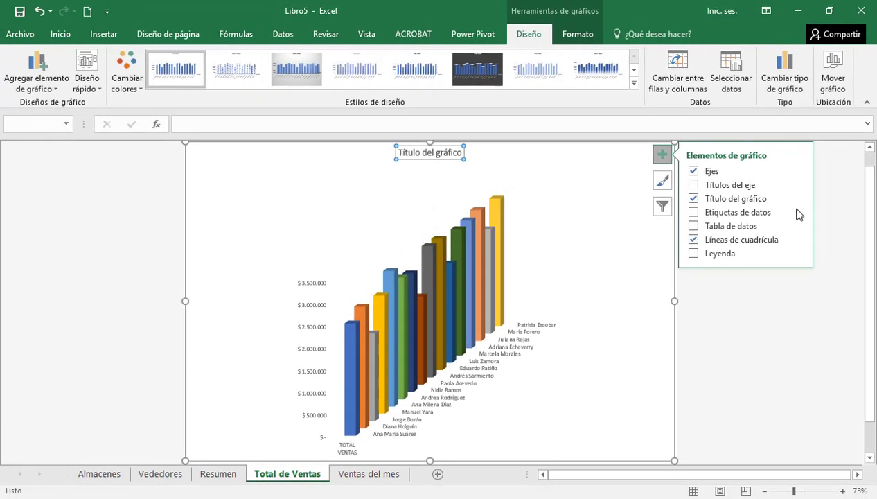
{"action": "mouse_move", "coordinate": [737, 373]}
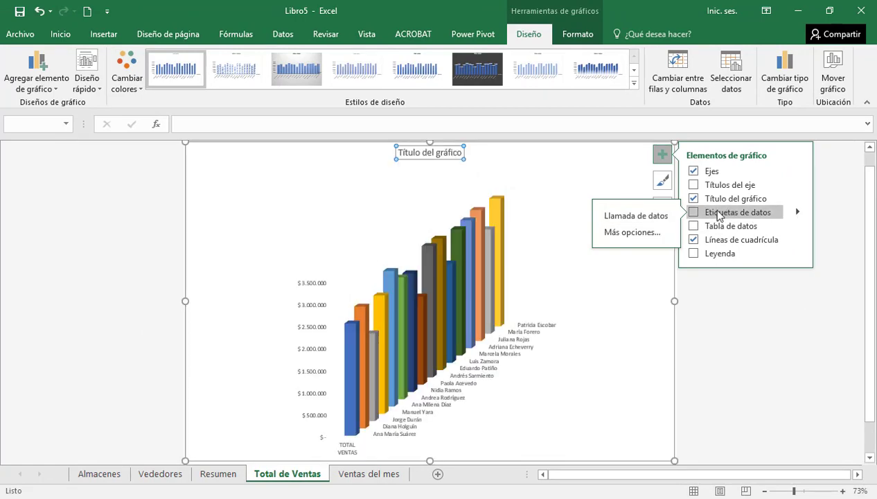
{"action": "left_click", "coordinate": [694, 213]}
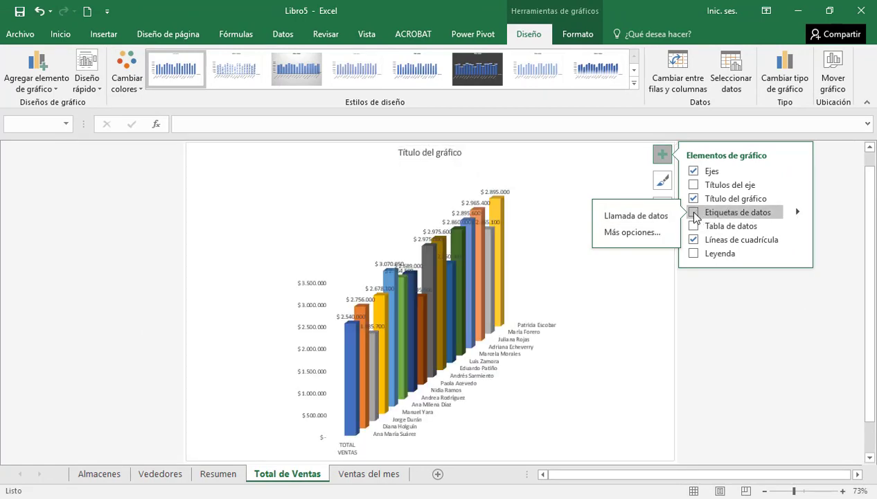
{"action": "left_click", "coordinate": [694, 213]}
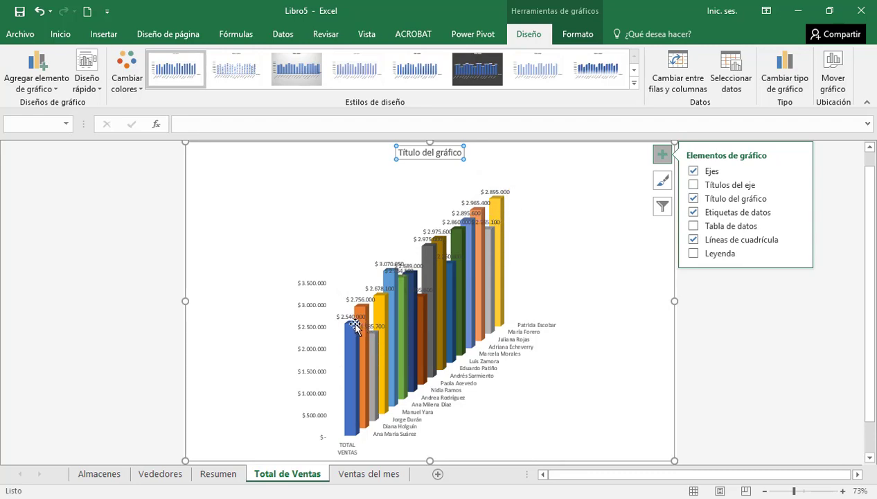
Replace the placeholder chart title with "Total de ventas"
{"action": "double_click", "coordinate": [429, 152]}
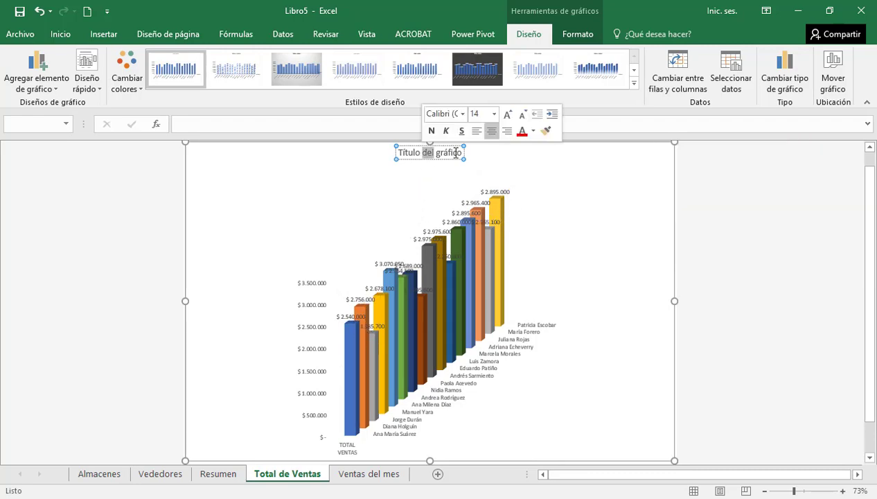
{"action": "left_click_drag", "start_coordinate": [463, 153], "coordinate": [390, 152]}
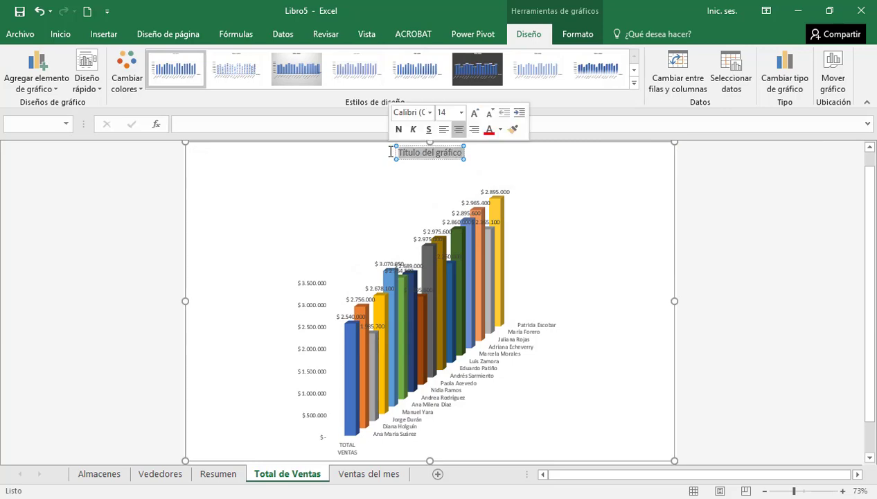
{"action": "type", "text": "Total d"}
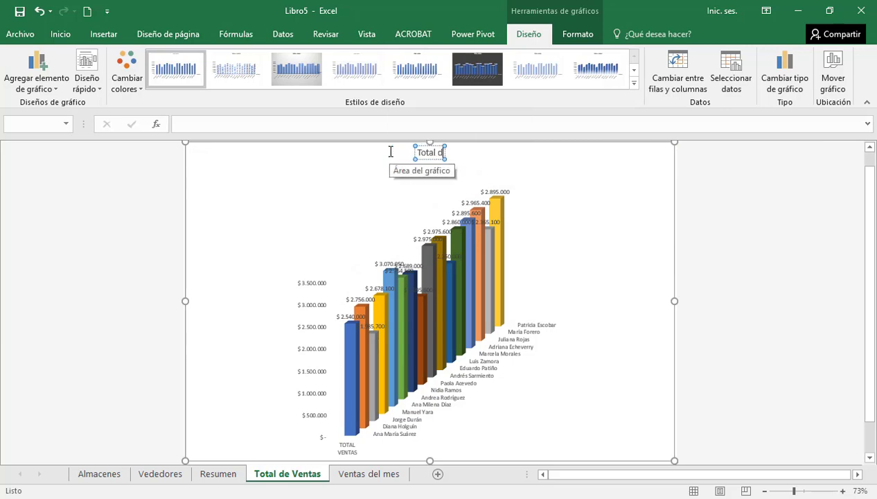
{"action": "type", "text": "e venta"}
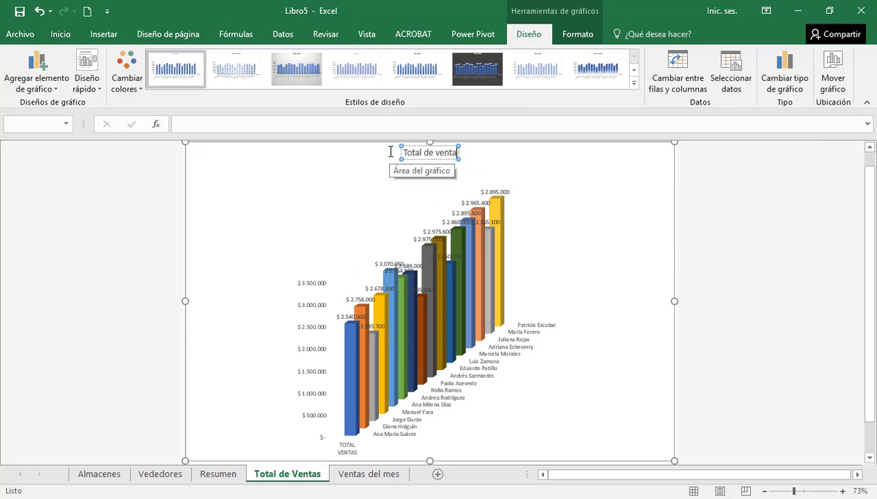
{"action": "type", "text": "s"}
{"action": "left_click", "coordinate": [534, 188]}
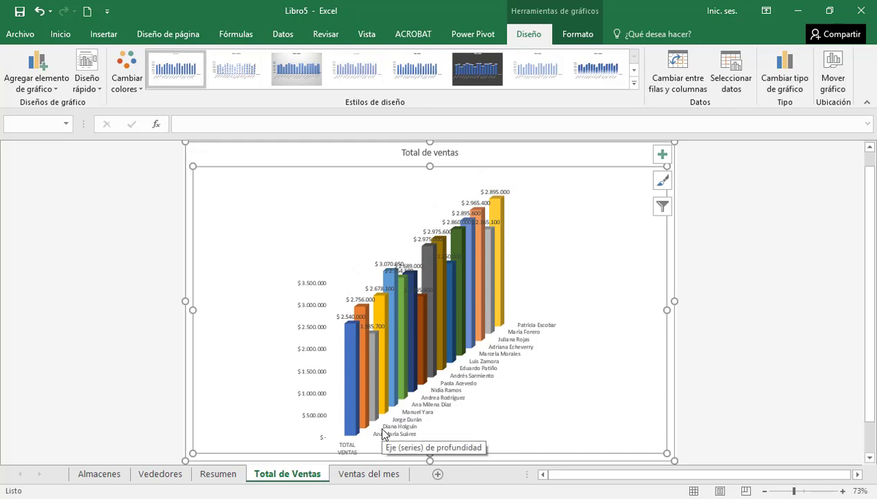
Add a new worksheet after the Total de Ventas sheet and name it Datos
{"action": "left_click", "coordinate": [439, 475]}
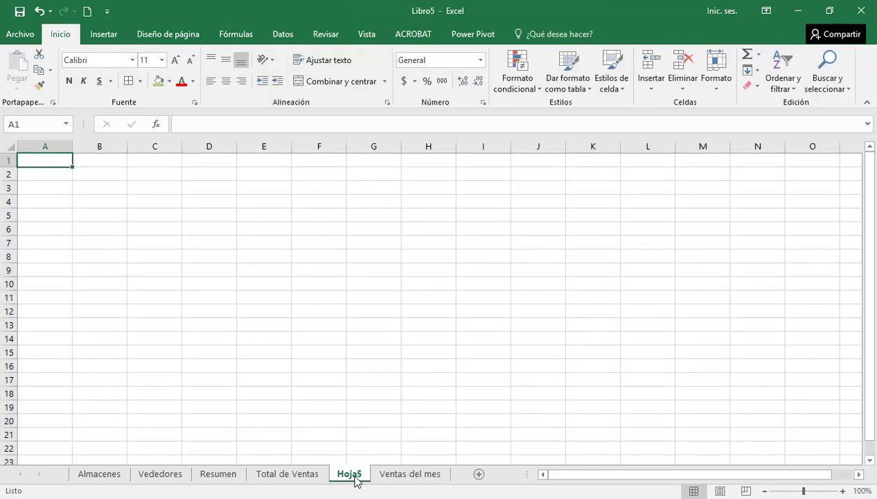
{"action": "double_click", "coordinate": [351, 474]}
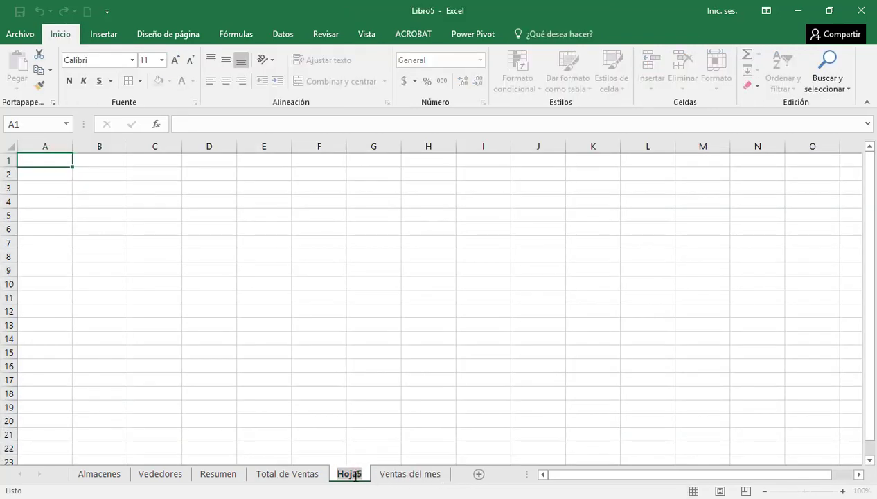
{"action": "type", "text": "Datos"}
{"action": "key", "text": "Return"}
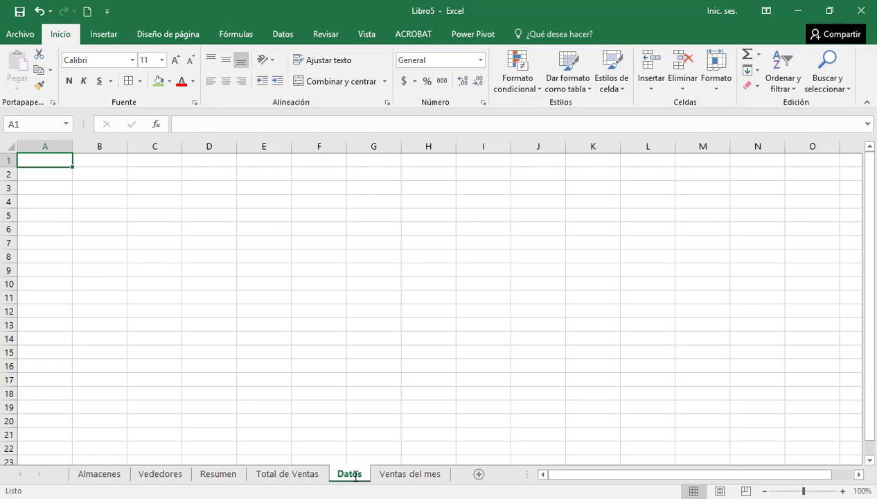
Paste the copied 2011 quarterly store sales table at A1 and fit columns A to E to their contents
{"action": "key", "text": "ctrl+v"}
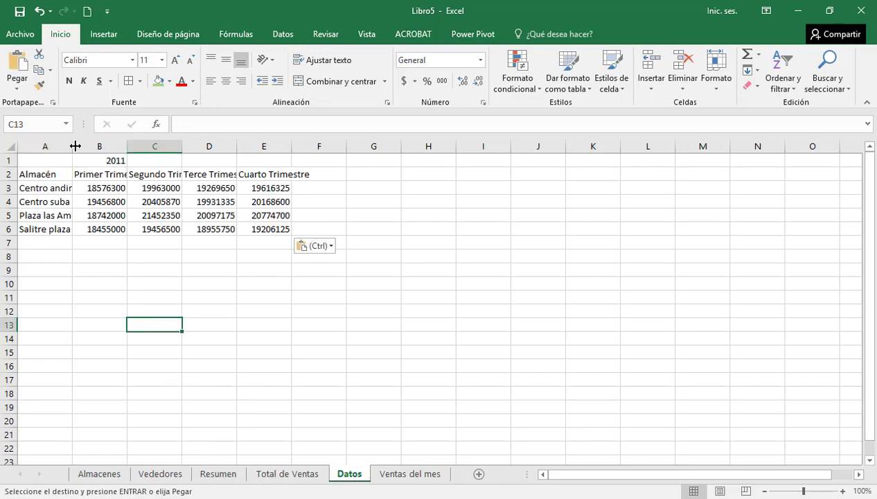
{"action": "left_click_drag", "start_coordinate": [74, 146], "coordinate": [95, 144]}
{"action": "double_click", "coordinate": [153, 146]}
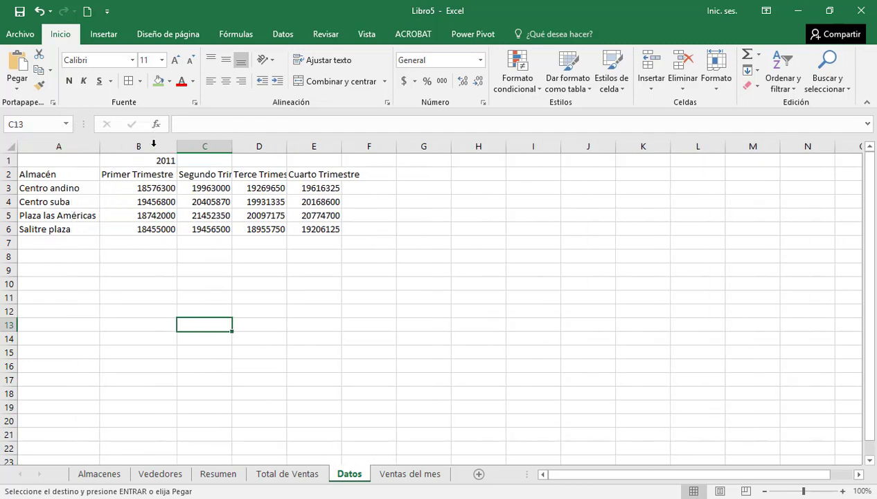
{"action": "double_click", "coordinate": [231, 146]}
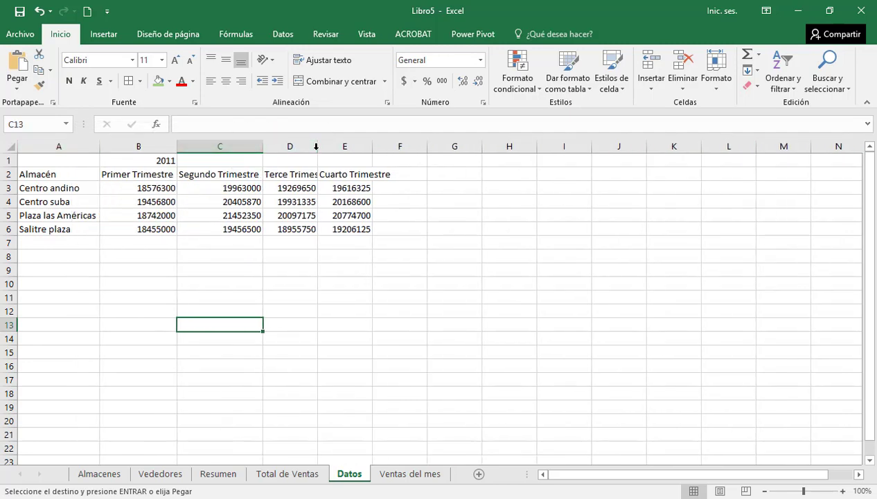
{"action": "double_click", "coordinate": [318, 146]}
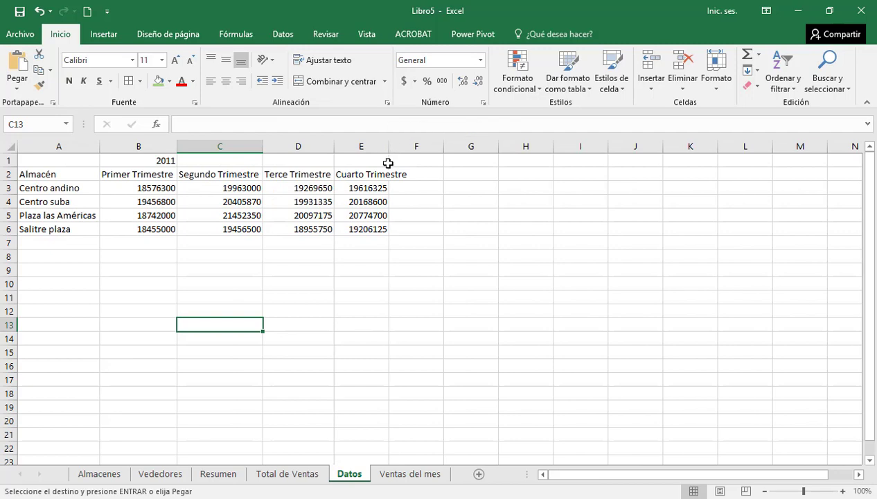
{"action": "double_click", "coordinate": [388, 146]}
{"action": "left_click", "coordinate": [356, 213]}
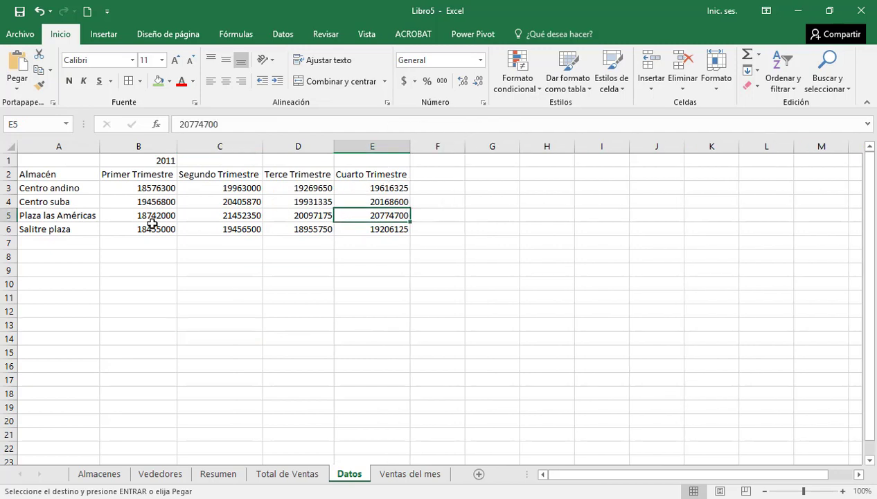
Apply all borders to the store sales table in A2:E6
{"action": "left_click_drag", "start_coordinate": [68, 178], "coordinate": [372, 225]}
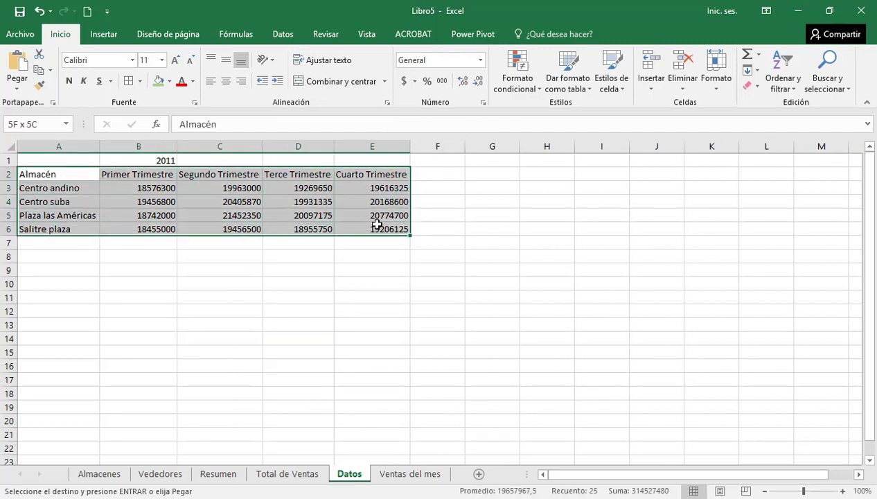
{"action": "left_click", "coordinate": [139, 81]}
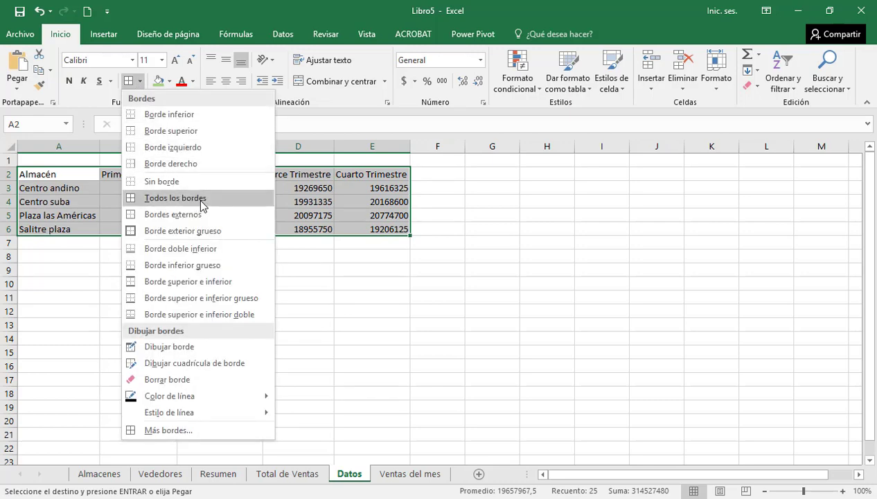
{"action": "left_click", "coordinate": [174, 198]}
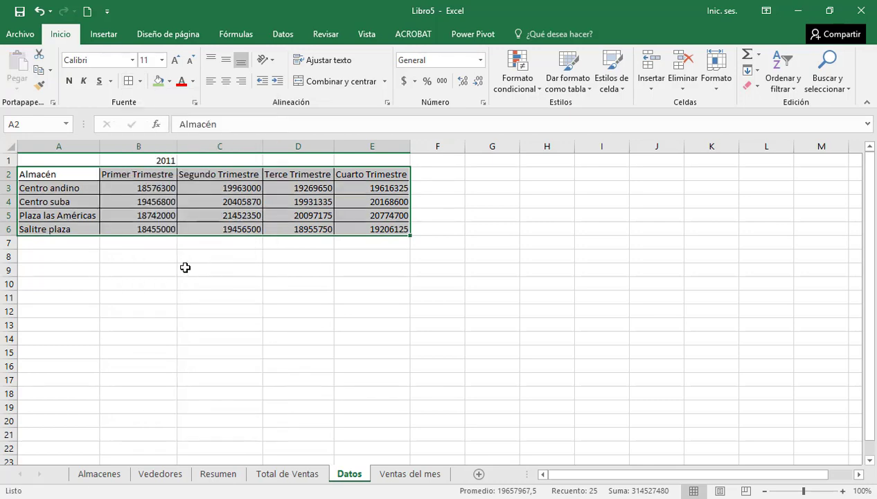
Merge and center the 2011 heading across B1:E1 above the quarter columns
{"action": "left_click", "coordinate": [144, 160]}
{"action": "left_click_drag", "start_coordinate": [142, 160], "coordinate": [361, 154]}
{"action": "left_click", "coordinate": [346, 84]}
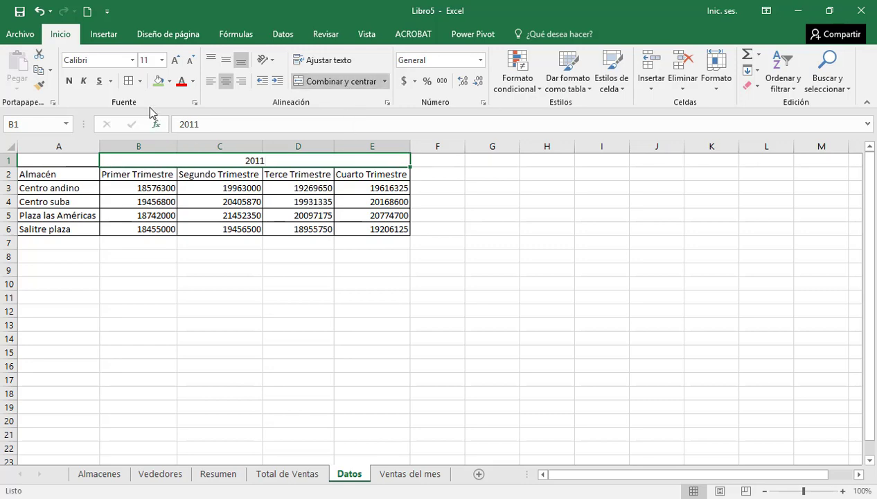
Fill the 2011 heading, the store column A2:A6 and the quarter headings B2:E2 with light gold
{"action": "left_click", "coordinate": [169, 81]}
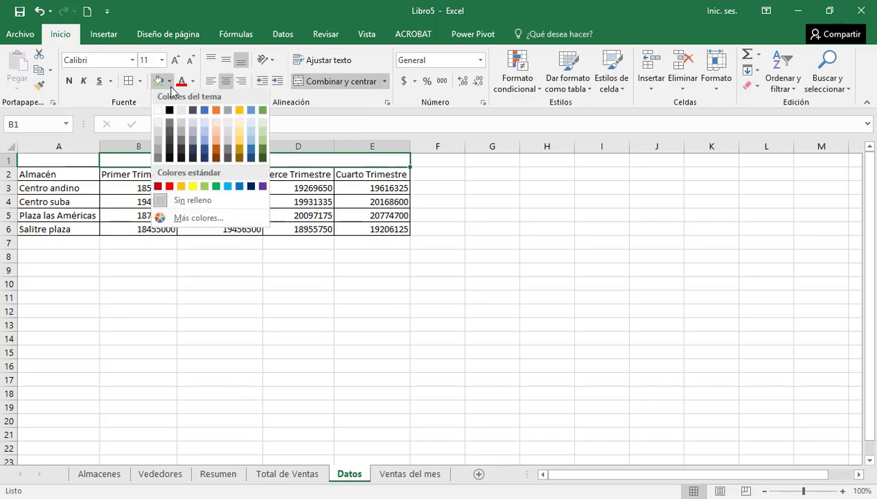
{"action": "left_click", "coordinate": [238, 144]}
{"action": "left_click_drag", "start_coordinate": [73, 173], "coordinate": [77, 233]}
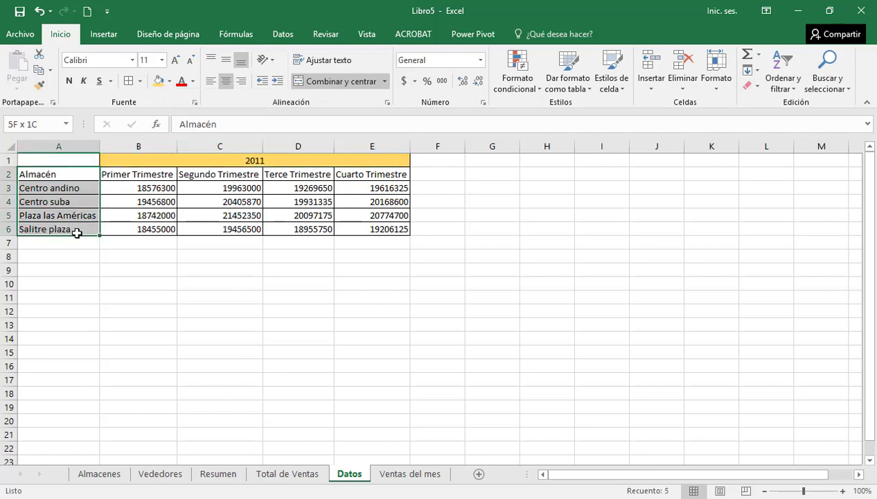
{"action": "left_click", "coordinate": [159, 81]}
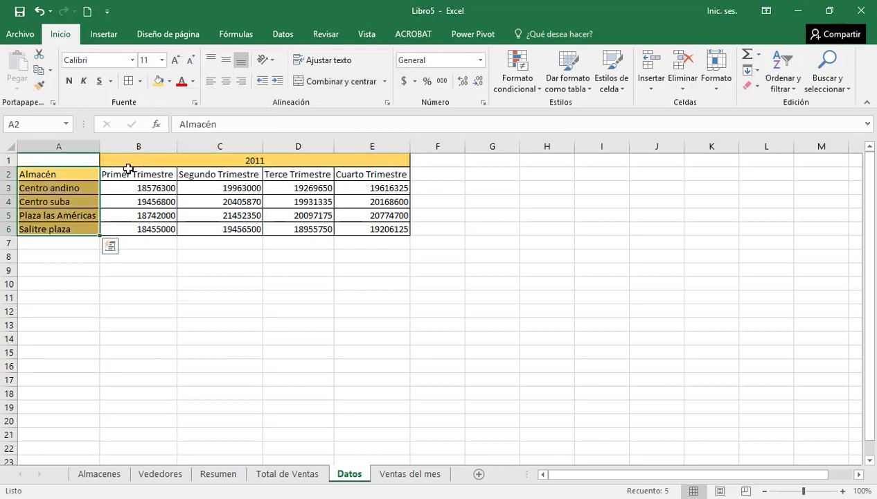
{"action": "left_click", "coordinate": [165, 174]}
{"action": "left_click_drag", "start_coordinate": [166, 174], "coordinate": [349, 171]}
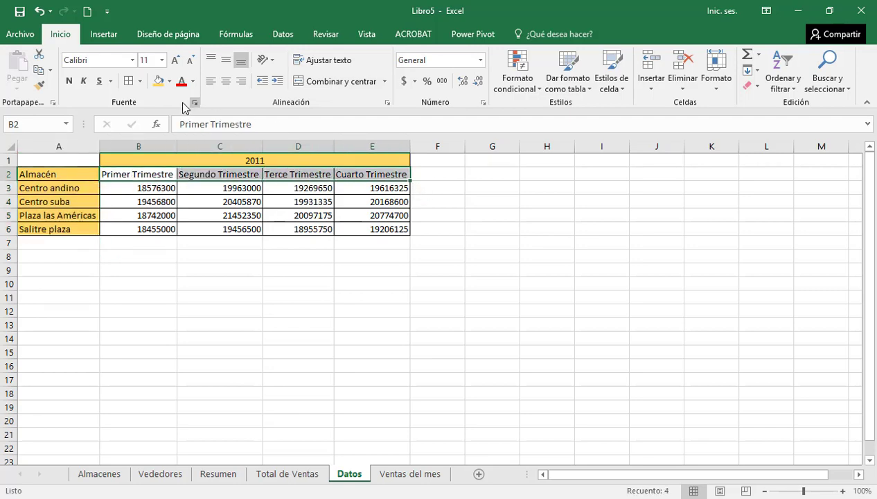
{"action": "left_click", "coordinate": [168, 82]}
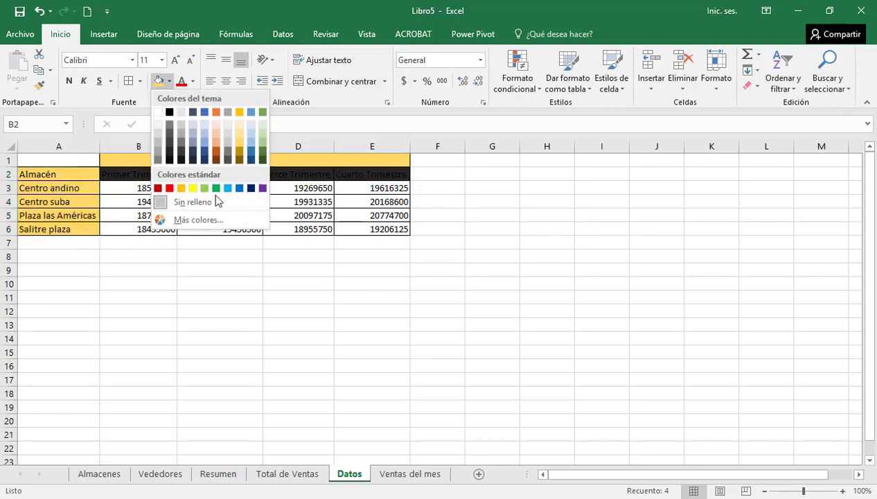
{"action": "left_click", "coordinate": [160, 81]}
Format the sales amounts in B3:E6 as accounting currency with the $ symbol and no decimals
{"action": "left_click_drag", "start_coordinate": [146, 184], "coordinate": [372, 229]}
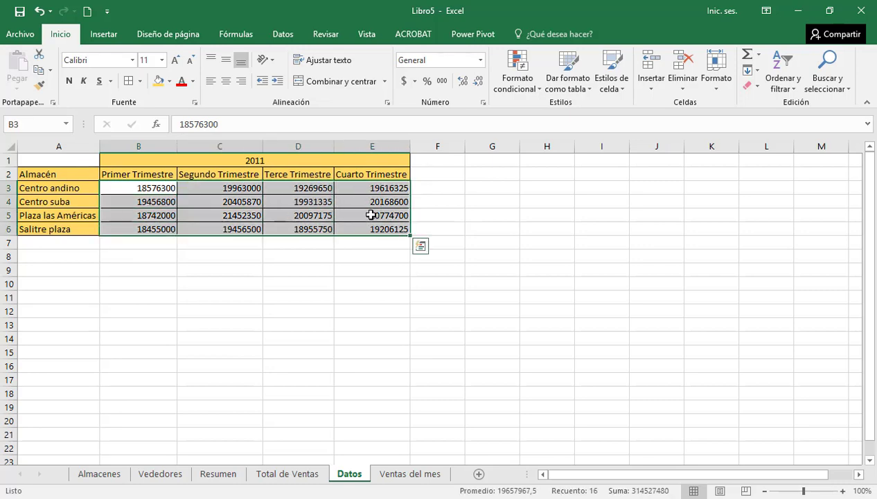
{"action": "left_click", "coordinate": [405, 83]}
{"action": "left_click", "coordinate": [328, 257]}
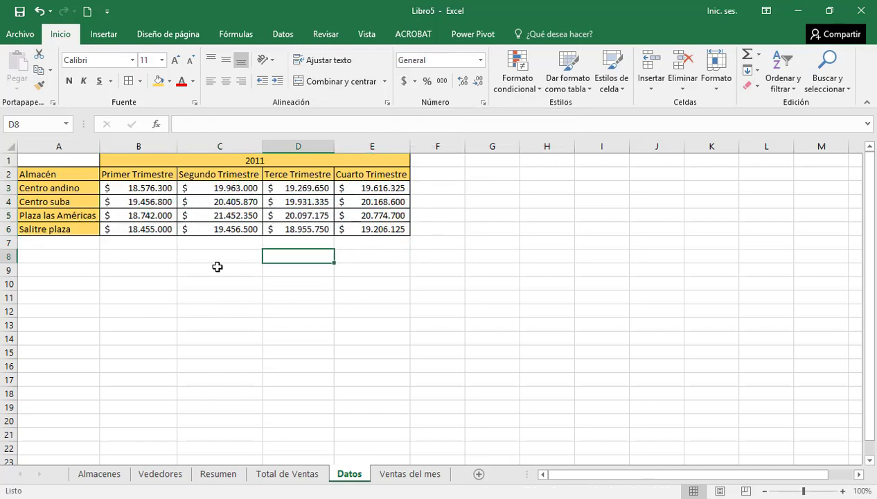
{"action": "left_click", "coordinate": [138, 188]}
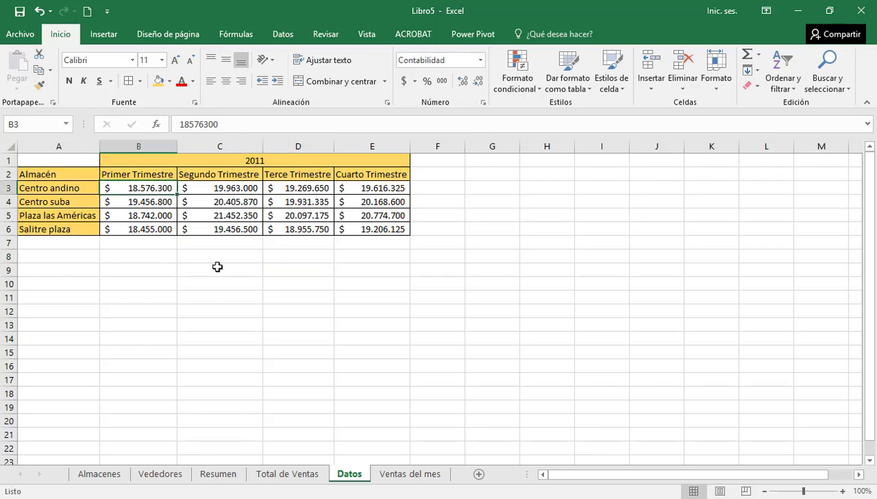
{"action": "left_click", "coordinate": [223, 214]}
{"action": "left_click", "coordinate": [311, 201]}
{"action": "left_click_drag", "start_coordinate": [180, 202], "coordinate": [142, 199]}
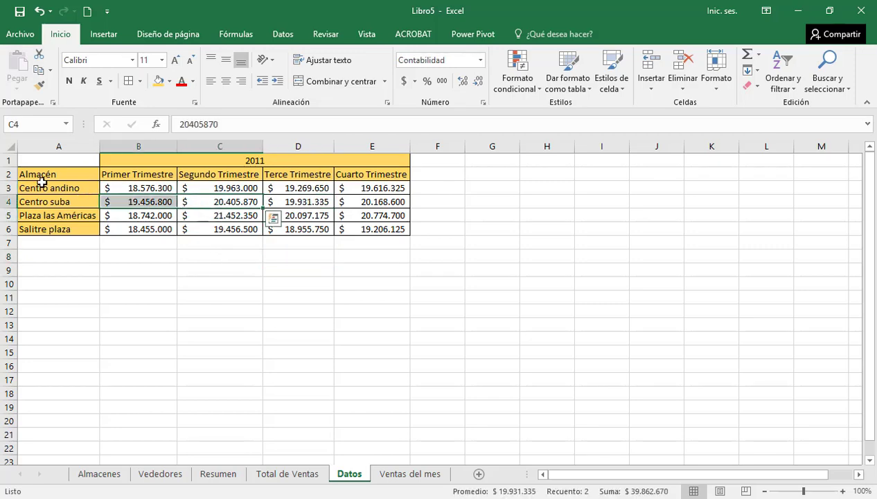
Insert a line chart with markers from the table, using the variant with stores as categories and 2011 quarters as series
{"action": "left_click", "coordinate": [197, 200]}
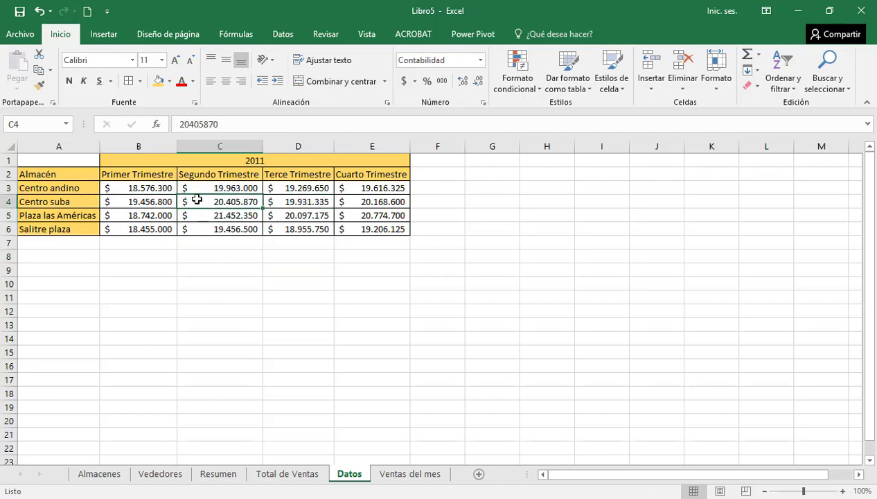
{"action": "left_click", "coordinate": [108, 36]}
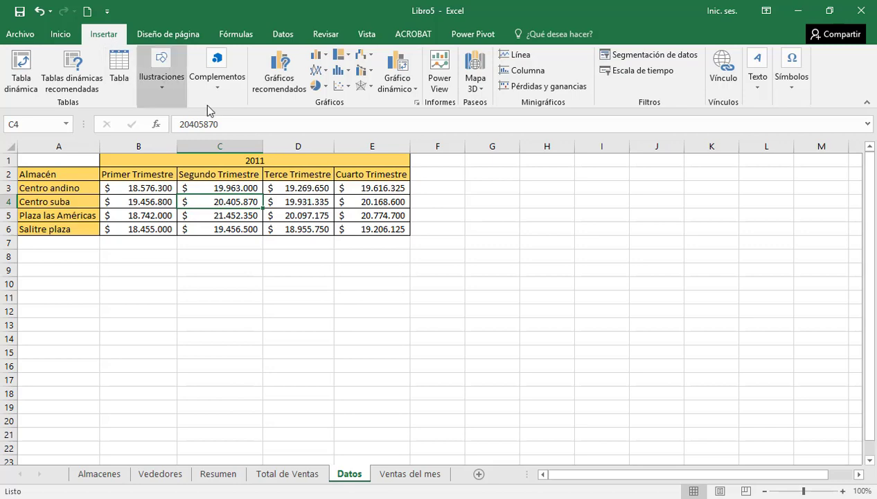
{"action": "left_click", "coordinate": [417, 104]}
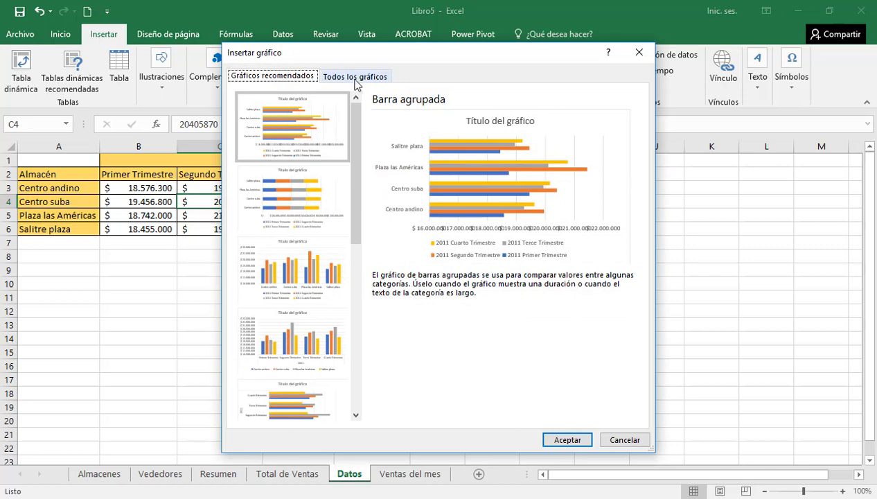
{"action": "left_click", "coordinate": [357, 78]}
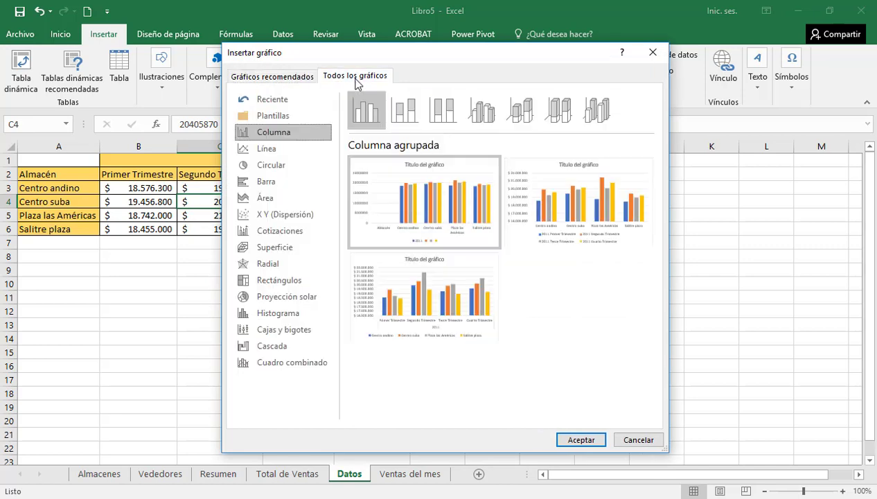
{"action": "left_click", "coordinate": [272, 150]}
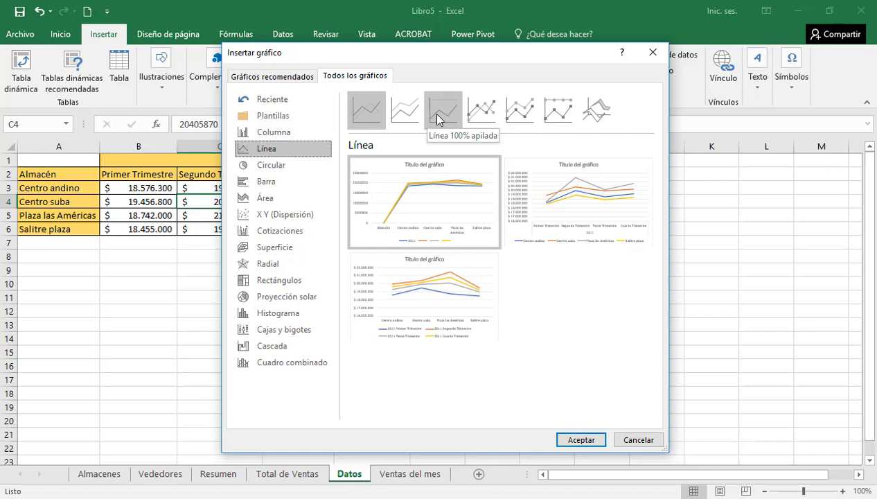
{"action": "left_click", "coordinate": [476, 115]}
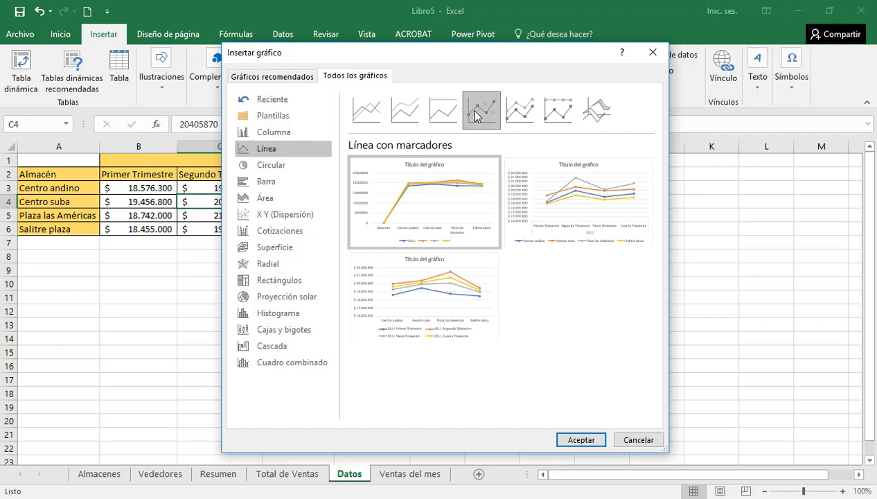
{"action": "mouse_move", "coordinate": [467, 237]}
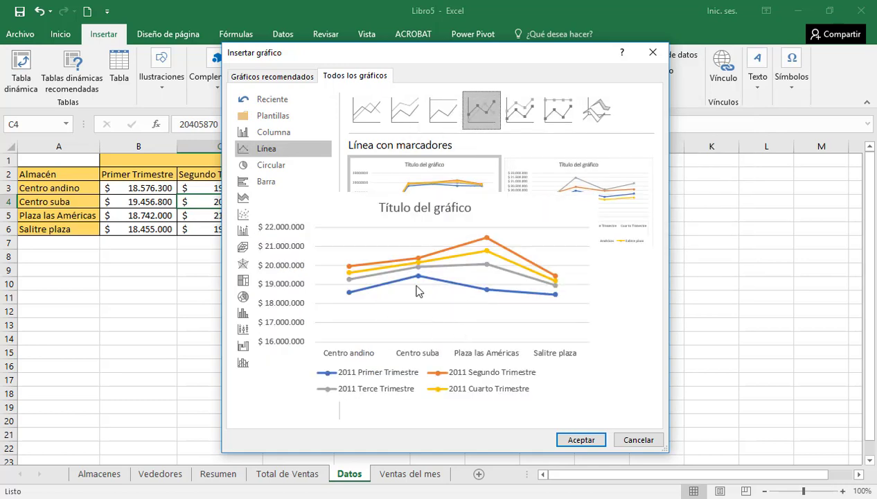
{"action": "mouse_move", "coordinate": [456, 305]}
{"action": "mouse_move", "coordinate": [444, 207]}
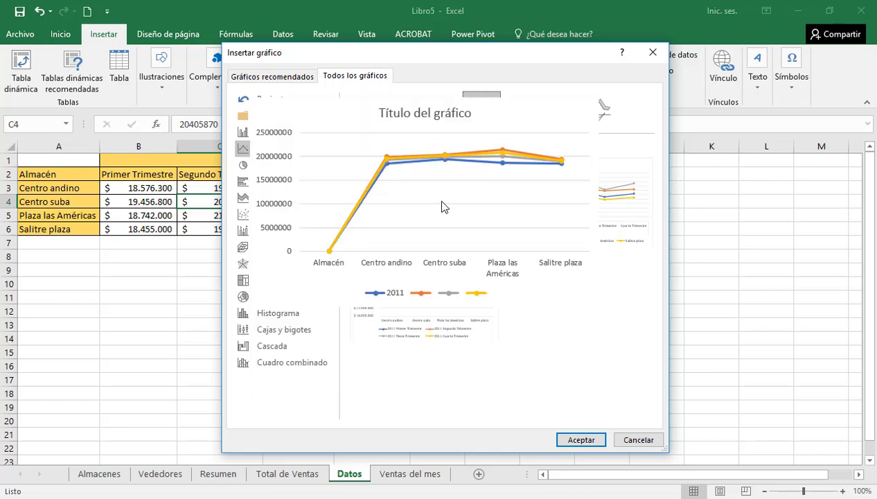
{"action": "mouse_move", "coordinate": [437, 317]}
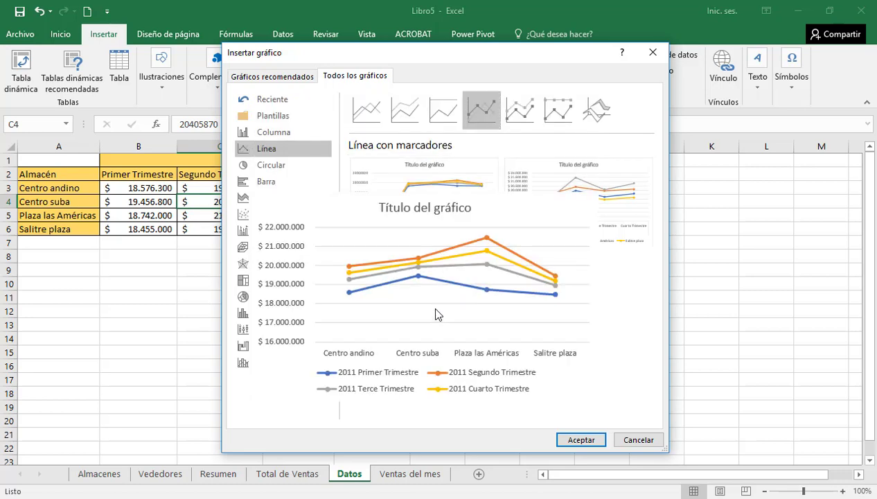
{"action": "left_click", "coordinate": [580, 441]}
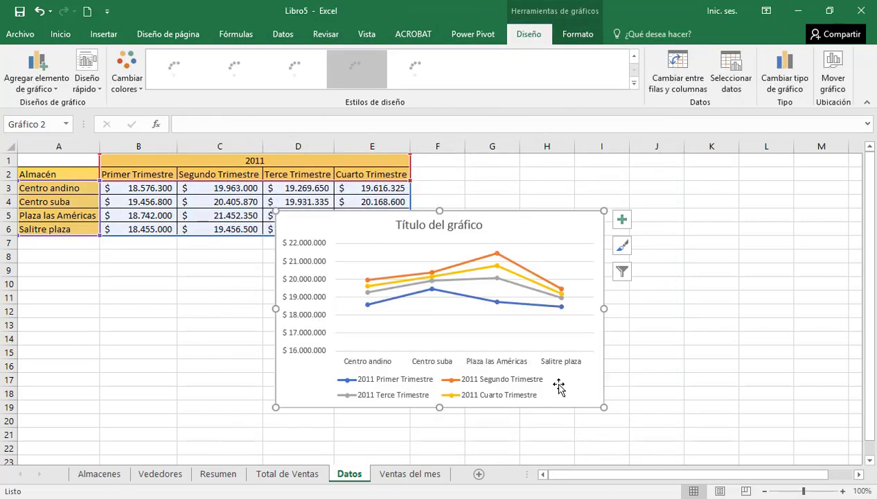
Move the line chart beside the table and enlarge it to about 9.71 cm high by 16.19 cm wide
{"action": "left_click_drag", "start_coordinate": [572, 242], "coordinate": [667, 201]}
{"action": "left_click_drag", "start_coordinate": [751, 363], "coordinate": [839, 417]}
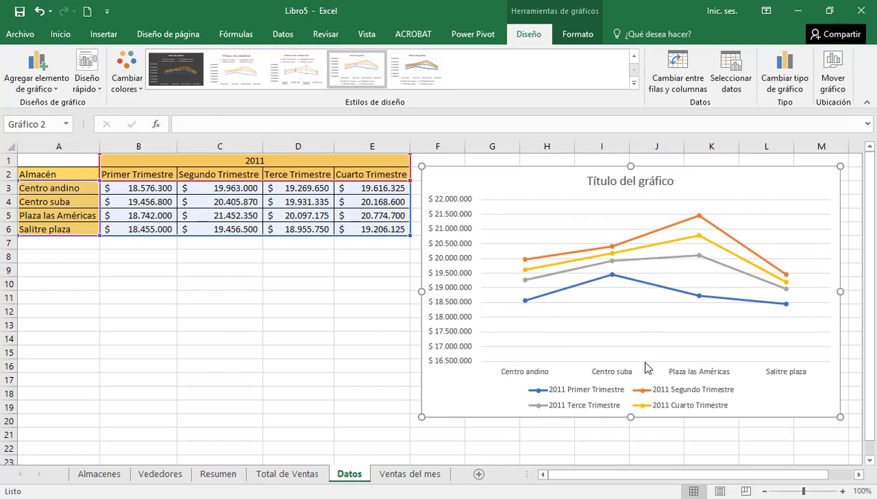
{"action": "key", "text": "ctrl+z"}
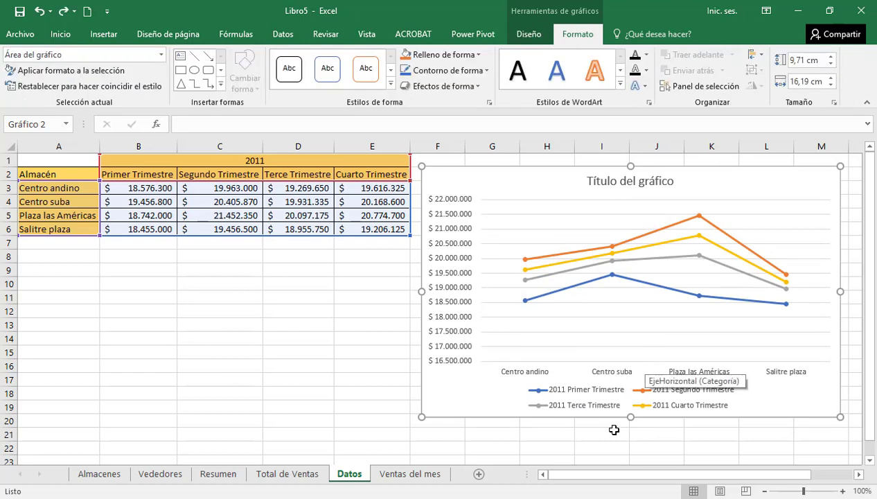
Add data labels to the line chart and set their position to Izquierda
{"action": "left_click_drag", "start_coordinate": [609, 478], "coordinate": [575, 483]}
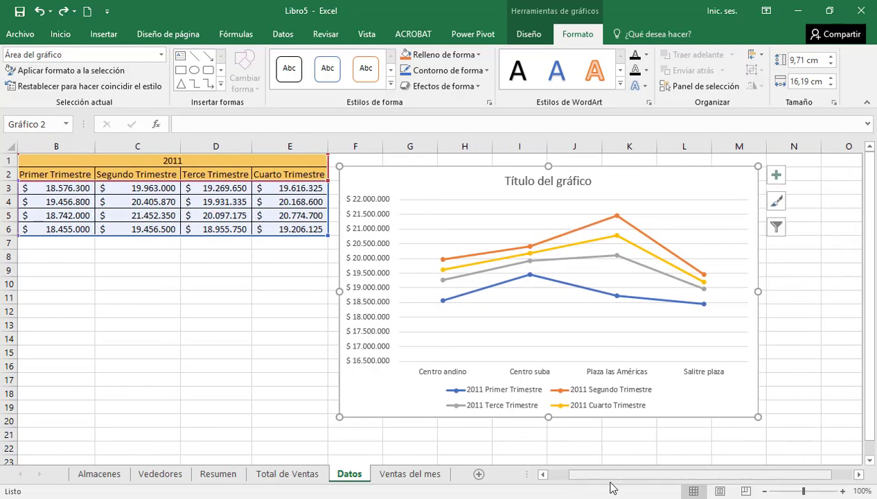
{"action": "left_click", "coordinate": [776, 178]}
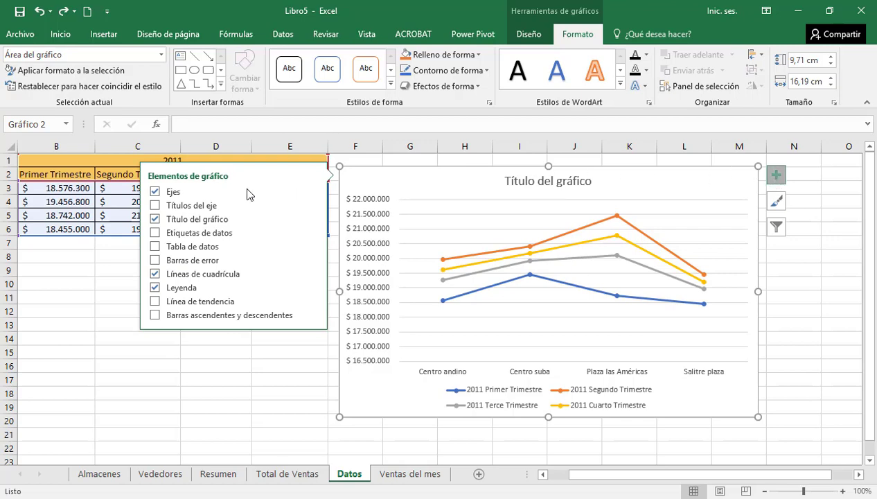
{"action": "left_click", "coordinate": [200, 235]}
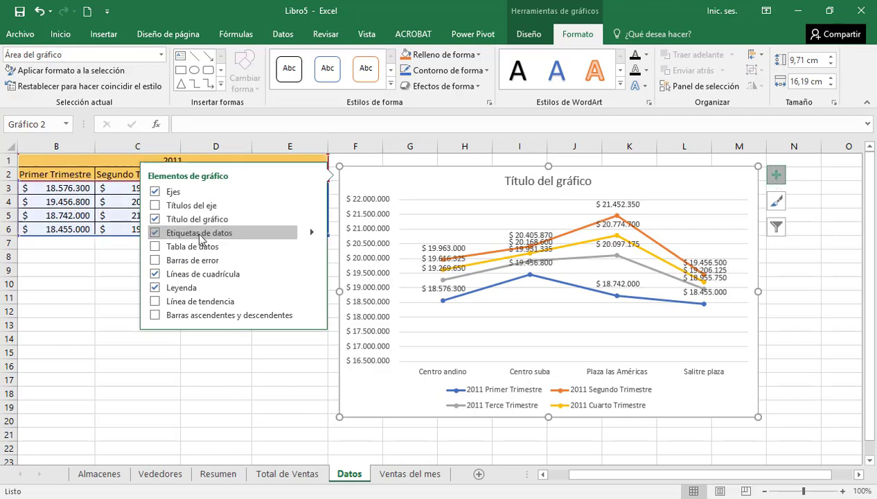
{"action": "left_click", "coordinate": [312, 237]}
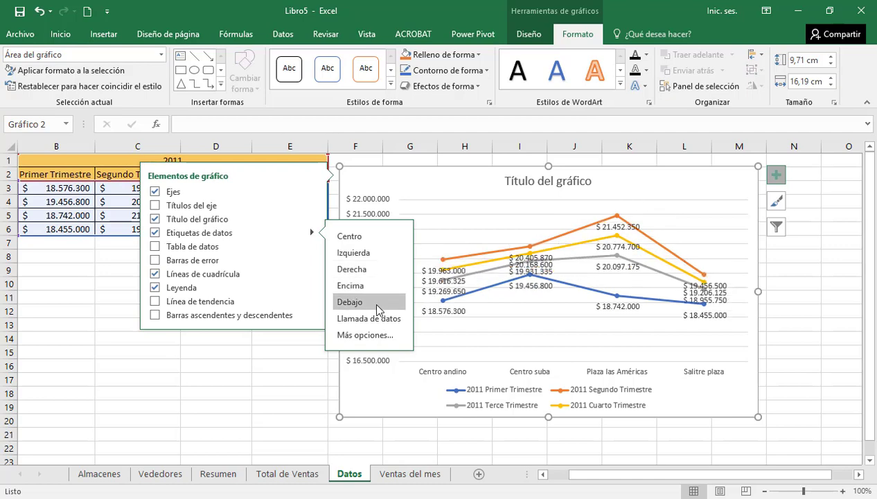
{"action": "left_click", "coordinate": [391, 252]}
{"action": "left_click", "coordinate": [531, 263]}
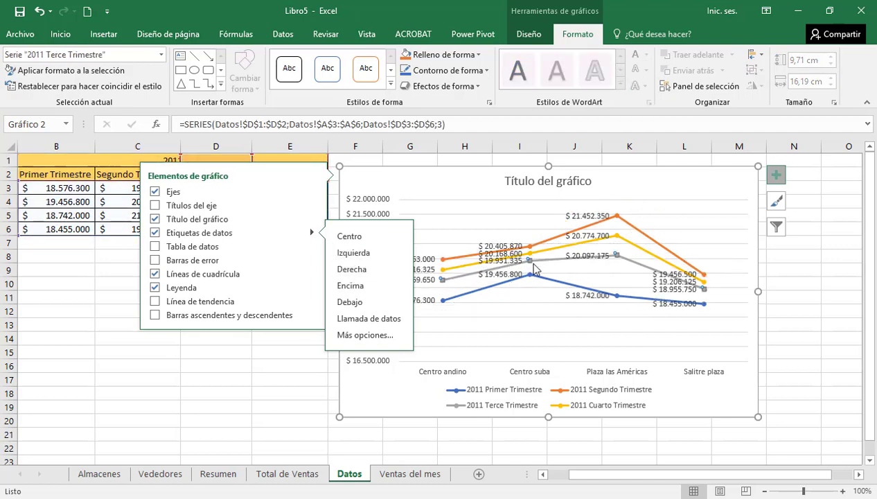
Apply a gradient fill to the line chart's chart area through the additional gradient options
{"action": "left_click", "coordinate": [711, 214]}
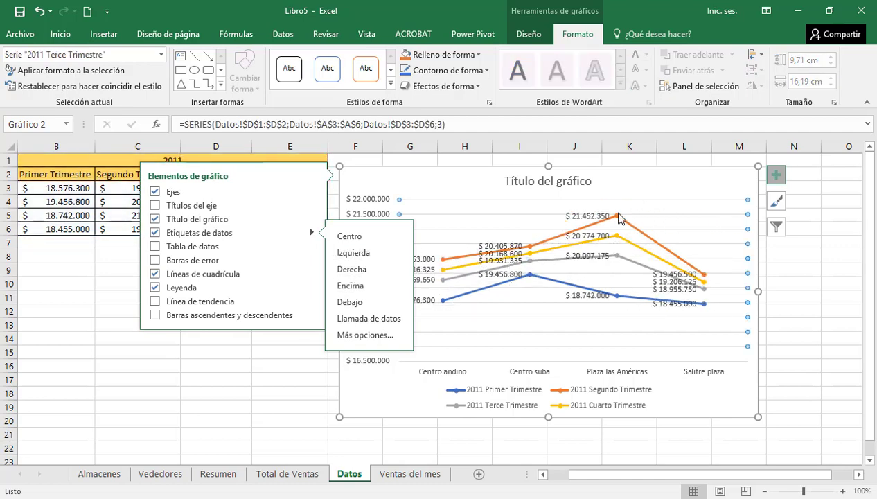
{"action": "left_click", "coordinate": [104, 247]}
{"action": "left_click", "coordinate": [404, 271]}
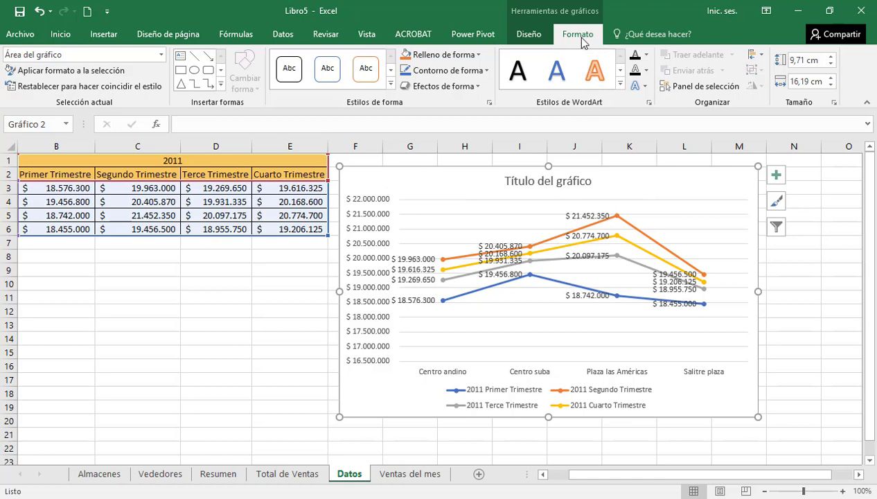
{"action": "left_click", "coordinate": [478, 56]}
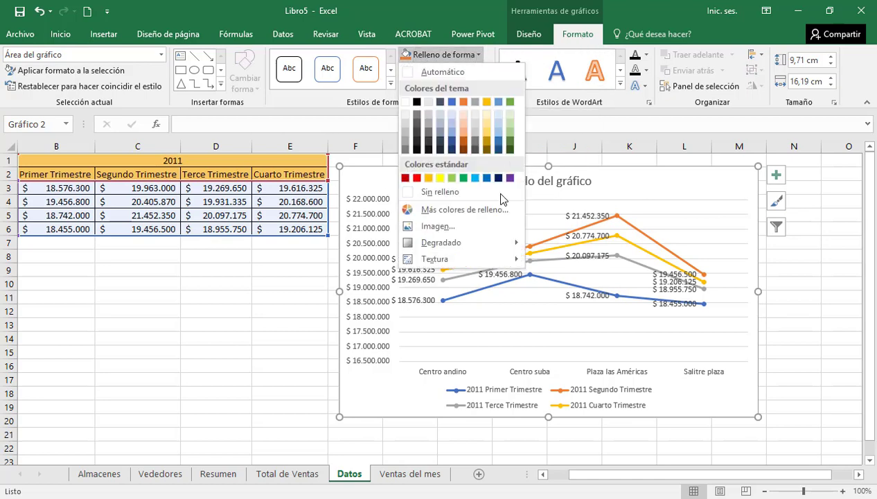
{"action": "mouse_move", "coordinate": [442, 248]}
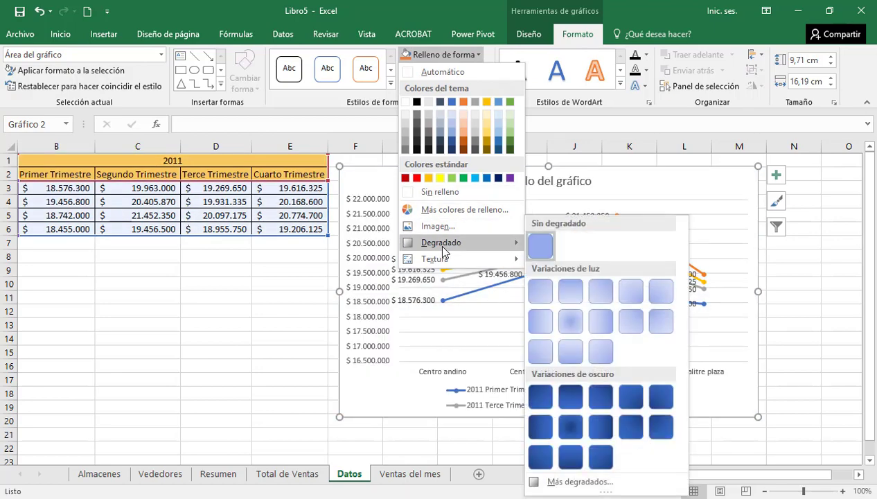
{"action": "left_click", "coordinate": [582, 483]}
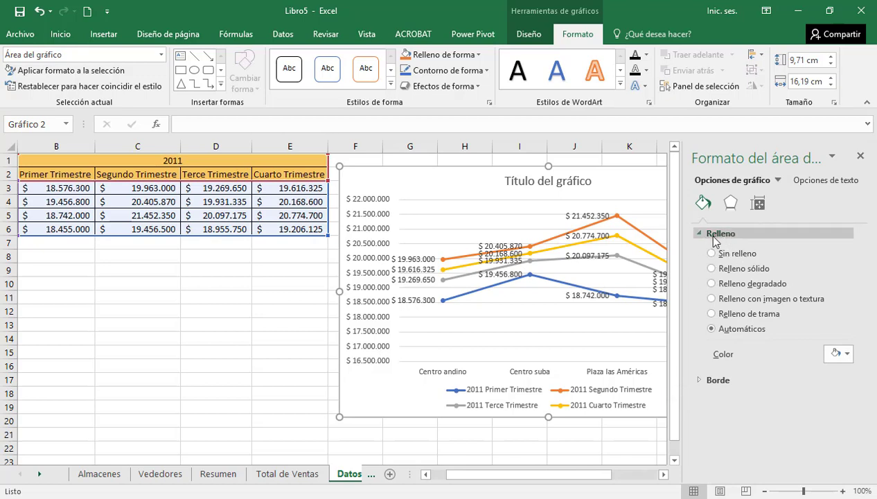
{"action": "left_click", "coordinate": [743, 289]}
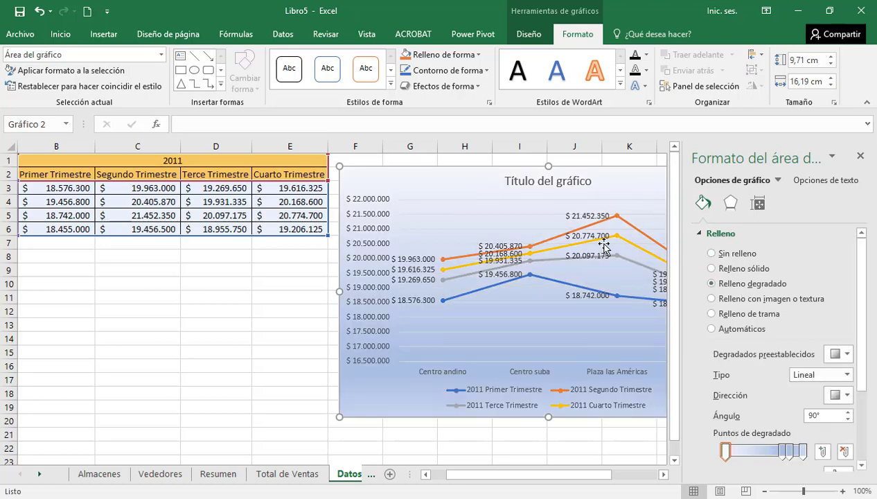
Set the chart area's gradient type to Ruta
{"action": "left_click_drag", "start_coordinate": [531, 475], "coordinate": [592, 475]}
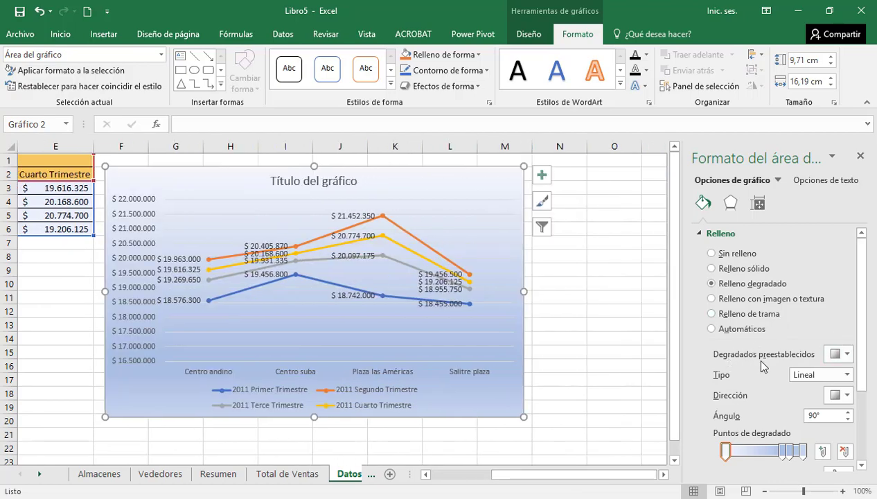
{"action": "left_click", "coordinate": [849, 355]}
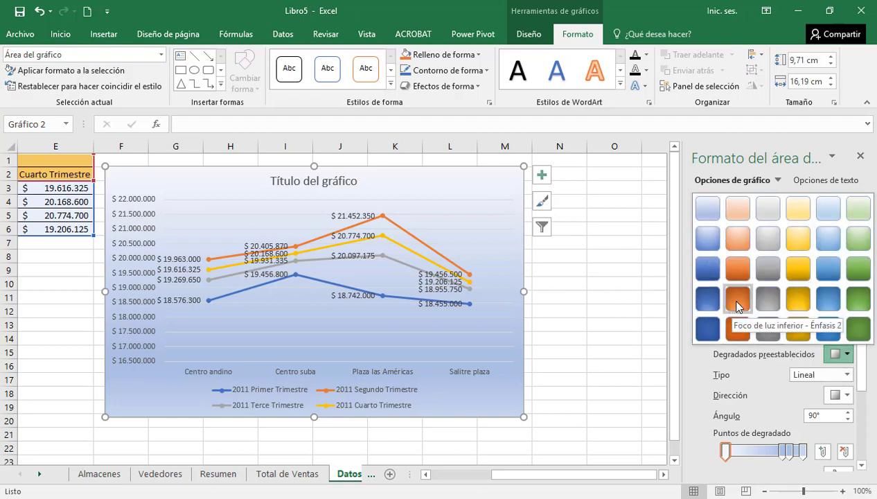
{"action": "left_click", "coordinate": [698, 370]}
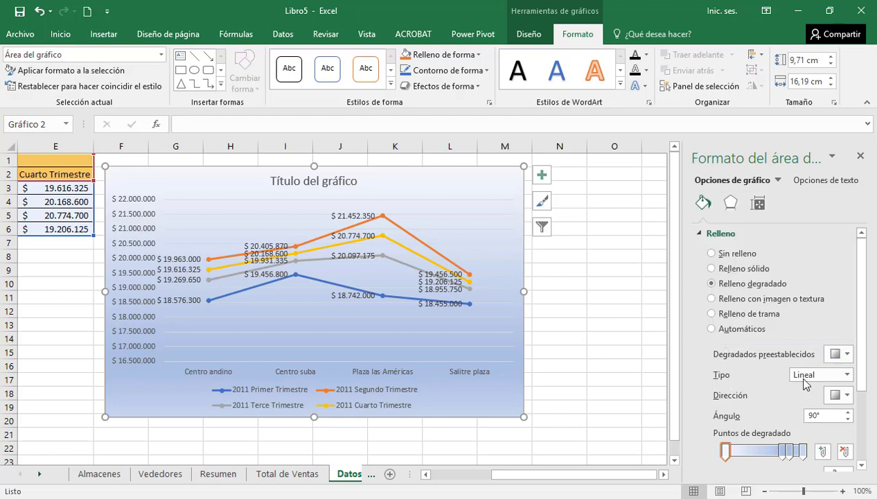
{"action": "left_click", "coordinate": [842, 377]}
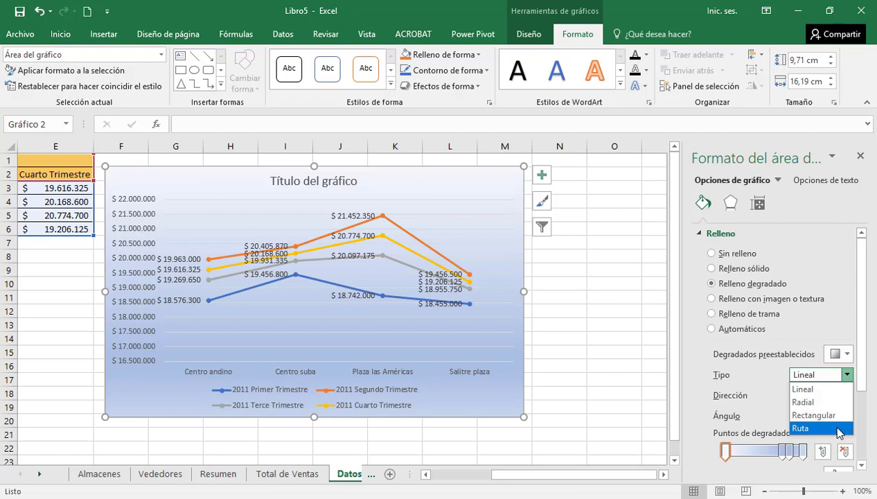
{"action": "left_click", "coordinate": [801, 429]}
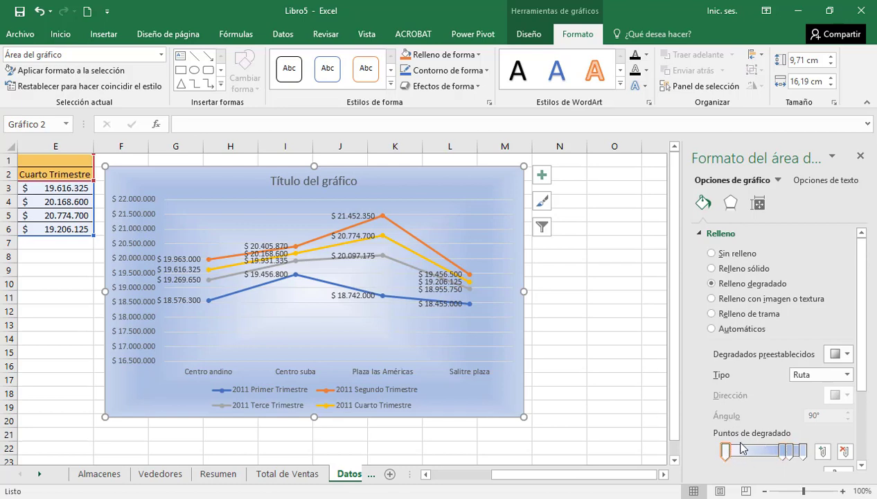
Colour the chart area gradient's first stop theme orange and remove the intermediate gradient stops
{"action": "left_click_drag", "start_coordinate": [862, 354], "coordinate": [863, 424]}
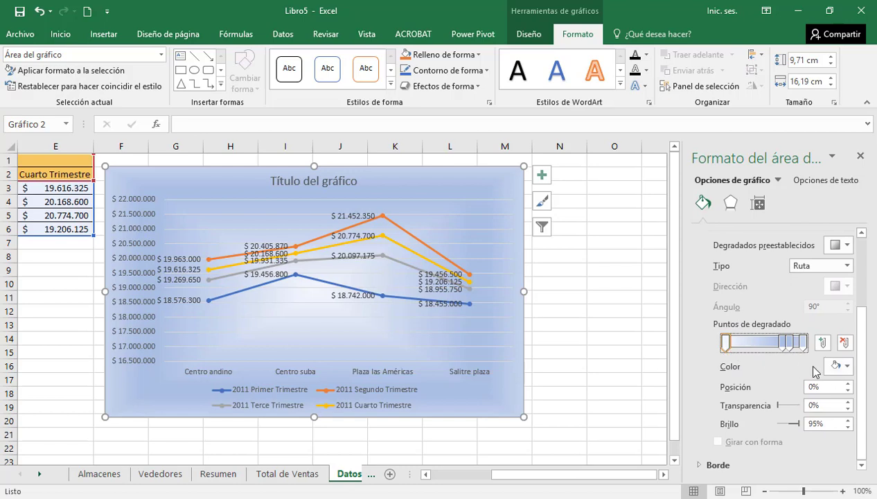
{"action": "left_click", "coordinate": [839, 366]}
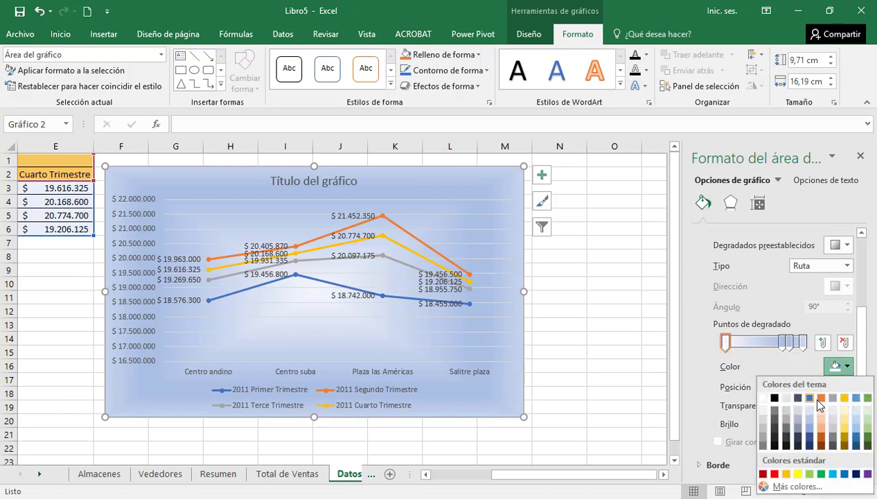
{"action": "left_click", "coordinate": [821, 398]}
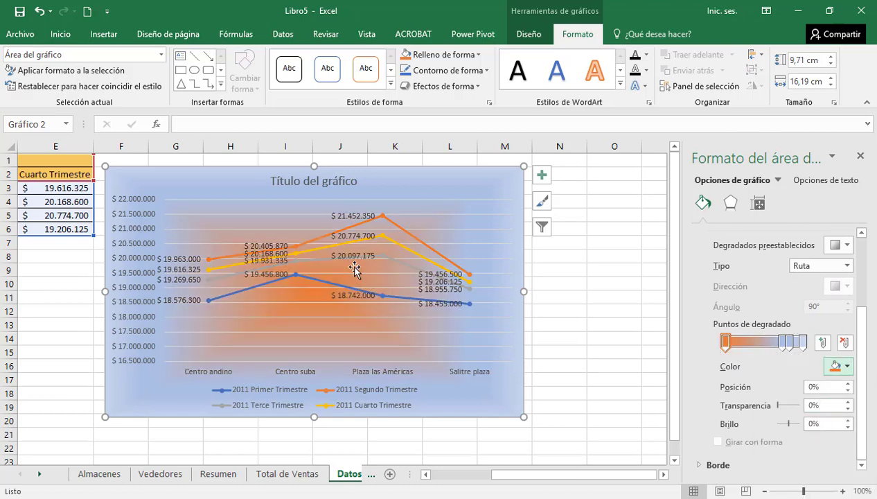
{"action": "left_click", "coordinate": [784, 341]}
{"action": "left_click_drag", "start_coordinate": [785, 342], "coordinate": [778, 379]}
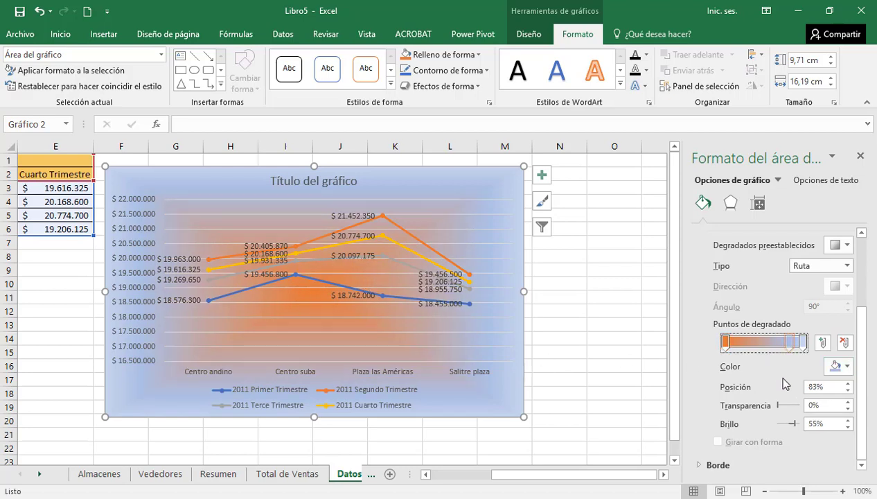
Colour the chart area gradient's last stop, at position 100%, with light gold at 80% brightness
{"action": "left_click", "coordinate": [802, 343]}
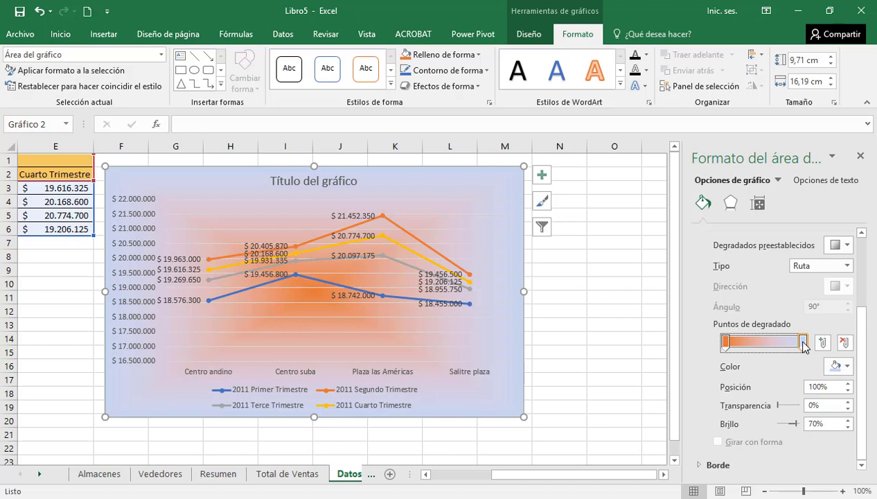
{"action": "left_click", "coordinate": [847, 367]}
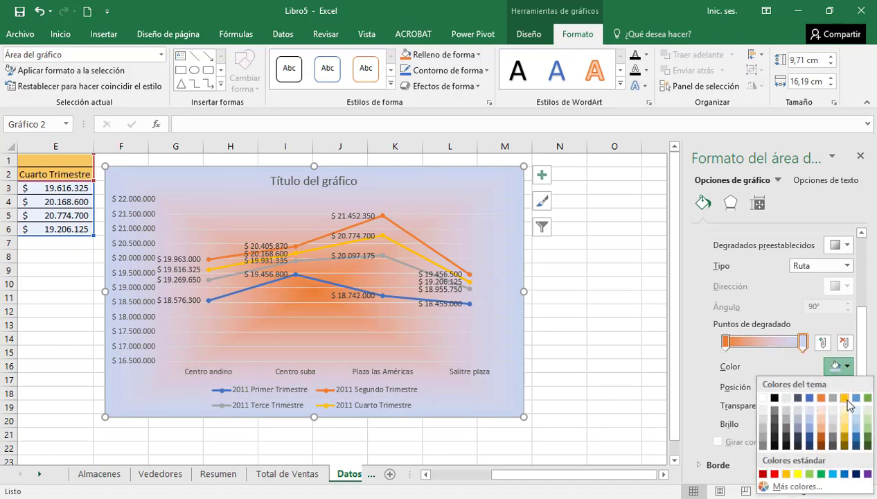
{"action": "left_click", "coordinate": [845, 398]}
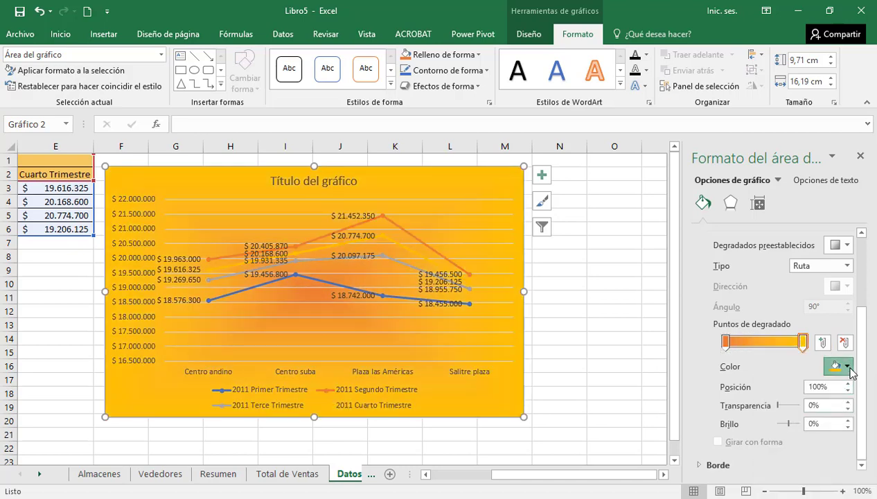
{"action": "left_click", "coordinate": [847, 367]}
{"action": "left_click", "coordinate": [842, 396]}
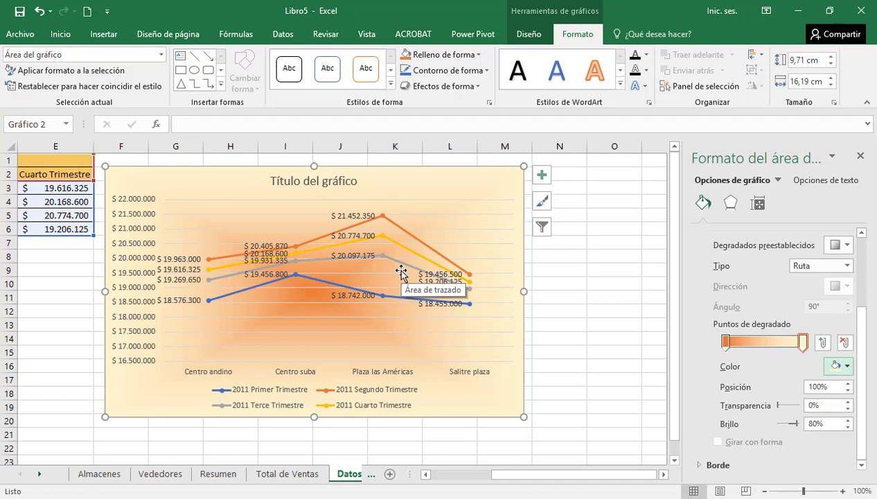
Apply a gradient fill to the chart's plot area and colour its first stop light grey
{"action": "left_click", "coordinate": [438, 218]}
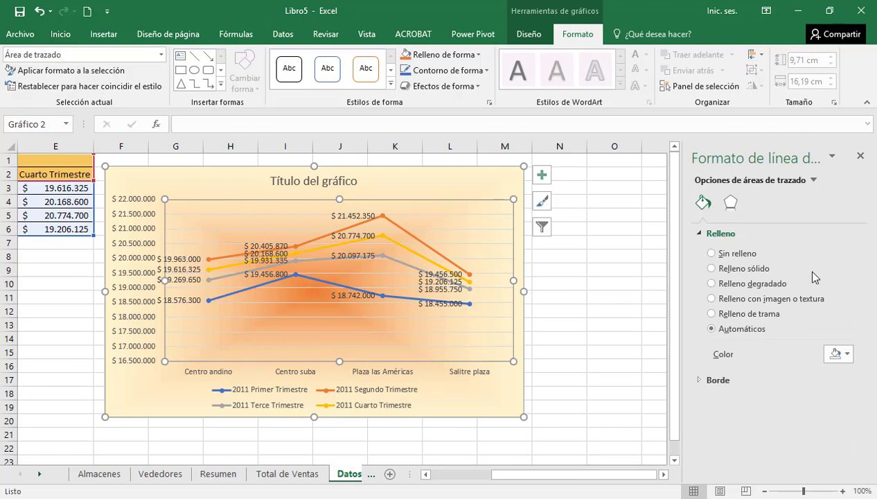
{"action": "left_click", "coordinate": [771, 285]}
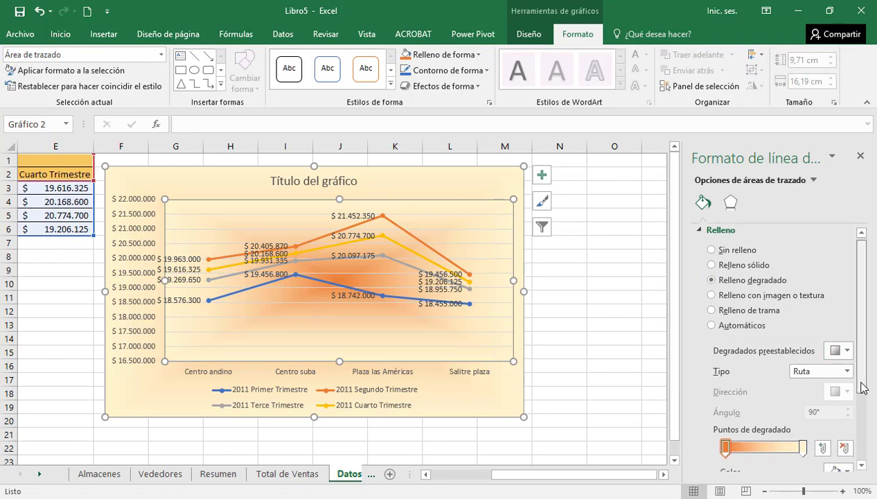
{"action": "scroll", "coordinate": [860, 368], "scroll_direction": "down", "scroll_amount": 2}
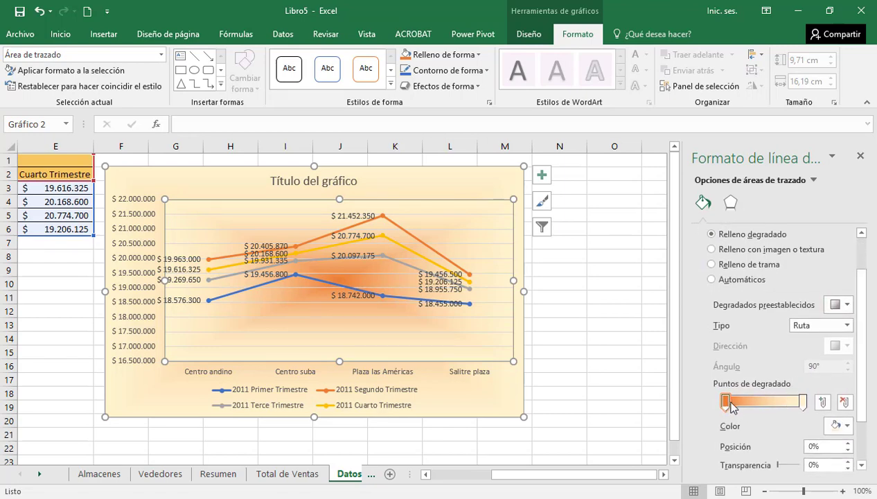
{"action": "left_click_drag", "start_coordinate": [726, 403], "coordinate": [726, 408]}
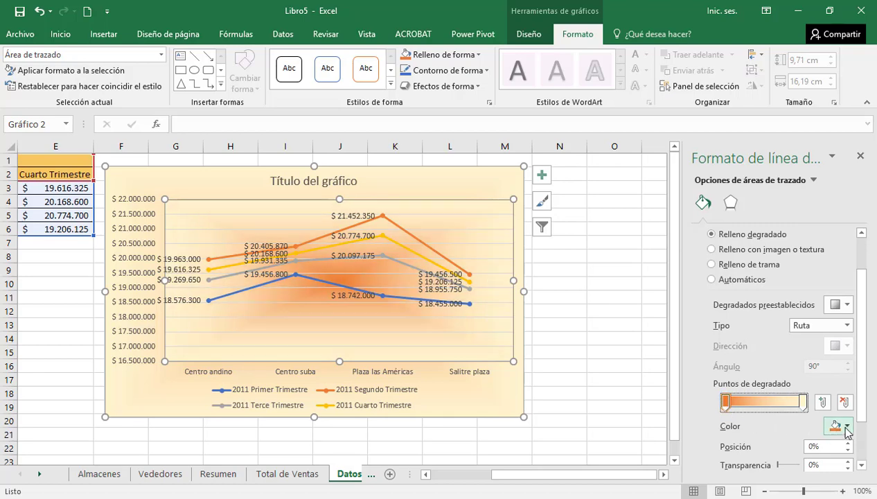
{"action": "left_click", "coordinate": [841, 426]}
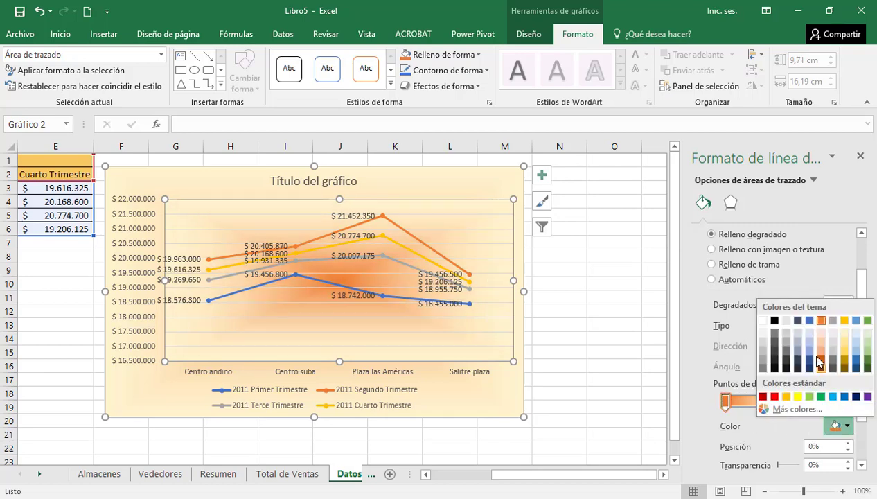
{"action": "left_click", "coordinate": [785, 321]}
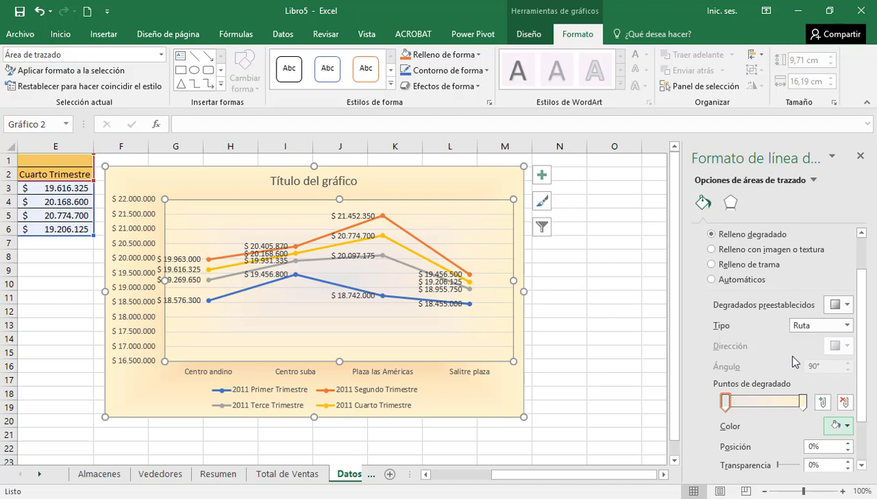
Colour the plot area gradient's last stop, at position 100%, with a light shade of grey
{"action": "left_click", "coordinate": [804, 403]}
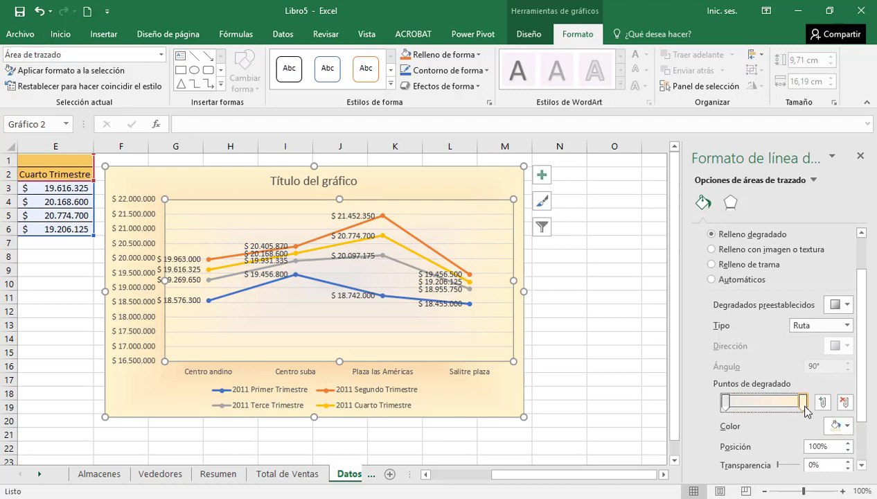
{"action": "left_click", "coordinate": [847, 426]}
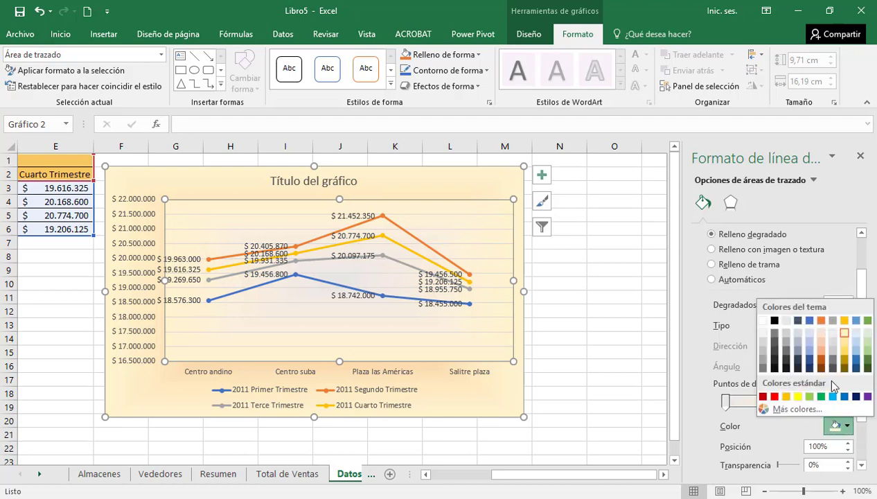
{"action": "left_click", "coordinate": [763, 357]}
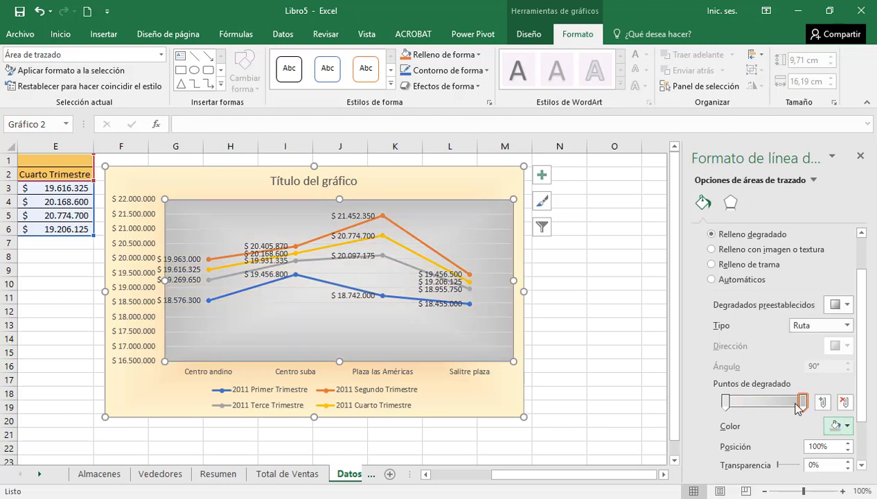
{"action": "left_click", "coordinate": [849, 429]}
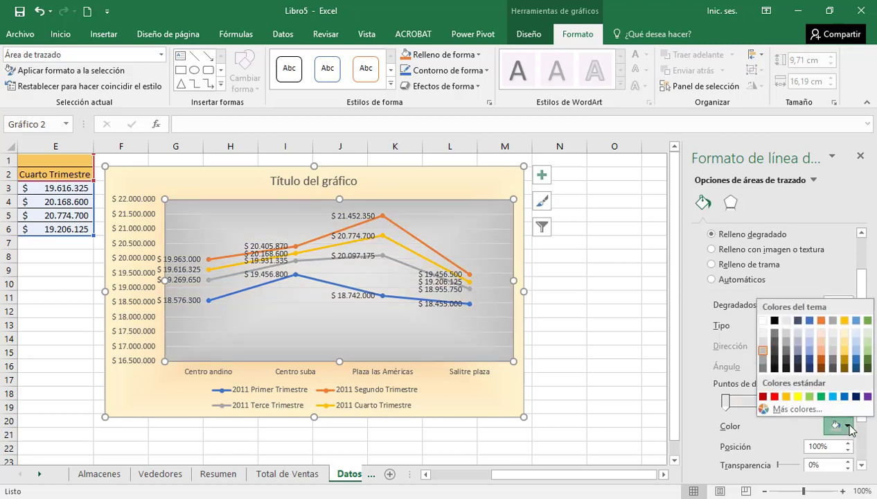
{"action": "left_click", "coordinate": [766, 346]}
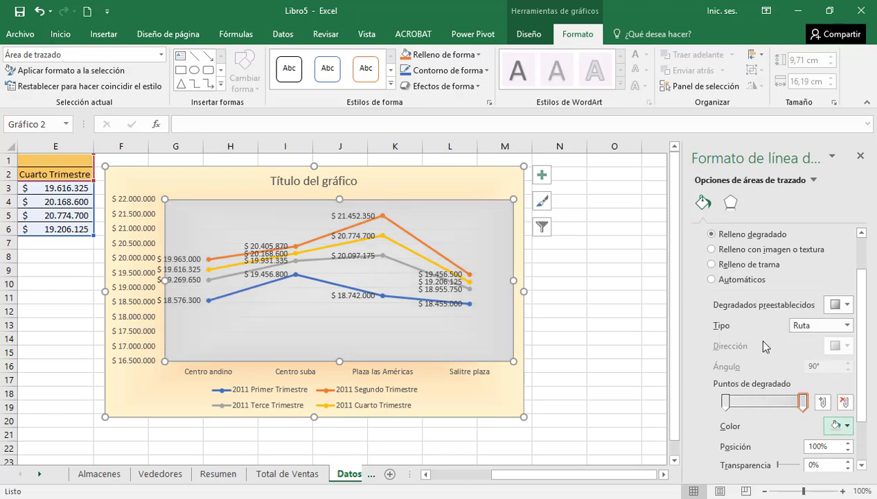
Review the gradient type options for the plot area and keep Ruta selected
{"action": "left_click", "coordinate": [619, 343]}
{"action": "left_click", "coordinate": [429, 184]}
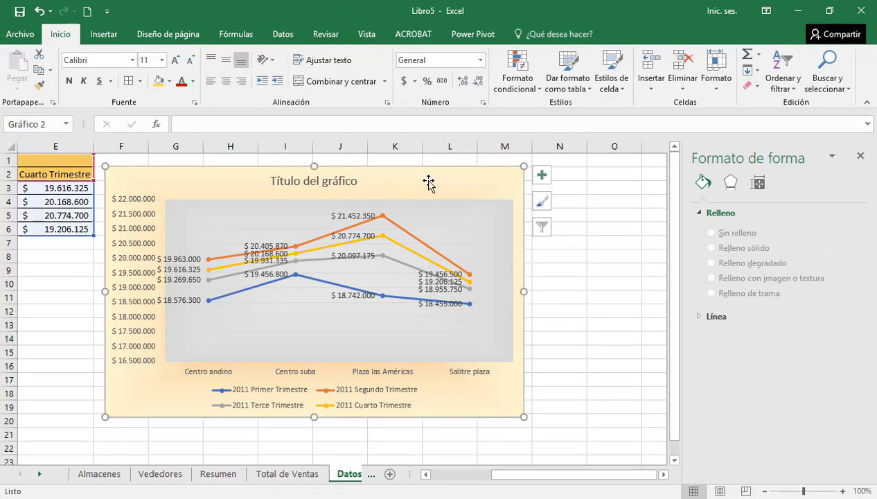
{"action": "left_click", "coordinate": [446, 211]}
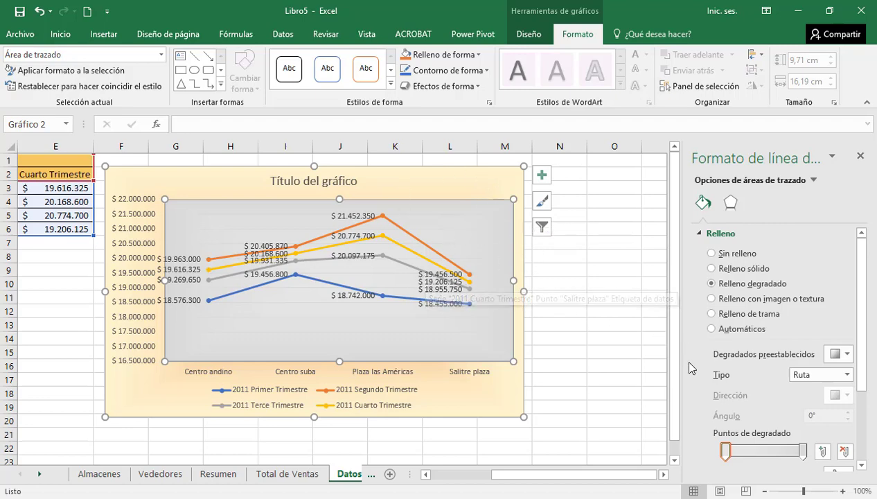
{"action": "left_click", "coordinate": [846, 377]}
{"action": "left_click", "coordinate": [808, 428]}
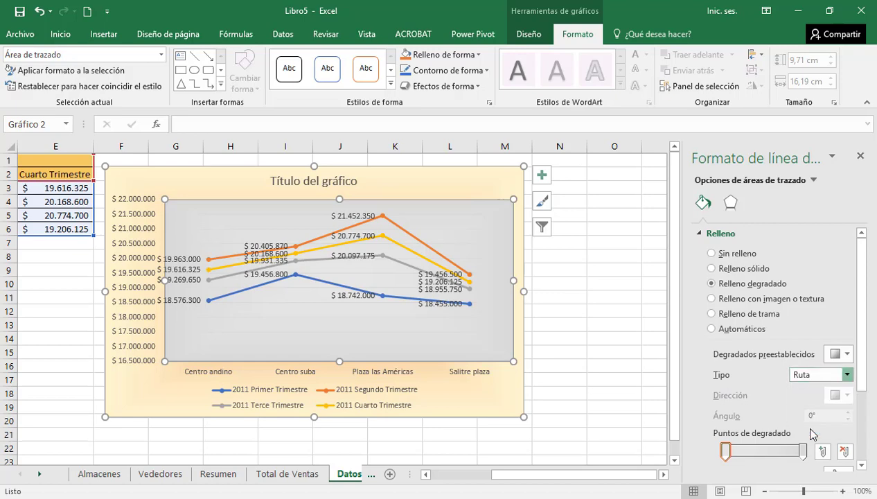
Move the line chart directly below the quarterly store table, aligned with column A and starting around row 8
{"action": "left_click_drag", "start_coordinate": [476, 185], "coordinate": [407, 291]}
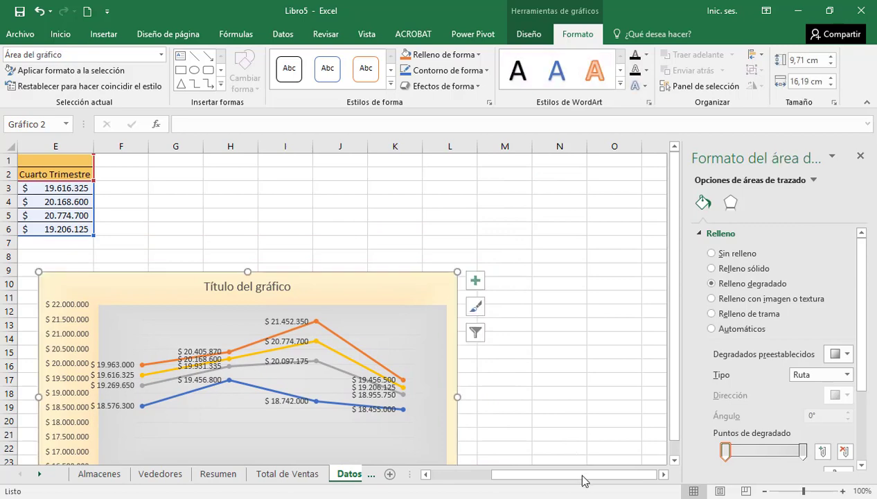
{"action": "left_click_drag", "start_coordinate": [583, 475], "coordinate": [474, 487]}
{"action": "left_click_drag", "start_coordinate": [483, 290], "coordinate": [138, 257]}
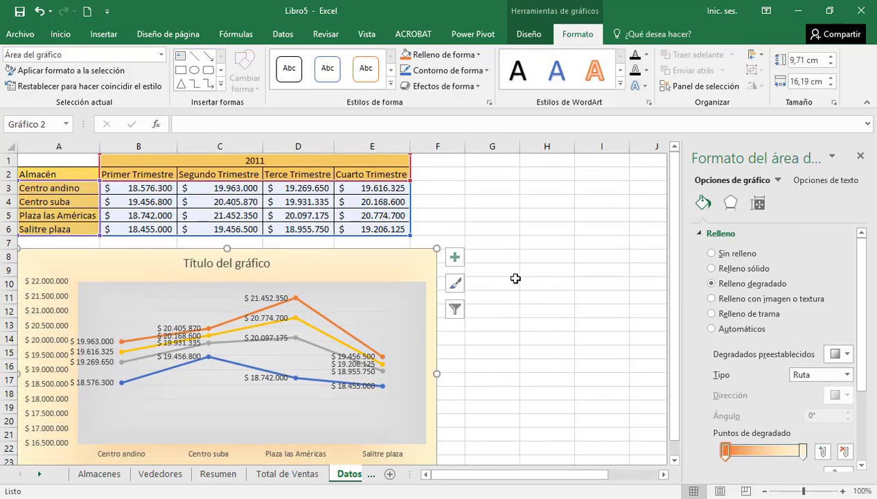
Insert a 3D pie chart of the Cuarto Trimestre sales per store, using A2:A6 and E2:E6 on the Datos sheet
{"action": "left_click", "coordinate": [524, 275]}
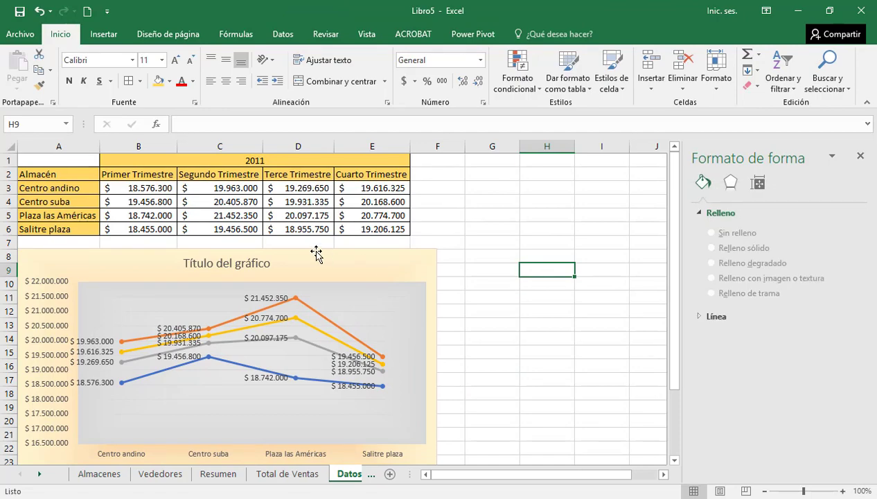
{"action": "left_click_drag", "start_coordinate": [72, 172], "coordinate": [87, 222]}
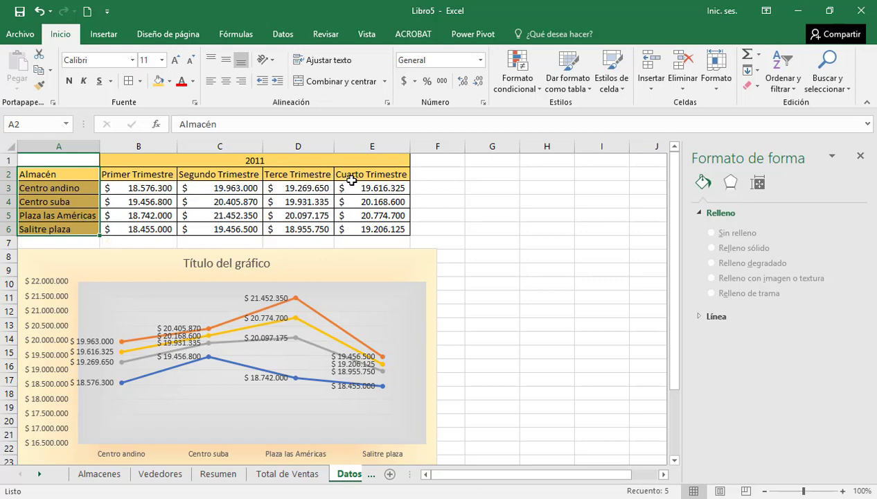
{"action": "key", "text": "ctrl+q"}
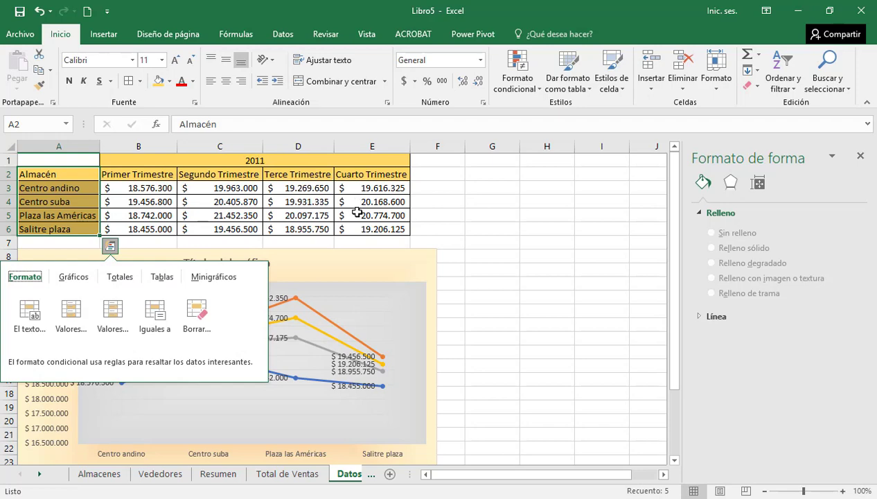
{"action": "left_click_drag", "start_coordinate": [74, 173], "coordinate": [76, 230]}
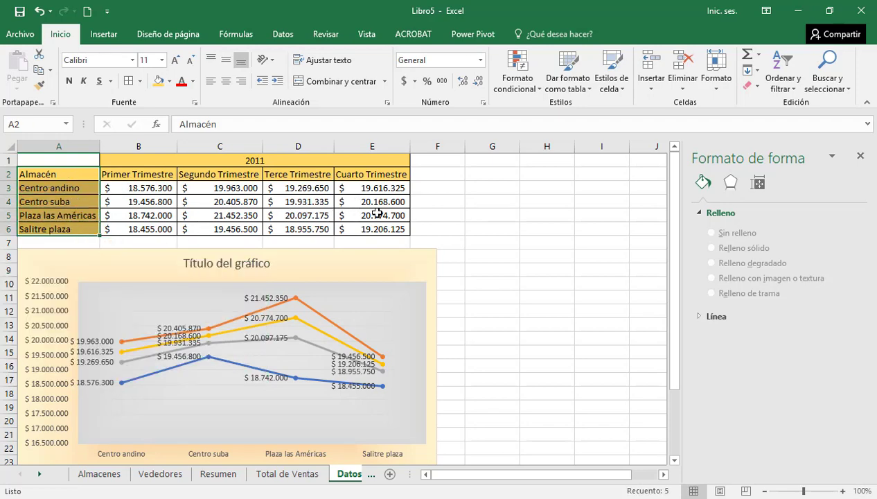
{"action": "left_click_drag", "start_coordinate": [368, 174], "coordinate": [371, 230]}
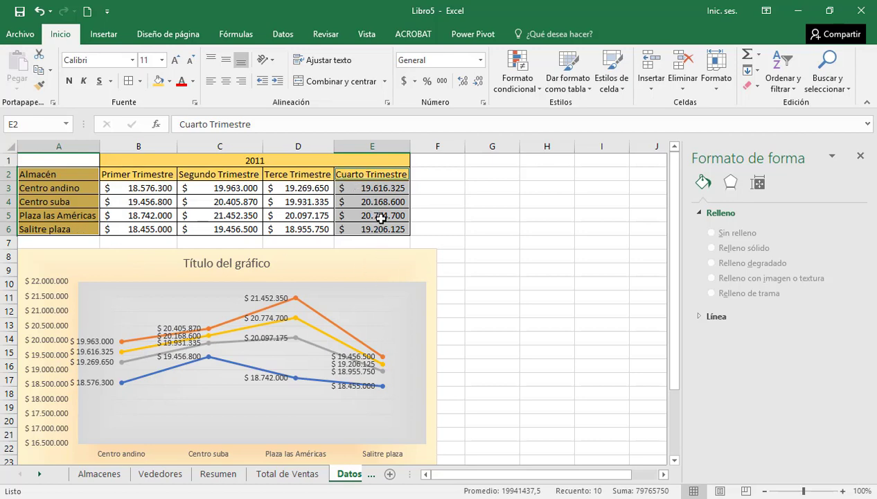
{"action": "left_click", "coordinate": [107, 40]}
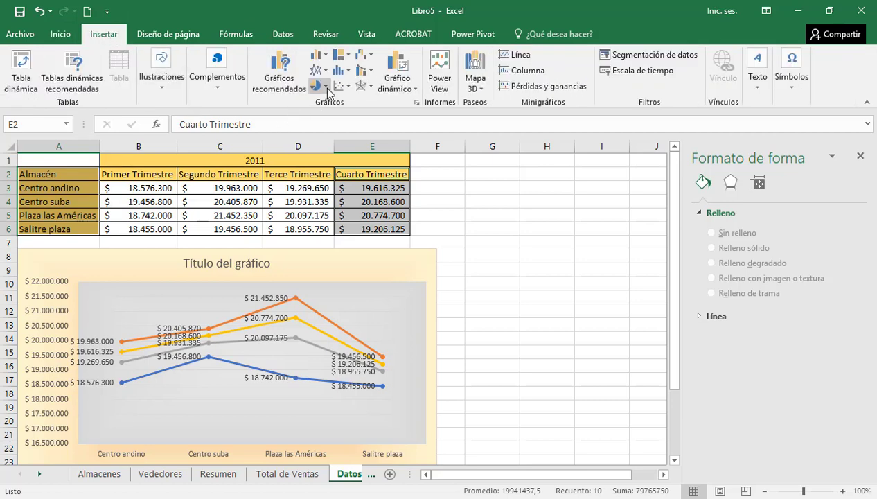
{"action": "left_click", "coordinate": [417, 102]}
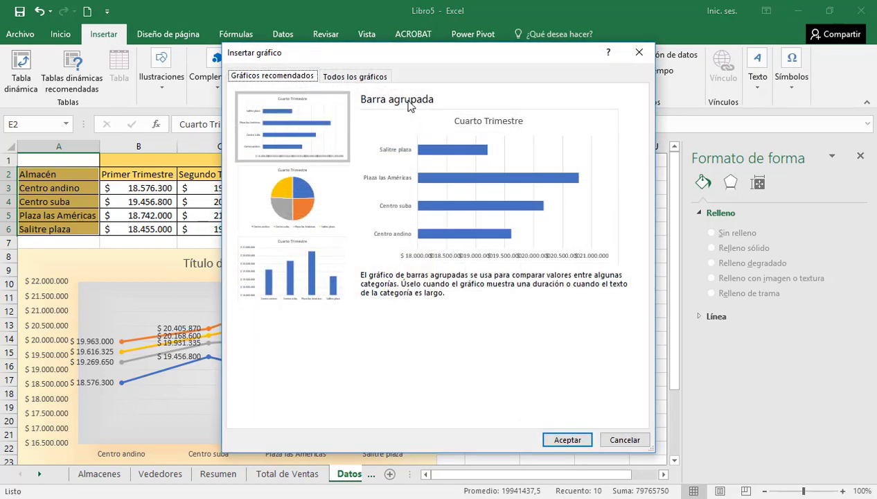
{"action": "left_click", "coordinate": [357, 78]}
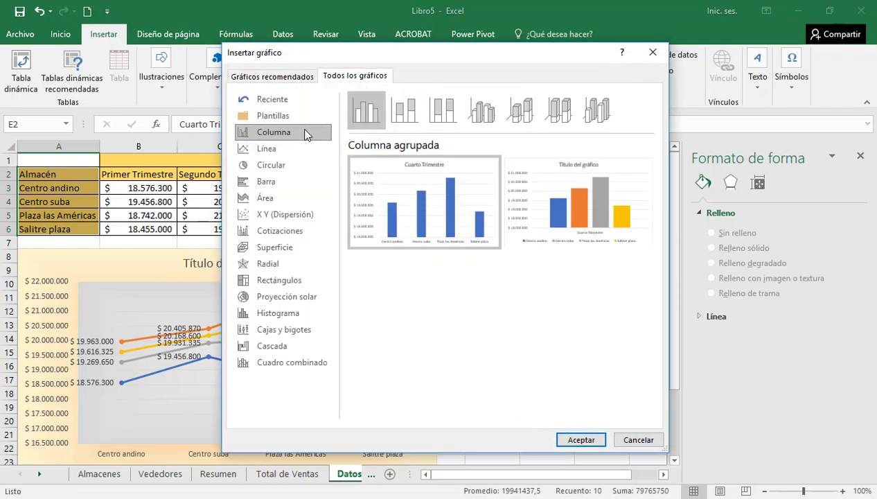
{"action": "left_click", "coordinate": [297, 167]}
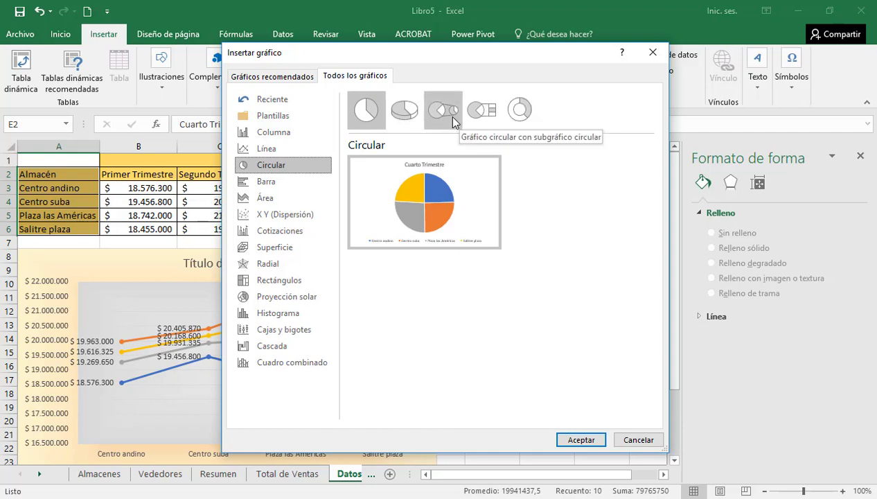
{"action": "left_click", "coordinate": [407, 117]}
{"action": "mouse_move", "coordinate": [412, 215]}
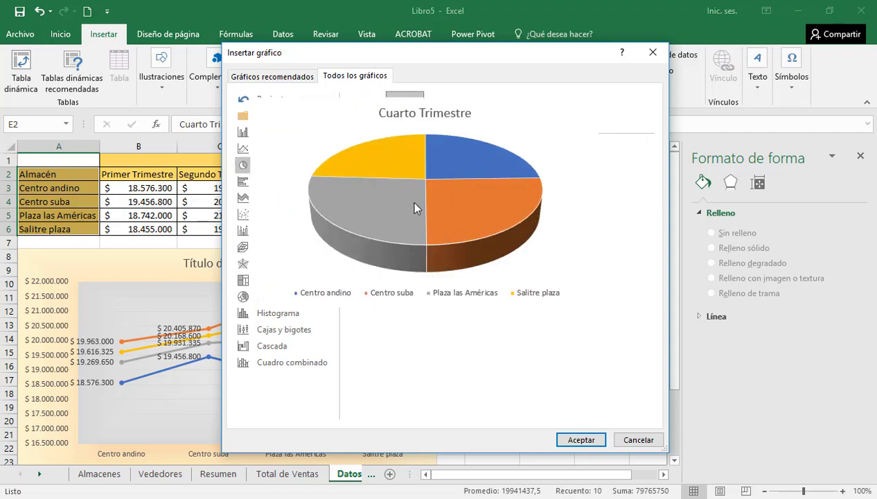
{"action": "left_click", "coordinate": [574, 444]}
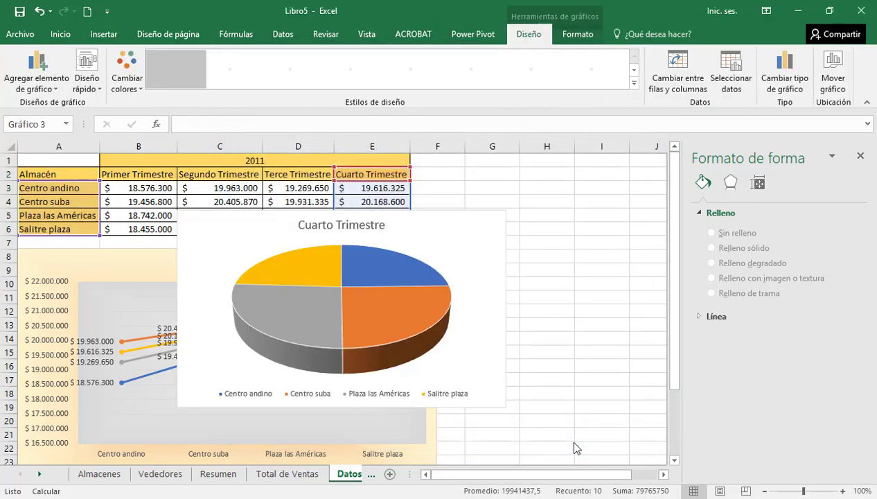
Close the shape formatting pane and move the Cuarto Trimestre pie chart to a new sheet named Circular
{"action": "left_click", "coordinate": [860, 158]}
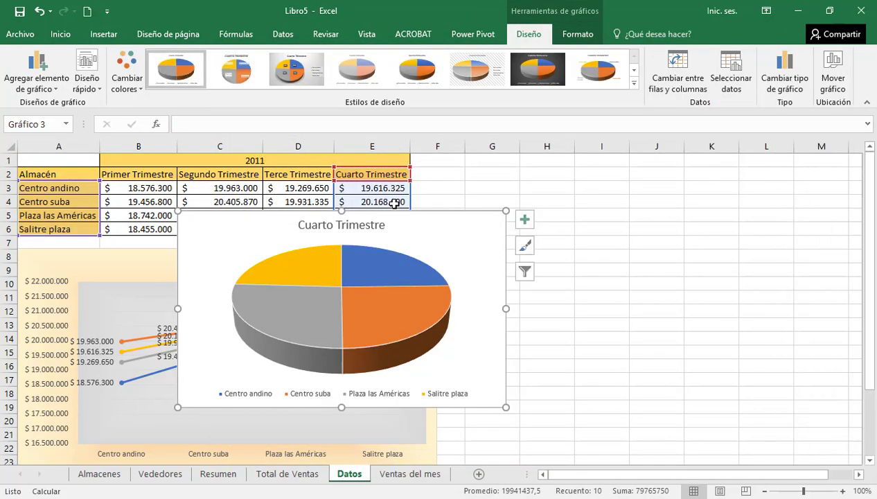
{"action": "left_click_drag", "start_coordinate": [400, 230], "coordinate": [684, 178]}
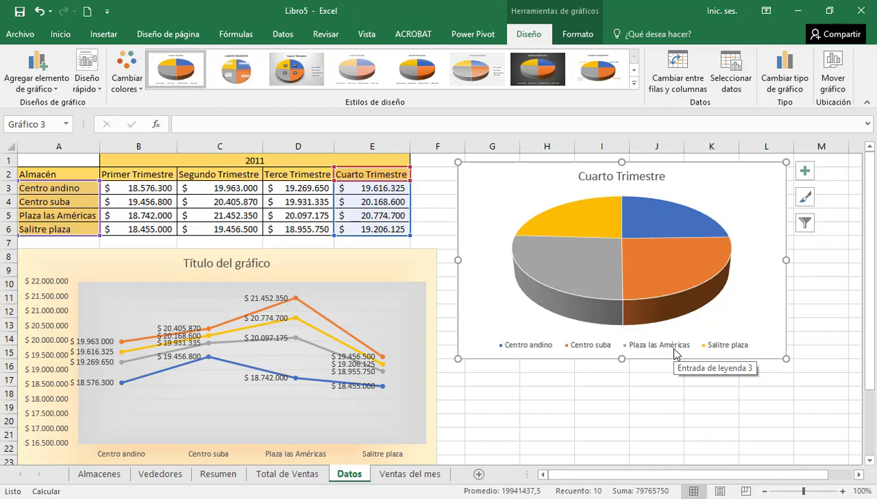
{"action": "mouse_move", "coordinate": [637, 320]}
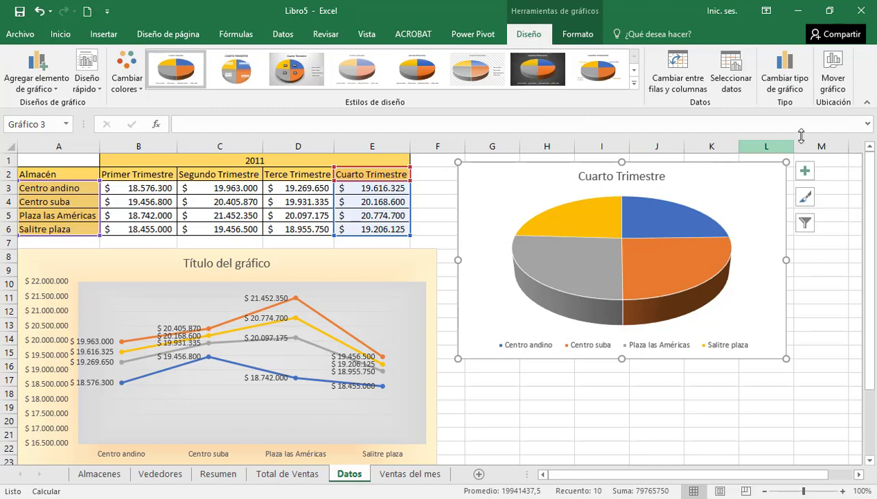
{"action": "left_click", "coordinate": [834, 72]}
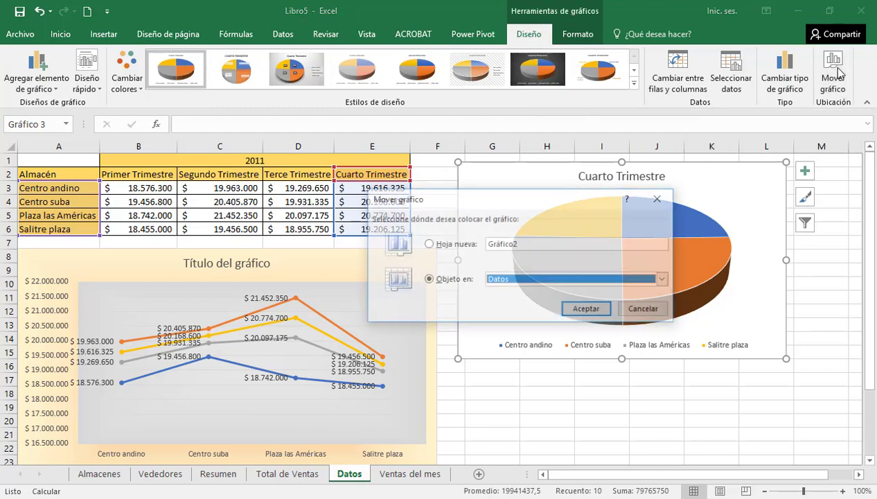
{"action": "left_click", "coordinate": [468, 247]}
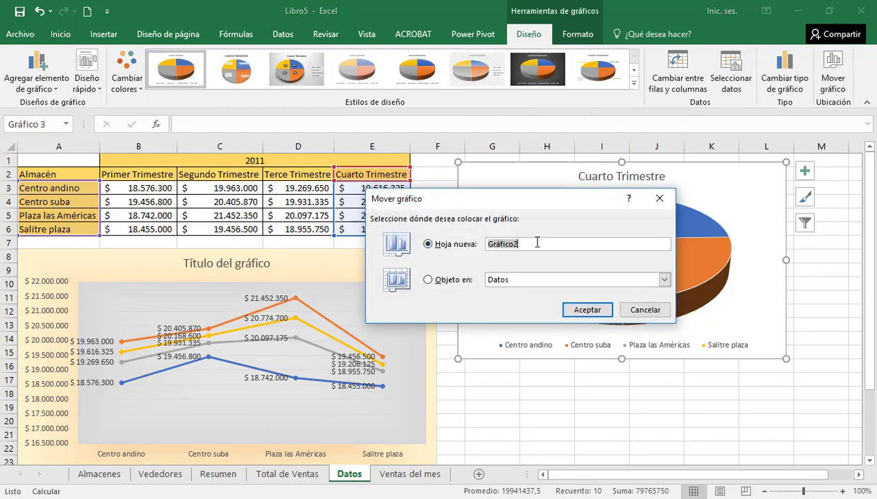
{"action": "type", "text": "Circular"}
{"action": "left_click", "coordinate": [584, 314]}
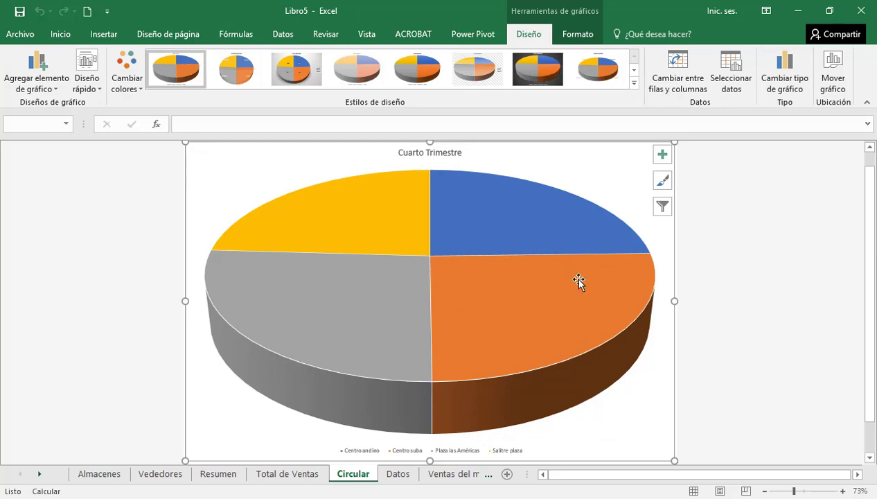
Apply the third chart style to the pie chart, with a grey gradient background and percentage labels
{"action": "mouse_move", "coordinate": [478, 339]}
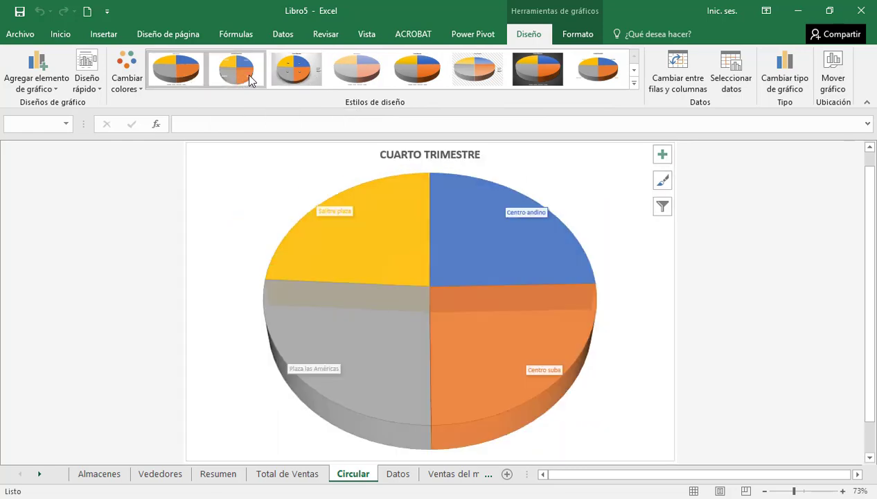
{"action": "left_click", "coordinate": [287, 78]}
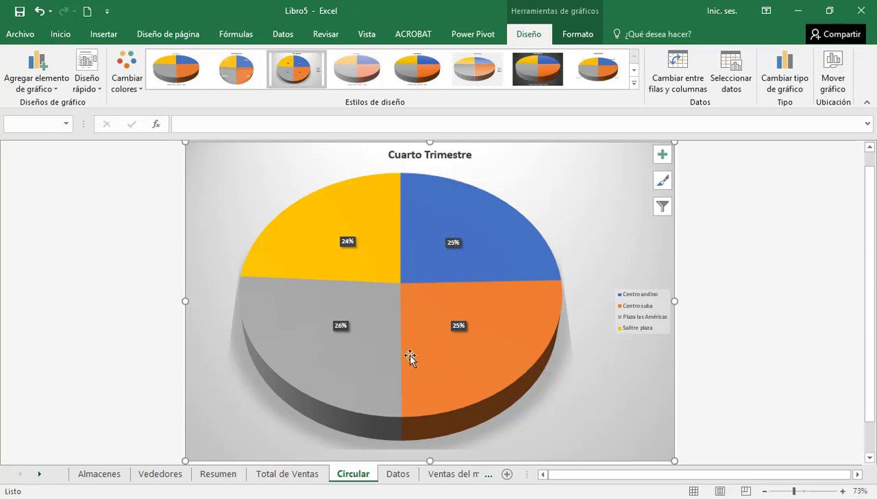
{"action": "mouse_move", "coordinate": [431, 364]}
{"action": "mouse_move", "coordinate": [521, 322]}
Create a pivot chart on a new worksheet from the range A1:C17 of the Ventas del mes sheet
{"action": "left_click_drag", "start_coordinate": [528, 476], "coordinate": [683, 475]}
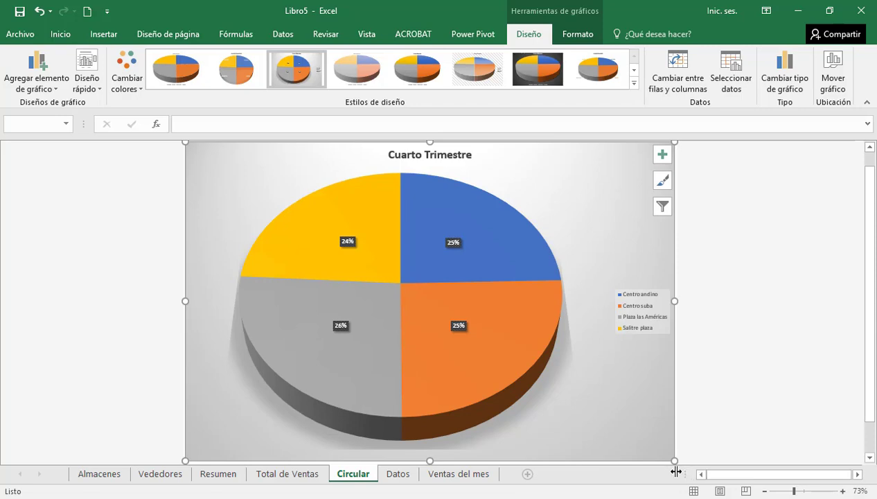
{"action": "left_click", "coordinate": [475, 478]}
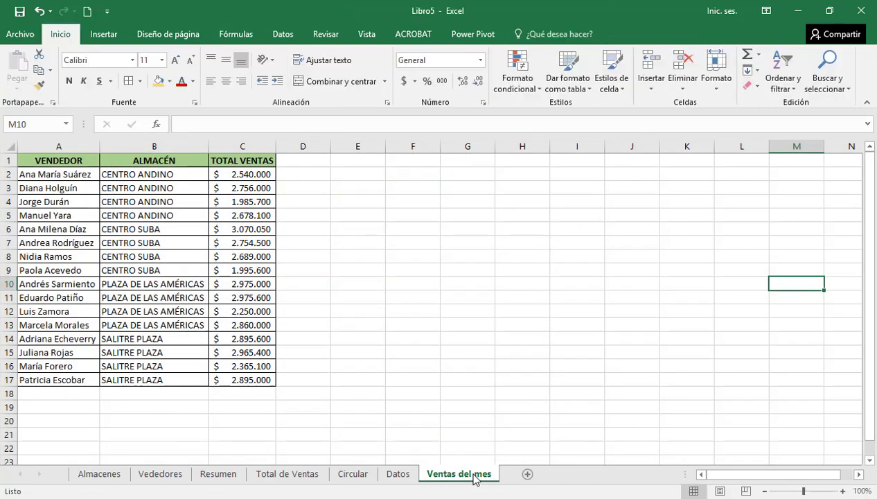
{"action": "left_click", "coordinate": [119, 215]}
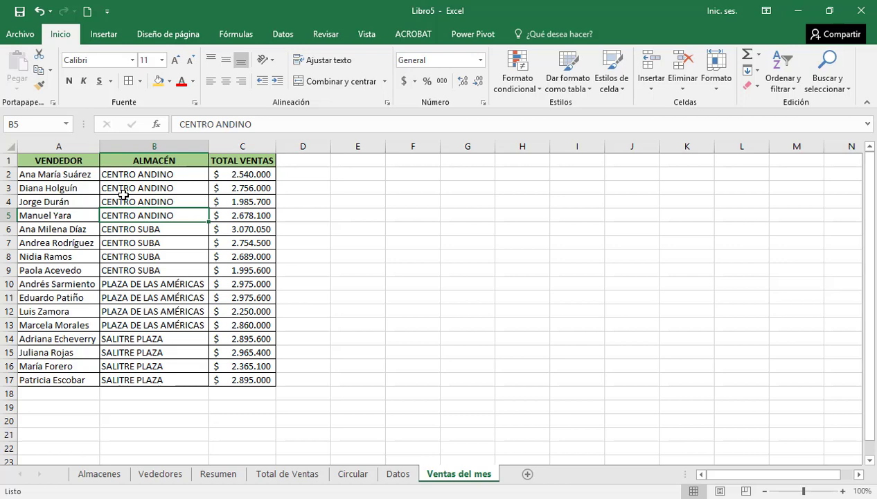
{"action": "left_click", "coordinate": [111, 35]}
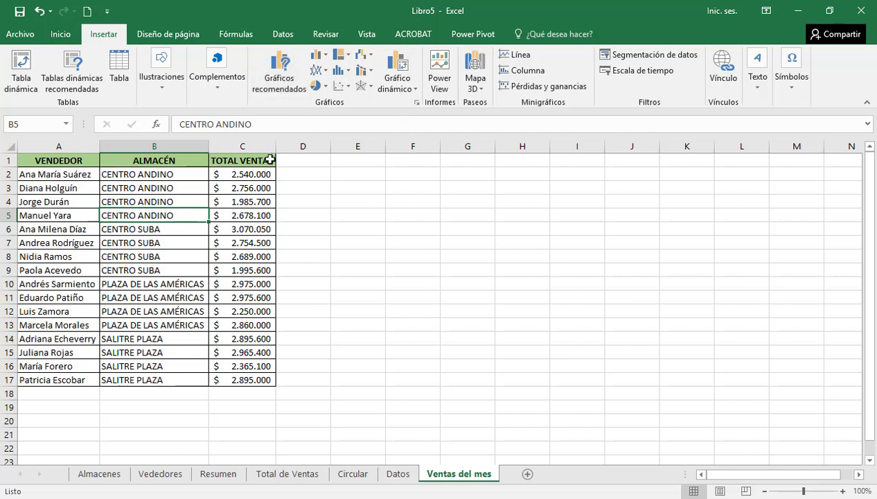
{"action": "left_click", "coordinate": [66, 174]}
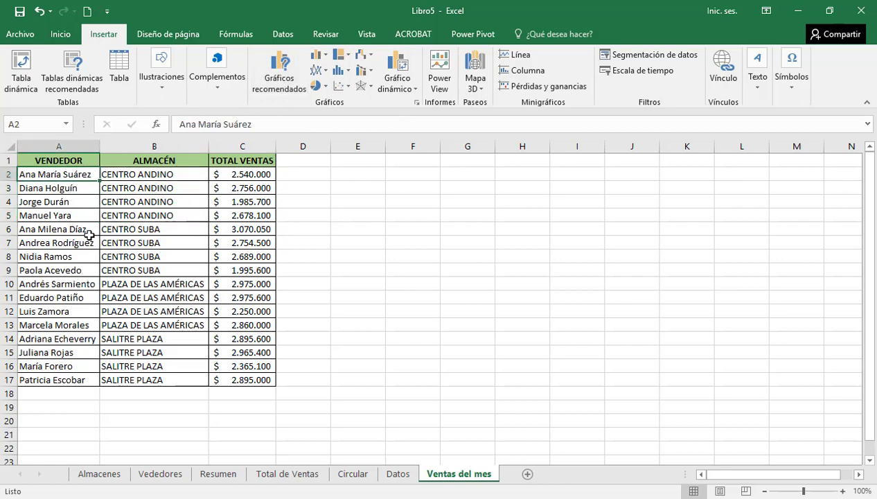
{"action": "left_click", "coordinate": [133, 217]}
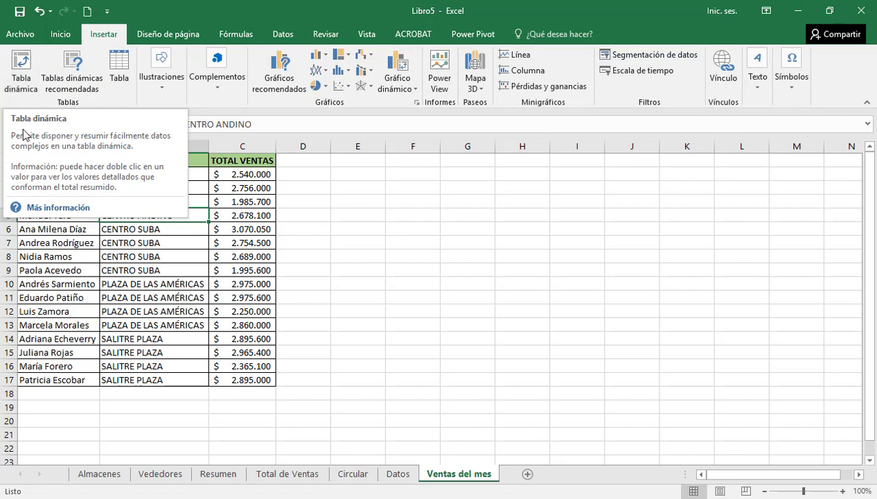
{"action": "left_click", "coordinate": [26, 95]}
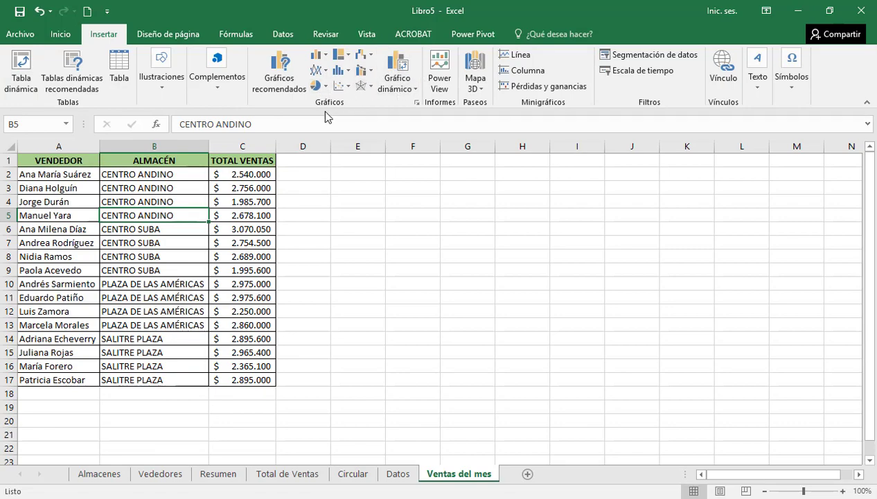
{"action": "left_click", "coordinate": [401, 69]}
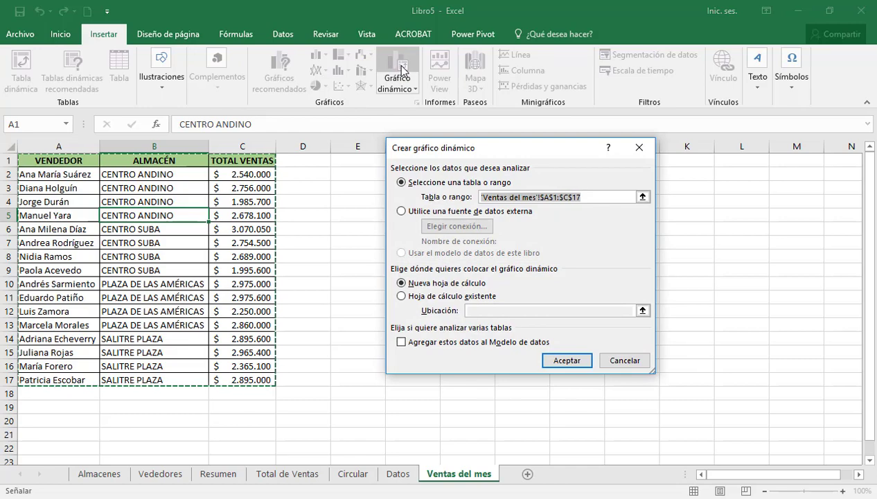
{"action": "left_click_drag", "start_coordinate": [435, 154], "coordinate": [353, 170]}
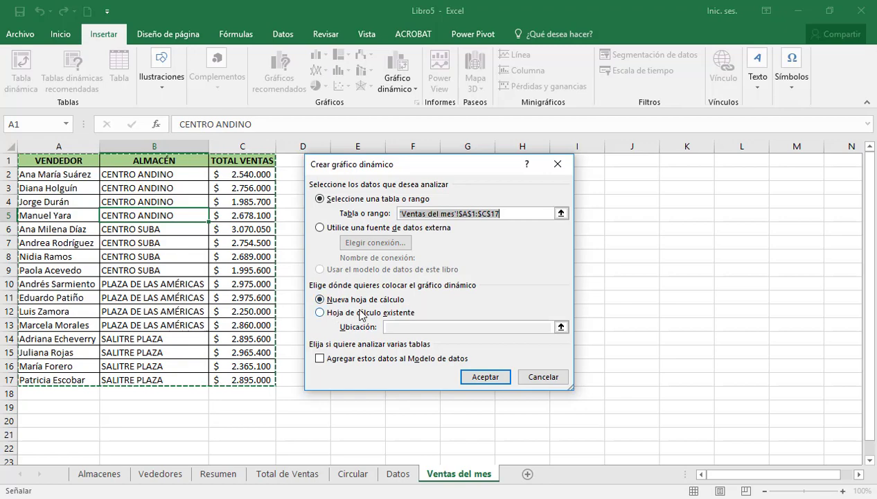
{"action": "left_click", "coordinate": [488, 377]}
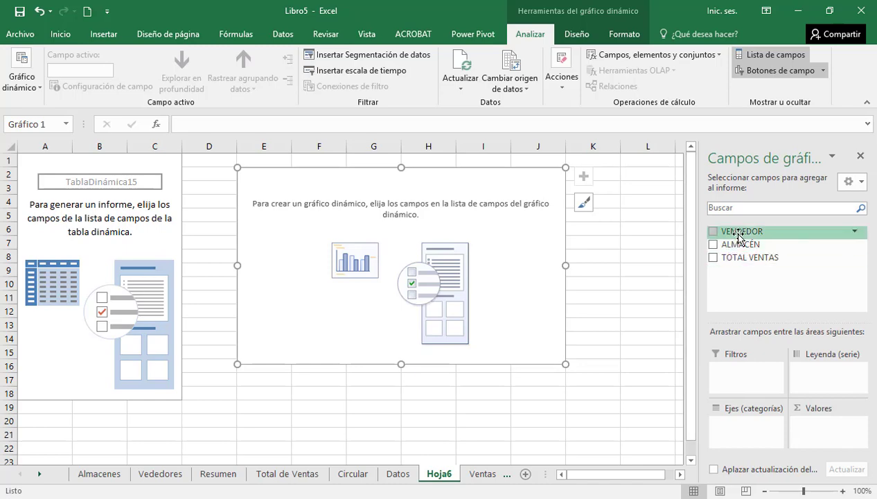
Set VENDEDOR as the pivot chart's axis and TOTAL VENTAS as its values, trying VENDEDOR as the legend series before returning it to the axis
{"action": "left_click_drag", "start_coordinate": [739, 236], "coordinate": [758, 443]}
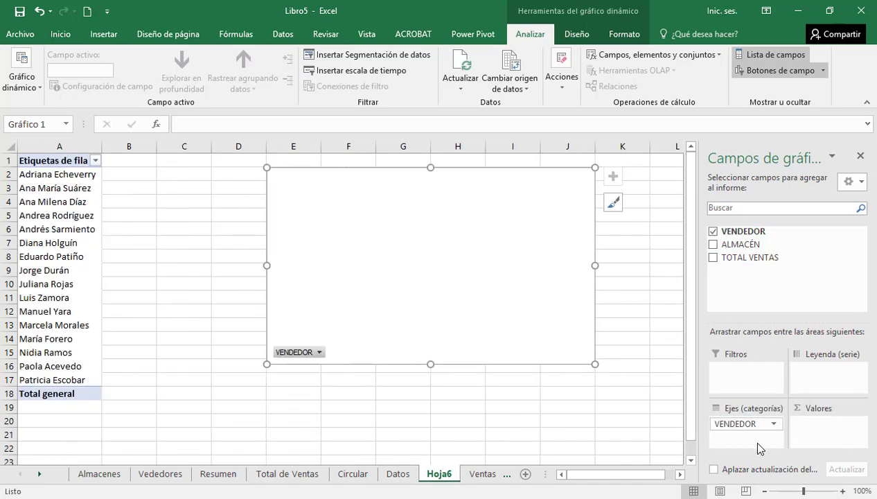
{"action": "left_click_drag", "start_coordinate": [744, 257], "coordinate": [820, 431]}
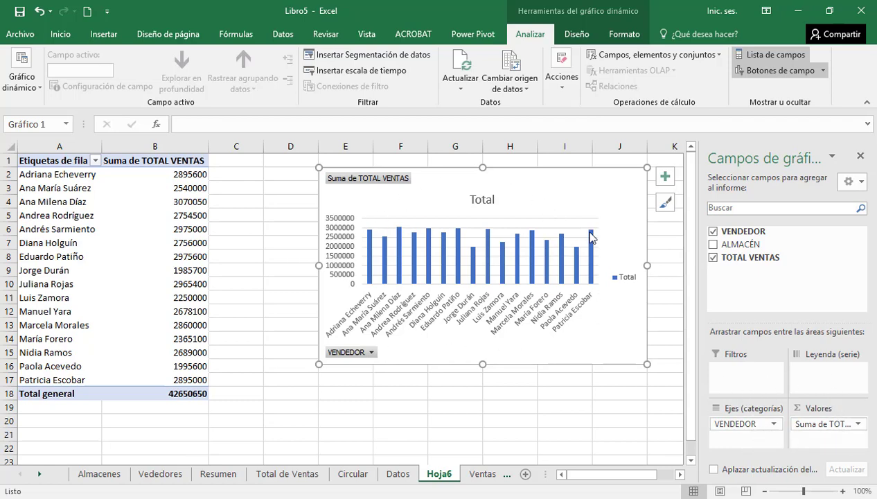
{"action": "left_click_drag", "start_coordinate": [731, 423], "coordinate": [817, 380]}
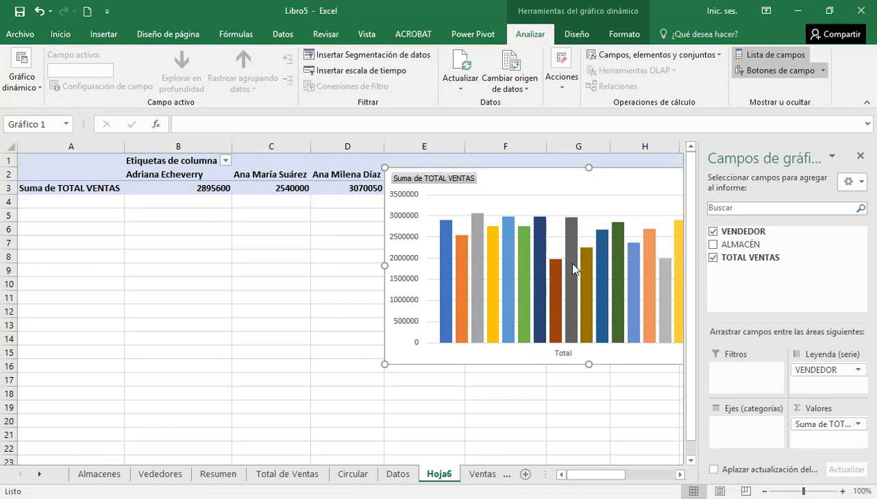
{"action": "left_click_drag", "start_coordinate": [826, 370], "coordinate": [747, 427]}
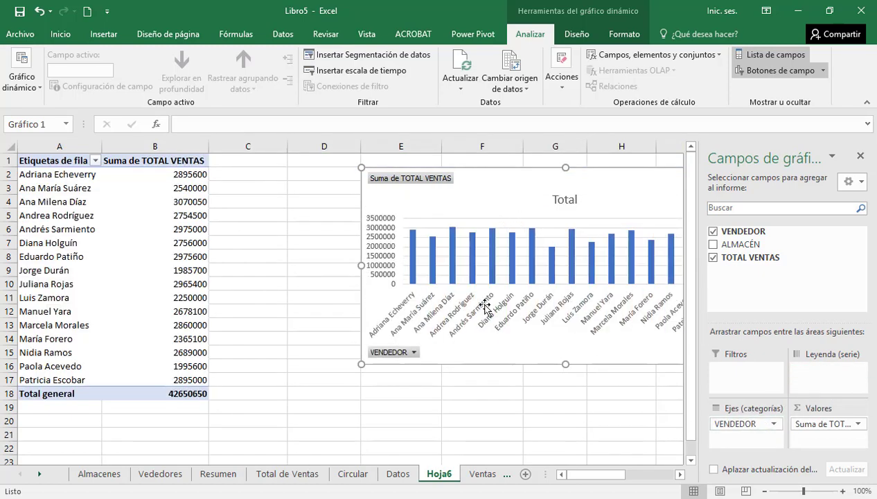
Move the pivot chart closer to the pivot table, starting around column C and row 2
{"action": "left_click_drag", "start_coordinate": [483, 189], "coordinate": [358, 199]}
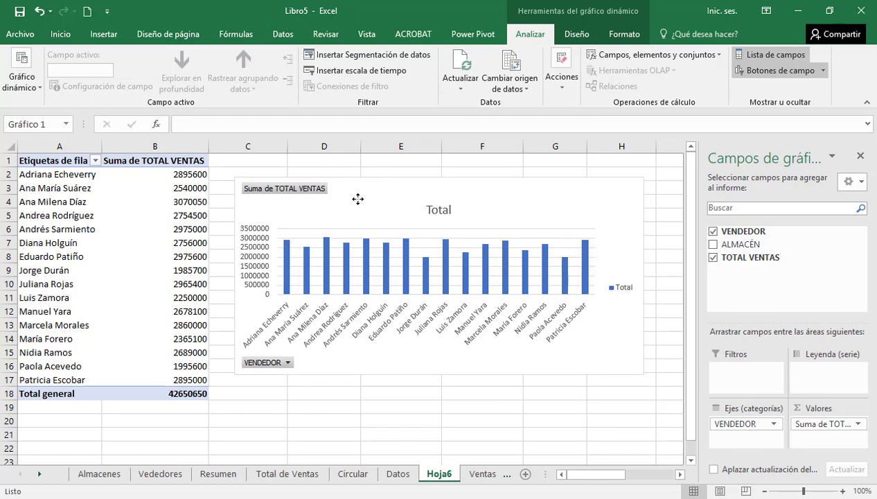
{"action": "left_click", "coordinate": [426, 315]}
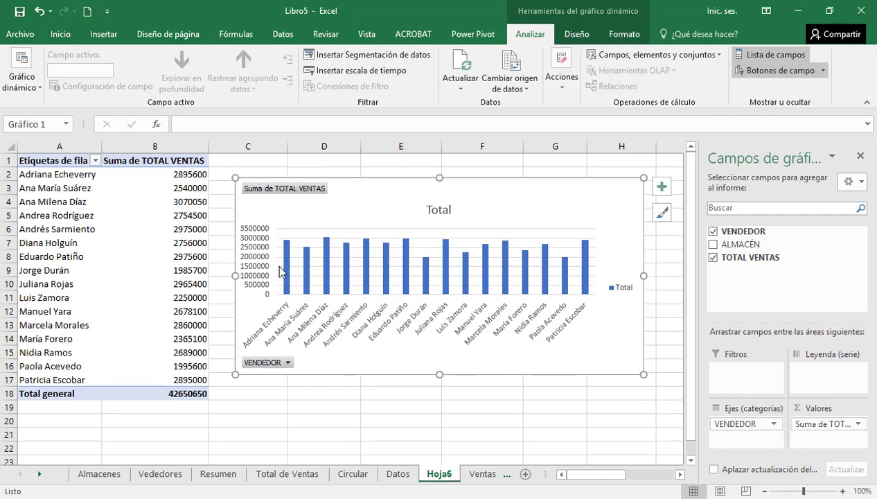
Try grouping the pivot chart's axis by ALMACÉN with VENDEDOR beneath it, and remove ALMACÉN from the axis again
{"action": "mouse_move", "coordinate": [744, 424]}
{"action": "left_mouse_down"}
{"action": "mouse_move", "coordinate": [816, 385]}
{"action": "mouse_move", "coordinate": [791, 421]}
{"action": "mouse_move", "coordinate": [741, 431]}
{"action": "left_mouse_up"}
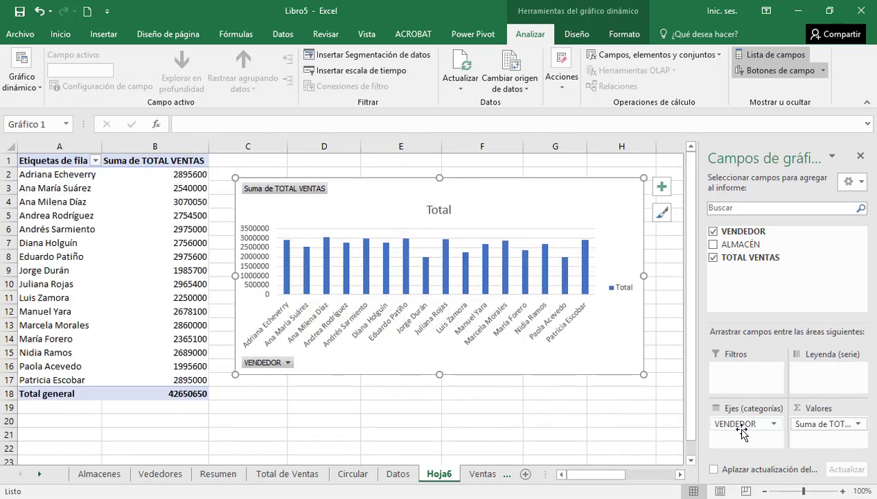
{"action": "left_click_drag", "start_coordinate": [735, 245], "coordinate": [752, 439]}
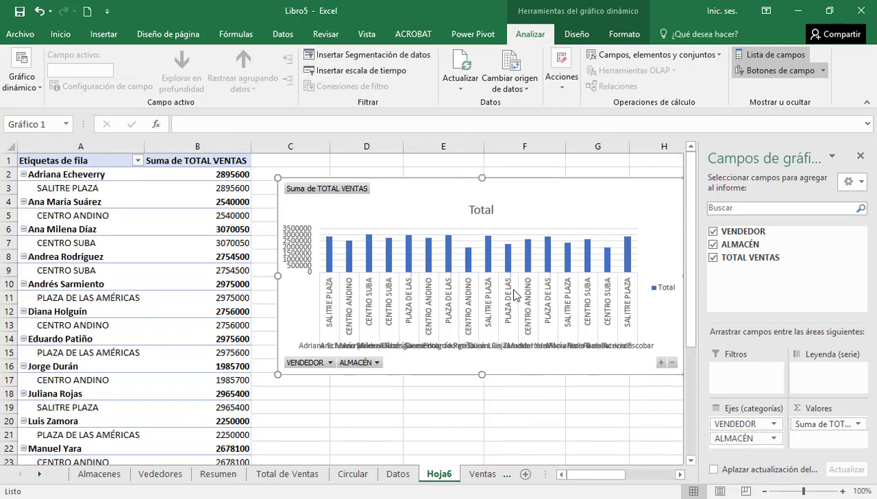
{"action": "mouse_move", "coordinate": [736, 426]}
{"action": "left_mouse_down"}
{"action": "mouse_move", "coordinate": [743, 447]}
{"action": "mouse_move", "coordinate": [745, 440]}
{"action": "left_mouse_up"}
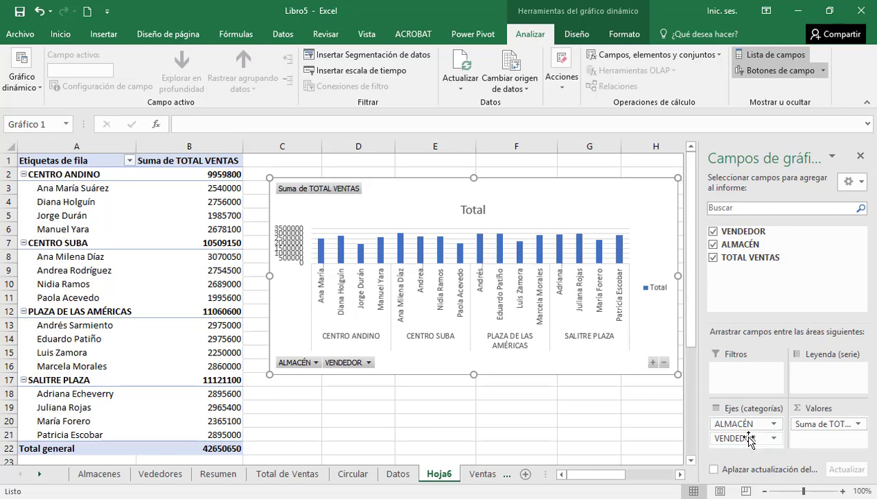
{"action": "left_click_drag", "start_coordinate": [746, 432], "coordinate": [752, 305]}
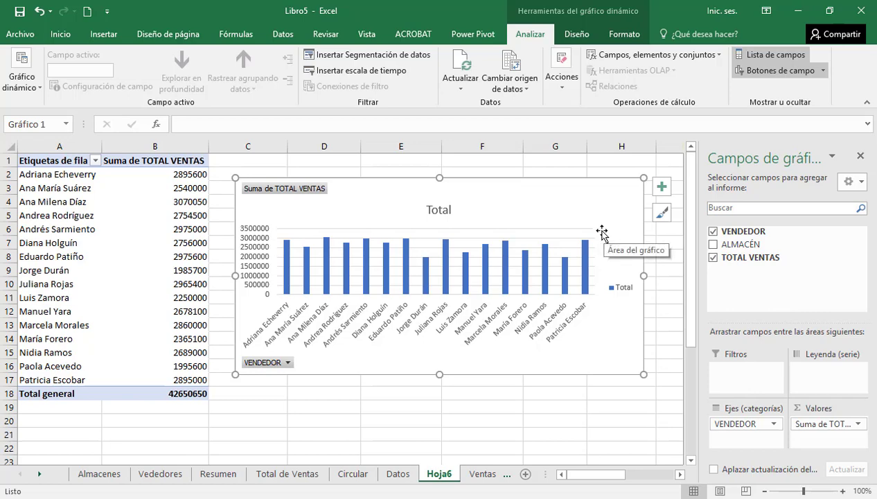
Open the chart type selection for the pivot chart
{"action": "left_click", "coordinate": [578, 35]}
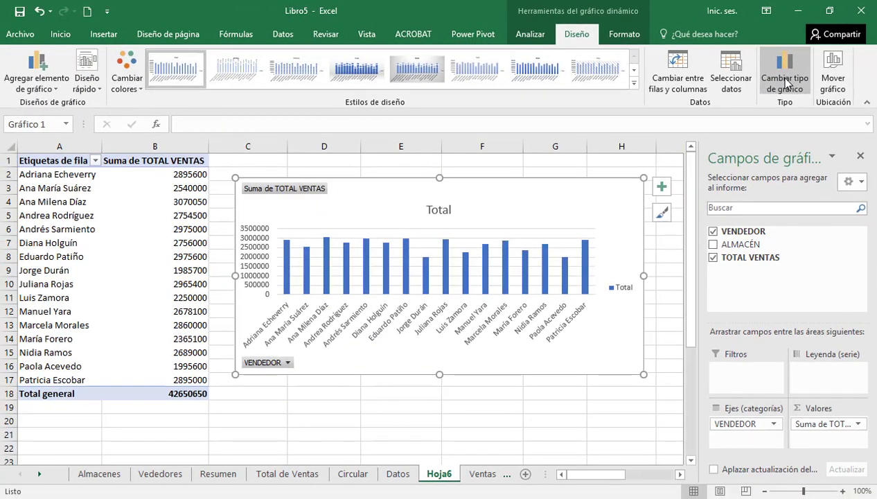
{"action": "left_click", "coordinate": [786, 82]}
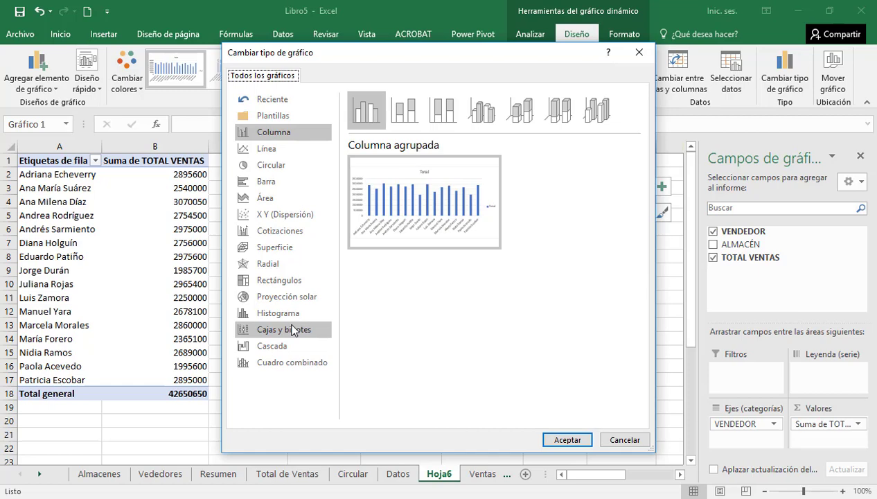
Change the pivot chart's type to a 3-D clustered column chart
{"action": "left_click", "coordinate": [280, 132]}
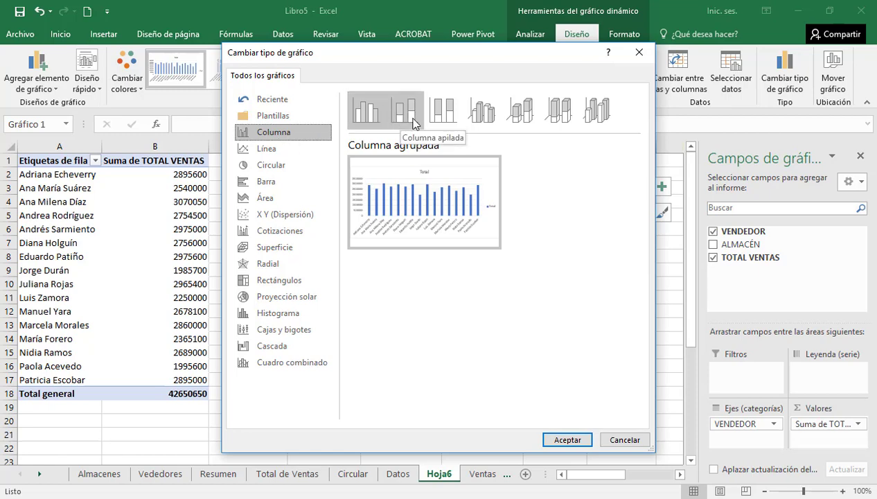
{"action": "left_click", "coordinate": [490, 114]}
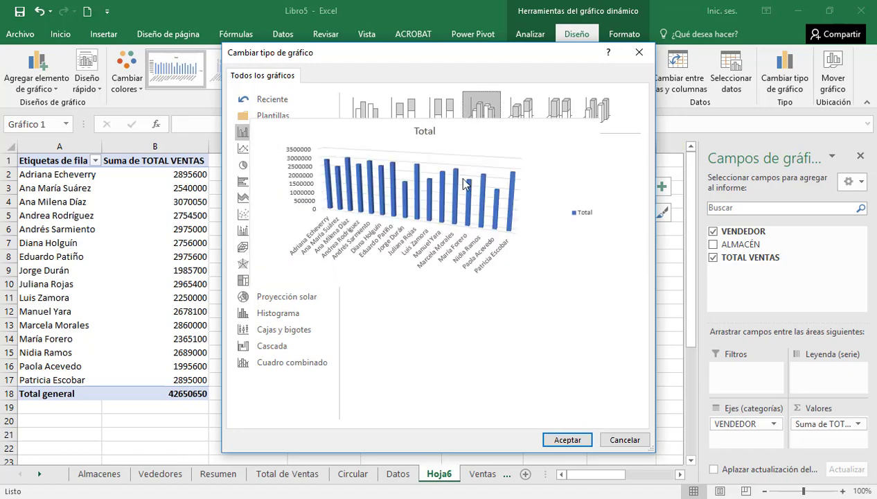
{"action": "left_click", "coordinate": [567, 439]}
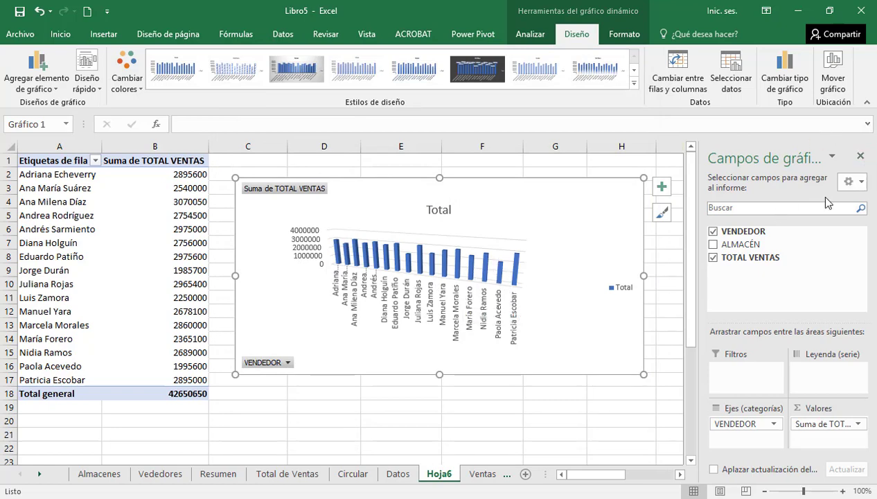
Close the chart fields pane and enlarge the chart to span roughly columns C to J and rows 1 to 21
{"action": "left_click", "coordinate": [860, 157]}
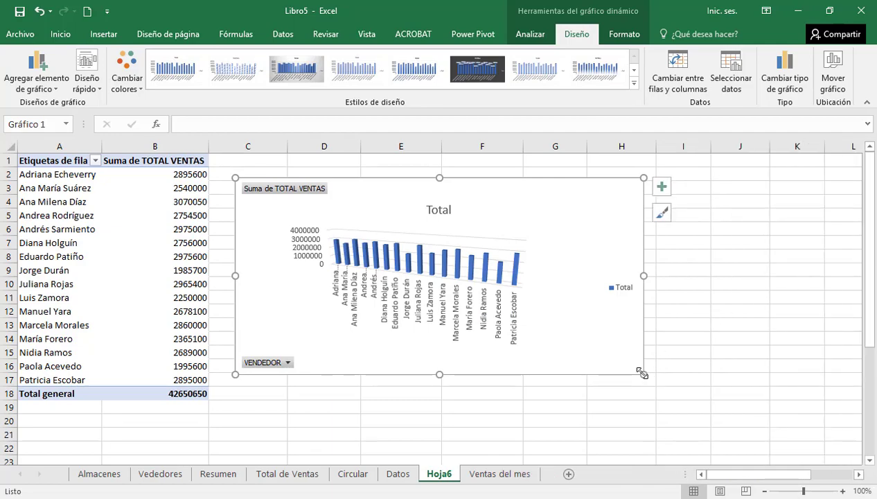
{"action": "left_click_drag", "start_coordinate": [643, 374], "coordinate": [793, 436]}
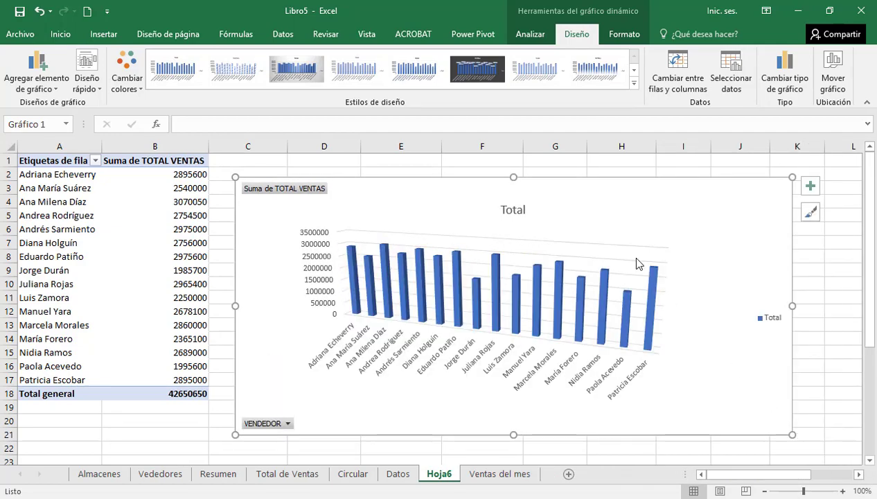
{"action": "left_click_drag", "start_coordinate": [514, 178], "coordinate": [514, 164]}
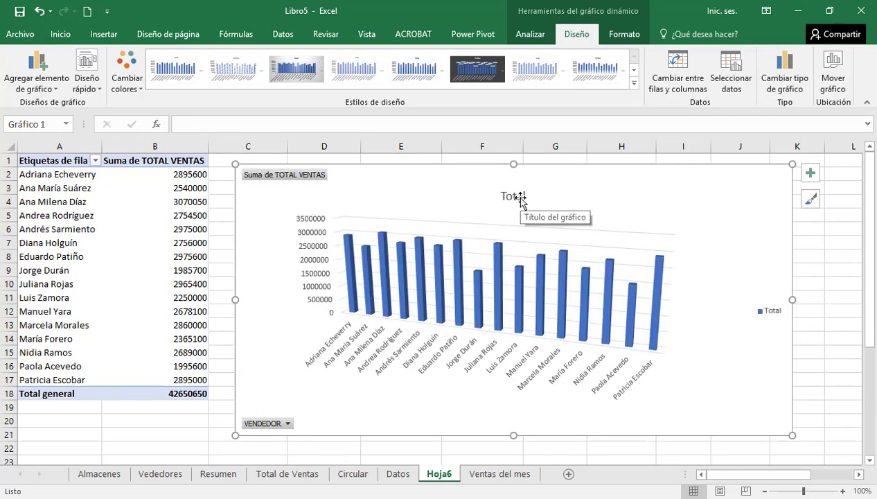
Replace the chart title with "Ventaspor vendedor" and close the formatting pane
{"action": "double_click", "coordinate": [521, 199]}
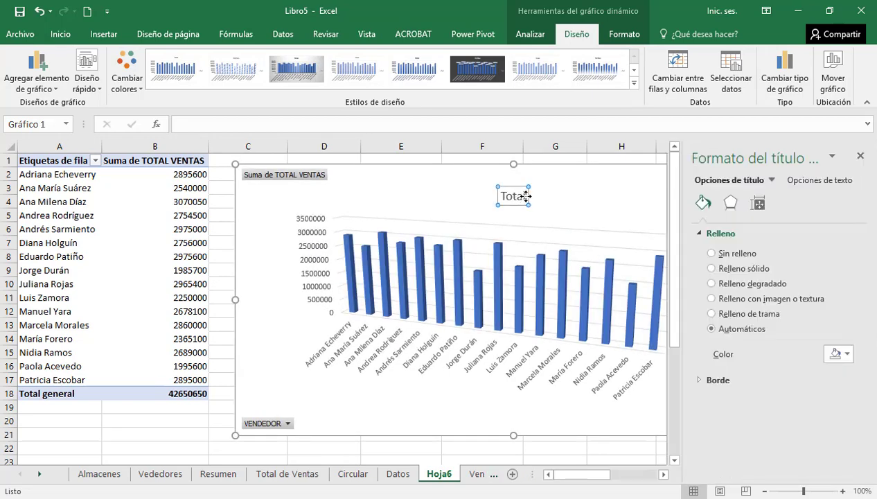
{"action": "double_click", "coordinate": [502, 198]}
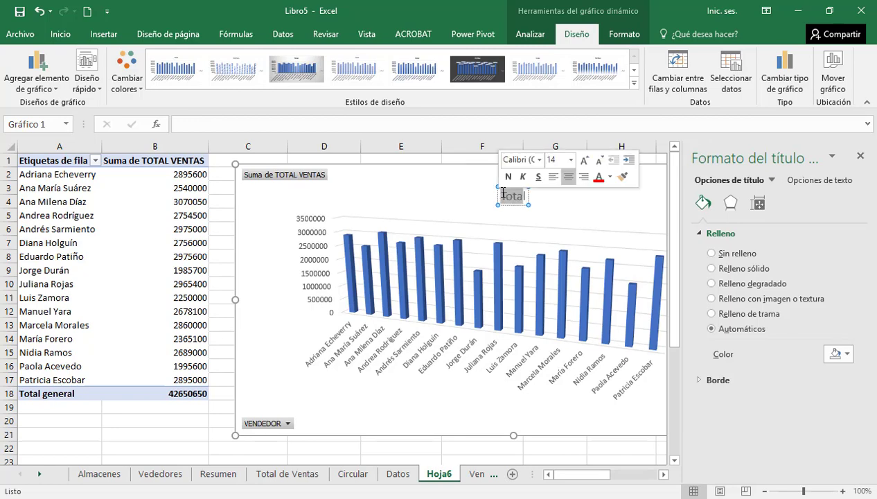
{"action": "type", "text": "Ver"}
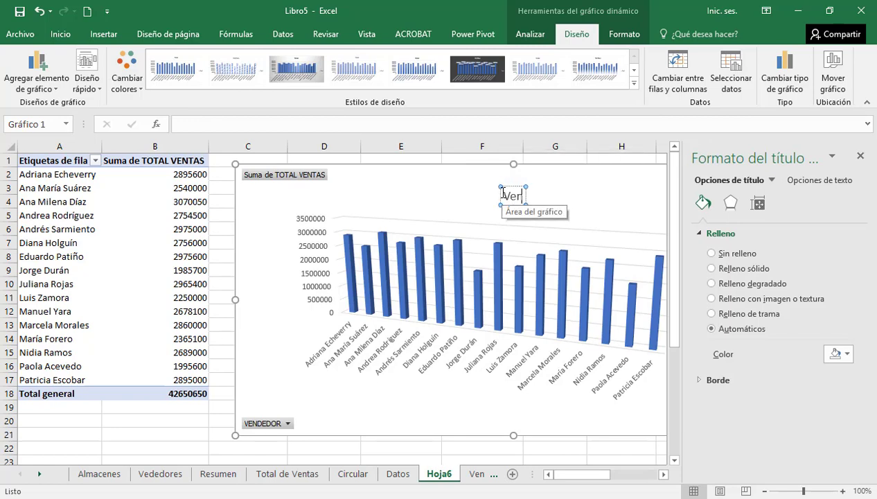
{"action": "type", "text": "tas por vendedo"}
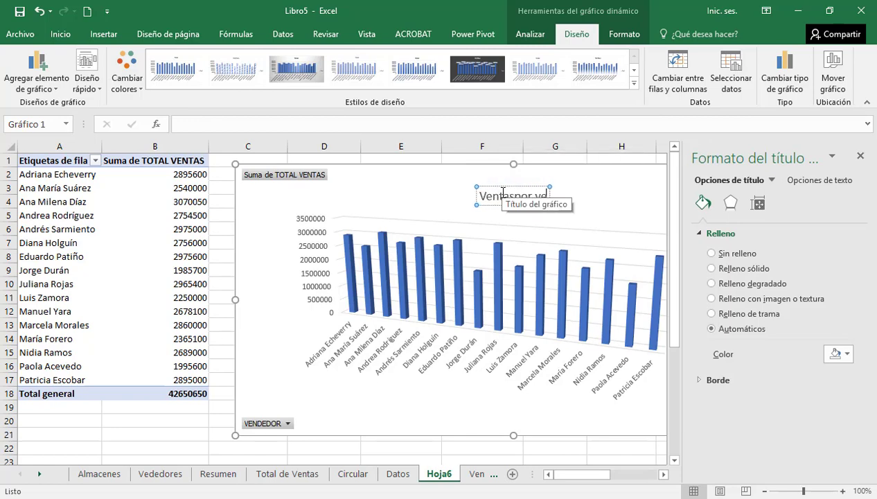
{"action": "type", "text": "r"}
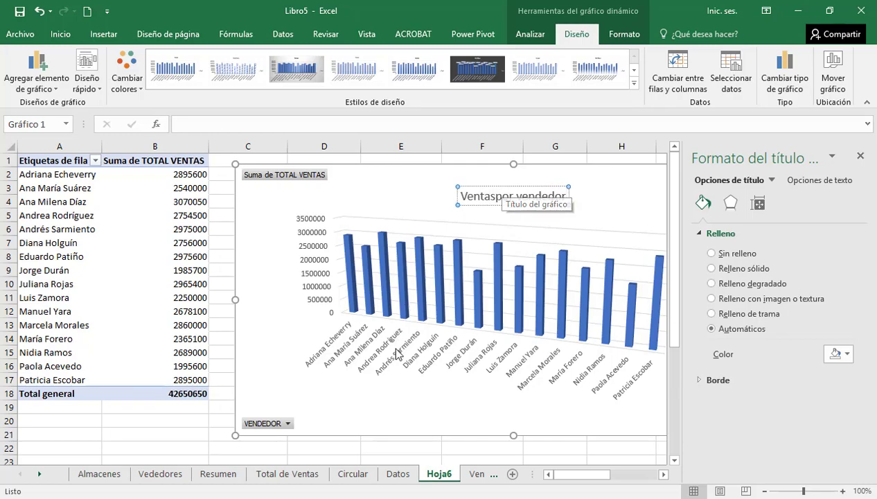
{"action": "left_click", "coordinate": [365, 401]}
{"action": "left_click", "coordinate": [477, 231]}
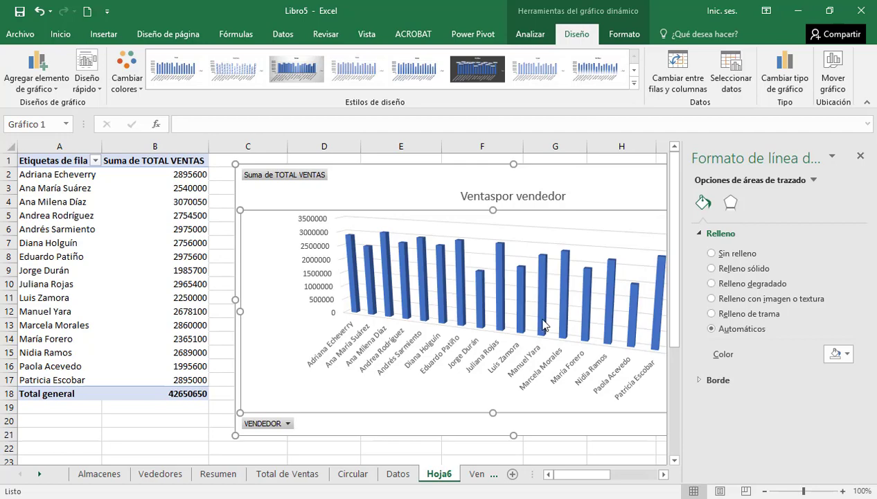
{"action": "left_click", "coordinate": [860, 156]}
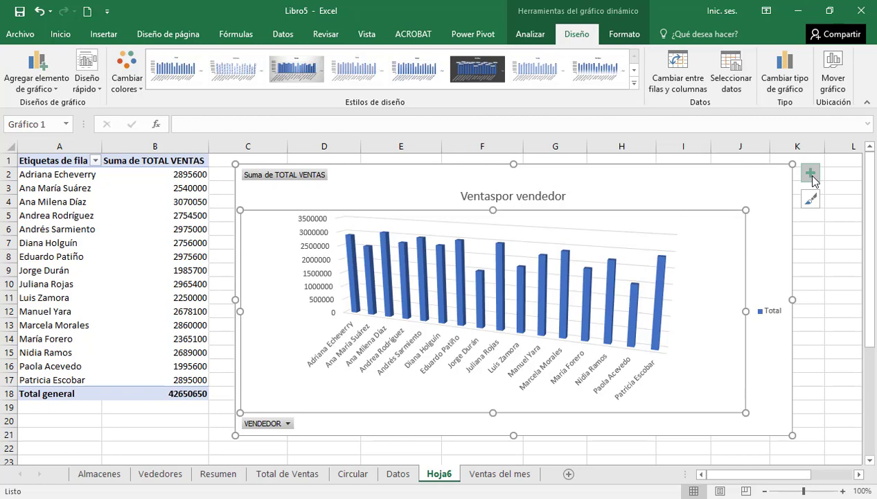
Add data labels to the chart's columns and set the labels' font size to 6
{"action": "left_click", "coordinate": [813, 178]}
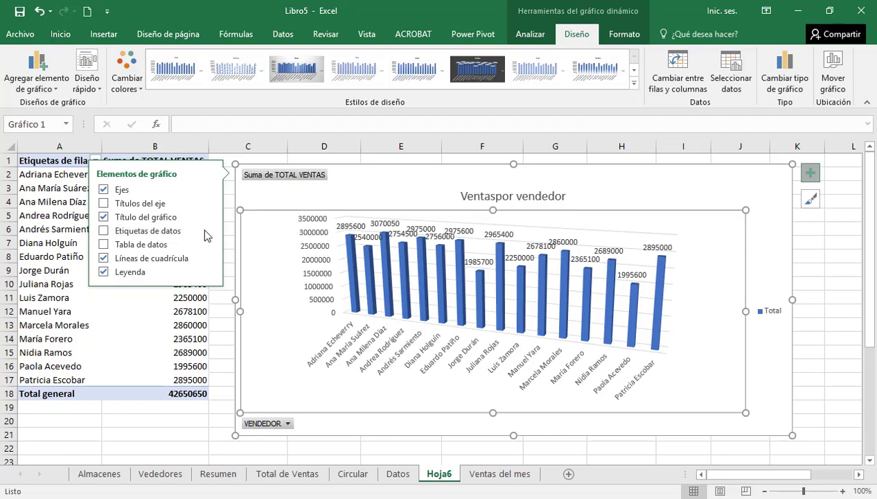
{"action": "mouse_move", "coordinate": [207, 230]}
{"action": "left_click", "coordinate": [561, 242]}
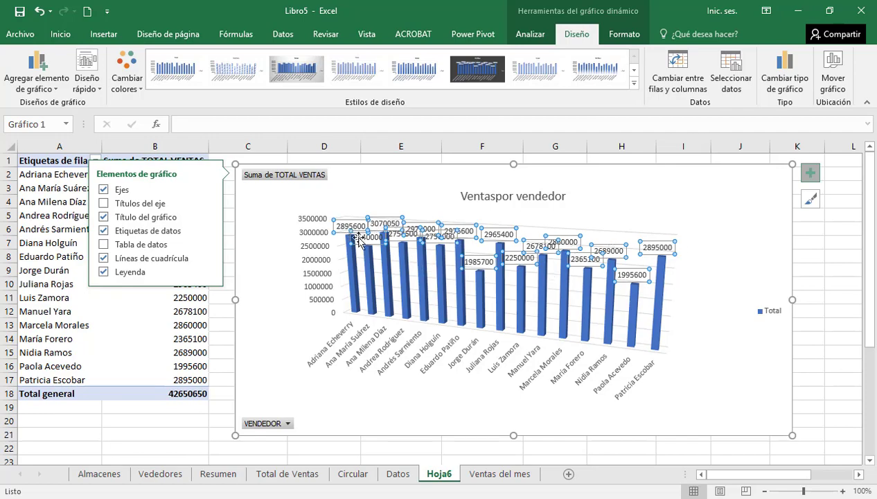
{"action": "left_click", "coordinate": [60, 34]}
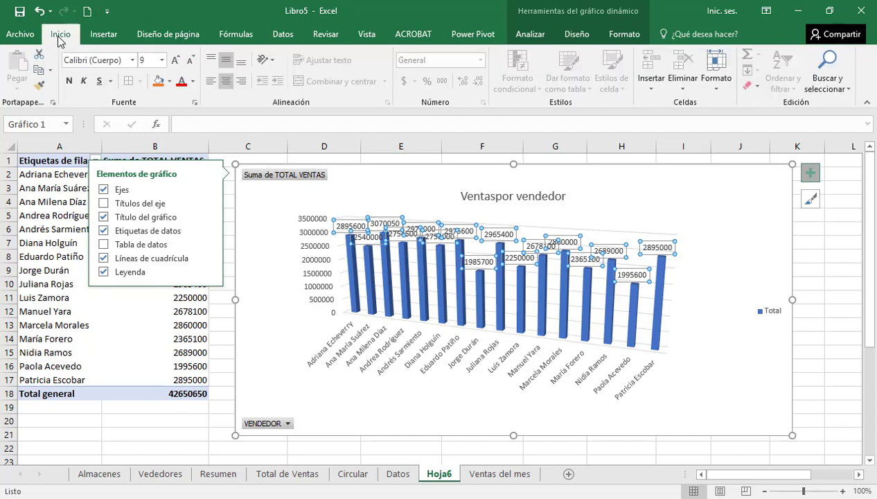
{"action": "left_click", "coordinate": [144, 60]}
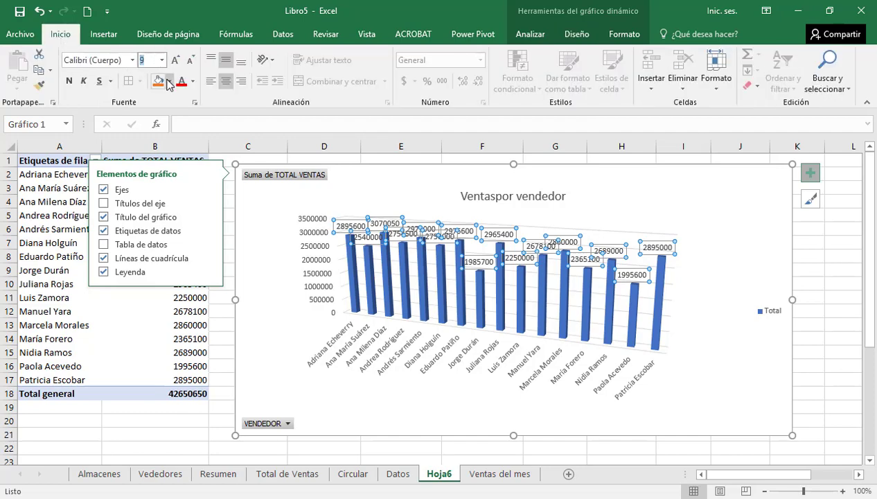
{"action": "type", "text": "6"}
{"action": "key", "text": "Return"}
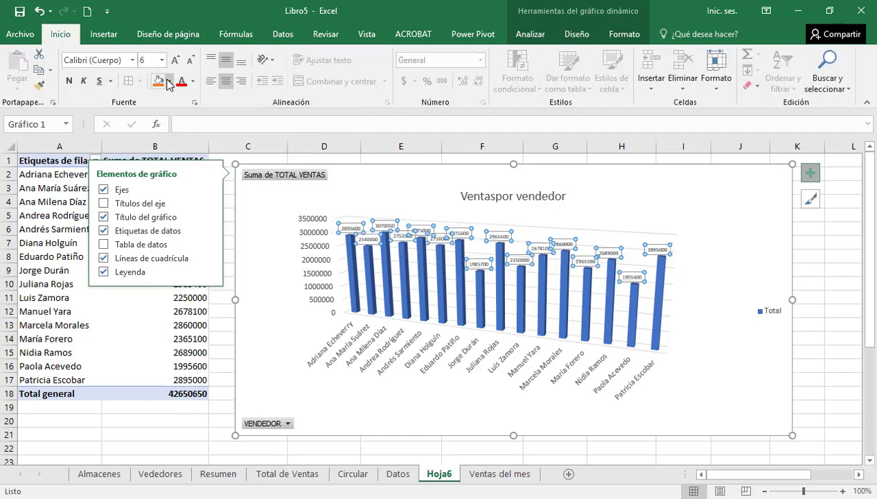
{"action": "left_click", "coordinate": [528, 302]}
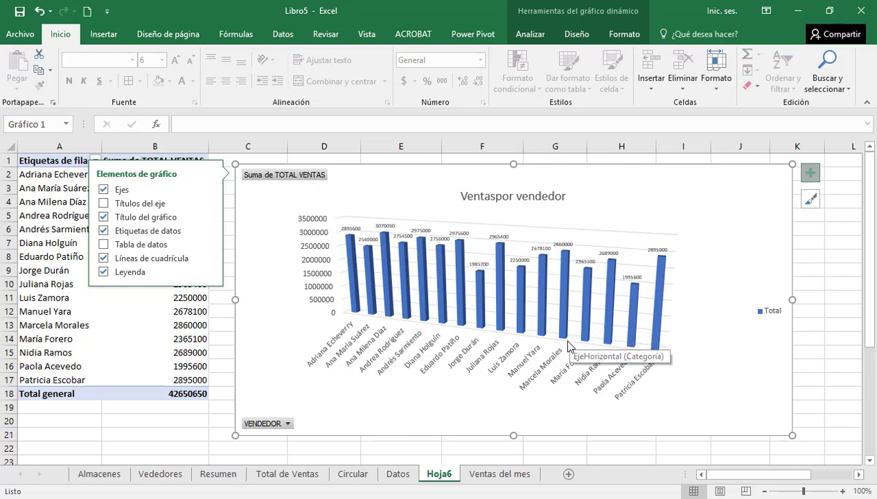
Set the total sales in cell C10 of the Ventas del mes sheet to 3278000
{"action": "left_click", "coordinate": [500, 474]}
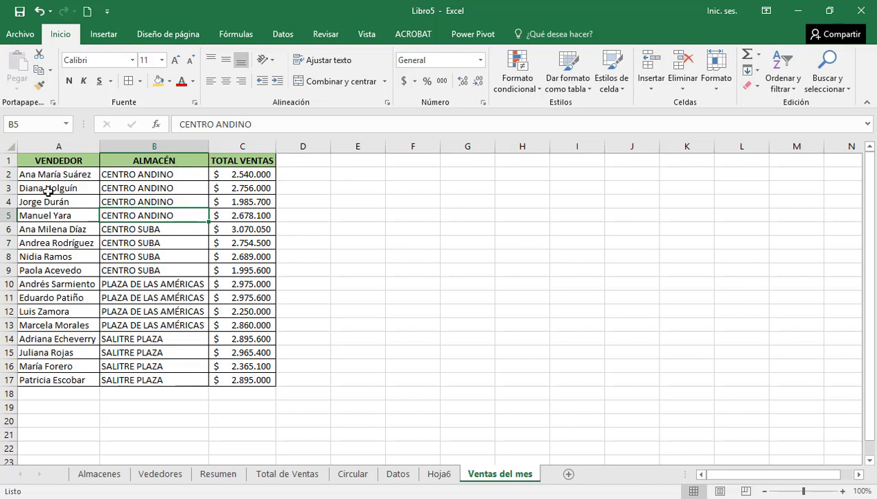
{"action": "left_click", "coordinate": [61, 282]}
{"action": "left_click", "coordinate": [233, 282]}
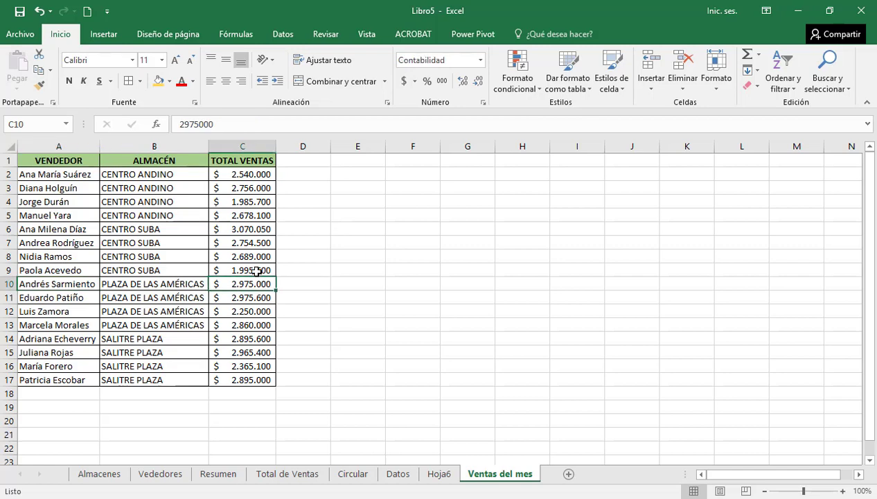
{"action": "type", "text": "3."}
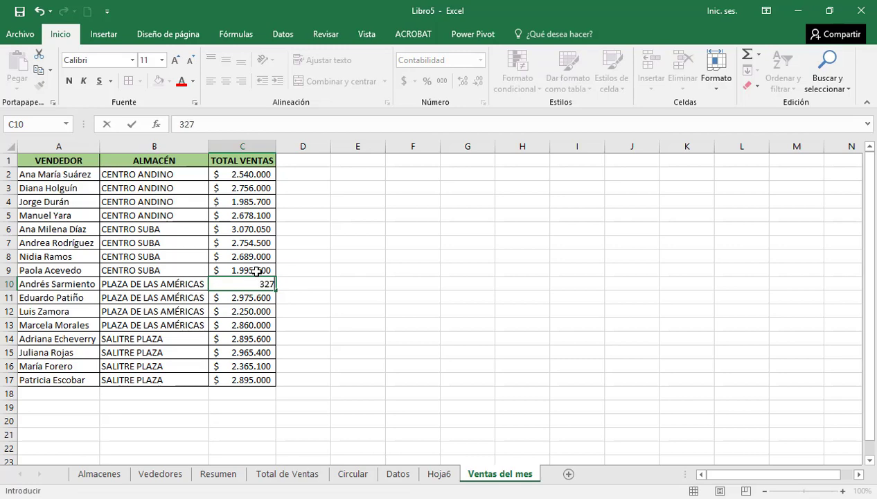
{"action": "type", "text": "278.000"}
{"action": "key", "text": "Return"}
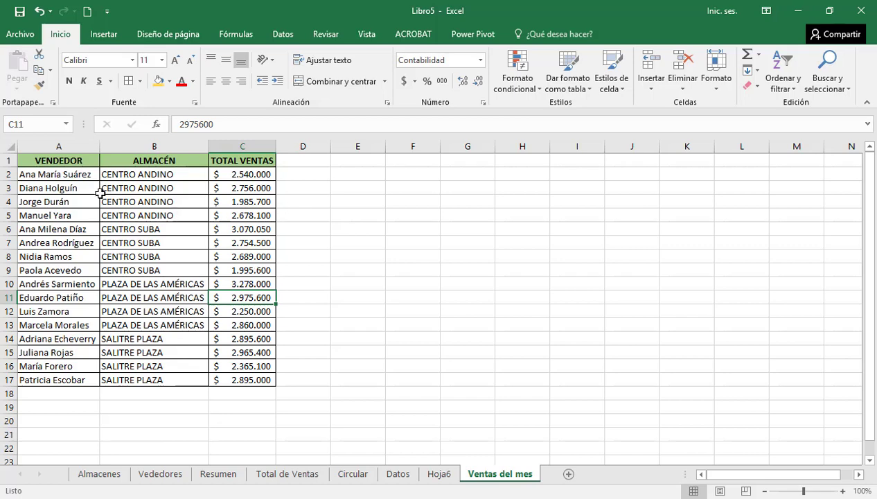
Set the total sales in cell C16 of the source data to 3230000
{"action": "left_click", "coordinate": [247, 366]}
{"action": "type", "text": "3230000"}
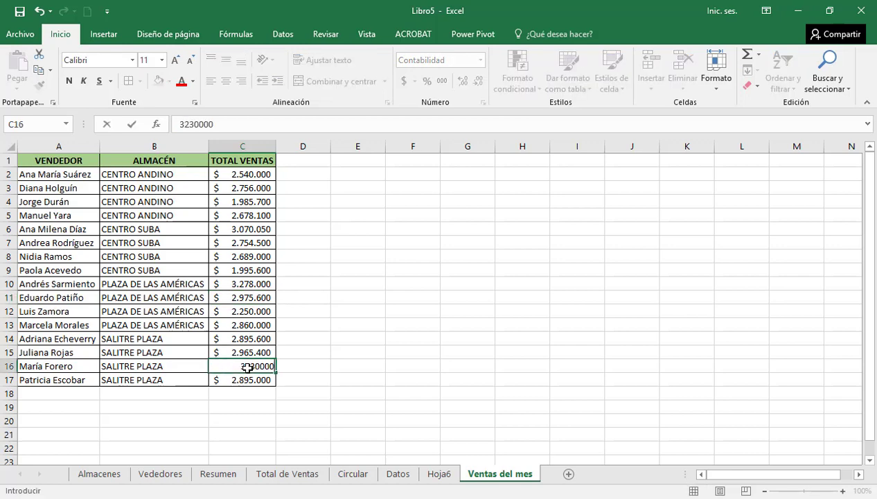
{"action": "key", "text": "Return"}
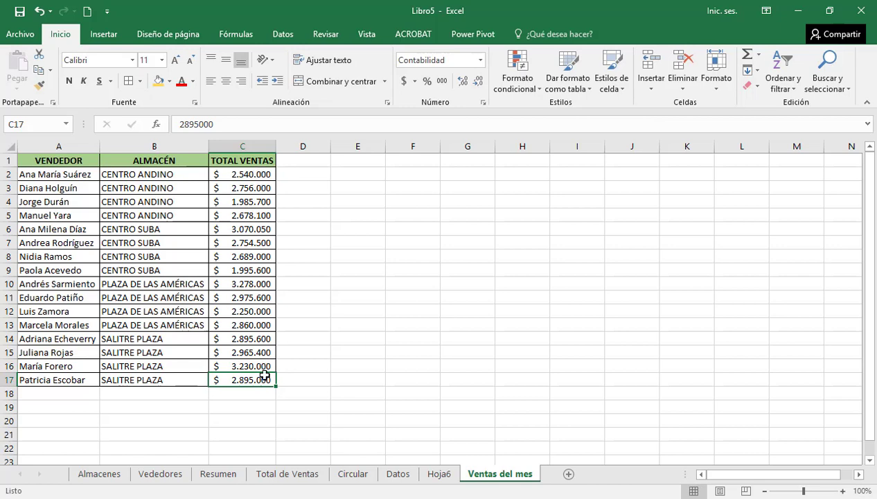
Check the Almacenes and Vededores pivot tables against the edited source data, and refresh the pivot table on Vededores
{"action": "left_click", "coordinate": [119, 474]}
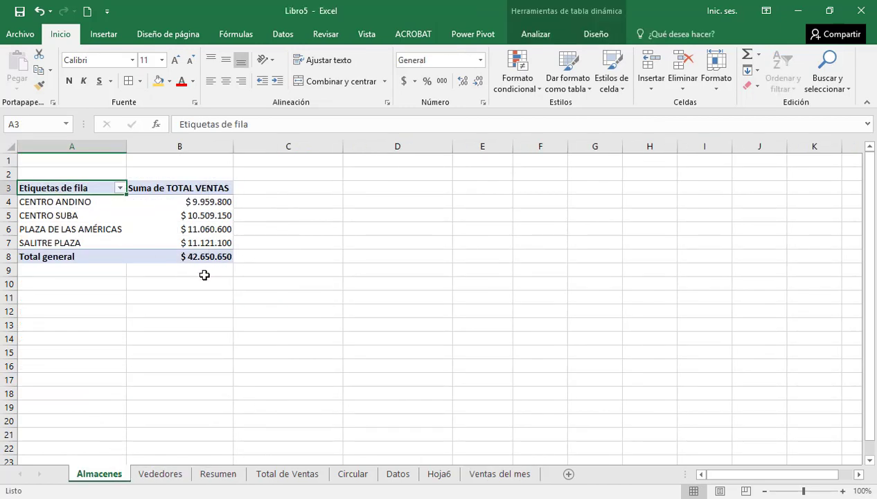
{"action": "left_click", "coordinate": [176, 477]}
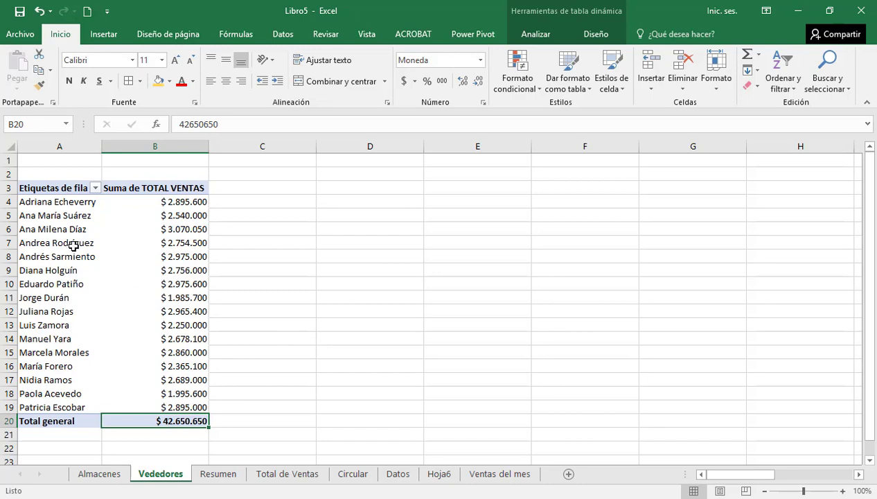
{"action": "left_click", "coordinate": [167, 257]}
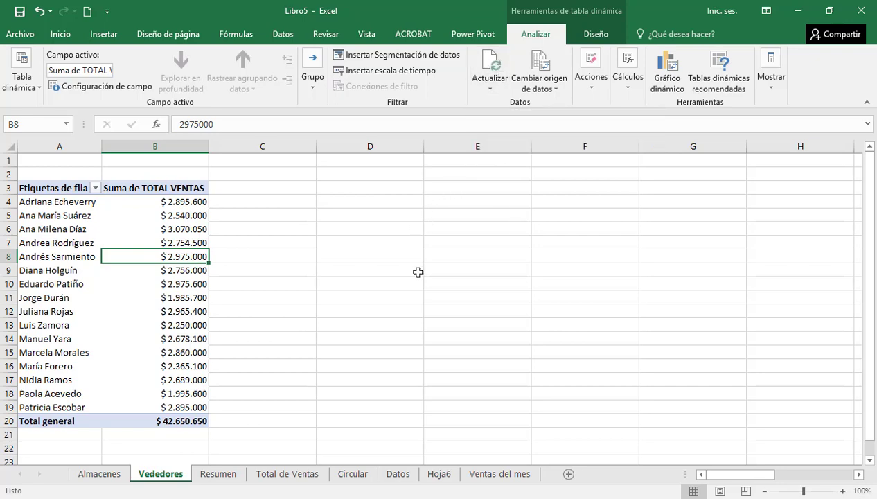
{"action": "left_click", "coordinate": [185, 368]}
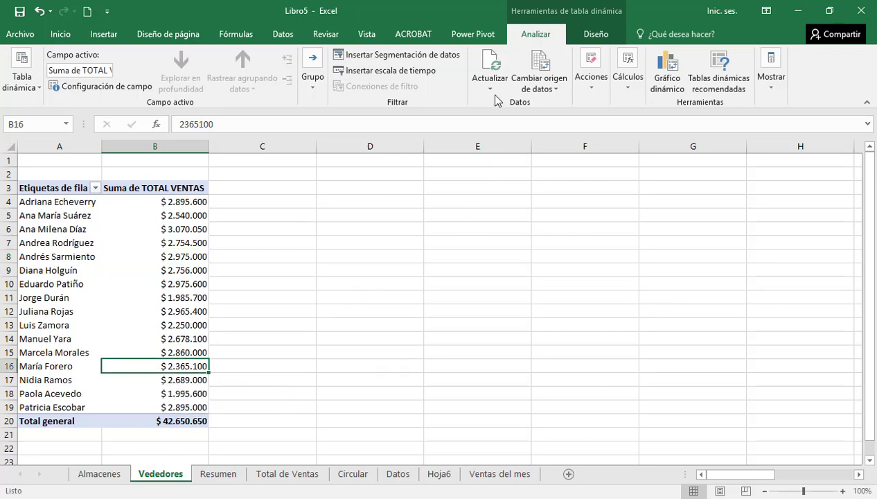
{"action": "left_click", "coordinate": [494, 70]}
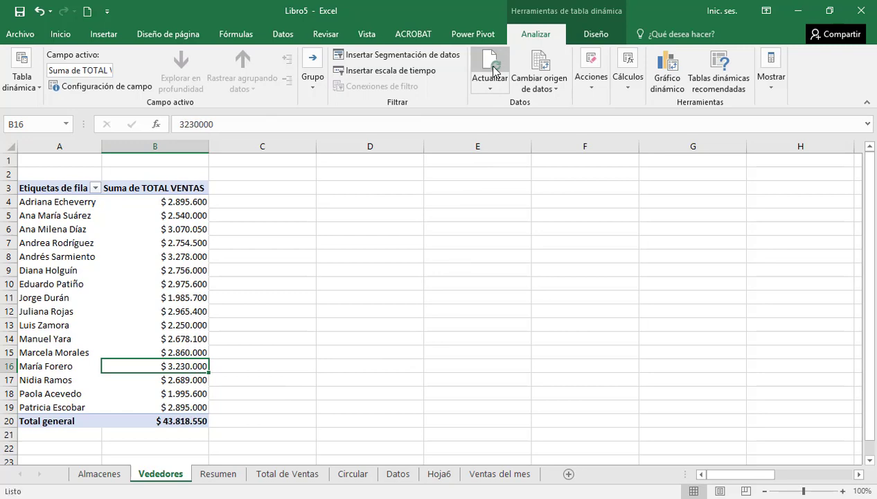
Review the refreshed sales in cells B8 and B16 of Vededores, and view the pivot table on the Resumen sheet
{"action": "left_click", "coordinate": [183, 256]}
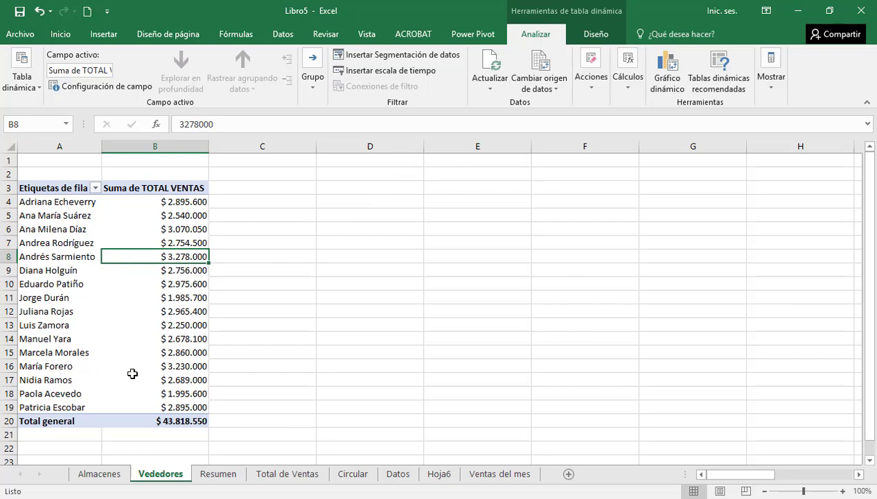
{"action": "left_click", "coordinate": [177, 366]}
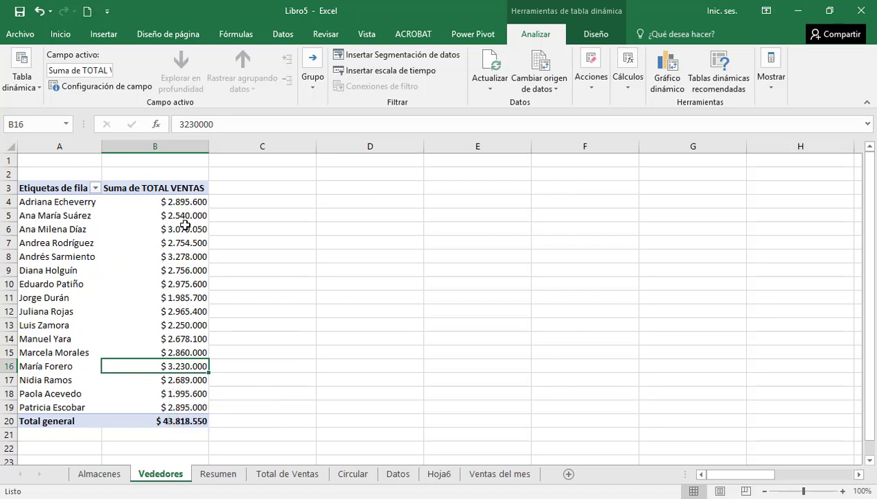
{"action": "left_click", "coordinate": [186, 313]}
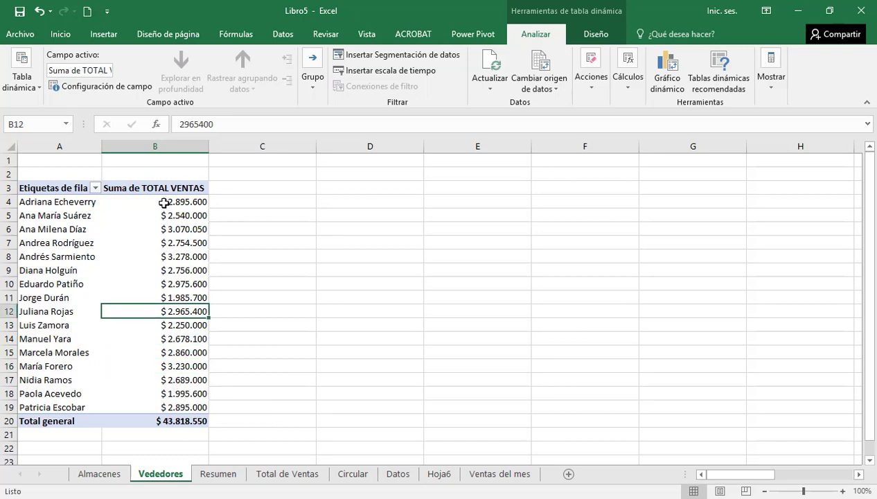
{"action": "mouse_move", "coordinate": [174, 345]}
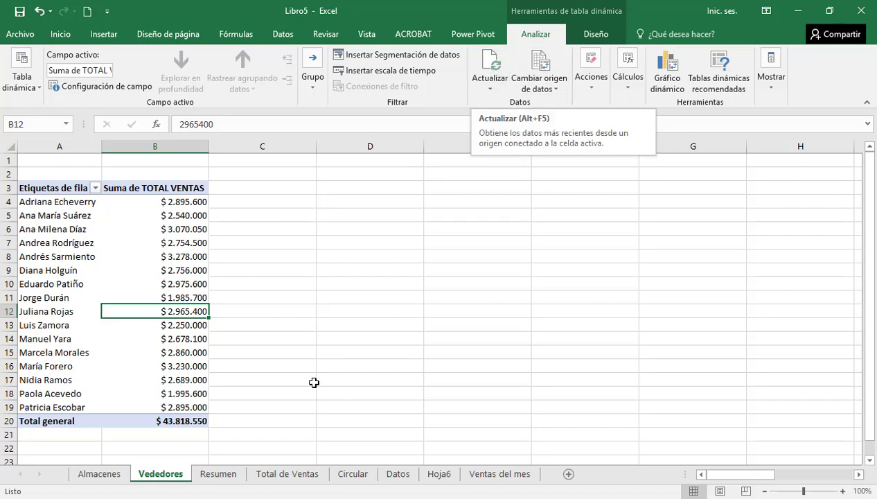
{"action": "left_click", "coordinate": [222, 474]}
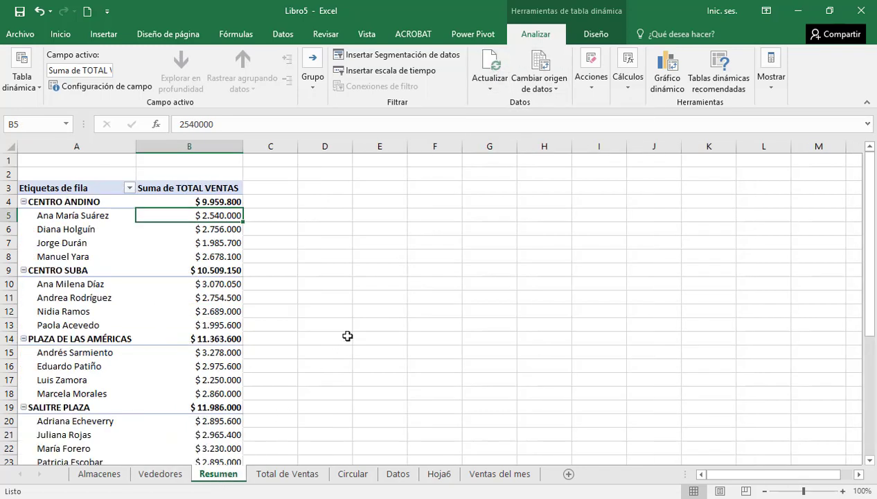
Review the updated sales in cells B15 and B22 of the Resumen pivot table
{"action": "scroll", "coordinate": [373, 299], "scroll_direction": "down", "scroll_amount": 2}
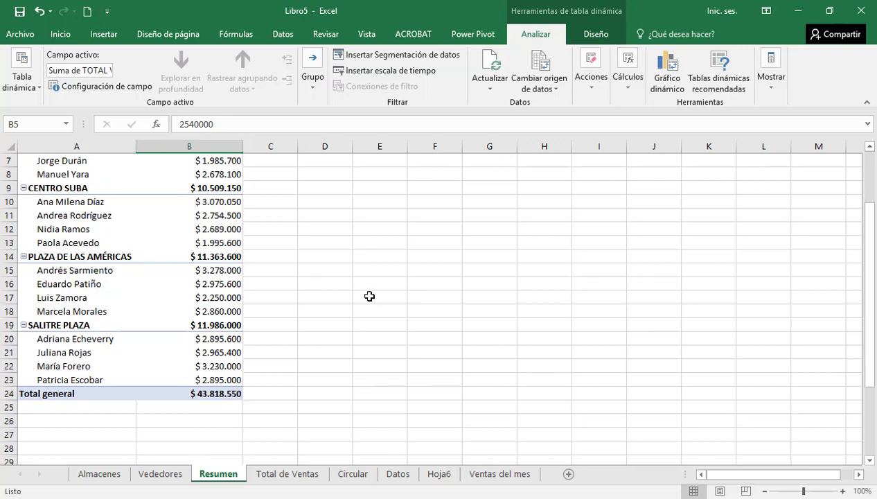
{"action": "mouse_move", "coordinate": [227, 272]}
{"action": "left_click", "coordinate": [166, 269]}
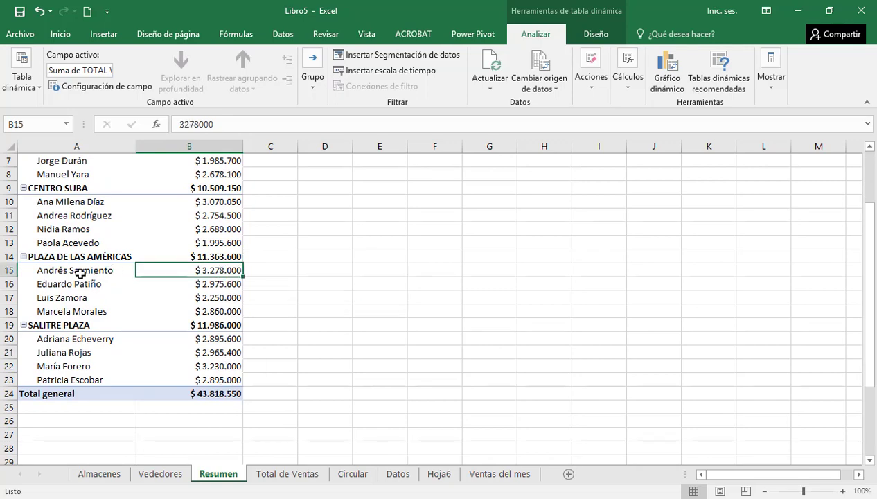
{"action": "mouse_move", "coordinate": [226, 273]}
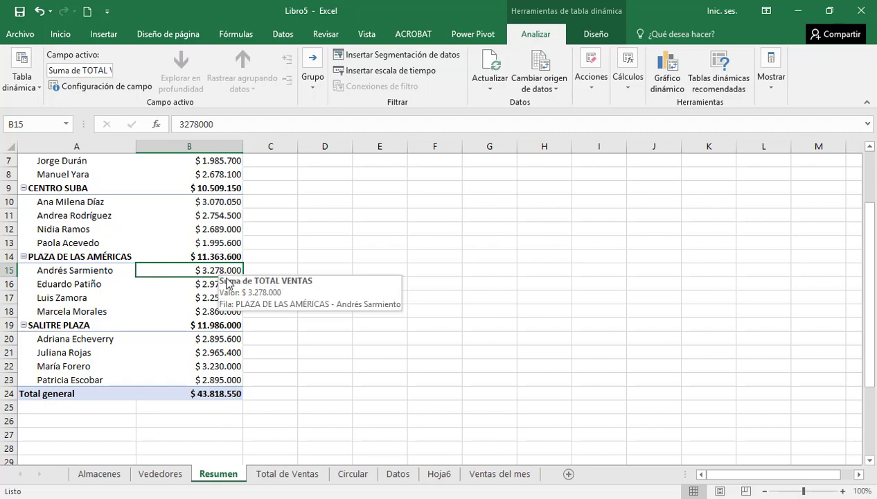
{"action": "left_click", "coordinate": [231, 367]}
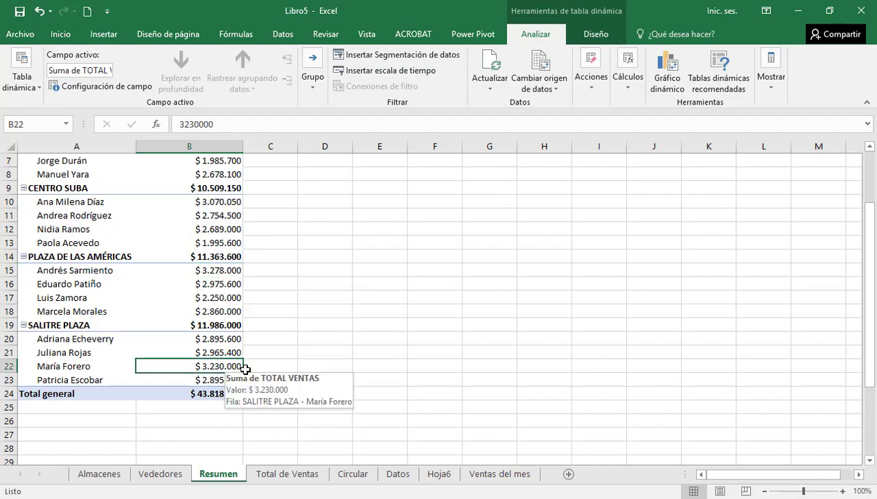
Move the line chart on the Datos sheet to the empty area beside the table, starting at column G
{"action": "left_click", "coordinate": [353, 473]}
{"action": "left_click", "coordinate": [396, 475]}
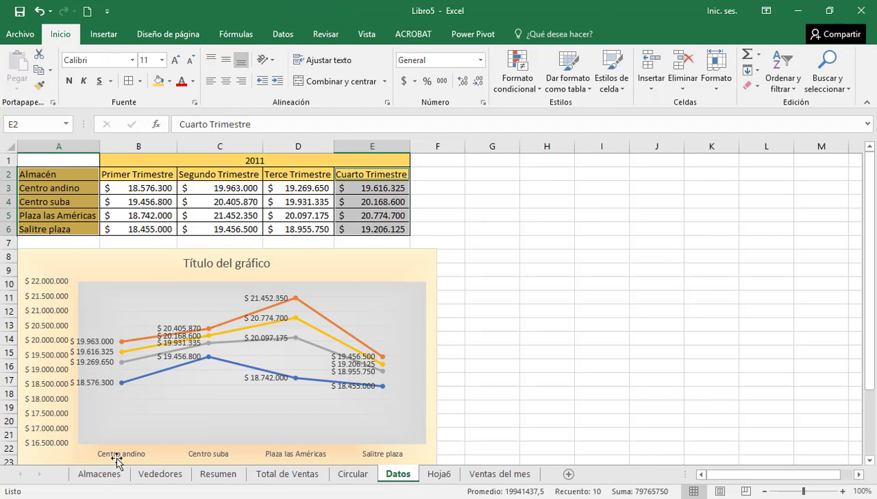
{"action": "left_click", "coordinate": [117, 461]}
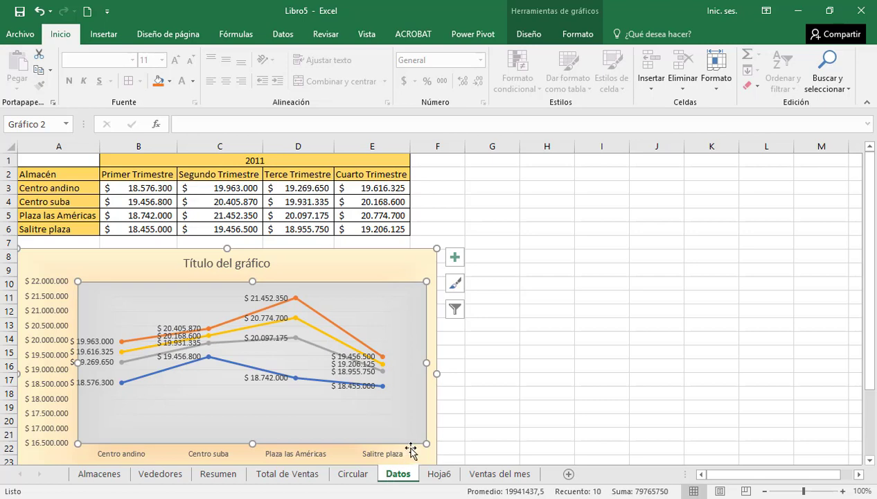
{"action": "left_click_drag", "start_coordinate": [371, 265], "coordinate": [774, 173]}
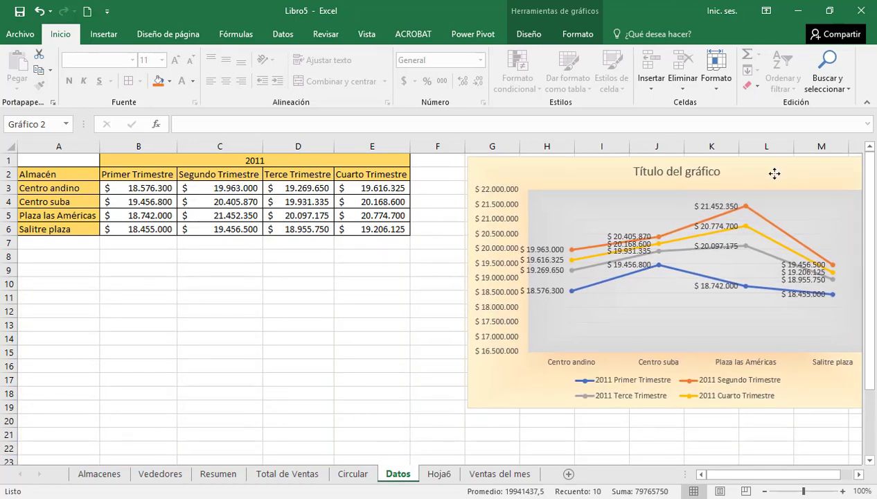
{"action": "left_click", "coordinate": [445, 334]}
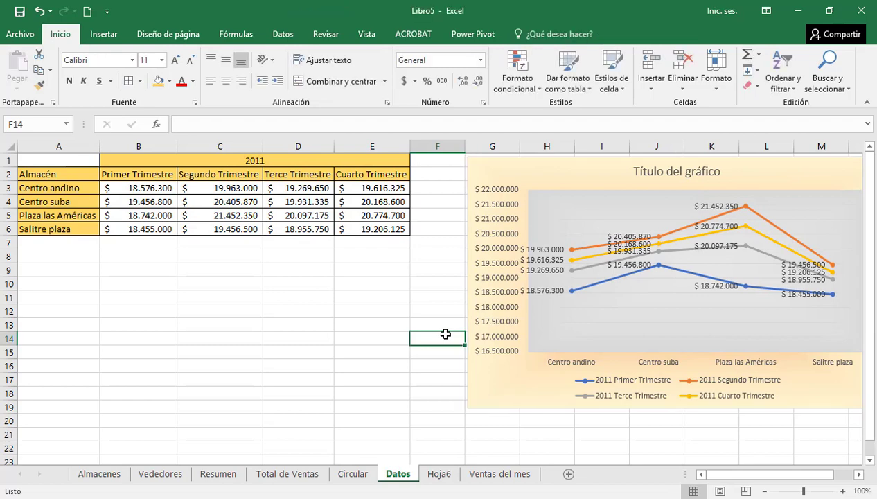
Insert line sparklines in F3:F6 of the Datos sheet from the quarterly data in B3:E6
{"action": "left_click", "coordinate": [157, 186]}
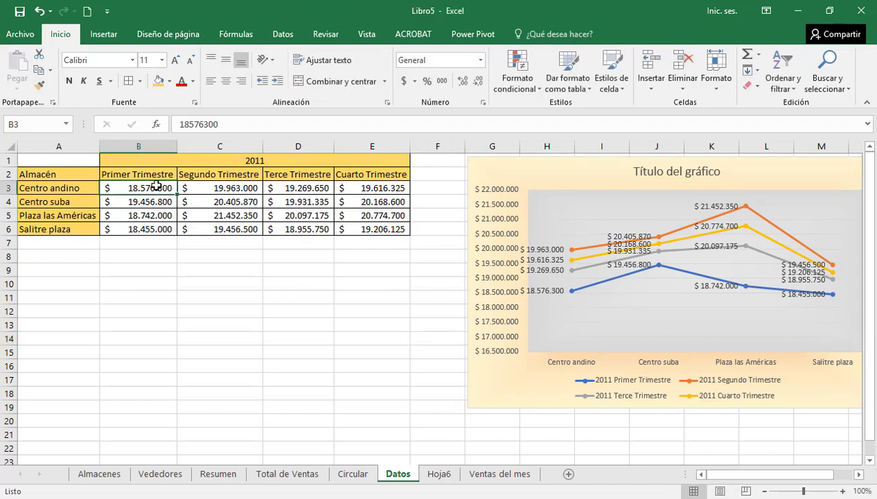
{"action": "left_click_drag", "start_coordinate": [157, 186], "coordinate": [361, 228]}
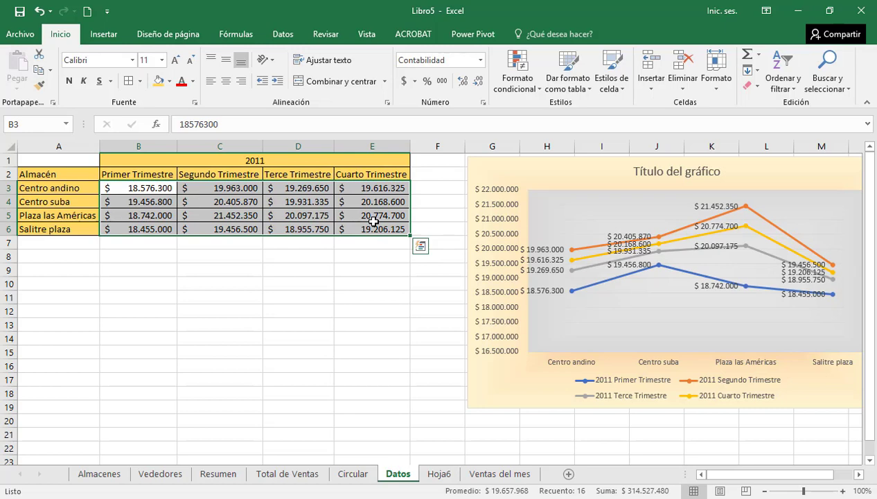
{"action": "left_click", "coordinate": [111, 36]}
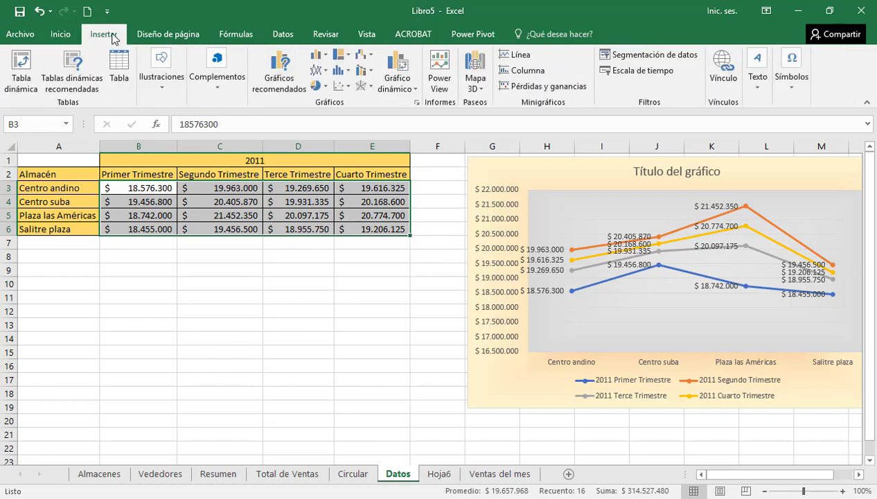
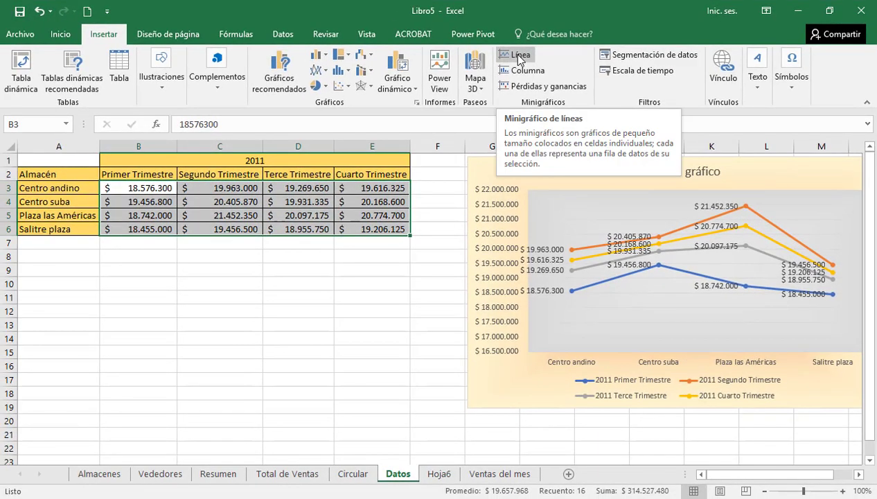
{"action": "left_click", "coordinate": [520, 55]}
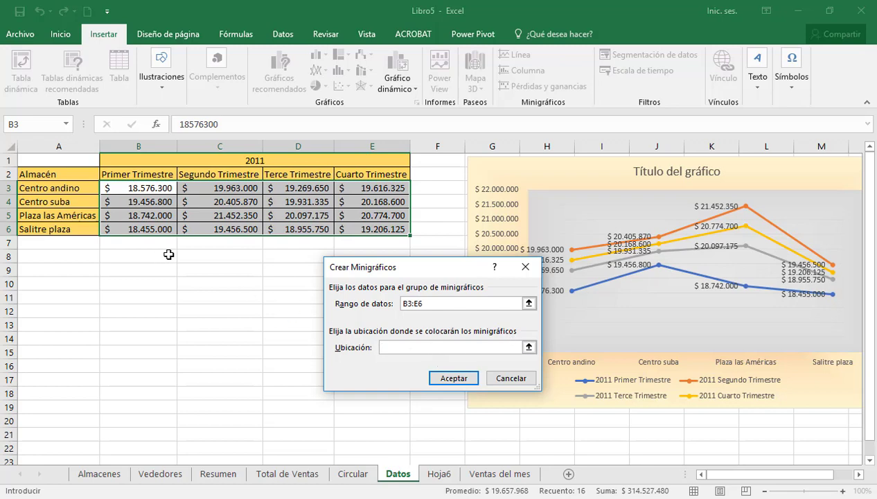
{"action": "left_click", "coordinate": [424, 187]}
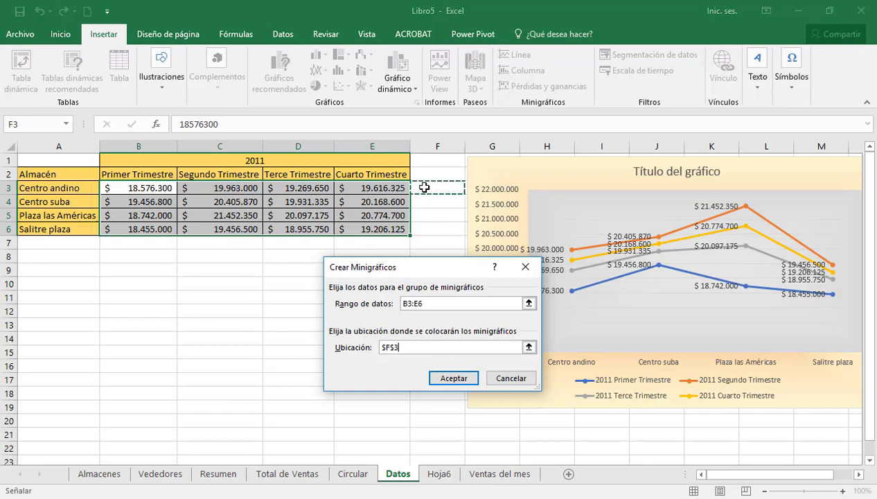
{"action": "left_click_drag", "start_coordinate": [424, 185], "coordinate": [432, 228]}
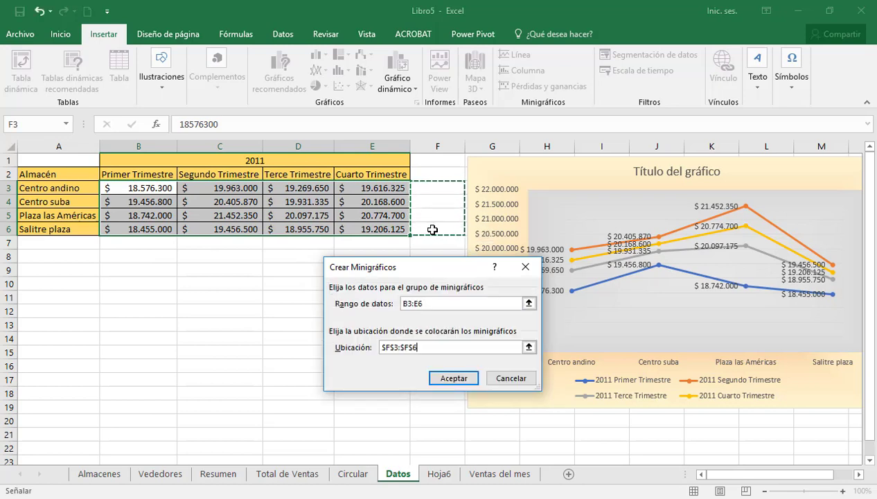
{"action": "left_click", "coordinate": [456, 378]}
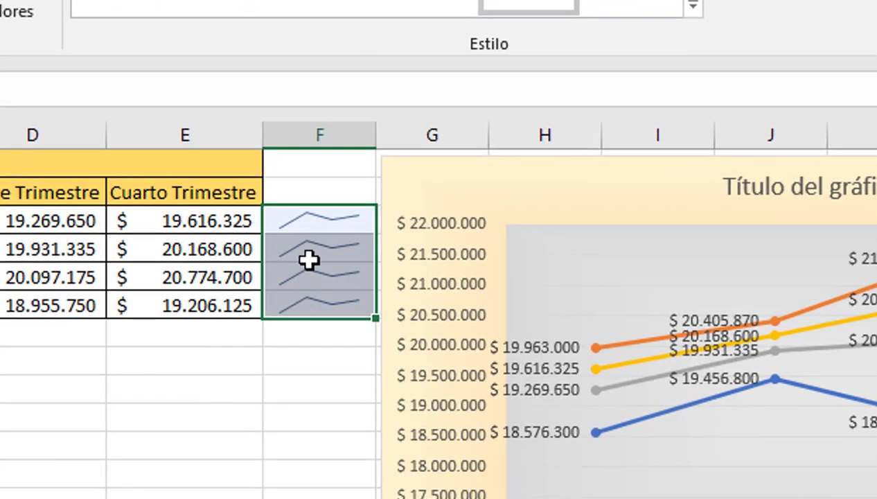
Compare the new sparklines in column F with the quarterly values of Centro andino and Centro suba
{"action": "left_click", "coordinate": [307, 295]}
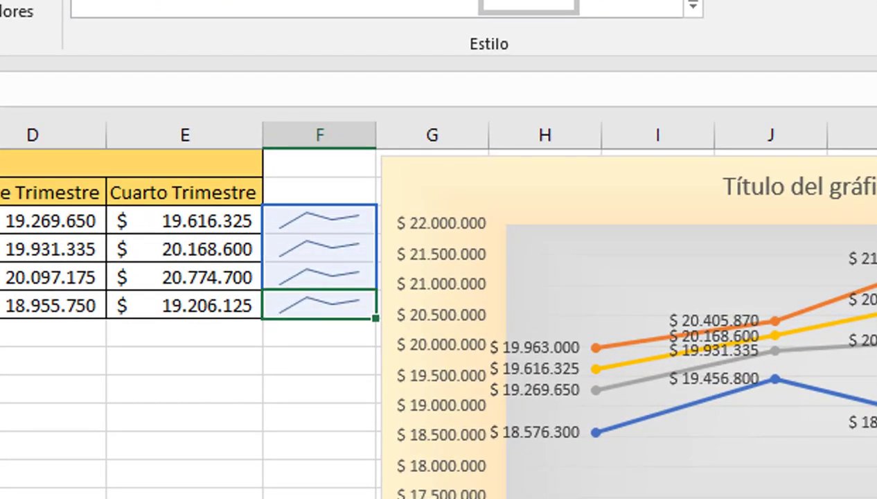
{"action": "left_click", "coordinate": [97, 221]}
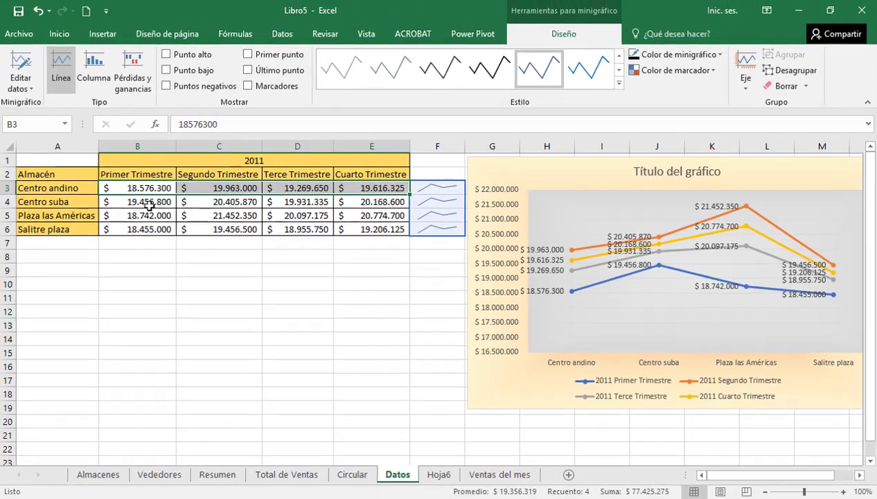
{"action": "left_click_drag", "start_coordinate": [153, 202], "coordinate": [362, 200]}
Recolour the sparklines in F3:F6 with the darkest theme green and add dark red markers
{"action": "left_click", "coordinate": [434, 184]}
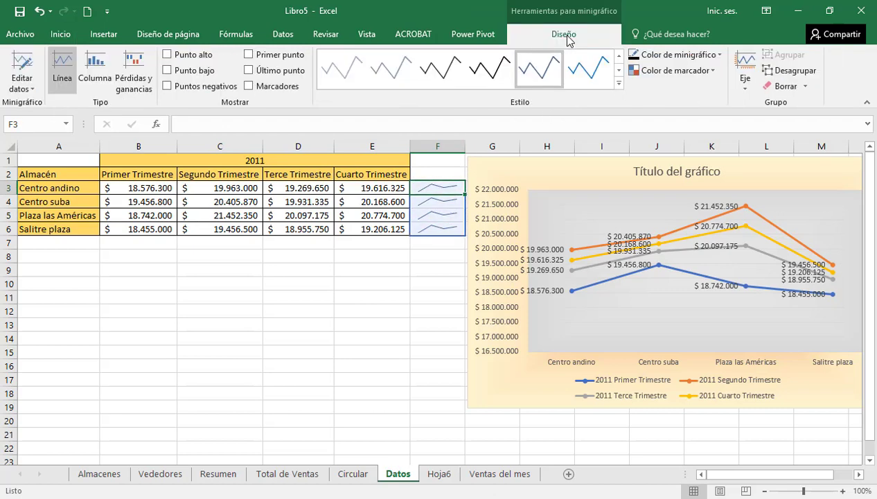
{"action": "left_click", "coordinate": [720, 56]}
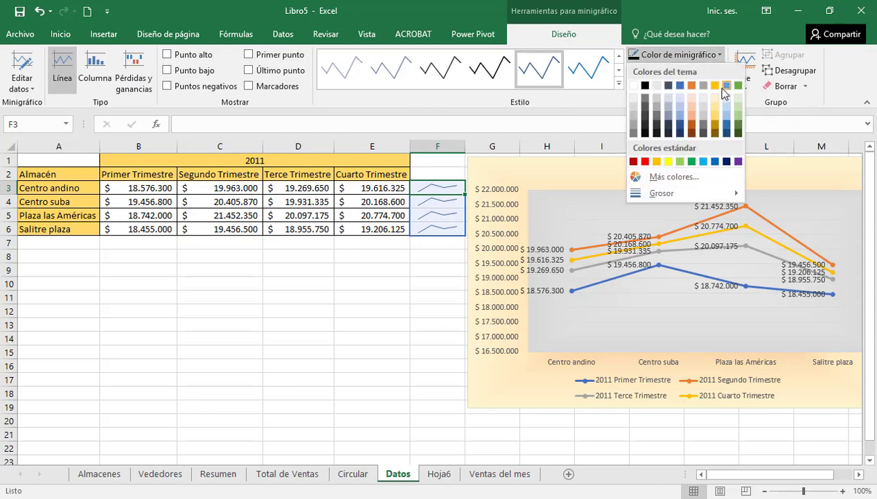
{"action": "left_click", "coordinate": [739, 129]}
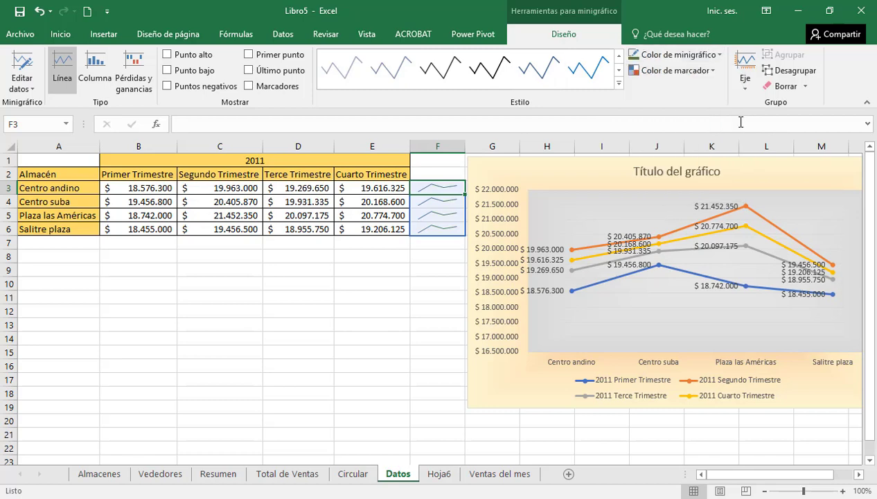
{"action": "left_click", "coordinate": [713, 70]}
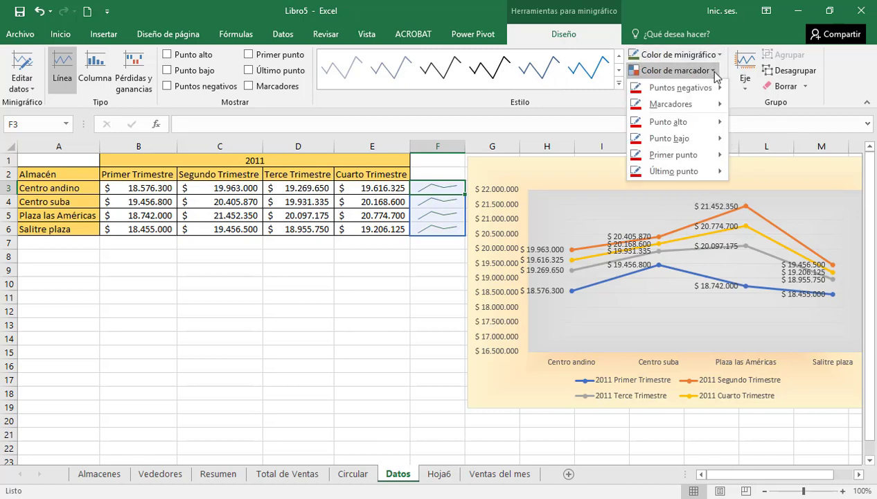
{"action": "mouse_move", "coordinate": [714, 111]}
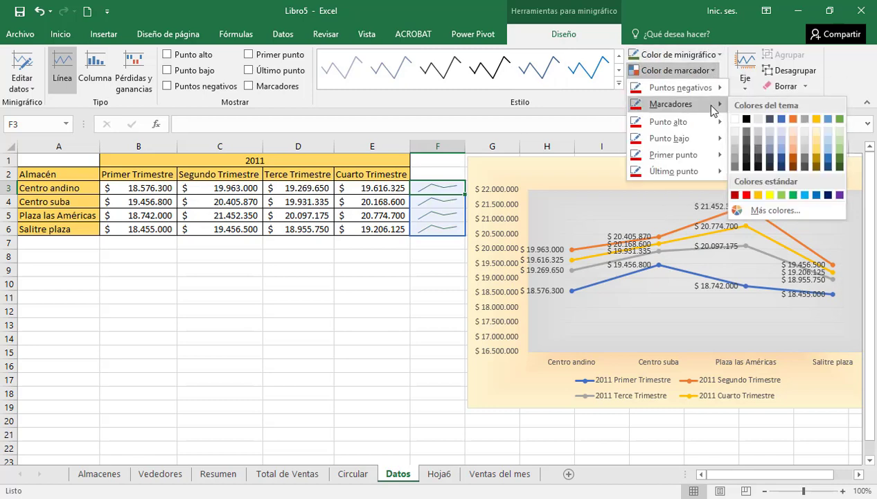
{"action": "left_click", "coordinate": [735, 196]}
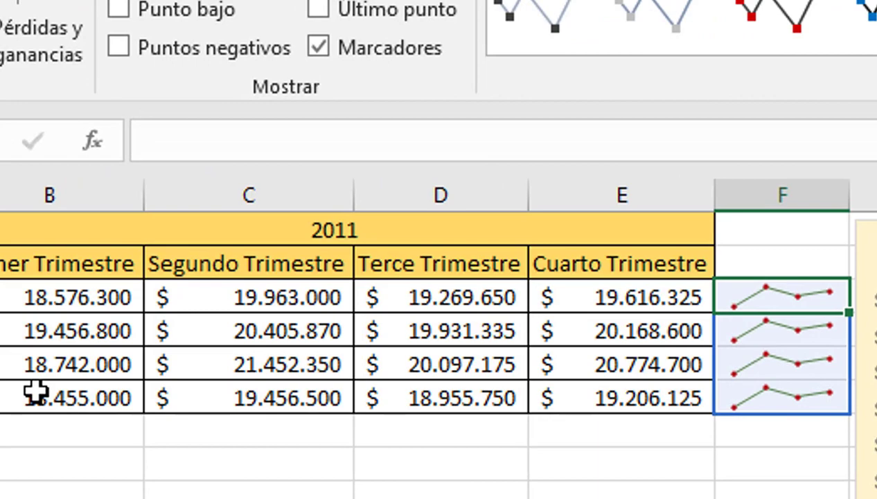
Check the marked sparklines against the quarterly values of each store, from Centro andino to Salitre plaza
{"action": "left_click_drag", "start_coordinate": [35, 391], "coordinate": [601, 392]}
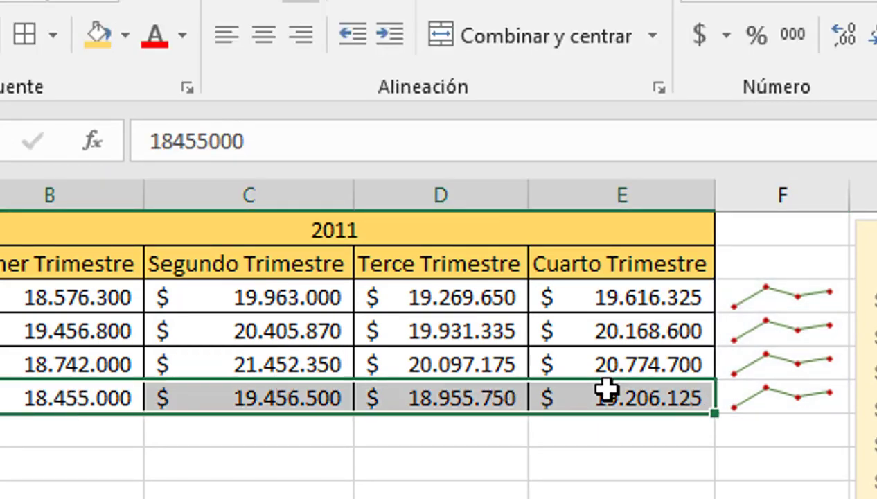
{"action": "left_click_drag", "start_coordinate": [63, 364], "coordinate": [615, 358]}
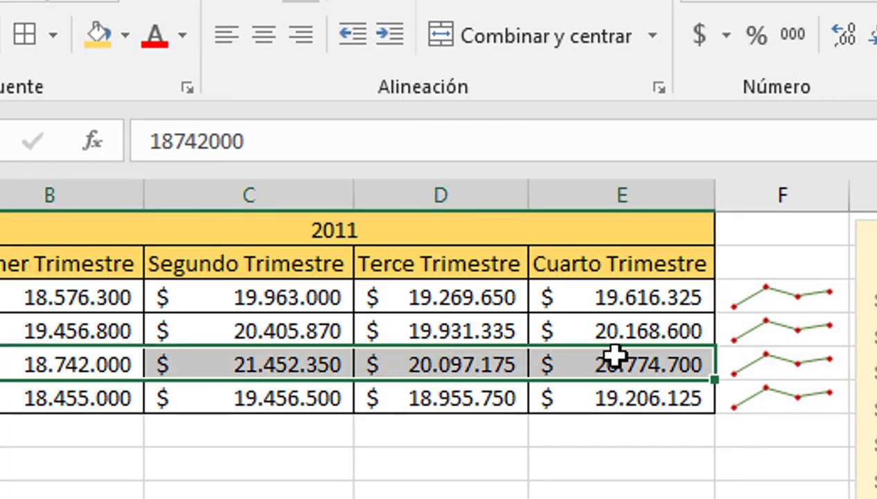
{"action": "left_click", "coordinate": [0, 297]}
{"action": "left_click", "coordinate": [0, 331]}
{"action": "left_click", "coordinate": [17, 278]}
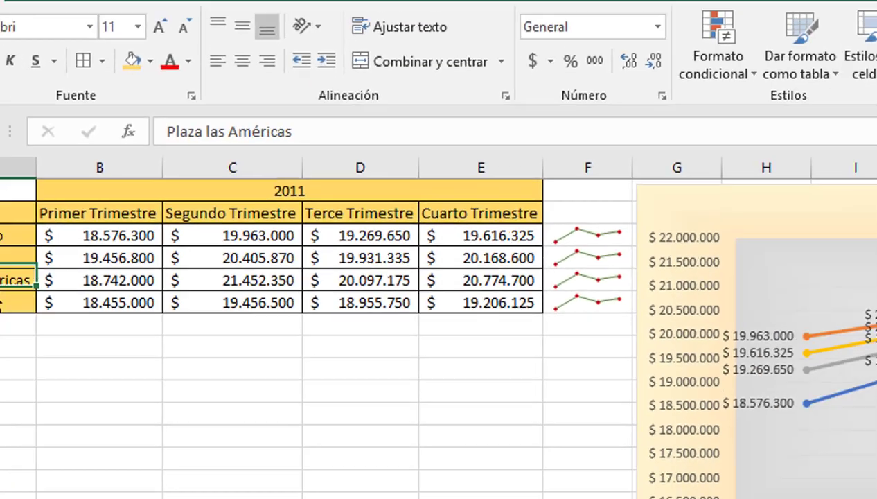
{"action": "left_click", "coordinate": [69, 228]}
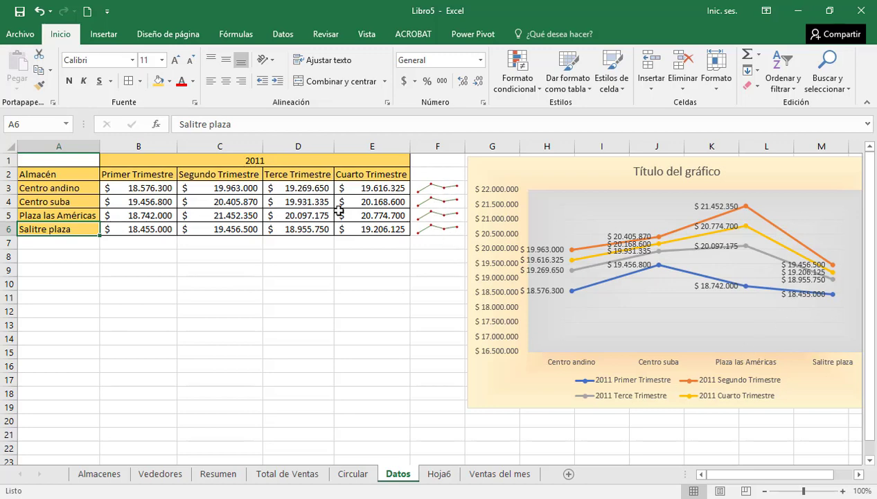
{"action": "key", "text": "ctrl+c"}
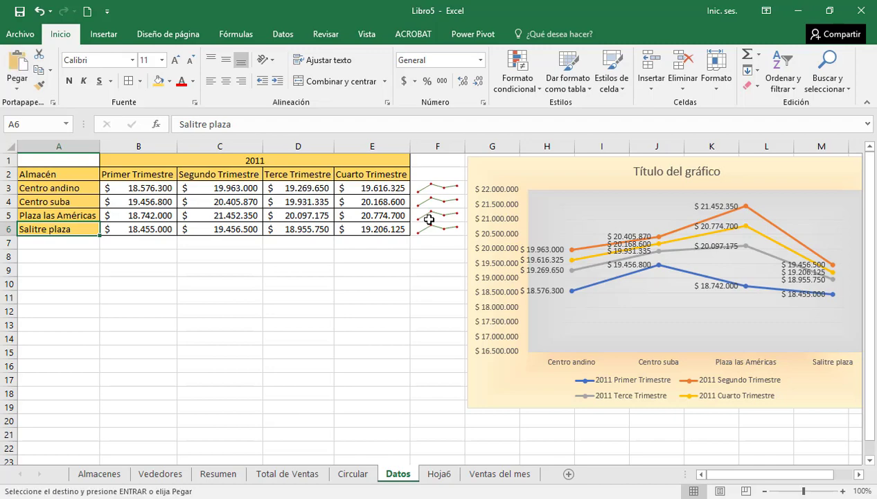
Reorder the sheets so that Ventas del mes comes first and Datos second
{"action": "left_click", "coordinate": [500, 474]}
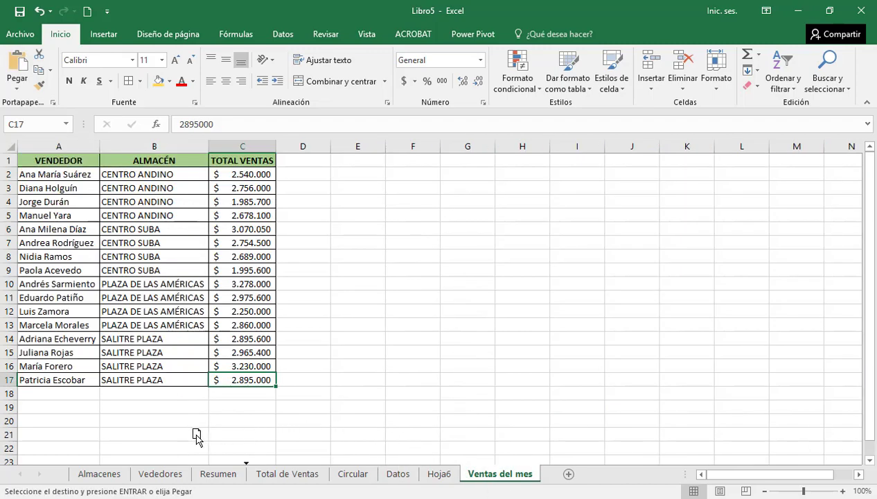
{"action": "left_click_drag", "start_coordinate": [94, 444], "coordinate": [93, 444]}
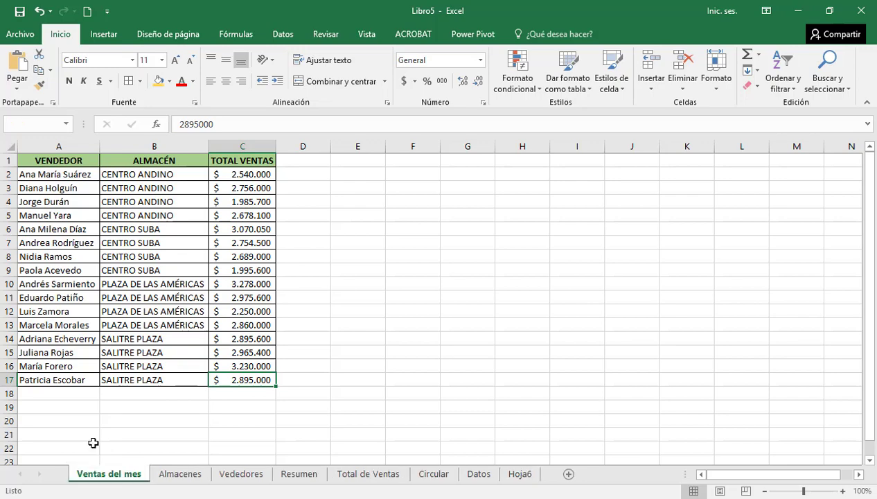
{"action": "left_click", "coordinate": [480, 474]}
{"action": "left_click_drag", "start_coordinate": [390, 425], "coordinate": [189, 439]}
Rename the sheet Hoja6 as "ventas por vendedor"
{"action": "left_click", "coordinate": [521, 475]}
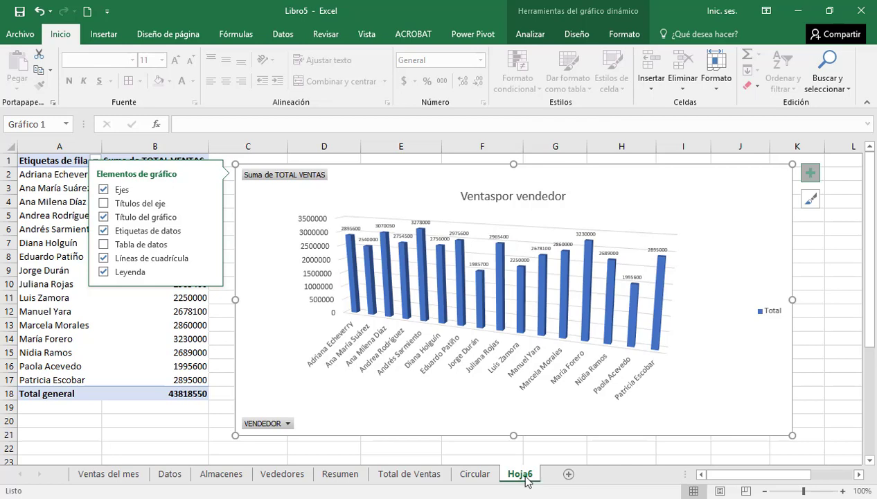
{"action": "double_click", "coordinate": [527, 478]}
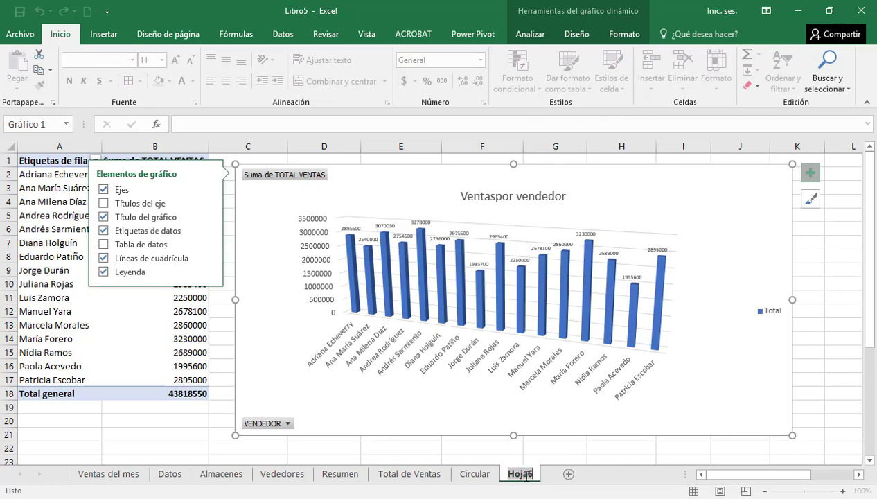
{"action": "type", "text": "vent"}
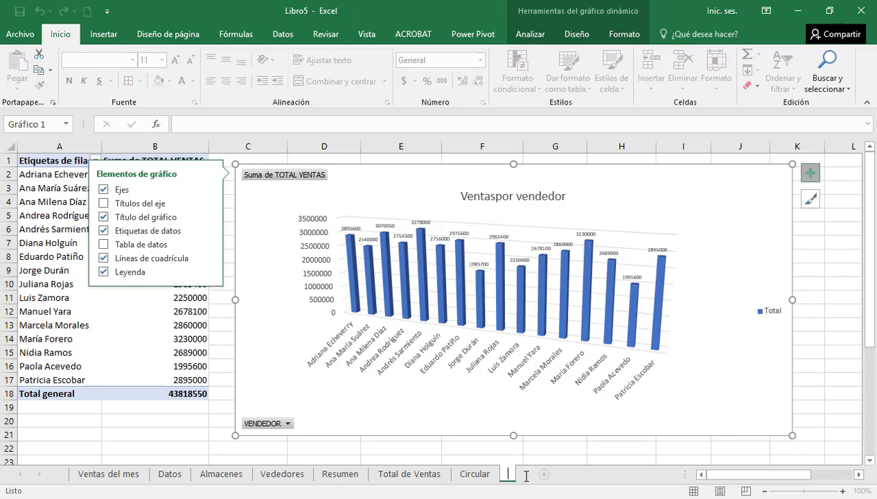
{"action": "type", "text": "as por v"}
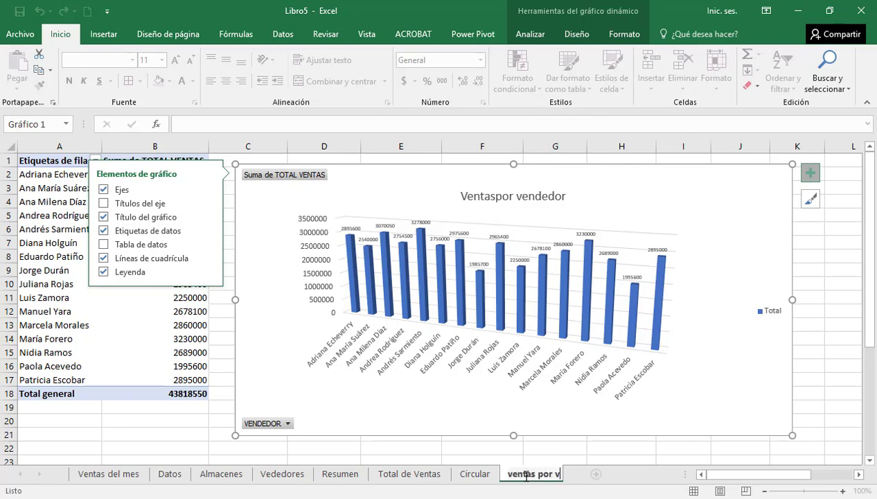
{"action": "type", "text": "endedor"}
{"action": "key", "text": "Return"}
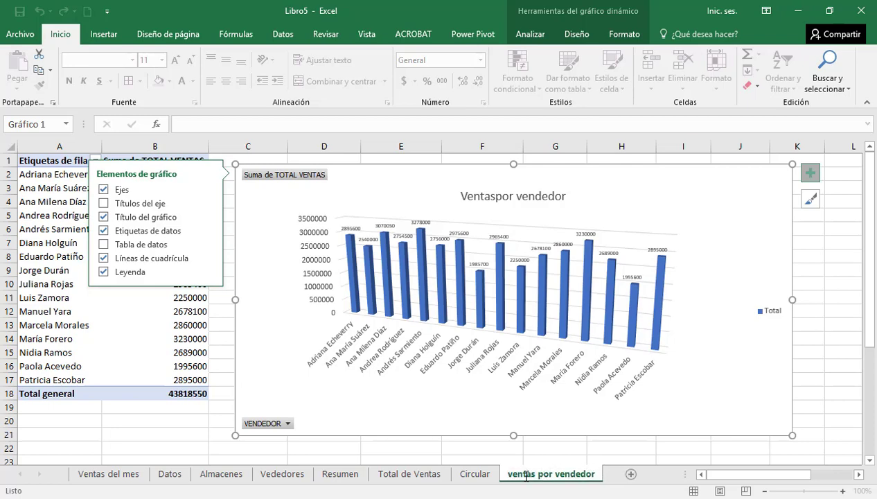
Correct the title of the sales-per-seller pivot chart to "Ventas por vendedor" and dismiss the title formatting options
{"action": "left_click", "coordinate": [488, 196]}
{"action": "double_click", "coordinate": [495, 197]}
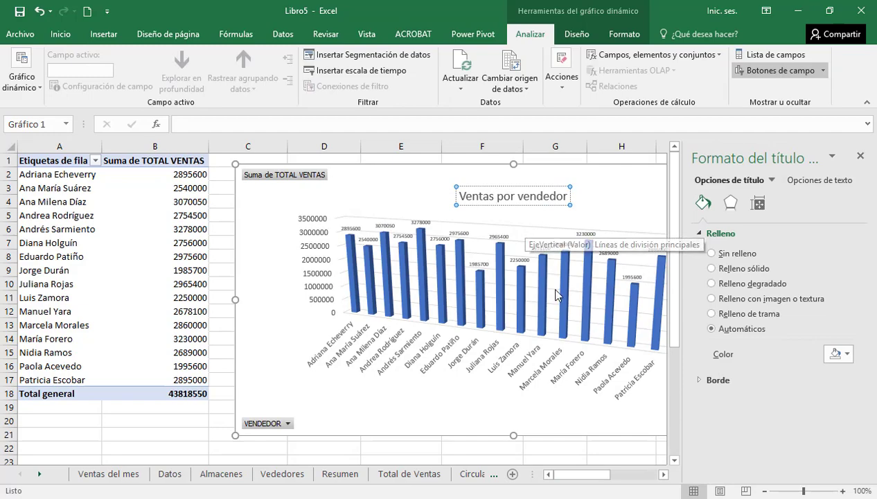
{"action": "left_click", "coordinate": [481, 458]}
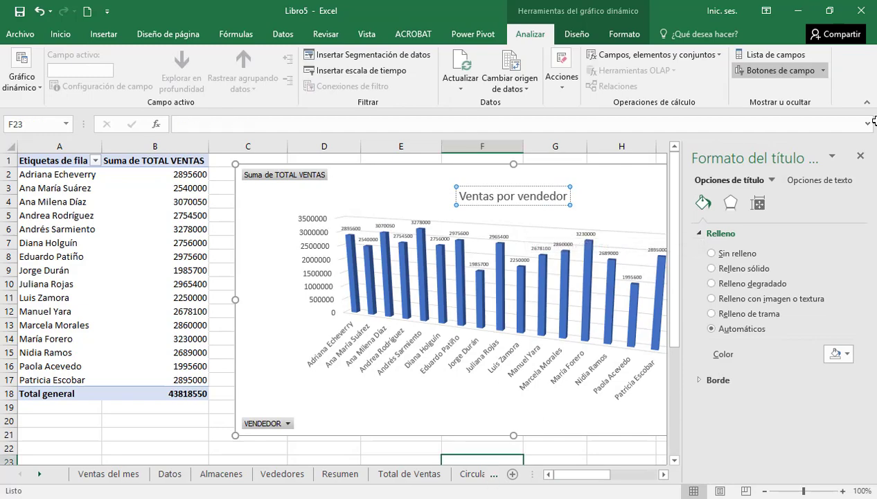
{"action": "left_click", "coordinate": [862, 157]}
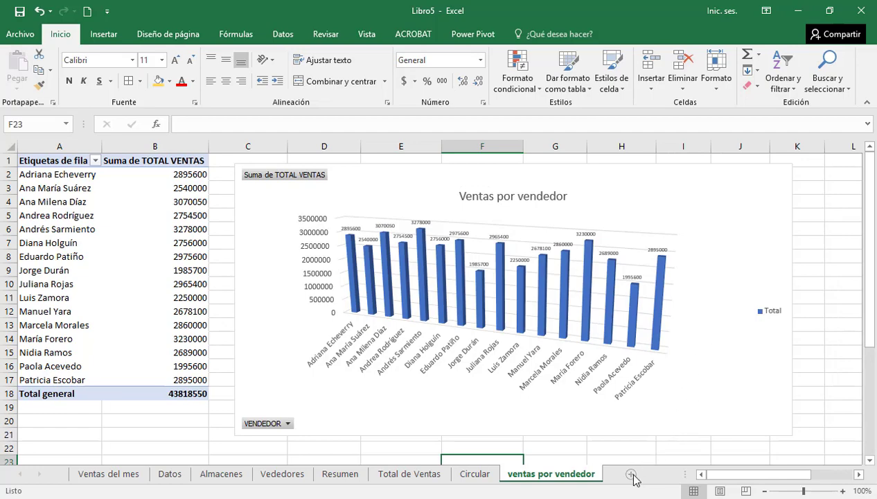
Add a new sheet after "ventas por vendedor" and name it "Produccion por mes"
{"action": "left_click", "coordinate": [631, 474]}
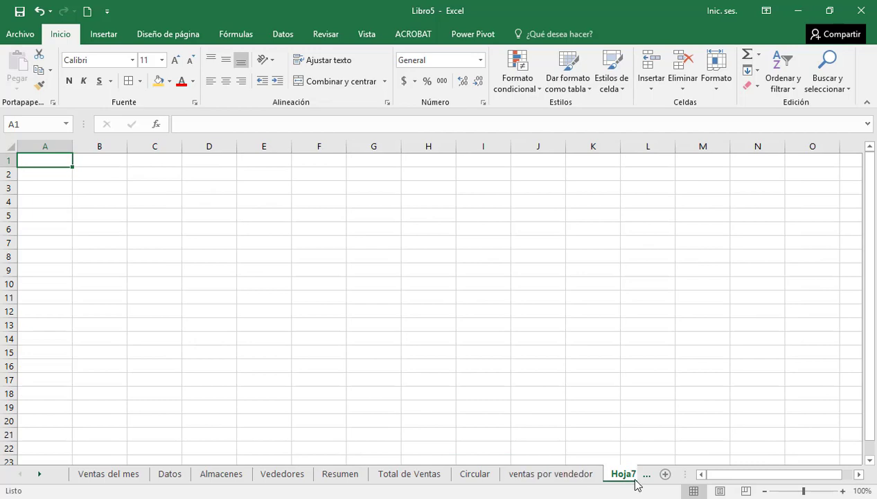
{"action": "left_click", "coordinate": [616, 473]}
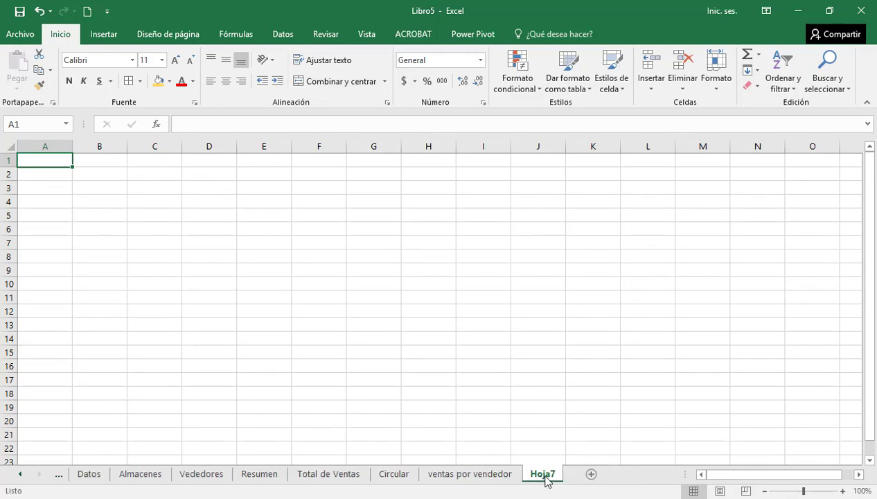
{"action": "double_click", "coordinate": [544, 474]}
{"action": "type", "text": "Pro"}
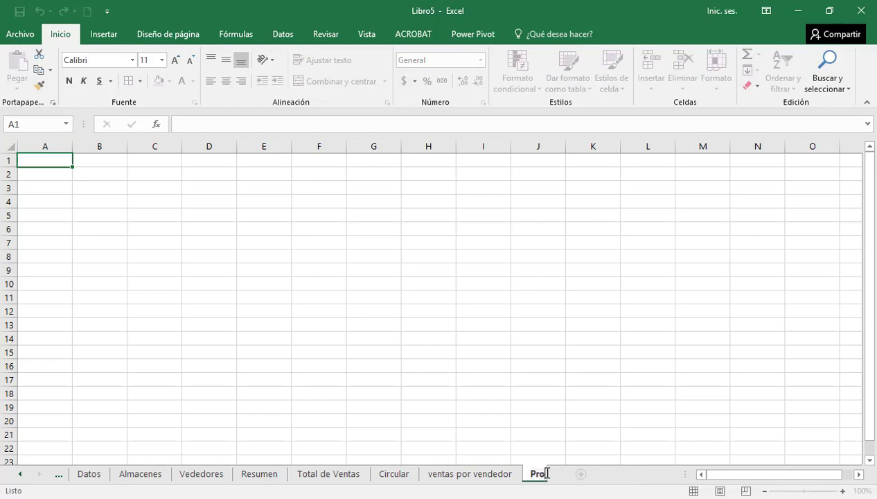
{"action": "type", "text": "j"}
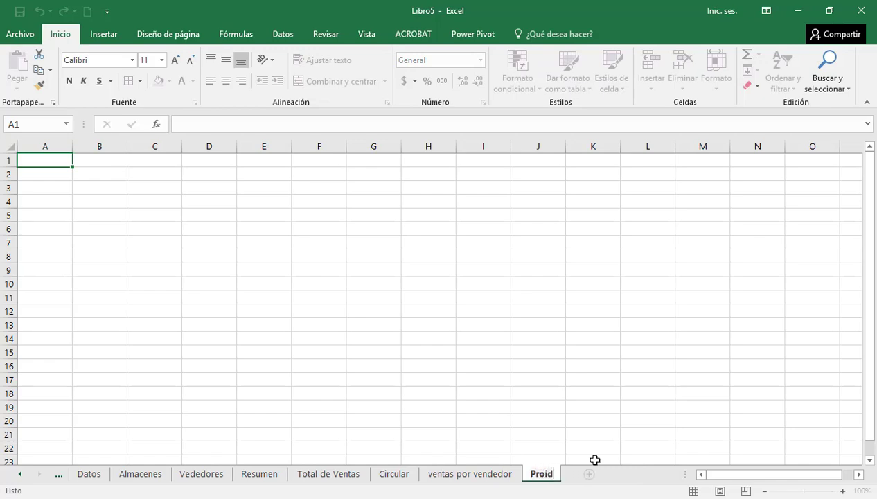
{"action": "key", "text": "BackSpace"}
{"action": "key", "text": "BackSpace"}
{"action": "type", "text": "duccion por mes"}
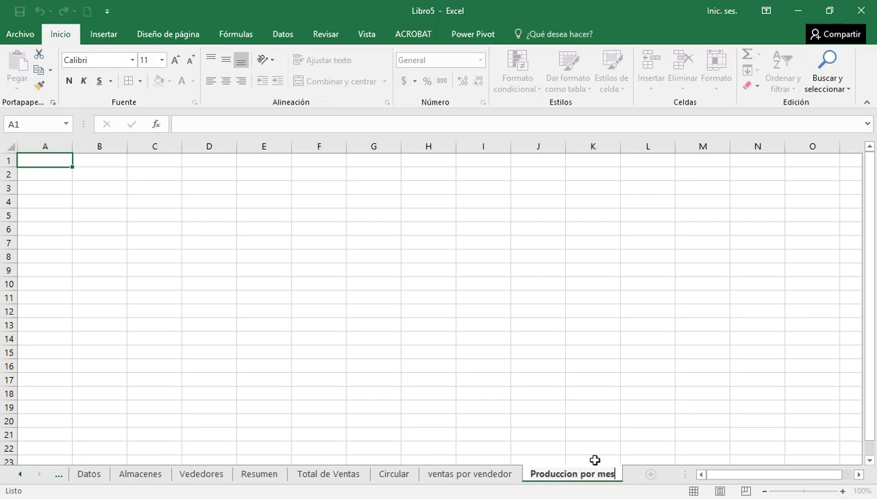
{"action": "key", "text": "Return"}
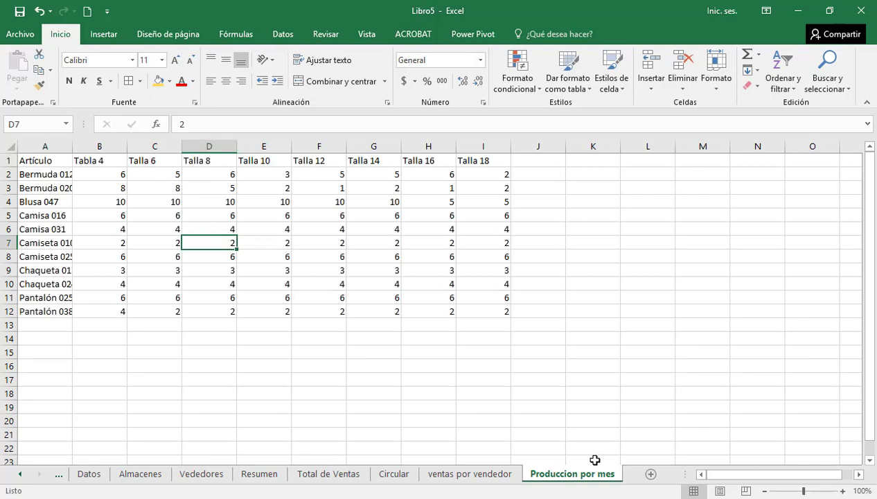
Autofit the widths of all columns in the Produccion por mes sheet to their contents
{"action": "left_click", "coordinate": [328, 271]}
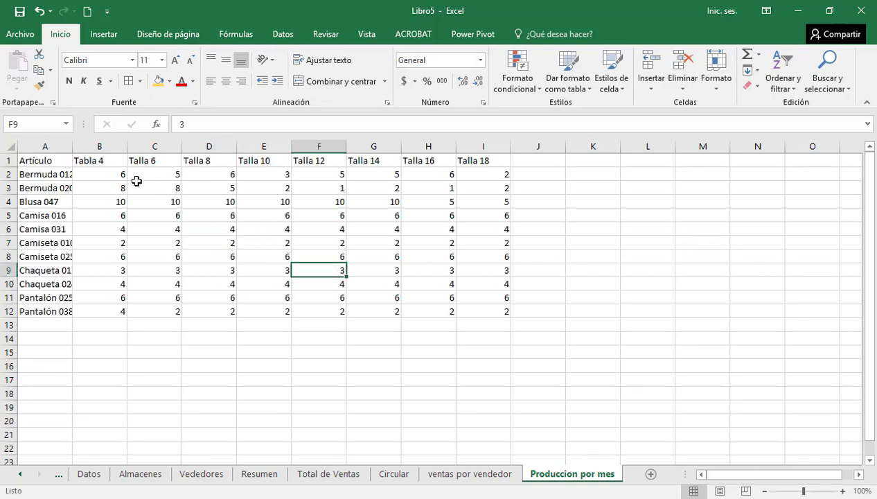
{"action": "double_click", "coordinate": [72, 146]}
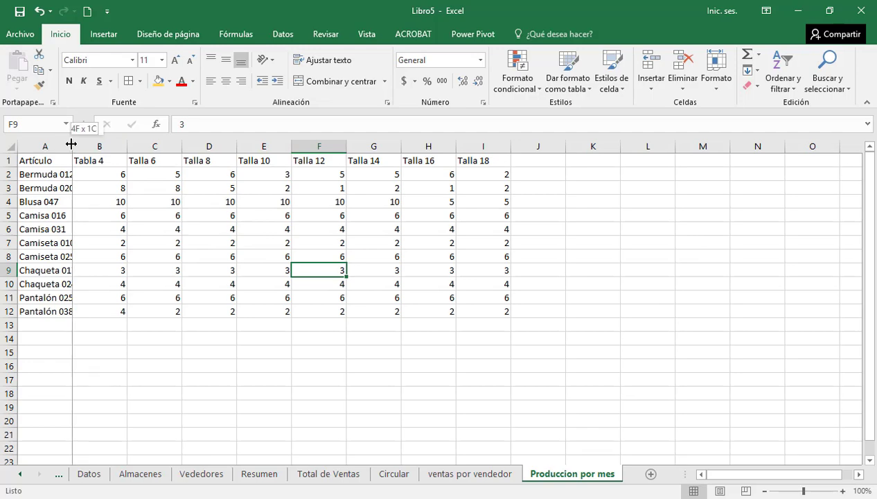
{"action": "left_click", "coordinate": [9, 147]}
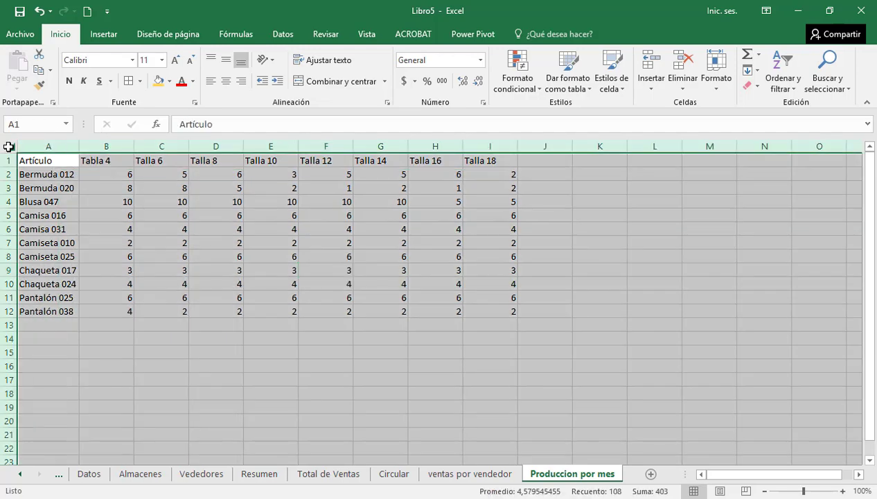
{"action": "double_click", "coordinate": [82, 146]}
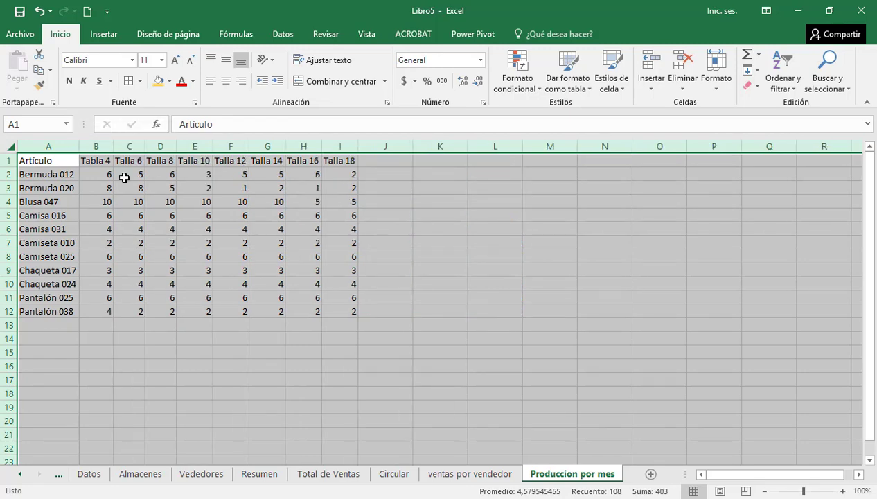
{"action": "left_click", "coordinate": [303, 229]}
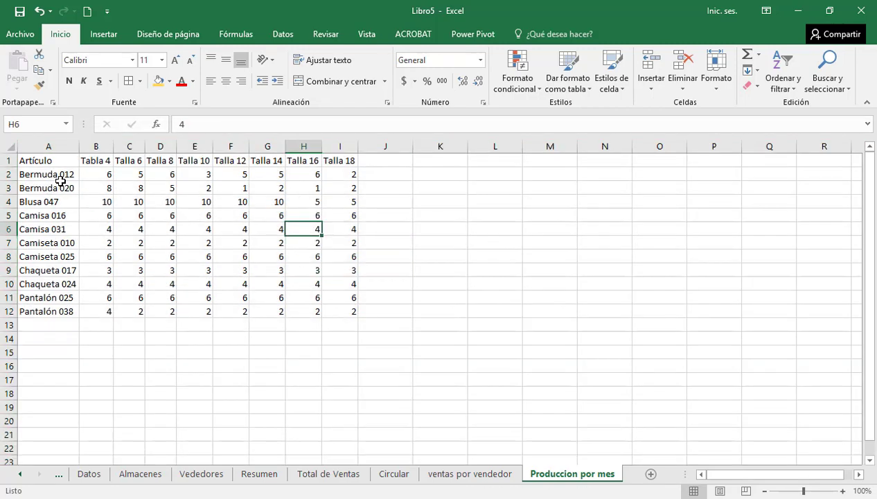
Apply all borders to the production table in A1:I12
{"action": "left_click_drag", "start_coordinate": [46, 162], "coordinate": [337, 312]}
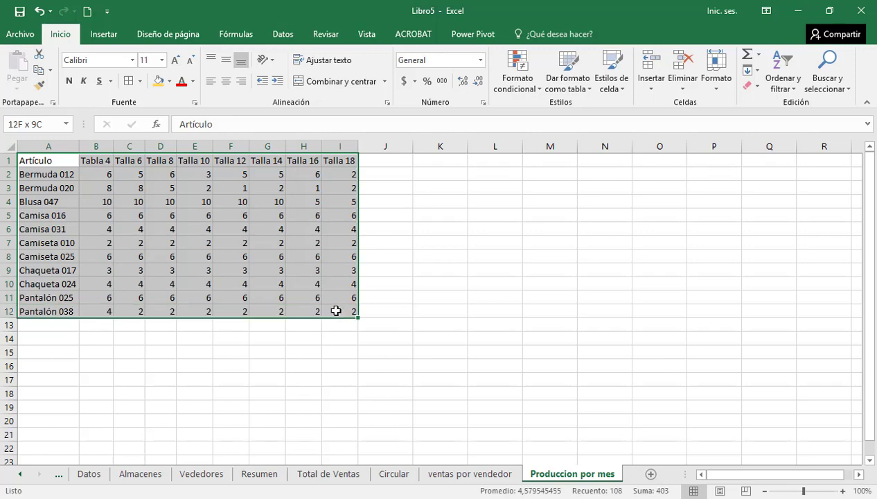
{"action": "left_click", "coordinate": [140, 81]}
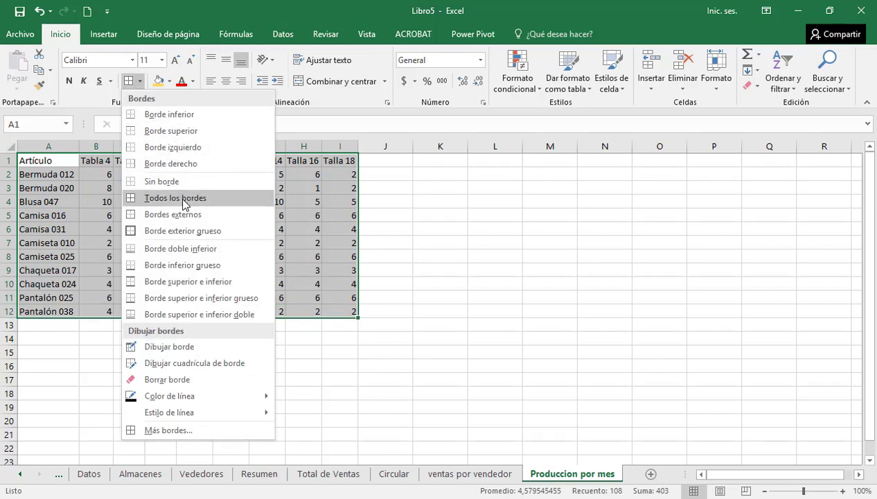
{"action": "left_click", "coordinate": [184, 199]}
{"action": "left_click", "coordinate": [182, 205]}
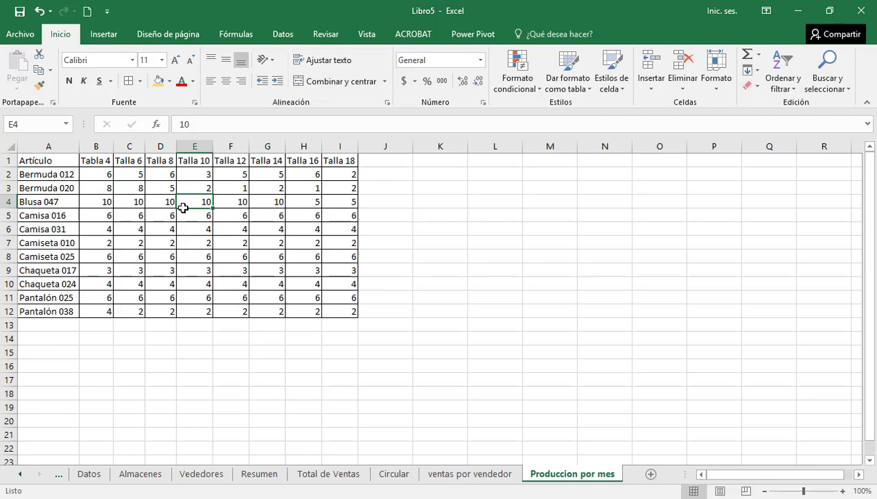
Fill the article column A1:A12 with light theme green and make its text bold
{"action": "left_click_drag", "start_coordinate": [56, 162], "coordinate": [57, 311]}
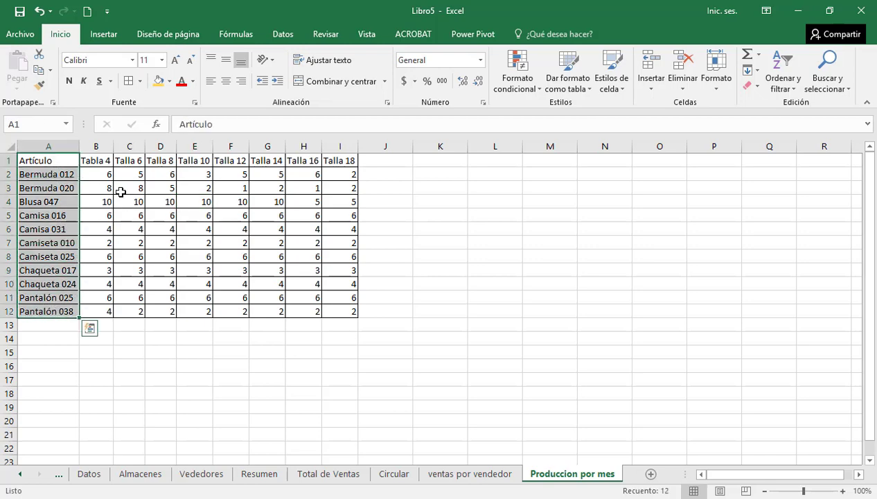
{"action": "left_click", "coordinate": [169, 81]}
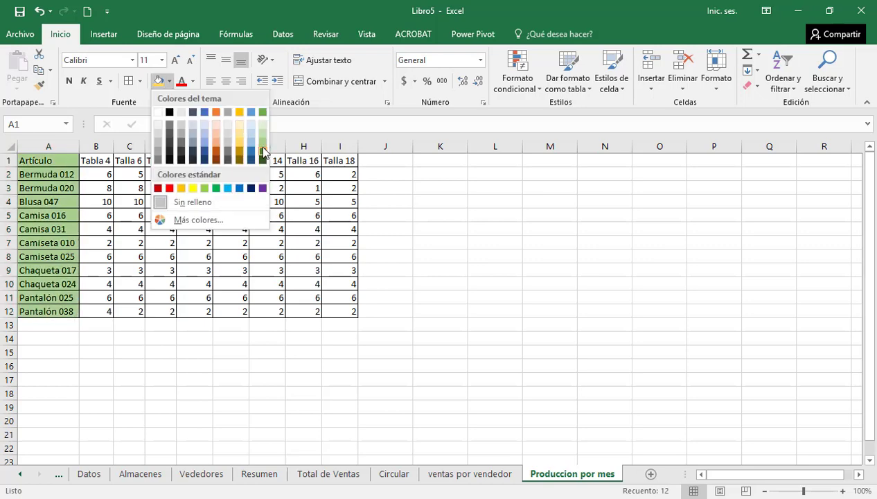
{"action": "left_click", "coordinate": [264, 145]}
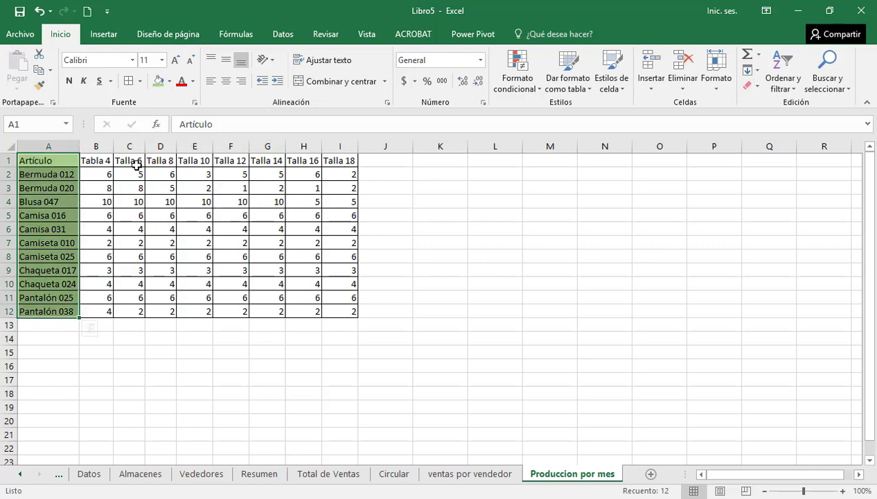
{"action": "left_click", "coordinate": [69, 81]}
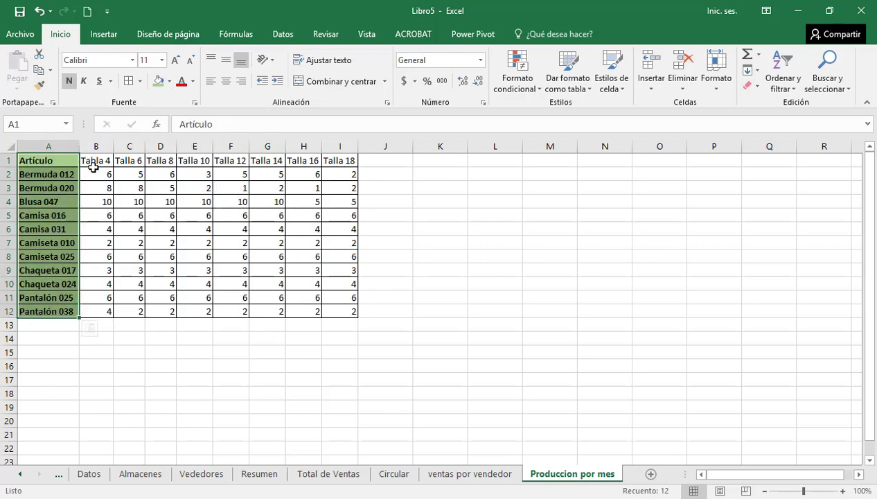
Make the size headers in B1:I1 bold and fill them with the same light green
{"action": "left_click_drag", "start_coordinate": [94, 161], "coordinate": [329, 162]}
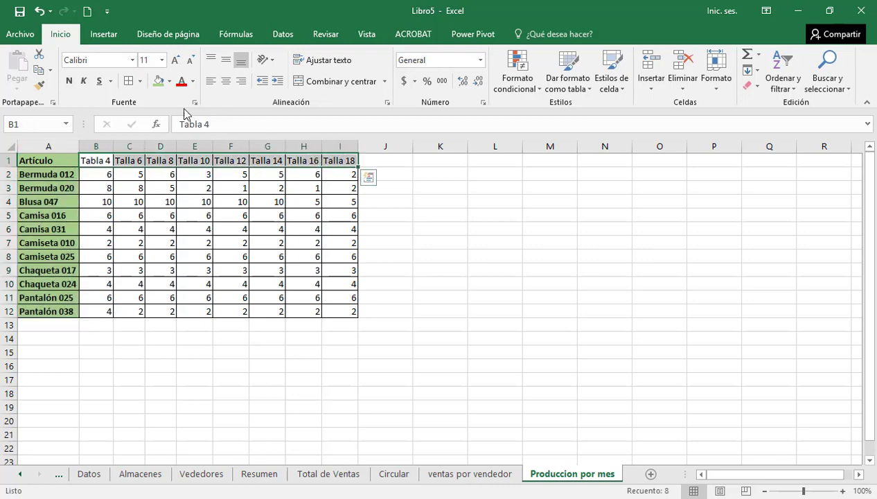
{"action": "left_click", "coordinate": [70, 81]}
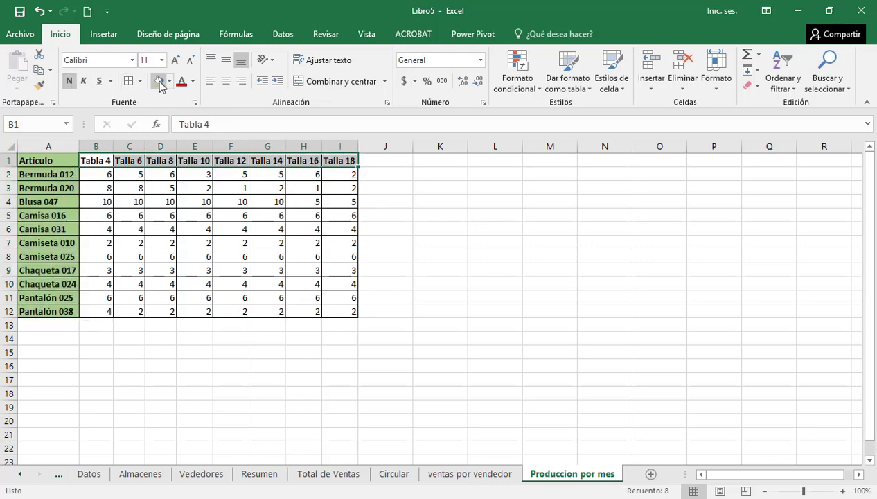
{"action": "left_click", "coordinate": [195, 216]}
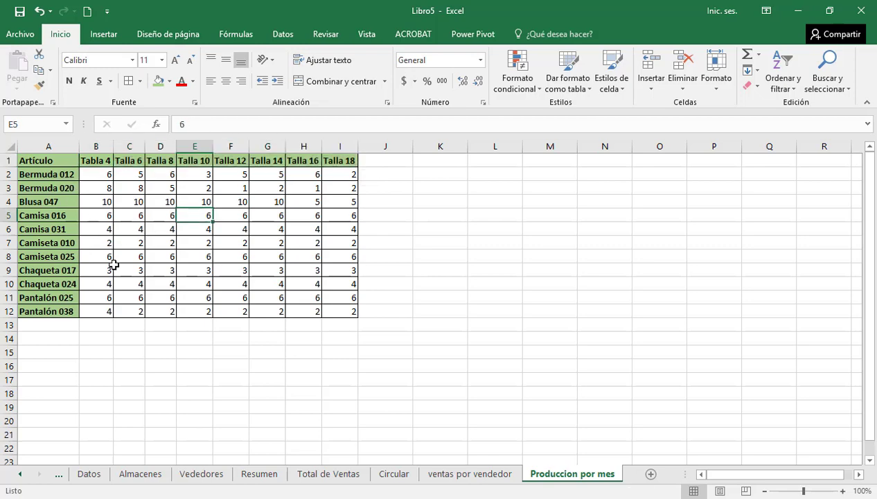
{"action": "left_click_drag", "start_coordinate": [62, 161], "coordinate": [63, 313]}
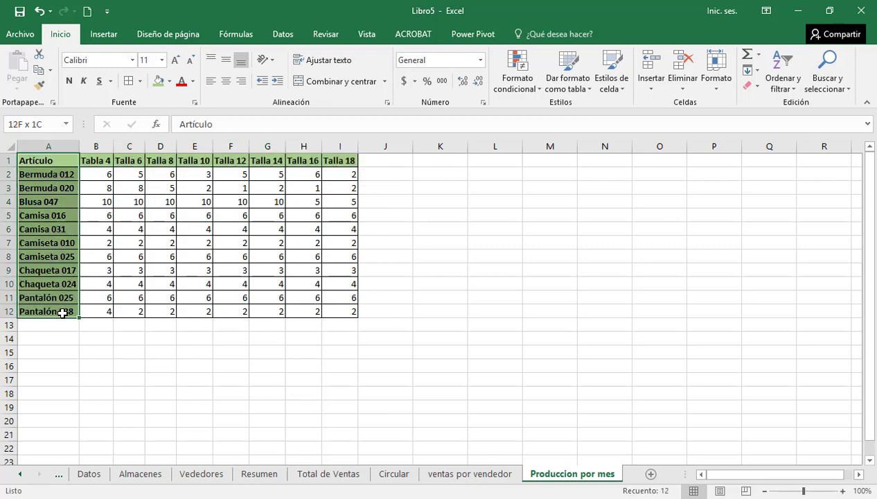
{"action": "left_click", "coordinate": [149, 244]}
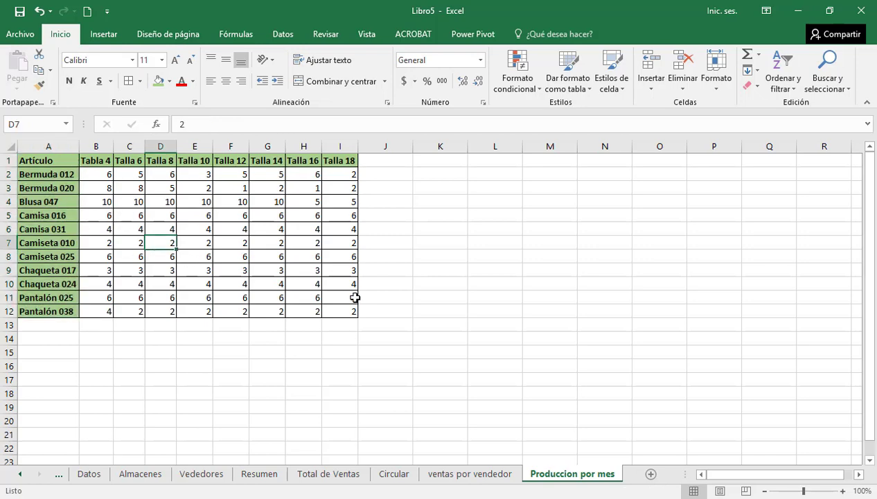
{"action": "left_click", "coordinate": [229, 258]}
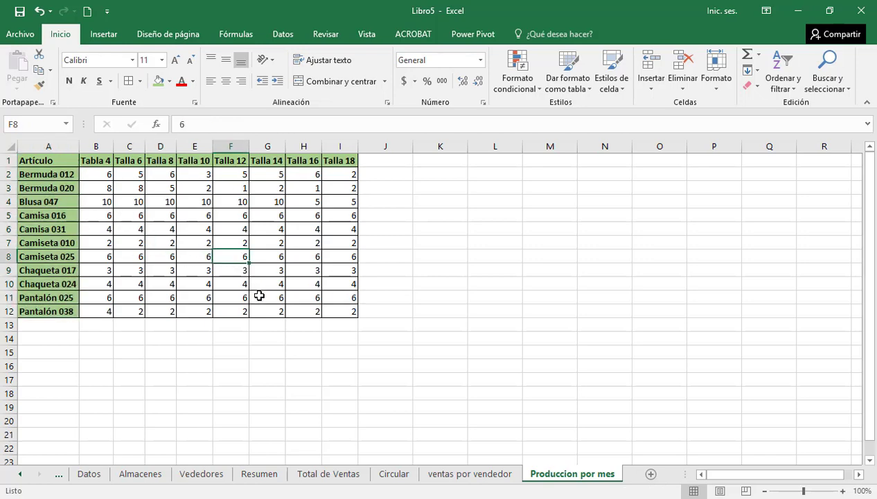
{"action": "left_click", "coordinate": [126, 210]}
{"action": "left_click", "coordinate": [61, 176]}
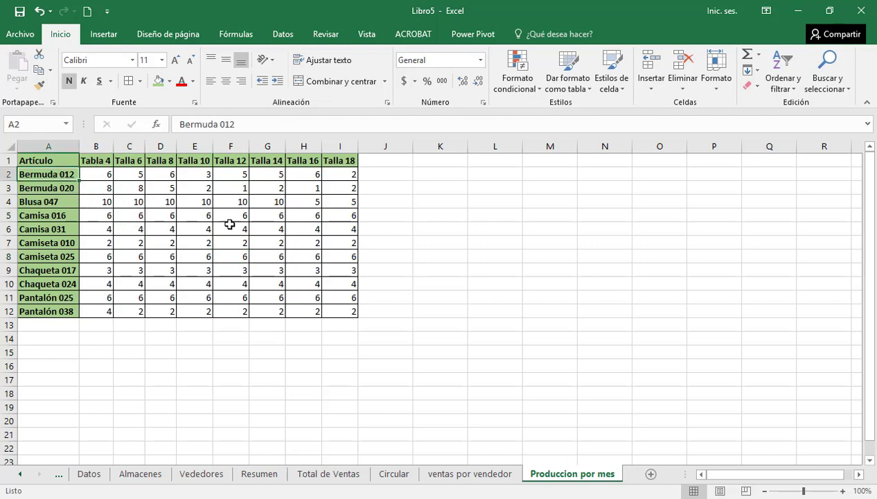
{"action": "left_click", "coordinate": [188, 257]}
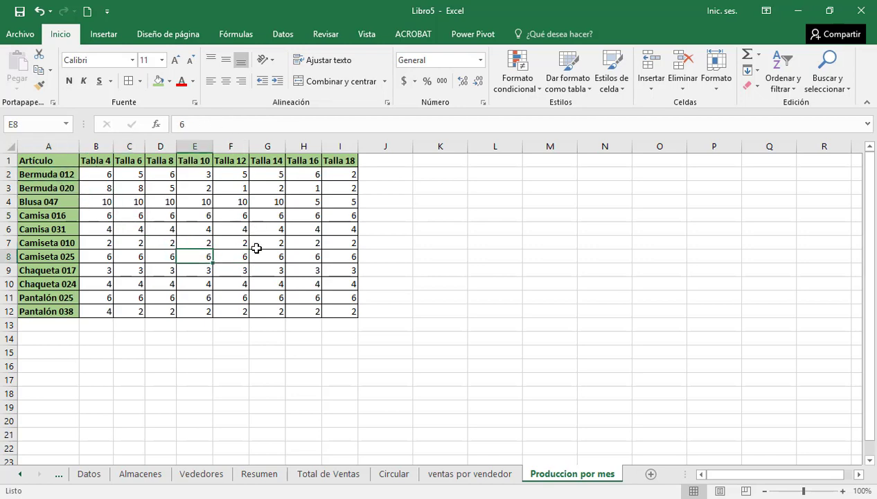
{"action": "left_click", "coordinate": [497, 292]}
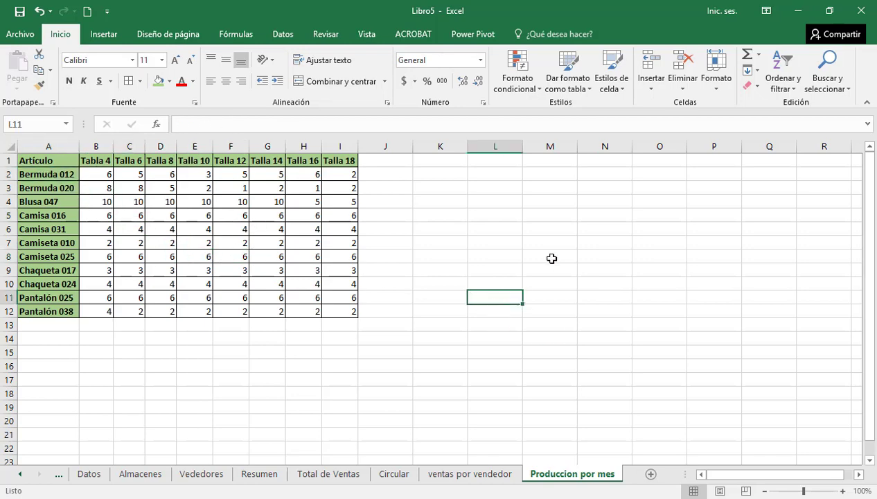
{"action": "left_click", "coordinate": [104, 34]}
{"action": "left_click", "coordinate": [23, 66]}
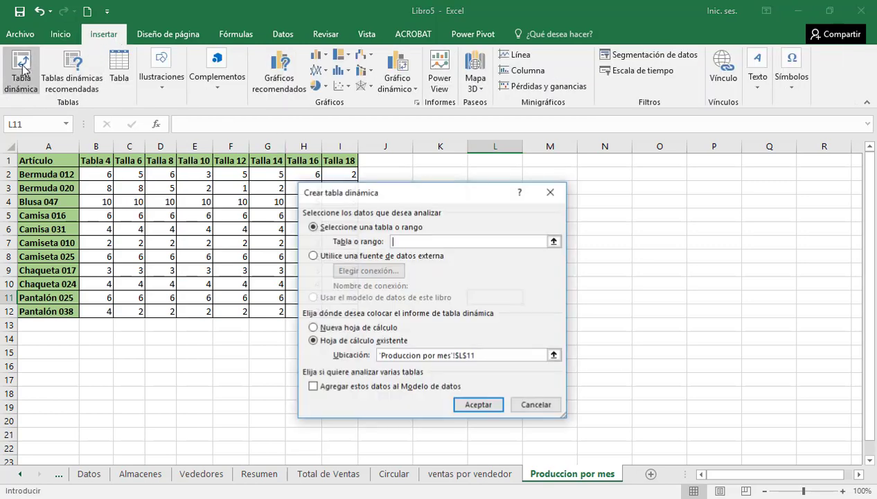
{"action": "left_click", "coordinate": [536, 405]}
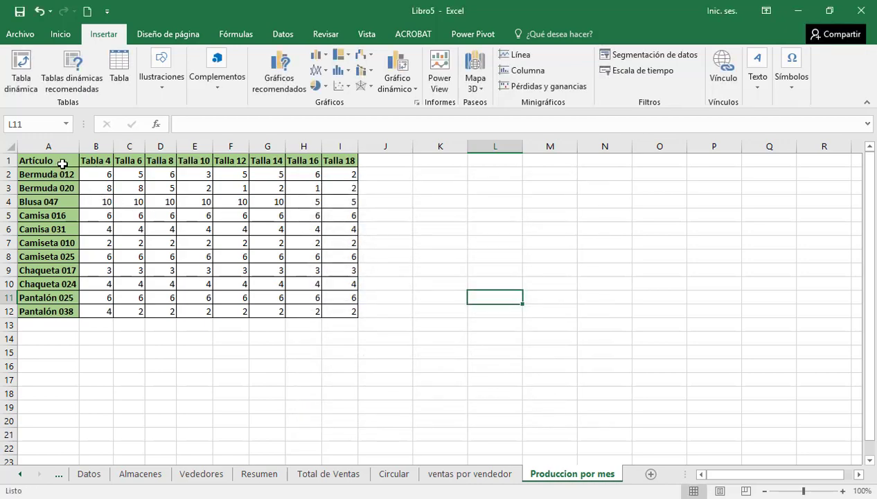
Create a pivot table on a new worksheet from the production table A1:I12 of the Produccion por mes sheet
{"action": "left_click", "coordinate": [58, 156]}
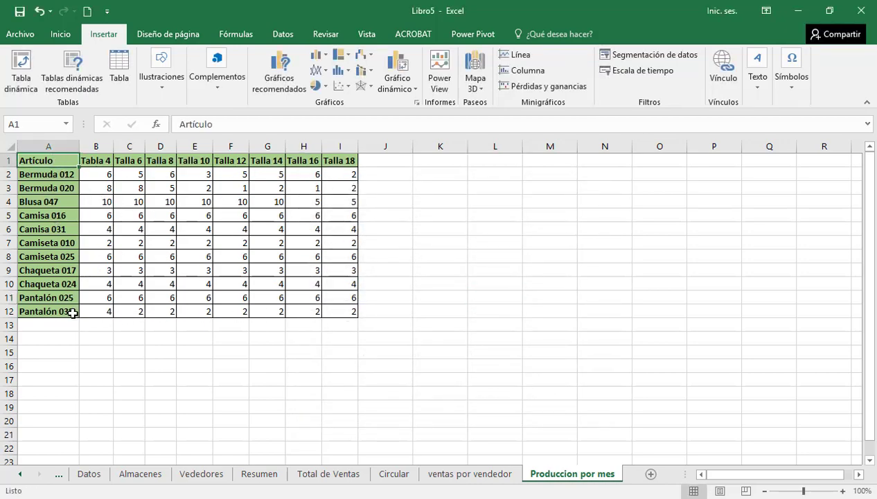
{"action": "left_click", "coordinate": [21, 69]}
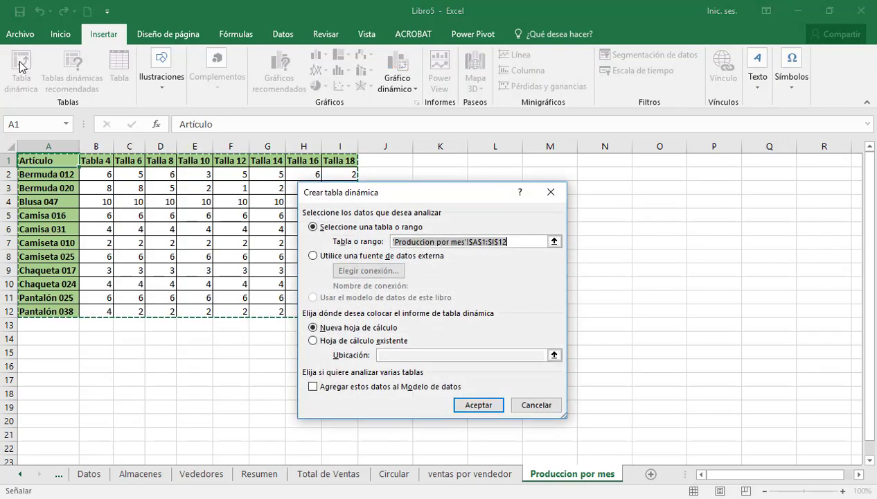
{"action": "left_click_drag", "start_coordinate": [348, 199], "coordinate": [453, 177]}
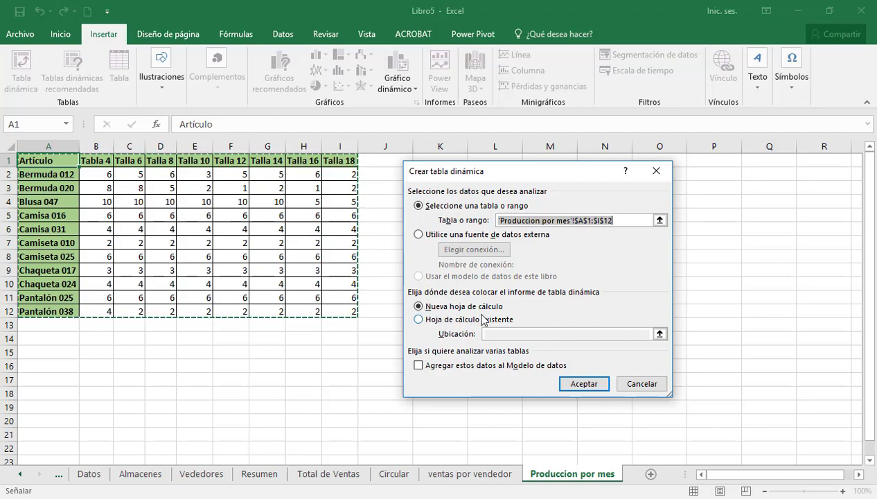
{"action": "left_click", "coordinate": [579, 385]}
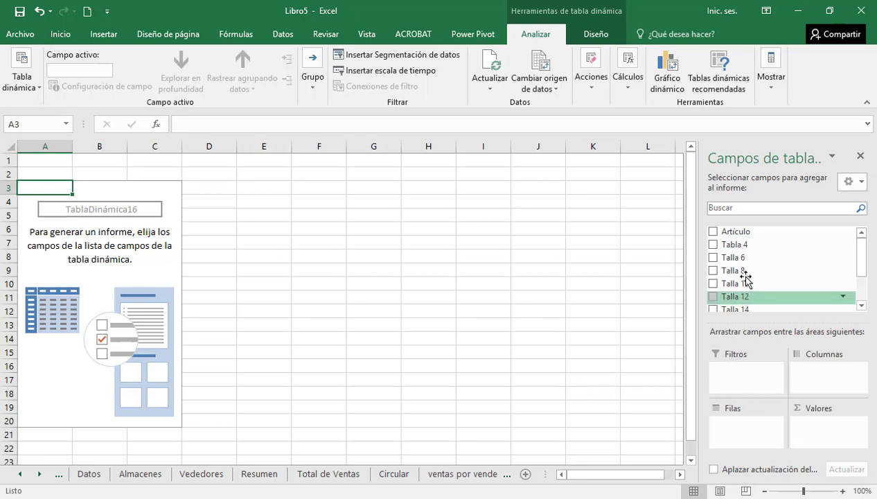
Place Tabla 4 in the pivot table's rows and Artículo in its columns, and look over the resulting row and column labels
{"action": "left_click_drag", "start_coordinate": [741, 246], "coordinate": [749, 424]}
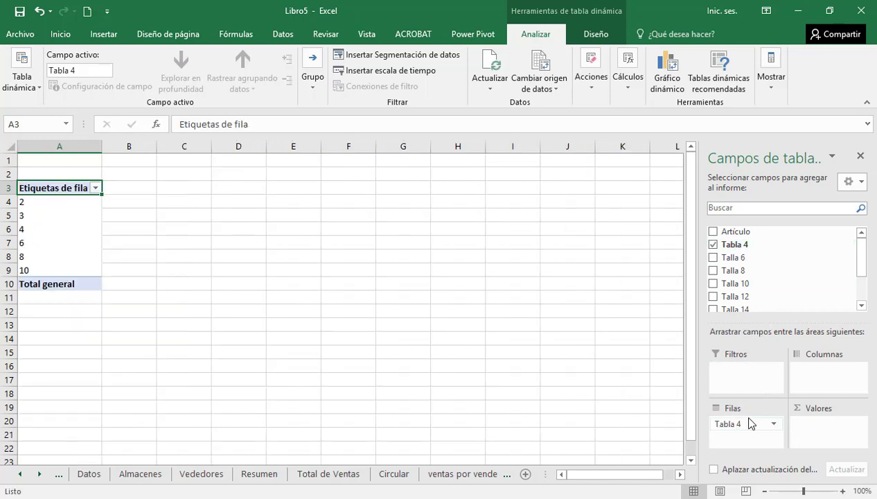
{"action": "left_click_drag", "start_coordinate": [742, 231], "coordinate": [808, 393]}
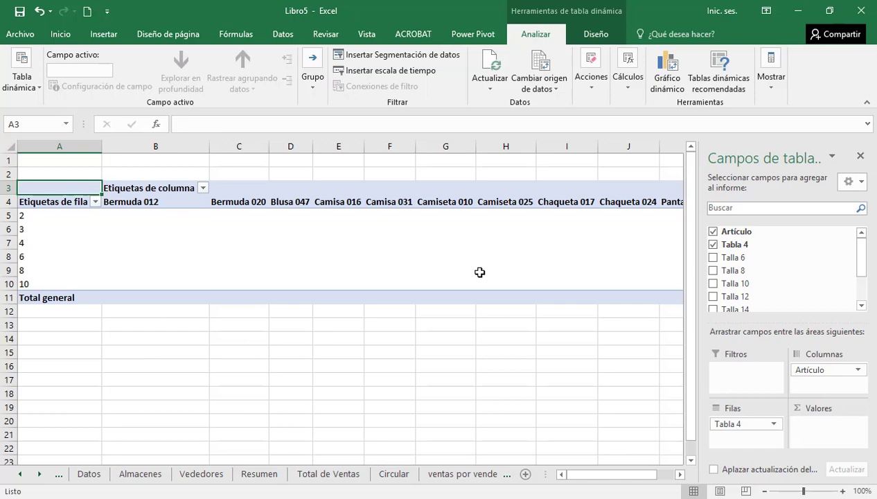
{"action": "left_click", "coordinate": [56, 217]}
{"action": "left_click", "coordinate": [49, 231]}
{"action": "left_click", "coordinate": [46, 243]}
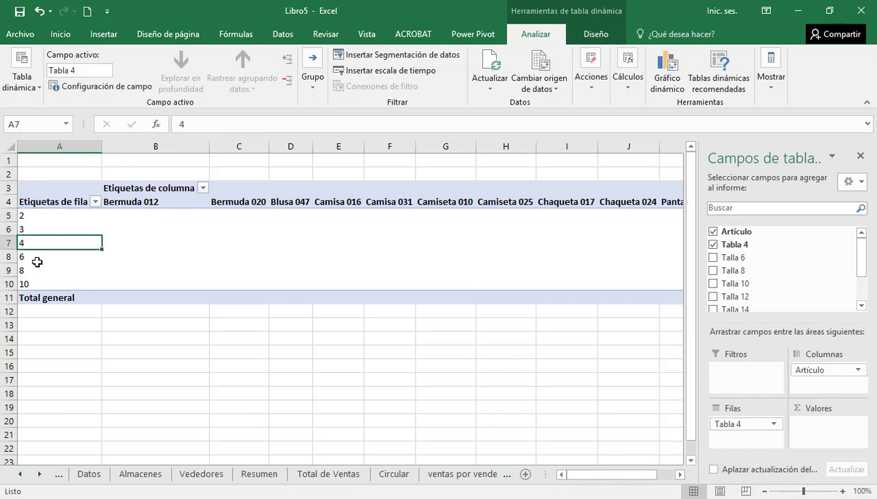
{"action": "left_click", "coordinate": [29, 269]}
{"action": "left_click", "coordinate": [135, 199]}
{"action": "left_click", "coordinate": [374, 200]}
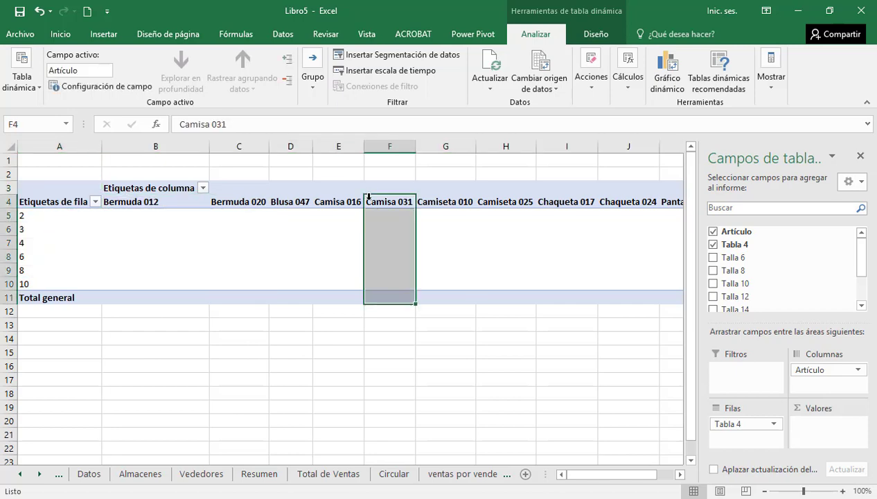
{"action": "left_click", "coordinate": [451, 200]}
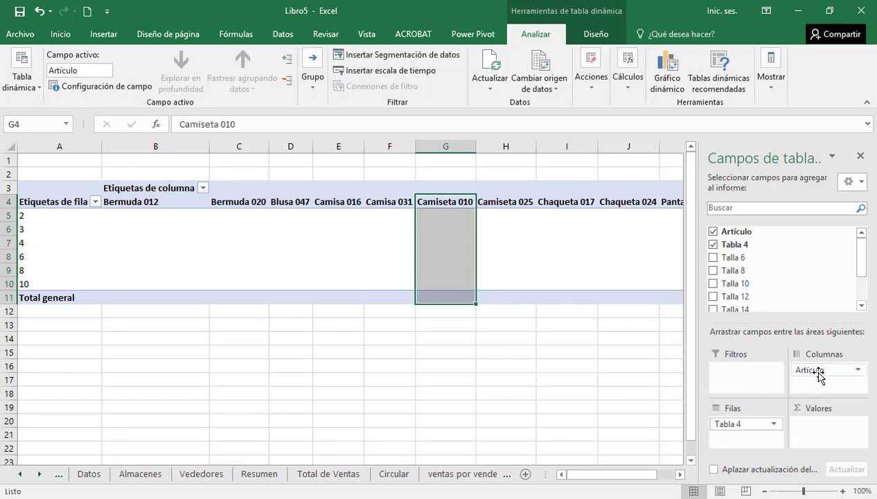
Swap the pivot layout so Artículo is in rows and Tabla 4 in columns, and look over the article and quantity labels
{"action": "mouse_move", "coordinate": [816, 372]}
{"action": "left_mouse_down"}
{"action": "mouse_move", "coordinate": [807, 411]}
{"action": "mouse_move", "coordinate": [748, 446]}
{"action": "mouse_move", "coordinate": [824, 381]}
{"action": "left_mouse_up"}
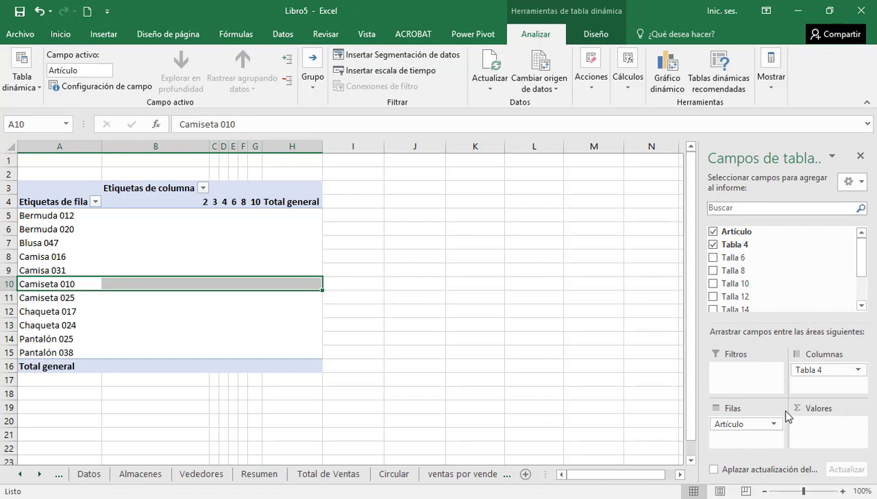
{"action": "left_click", "coordinate": [38, 219]}
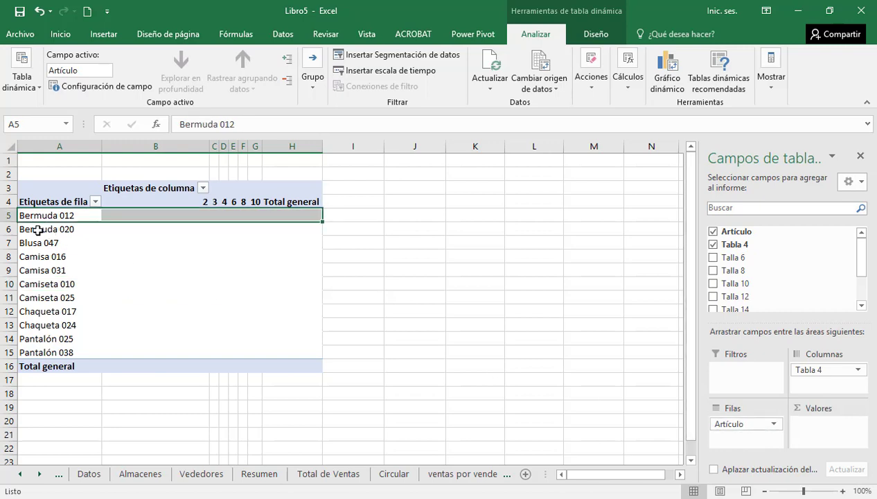
{"action": "left_click", "coordinate": [38, 230]}
{"action": "left_click", "coordinate": [33, 242]}
{"action": "left_click", "coordinate": [32, 256]}
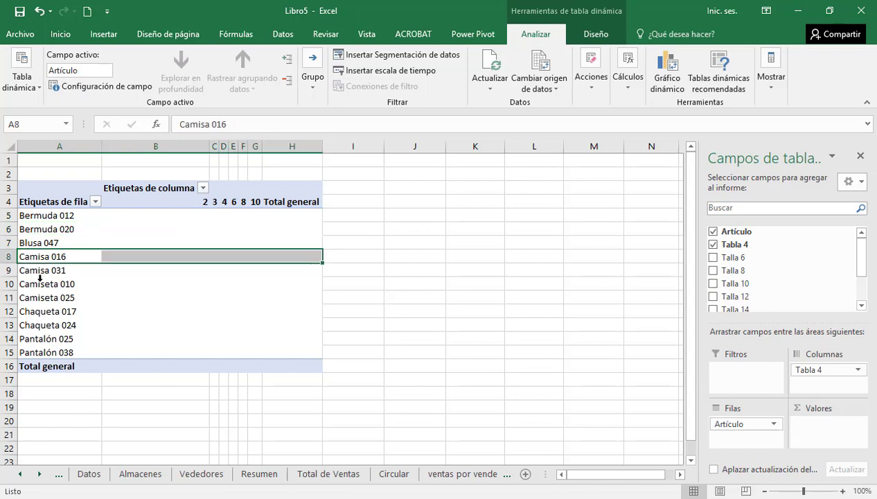
{"action": "left_click", "coordinate": [39, 277]}
{"action": "left_click", "coordinate": [206, 203]}
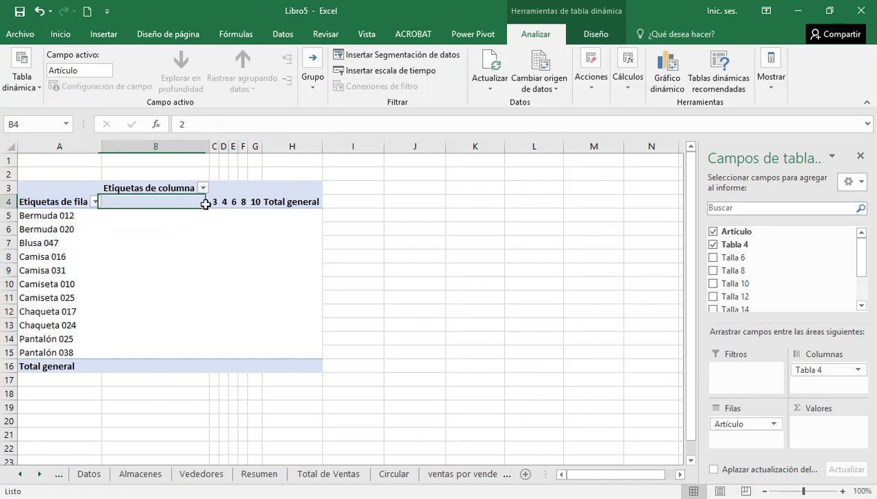
{"action": "left_click_drag", "start_coordinate": [216, 202], "coordinate": [246, 203]}
{"action": "left_click", "coordinate": [246, 202]}
{"action": "left_click", "coordinate": [257, 201]}
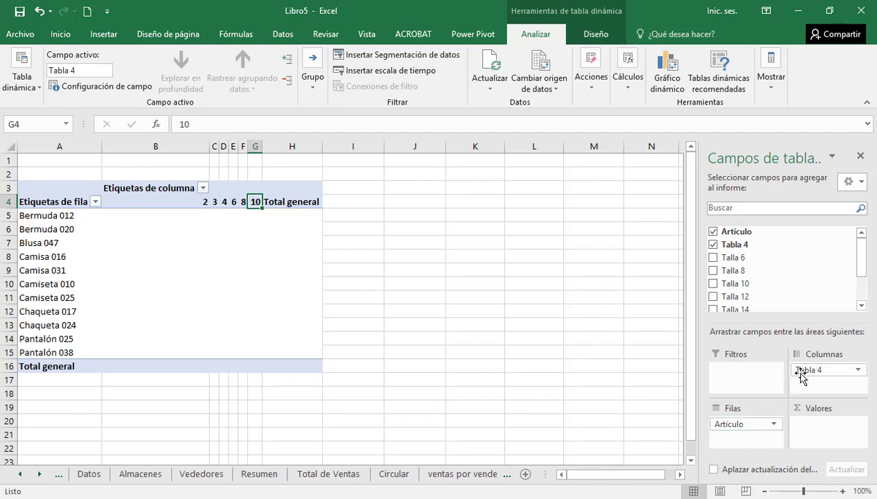
Move Tabla 4 from columns to values and check the Tabla 4 sums for the first three articles
{"action": "left_click_drag", "start_coordinate": [802, 373], "coordinate": [817, 425]}
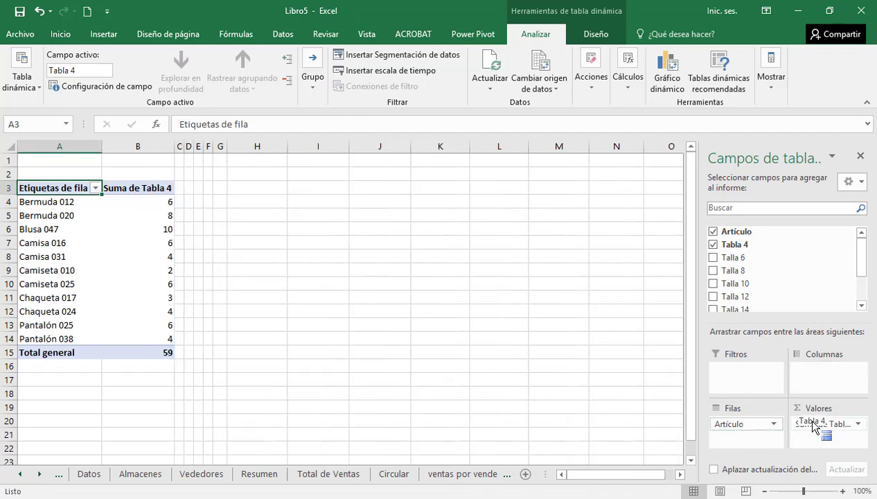
{"action": "left_click", "coordinate": [39, 204]}
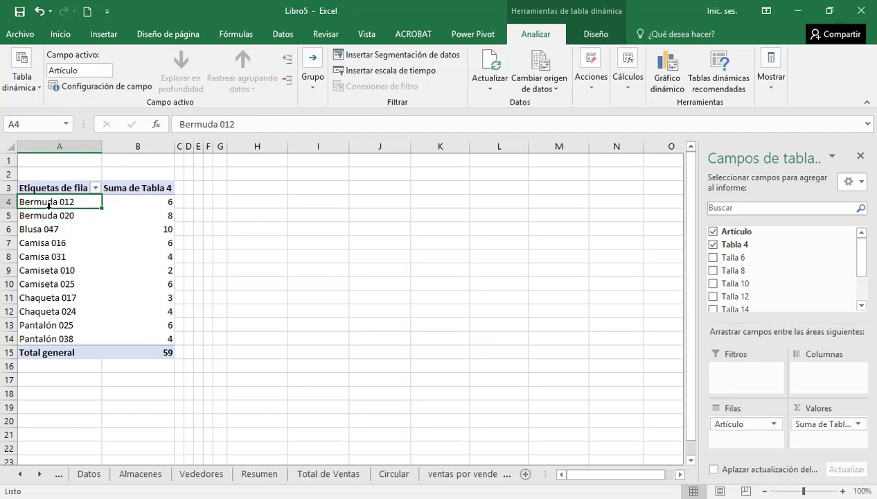
{"action": "left_click", "coordinate": [140, 201]}
{"action": "left_click", "coordinate": [65, 217]}
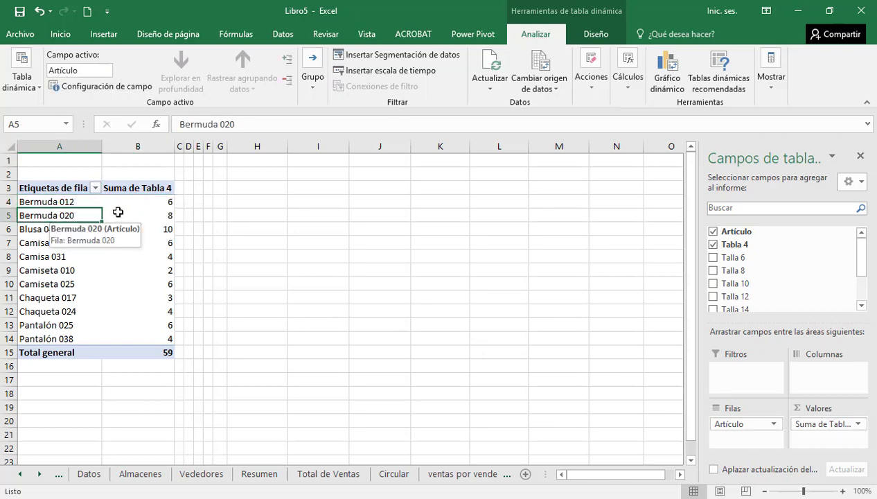
{"action": "left_click", "coordinate": [139, 215]}
{"action": "left_click", "coordinate": [57, 228]}
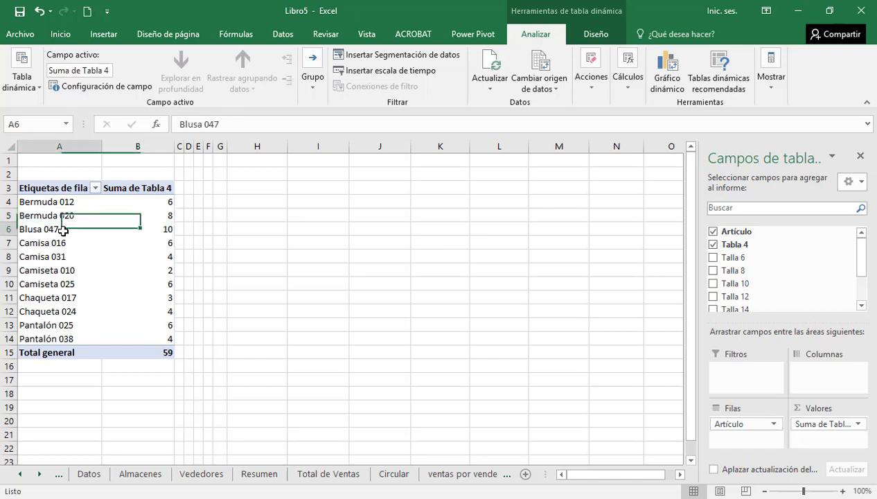
{"action": "left_click", "coordinate": [166, 229]}
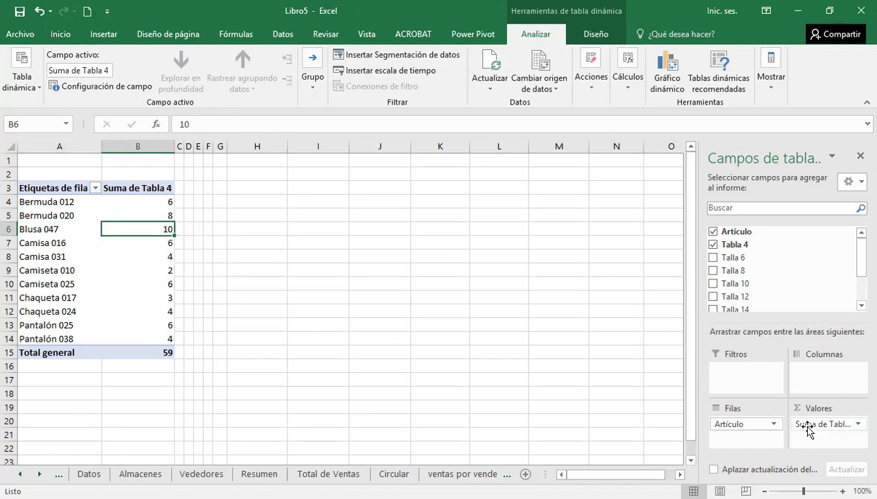
Remove Artículo from the rows and Tabla 4 from the values, leaving the pivot table empty
{"action": "left_click_drag", "start_coordinate": [738, 424], "coordinate": [771, 306]}
{"action": "left_click_drag", "start_coordinate": [824, 423], "coordinate": [806, 278]}
Build the pivot table with Artículo in rows and the sum of Talla 16 in values, and review the quantities by article
{"action": "mouse_move", "coordinate": [861, 275]}
{"action": "left_mouse_down"}
{"action": "mouse_move", "coordinate": [865, 253]}
{"action": "mouse_move", "coordinate": [864, 273]}
{"action": "left_mouse_up"}
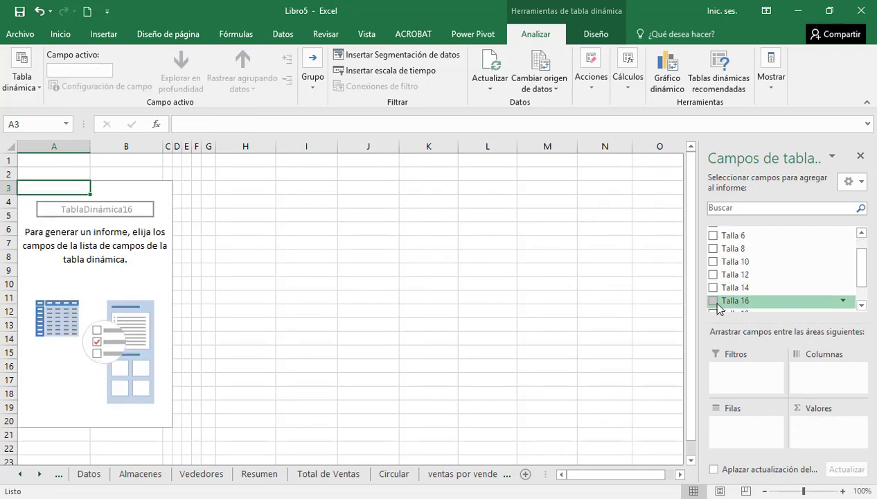
{"action": "left_click_drag", "start_coordinate": [717, 302], "coordinate": [740, 424]}
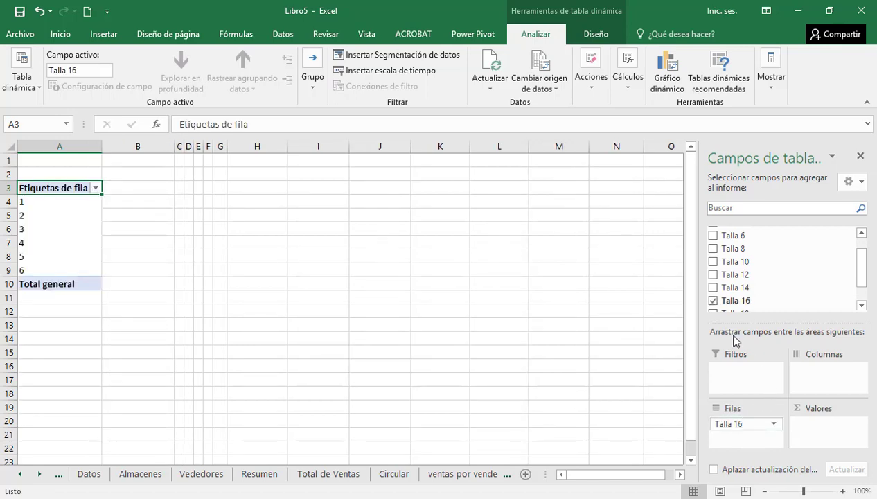
{"action": "scroll", "coordinate": [865, 274], "scroll_direction": "up", "scroll_amount": 1}
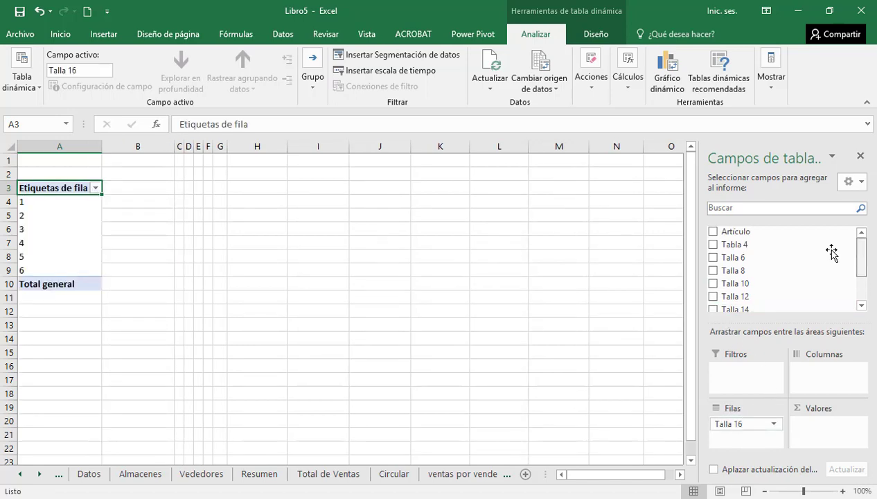
{"action": "left_click_drag", "start_coordinate": [735, 231], "coordinate": [830, 428]}
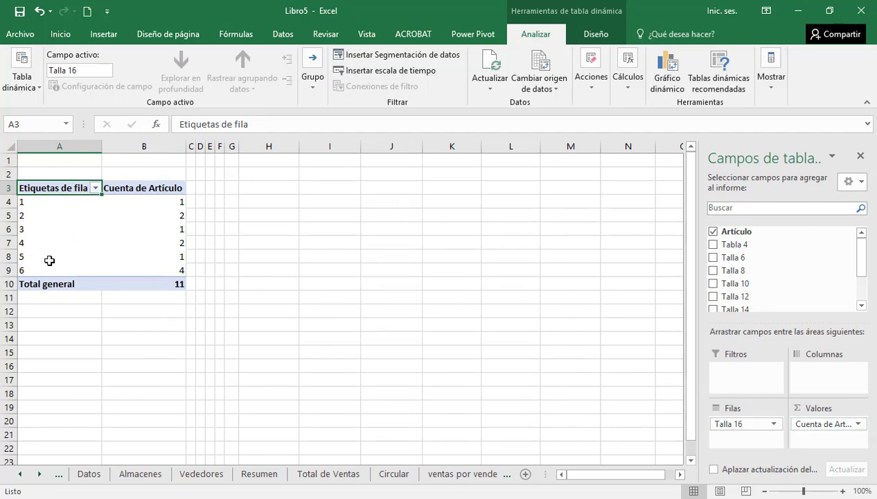
{"action": "left_click_drag", "start_coordinate": [818, 424], "coordinate": [748, 461]}
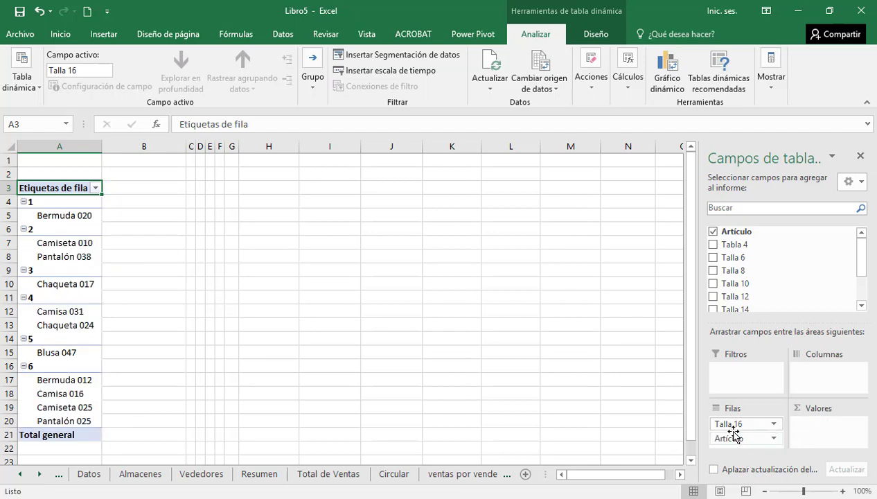
{"action": "left_click_drag", "start_coordinate": [730, 426], "coordinate": [812, 426]}
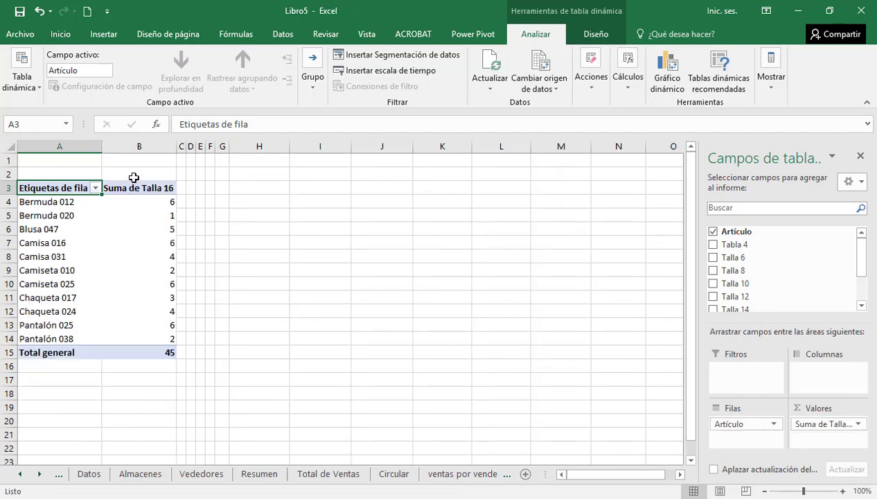
{"action": "left_click", "coordinate": [43, 204]}
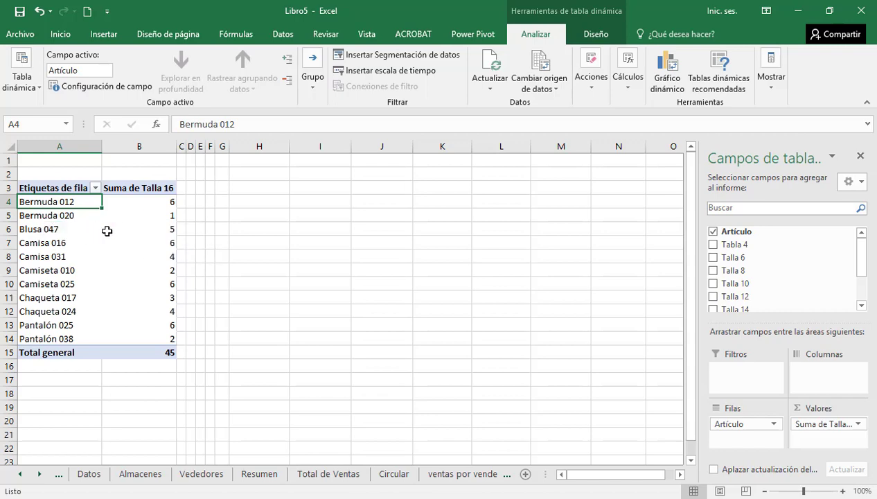
{"action": "left_click", "coordinate": [149, 232]}
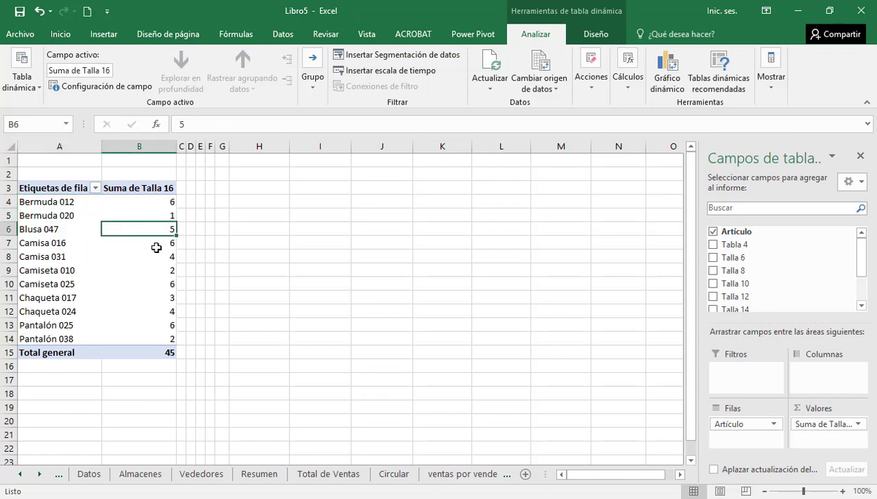
{"action": "left_click_drag", "start_coordinate": [157, 201], "coordinate": [163, 337]}
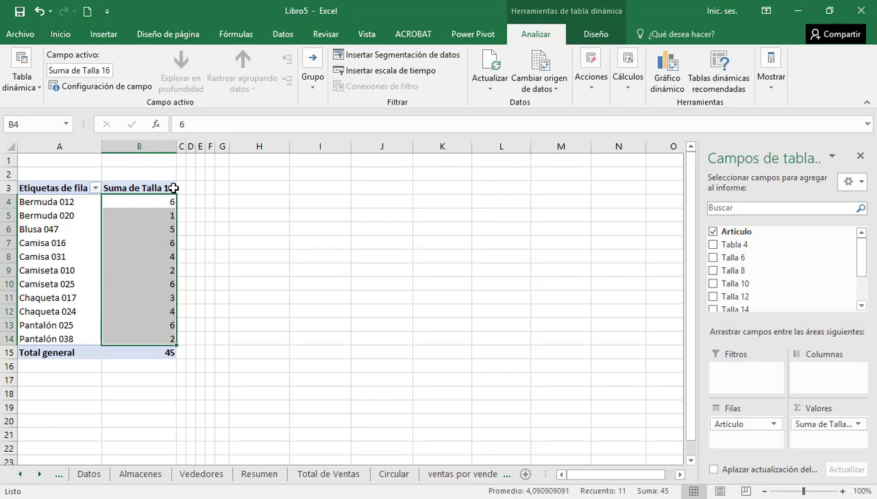
{"action": "left_click", "coordinate": [72, 208]}
{"action": "left_click", "coordinate": [163, 257]}
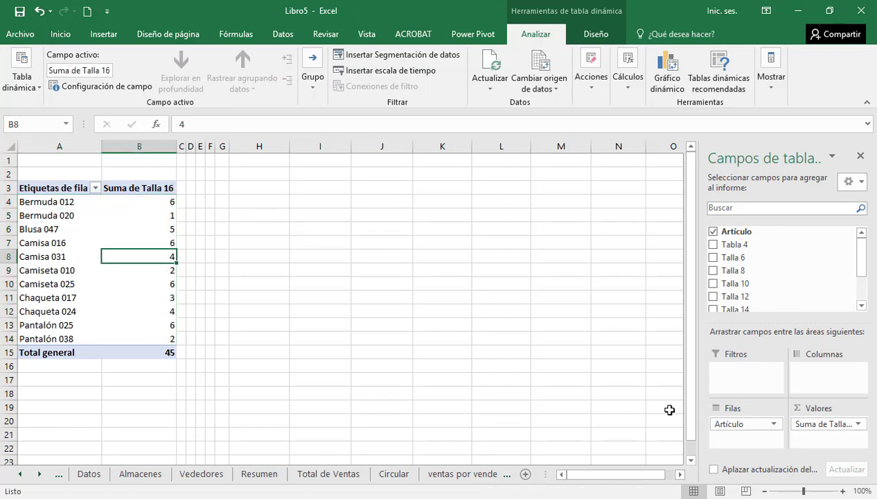
Try Talla 16 in rows with Artículo in columns, and restore Artículo in rows with the sum of Talla 16 in values
{"action": "mouse_move", "coordinate": [744, 424]}
{"action": "left_mouse_down"}
{"action": "mouse_move", "coordinate": [761, 389]}
{"action": "mouse_move", "coordinate": [819, 409]}
{"action": "mouse_move", "coordinate": [756, 430]}
{"action": "left_mouse_up"}
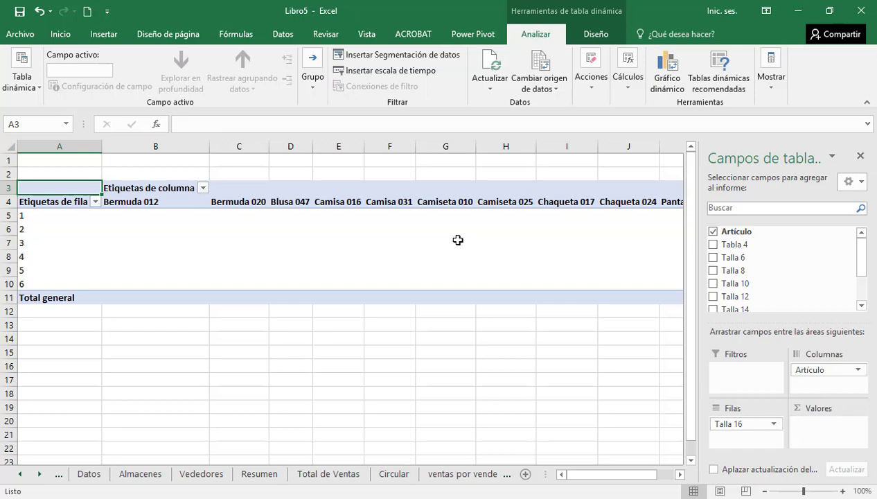
{"action": "left_click_drag", "start_coordinate": [728, 426], "coordinate": [810, 446]}
{"action": "left_click_drag", "start_coordinate": [812, 369], "coordinate": [751, 428]}
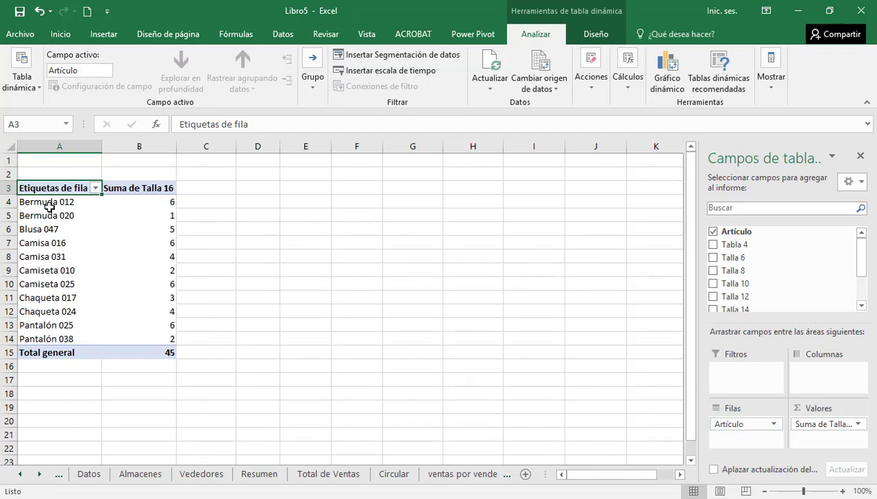
{"action": "left_click_drag", "start_coordinate": [46, 202], "coordinate": [57, 337]}
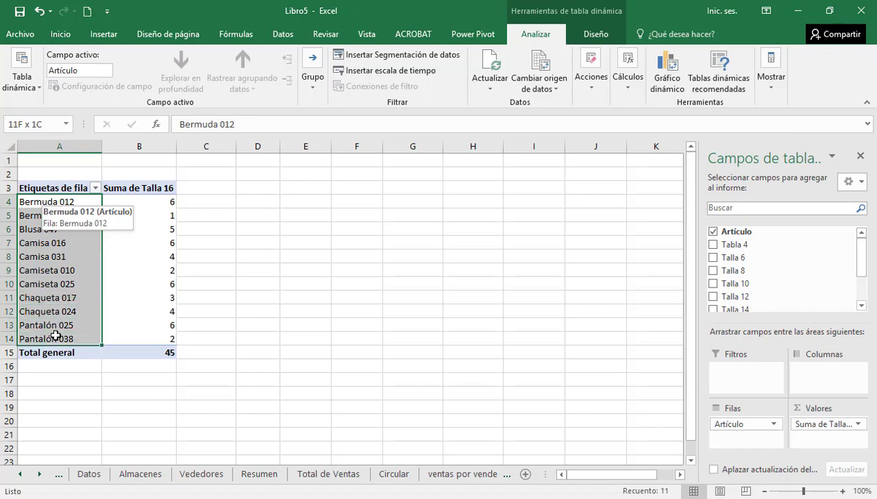
{"action": "left_click", "coordinate": [147, 188]}
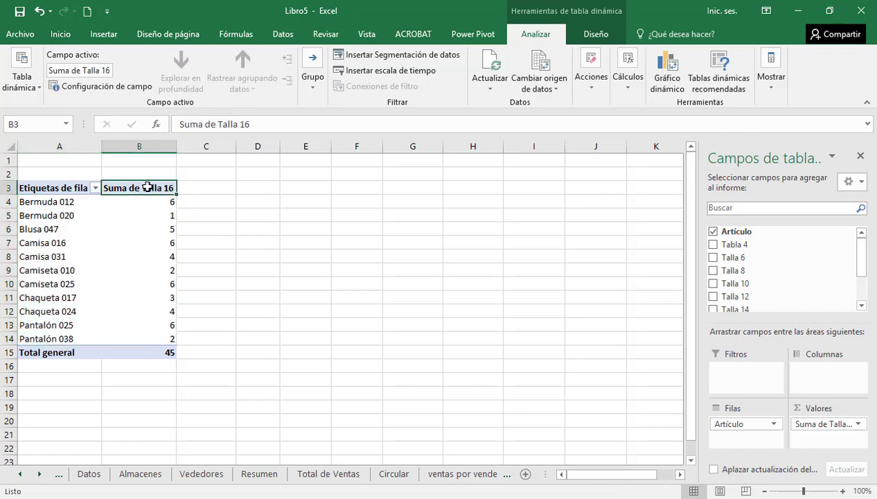
Review the Talla 16 sums for each article in the pivot table, from Bermuda 012 down to the camisas and camisetas
{"action": "left_click", "coordinate": [133, 201]}
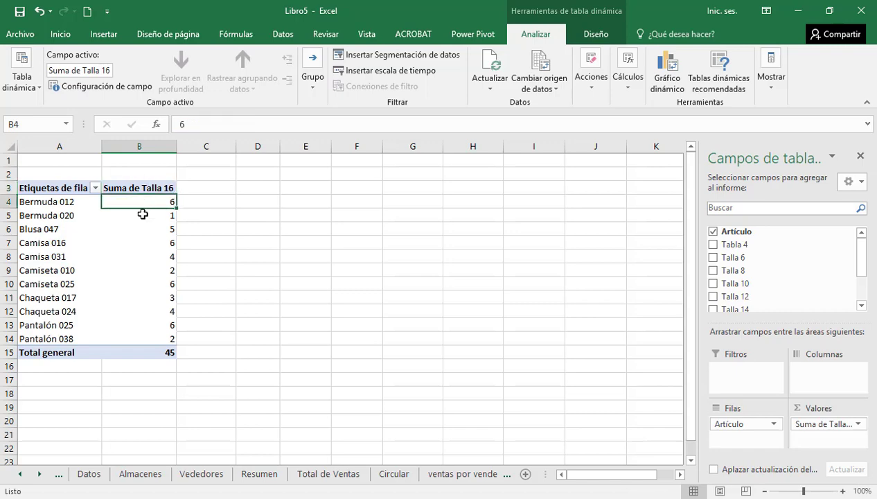
{"action": "left_click", "coordinate": [142, 215]}
{"action": "left_click", "coordinate": [139, 241]}
{"action": "left_click", "coordinate": [62, 205]}
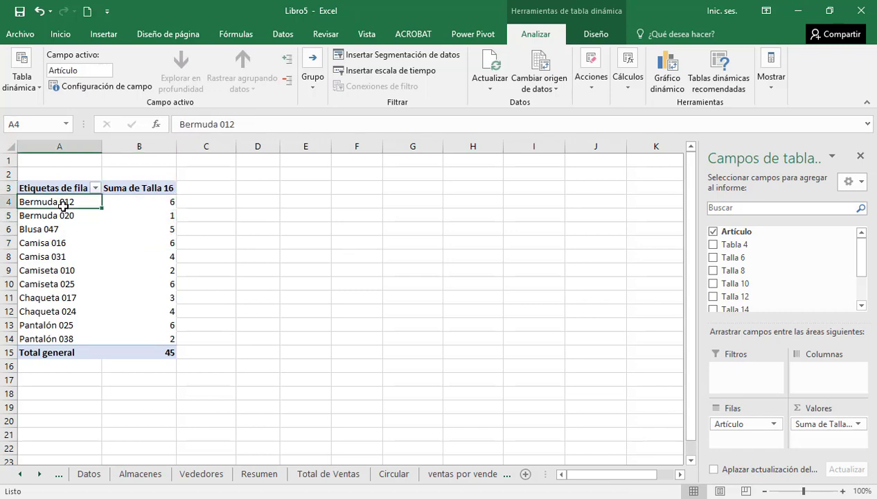
{"action": "left_click", "coordinate": [137, 203]}
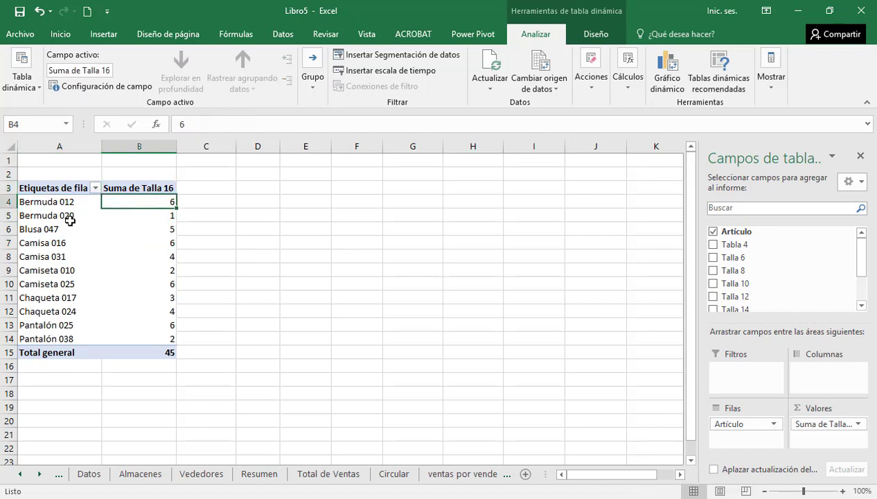
{"action": "left_click", "coordinate": [61, 217]}
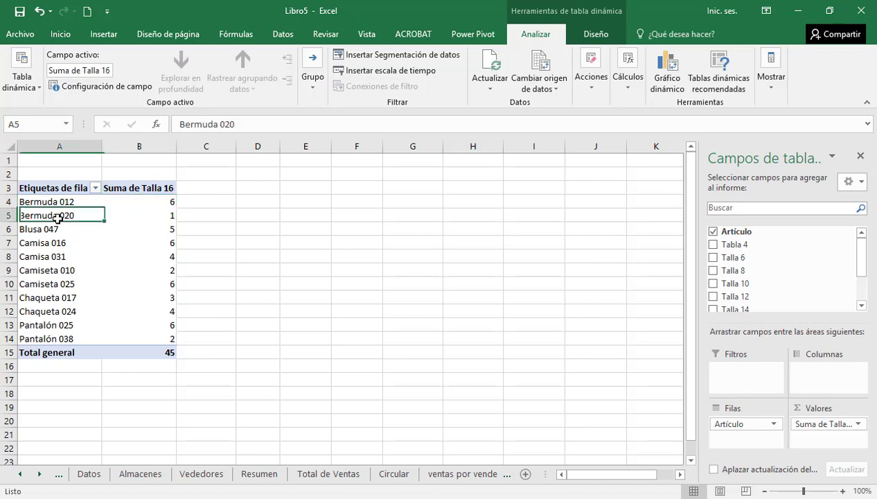
{"action": "left_click", "coordinate": [144, 224]}
{"action": "left_click", "coordinate": [47, 243]}
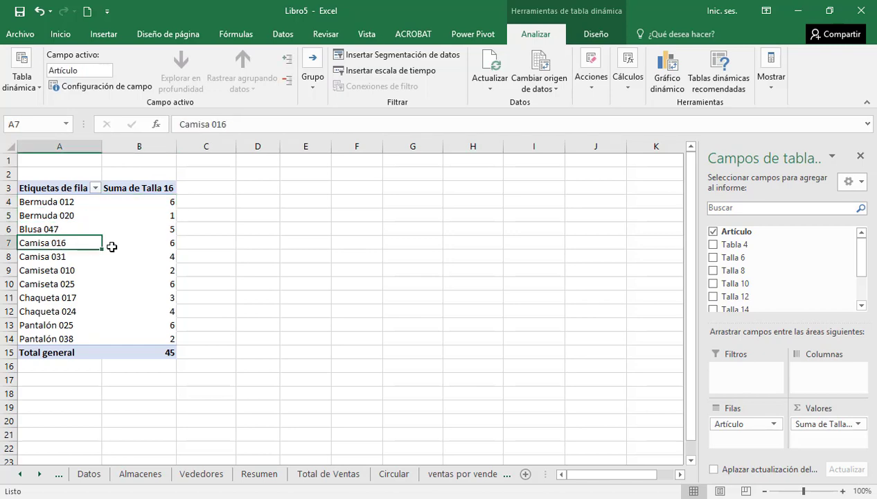
{"action": "left_click", "coordinate": [150, 253]}
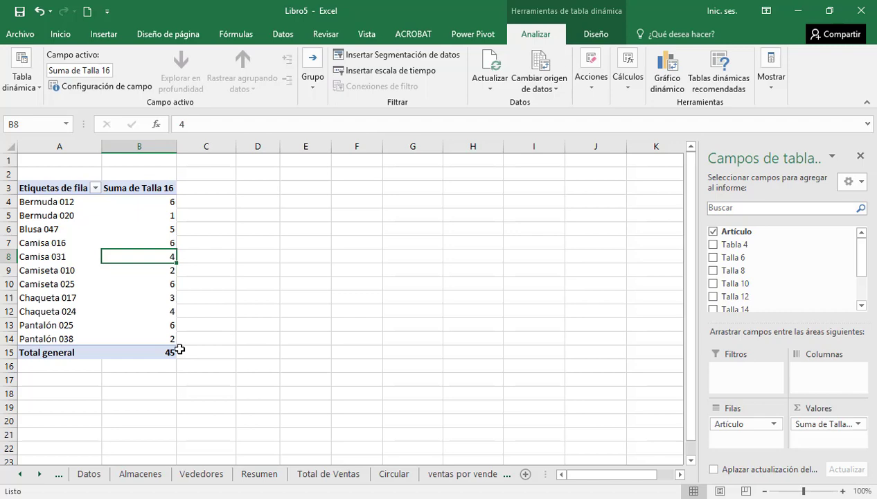
{"action": "left_click", "coordinate": [90, 273]}
{"action": "left_click", "coordinate": [53, 216]}
{"action": "left_click", "coordinate": [143, 255]}
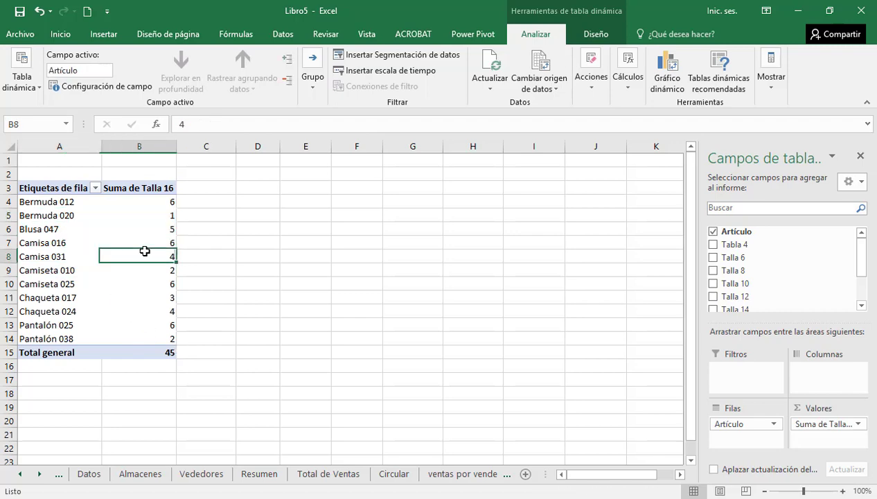
Apply the dark blue pivot table style with black header and total rows to the Talla 16 summary
{"action": "left_click", "coordinate": [598, 35]}
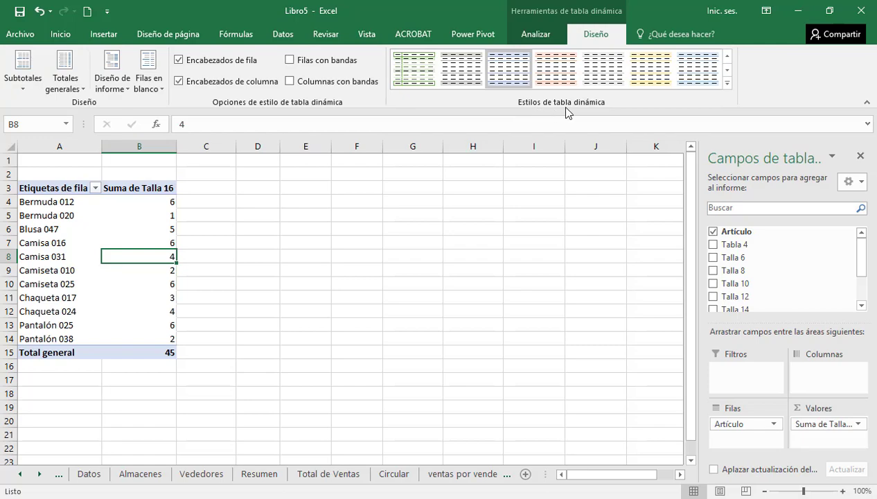
{"action": "left_click", "coordinate": [730, 89]}
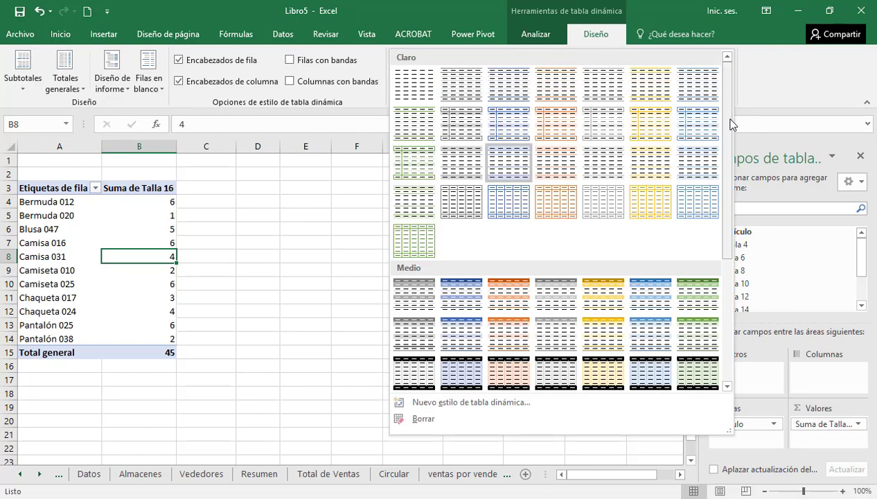
{"action": "left_click_drag", "start_coordinate": [729, 121], "coordinate": [737, 278]}
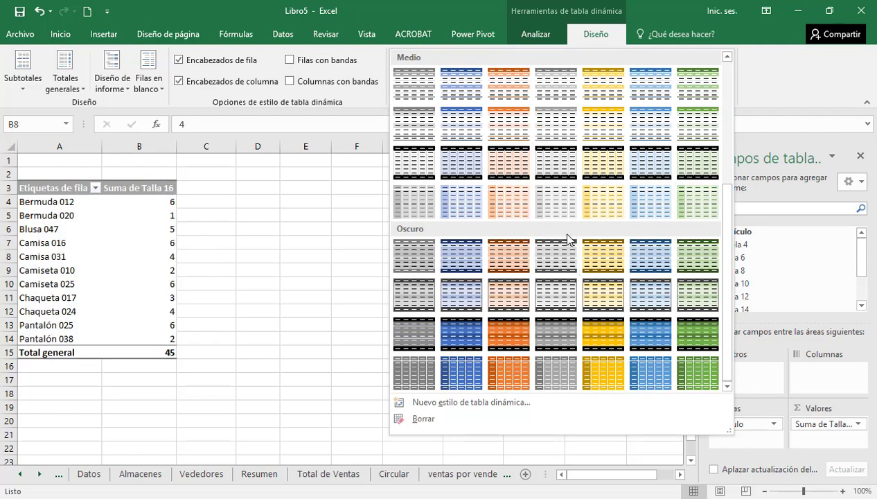
{"action": "left_click", "coordinate": [474, 336]}
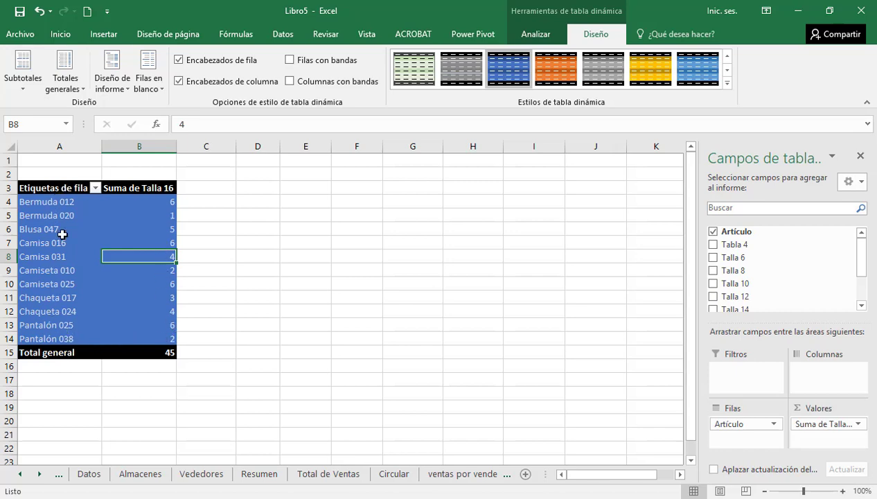
Change the pivot table style to the dark orange one with black header and total rows, and deselect the table
{"action": "left_click", "coordinate": [728, 83]}
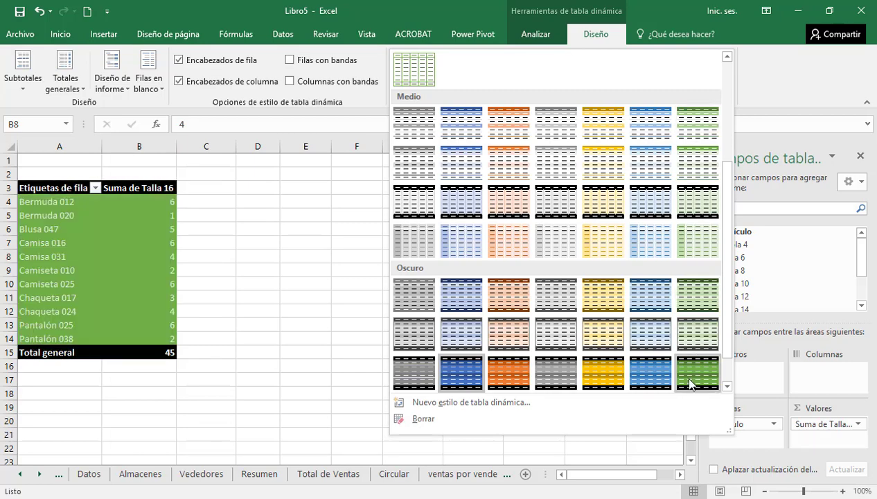
{"action": "left_click", "coordinate": [512, 372]}
{"action": "left_click", "coordinate": [312, 293]}
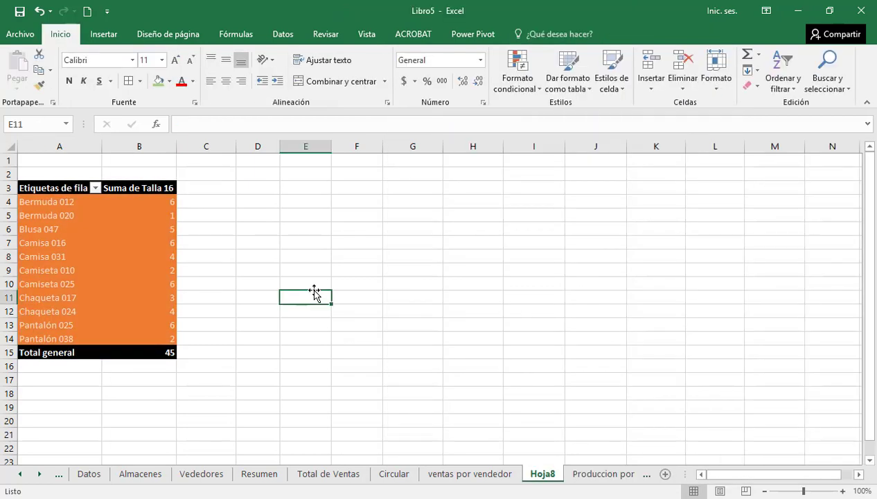
Rename the pivot table sheet Hoja8 as Talla 16
{"action": "double_click", "coordinate": [546, 475]}
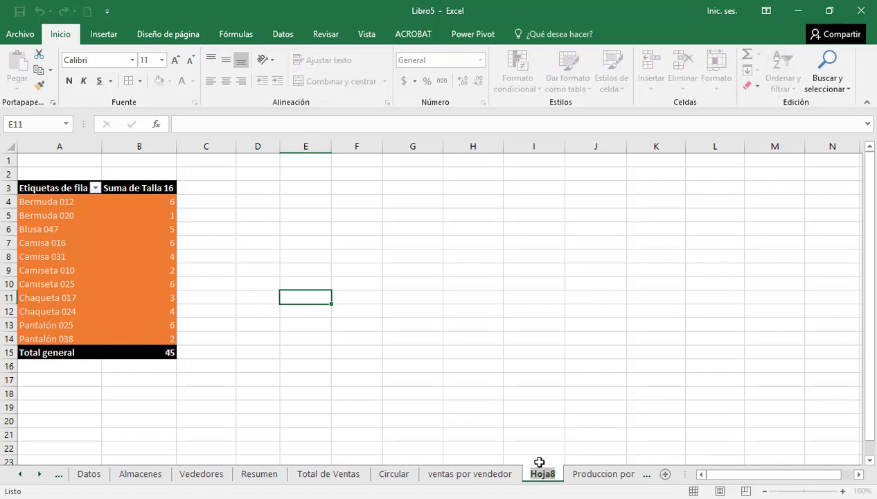
{"action": "type", "text": "Ta"}
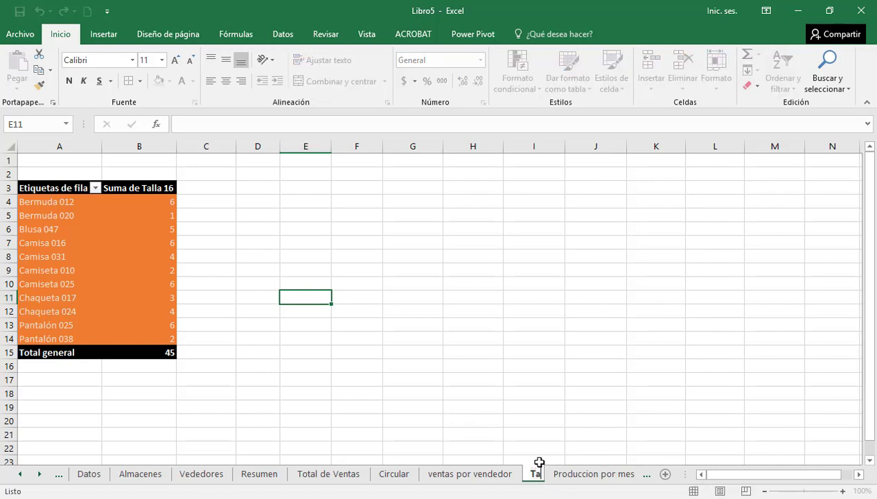
{"action": "type", "text": "lla 16"}
{"action": "key", "text": "Return"}
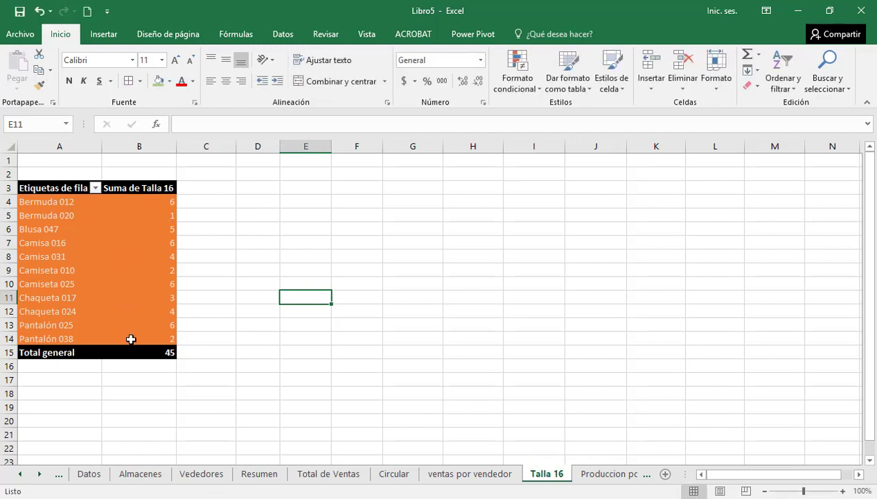
Move the Produccion por mes sheet between the Datos and Almacenes sheets
{"action": "left_click", "coordinate": [603, 476]}
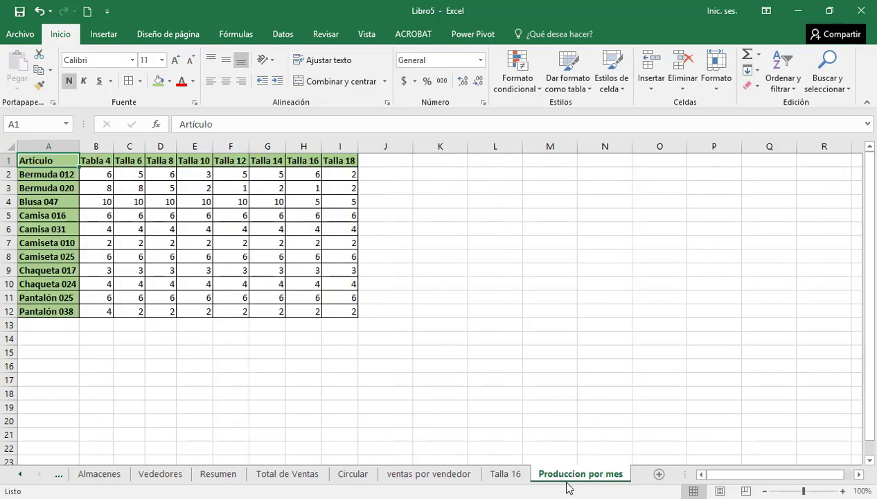
{"action": "left_click_drag", "start_coordinate": [575, 478], "coordinate": [156, 450]}
{"action": "left_click", "coordinate": [21, 475]}
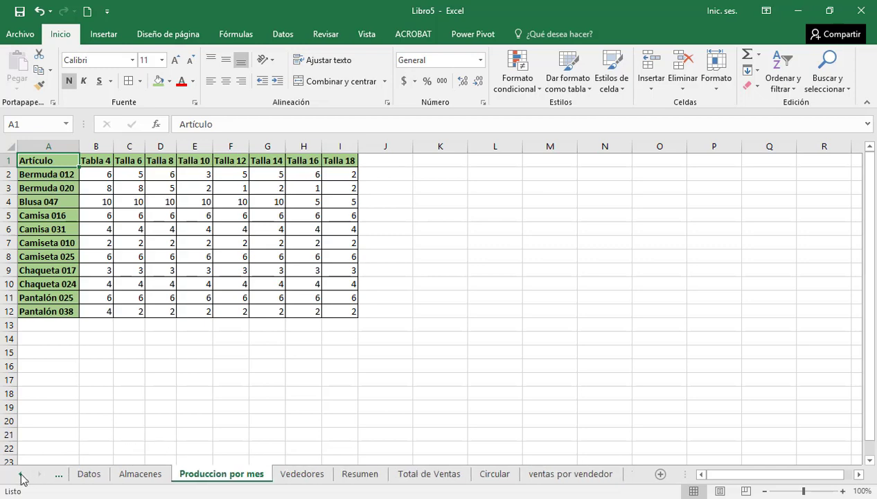
{"action": "left_click", "coordinate": [21, 475]}
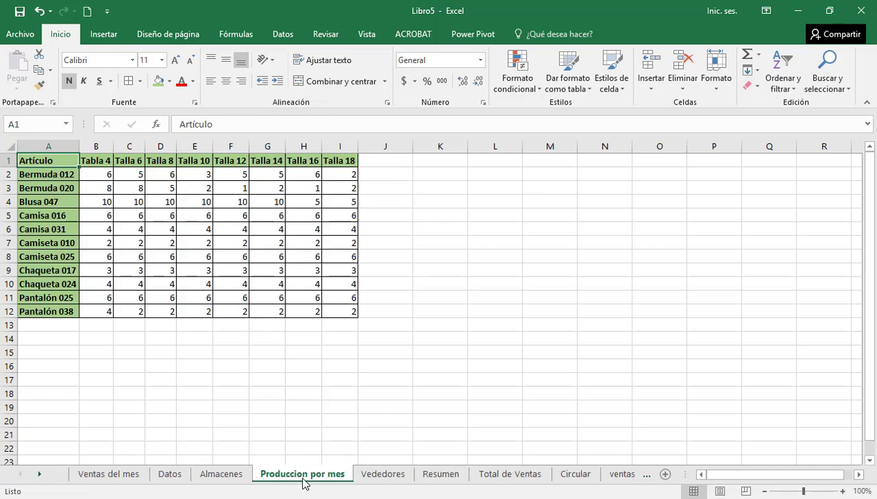
{"action": "left_click_drag", "start_coordinate": [295, 478], "coordinate": [239, 477]}
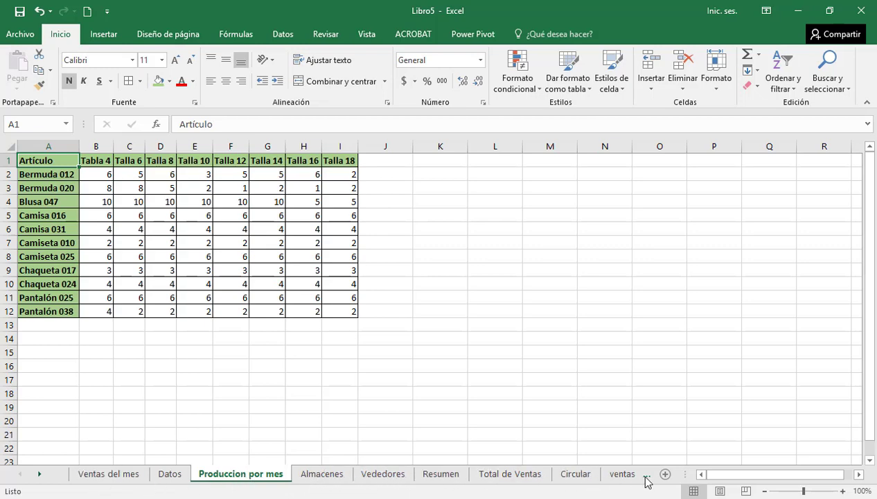
Look through the Ventas del mes and Datos sheets, and return to the Produccion por mes sheet
{"action": "left_click", "coordinate": [122, 477]}
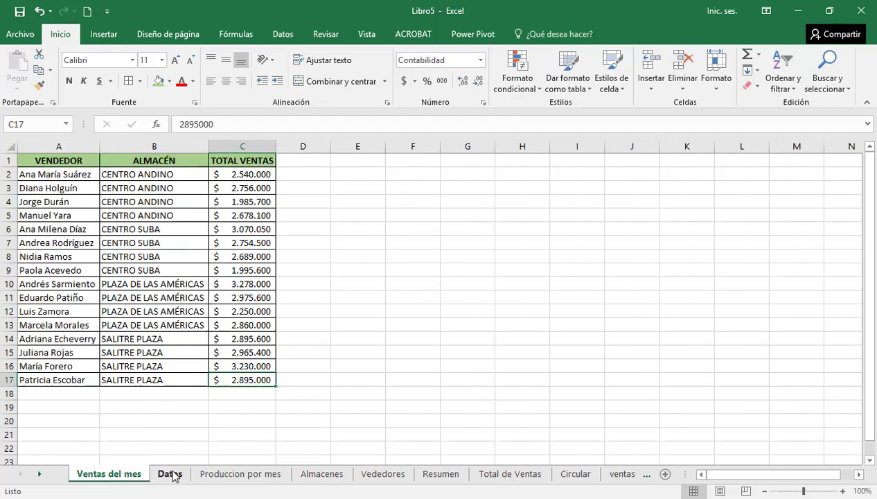
{"action": "left_click", "coordinate": [170, 475]}
{"action": "left_click", "coordinate": [226, 478]}
{"action": "left_click", "coordinate": [132, 476]}
{"action": "left_click", "coordinate": [166, 475]}
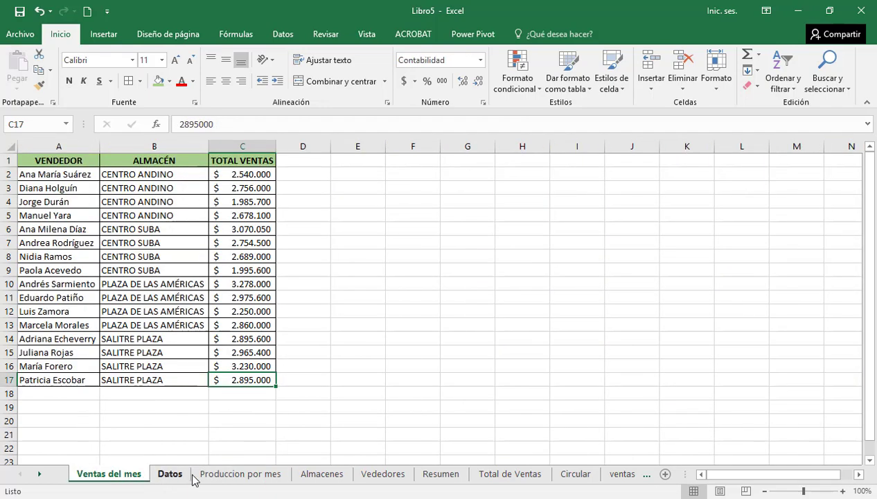
{"action": "left_click", "coordinate": [224, 476]}
{"action": "left_click", "coordinate": [128, 477]}
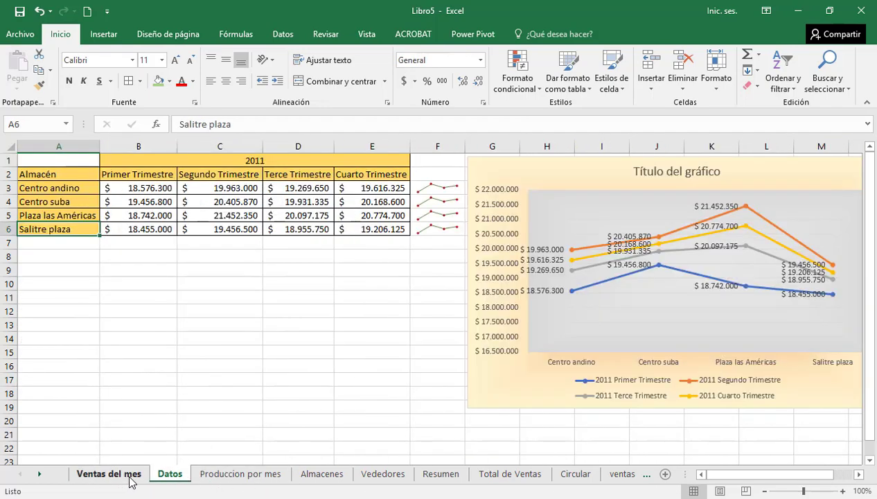
{"action": "left_click", "coordinate": [239, 476]}
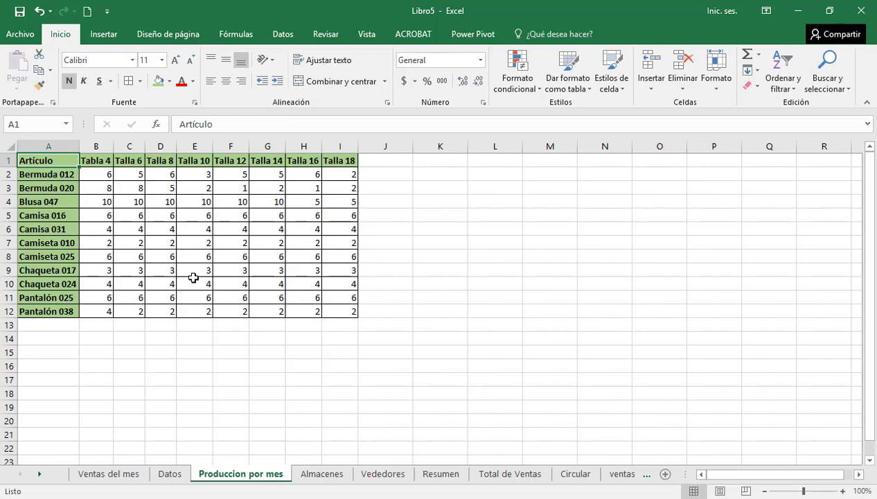
Select the Tabla 4 to Talla 10 data in B1:E12 and open the full list of chart types for a new chart
{"action": "left_click", "coordinate": [95, 160]}
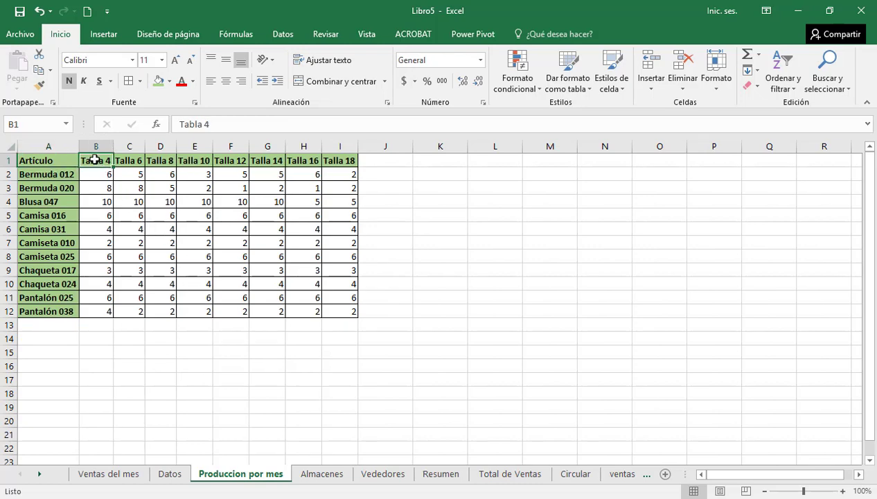
{"action": "left_click_drag", "start_coordinate": [95, 160], "coordinate": [206, 318]}
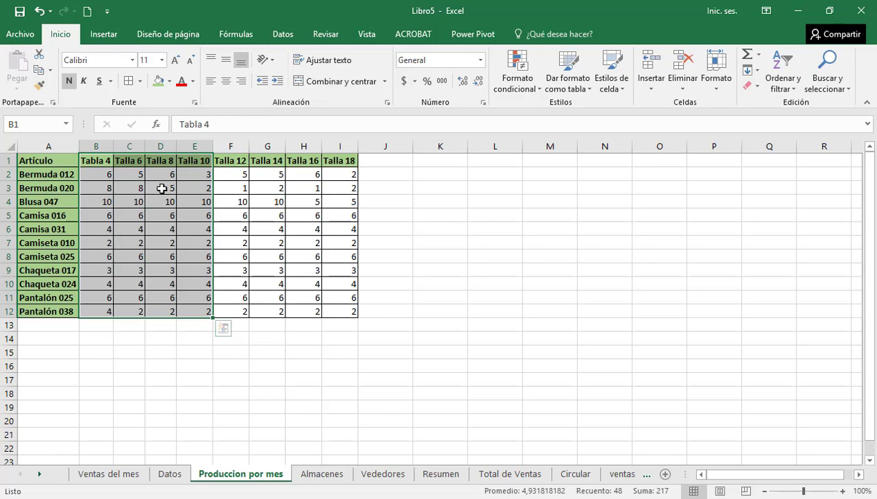
{"action": "left_click", "coordinate": [104, 33]}
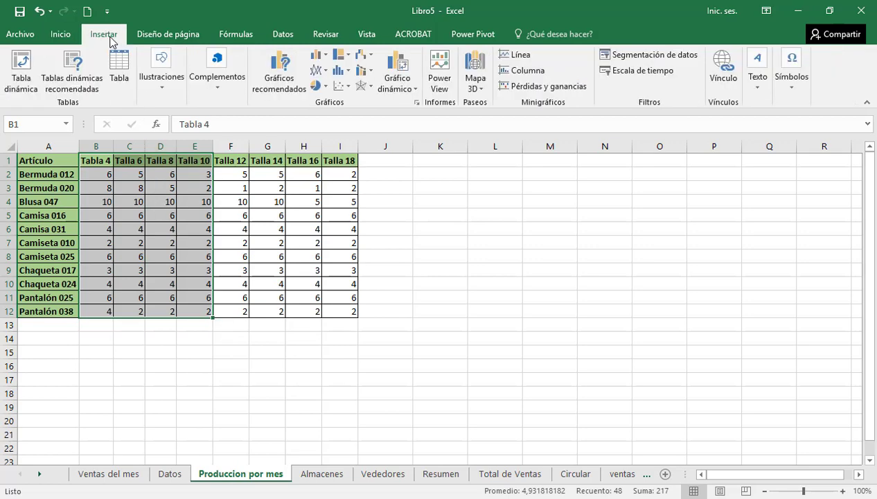
{"action": "left_click", "coordinate": [416, 102]}
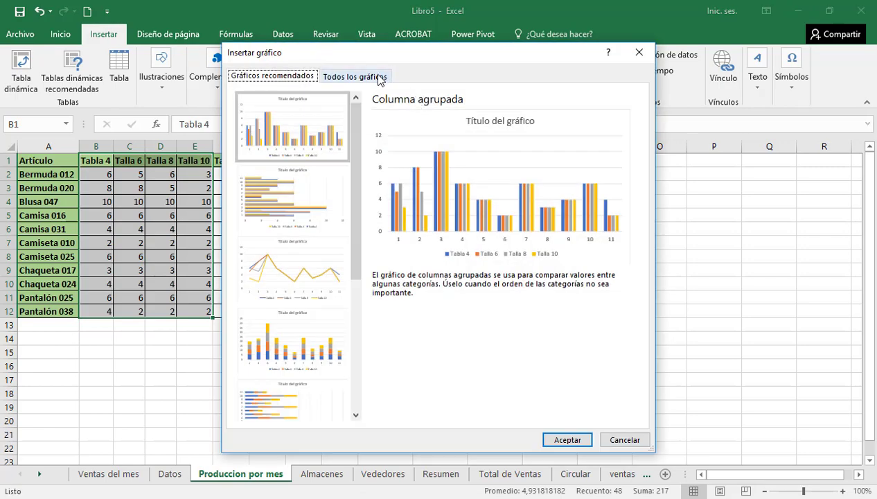
{"action": "left_click", "coordinate": [379, 78]}
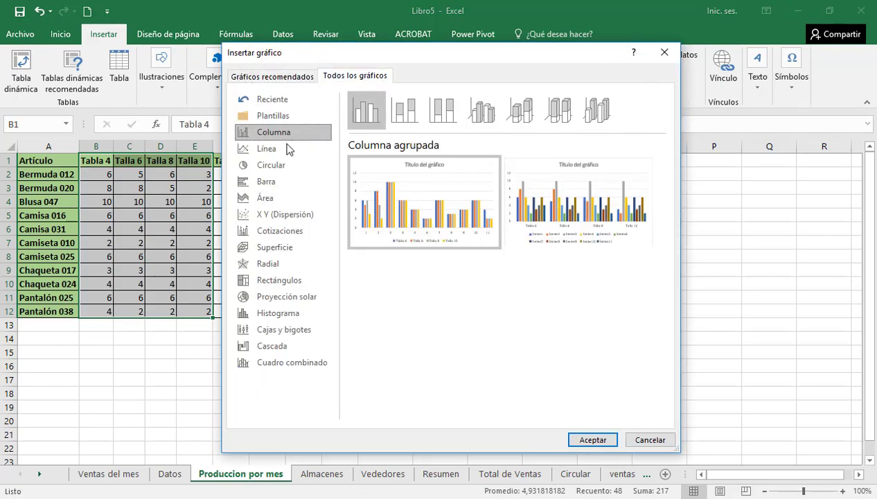
Preview the chart types for the selected sizes, from Línea and Circular through Radial and Histograma to Cuadro combinado
{"action": "left_click", "coordinate": [283, 150]}
{"action": "left_click", "coordinate": [276, 169]}
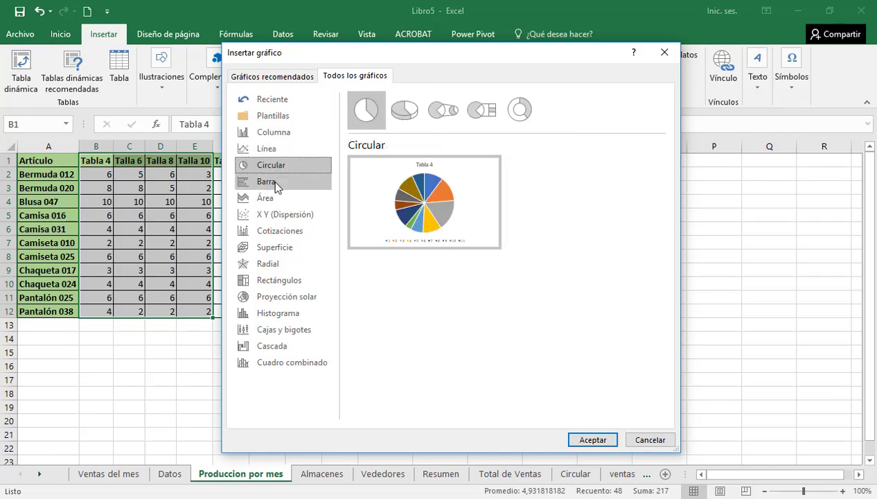
{"action": "left_click", "coordinate": [280, 199]}
{"action": "left_click", "coordinate": [285, 218]}
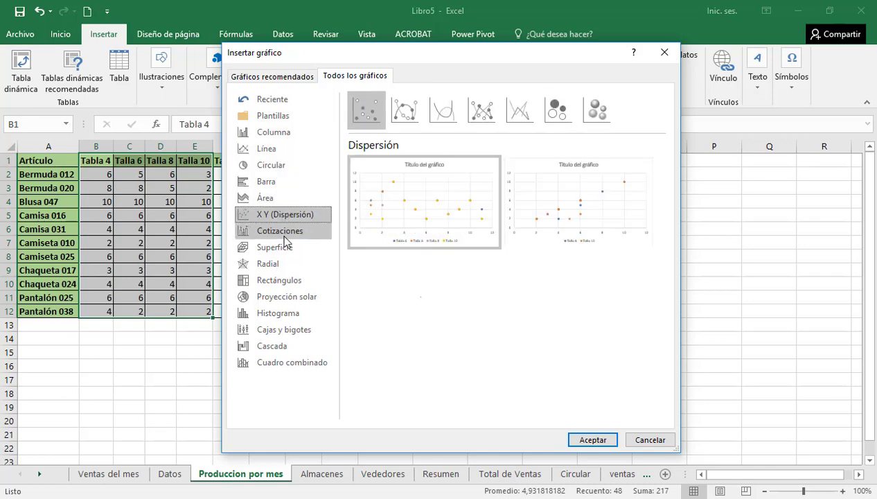
{"action": "left_click", "coordinate": [284, 235]}
{"action": "left_click", "coordinate": [283, 249]}
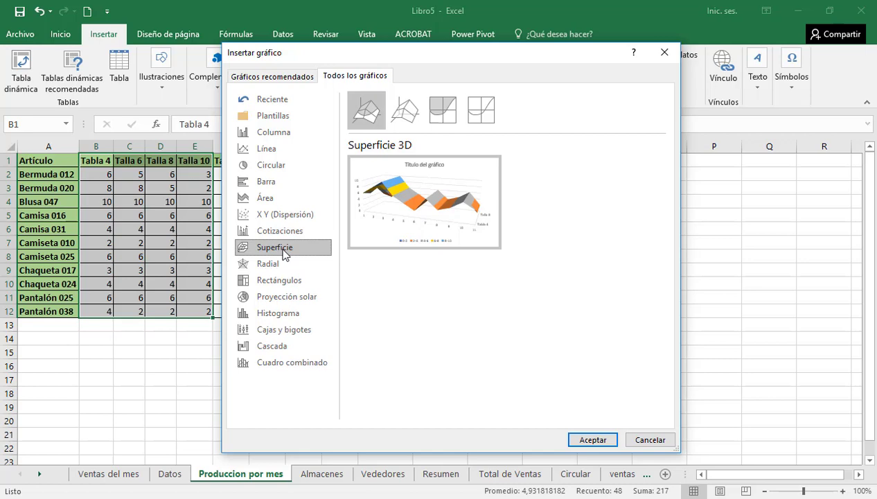
{"action": "left_click", "coordinate": [281, 263]}
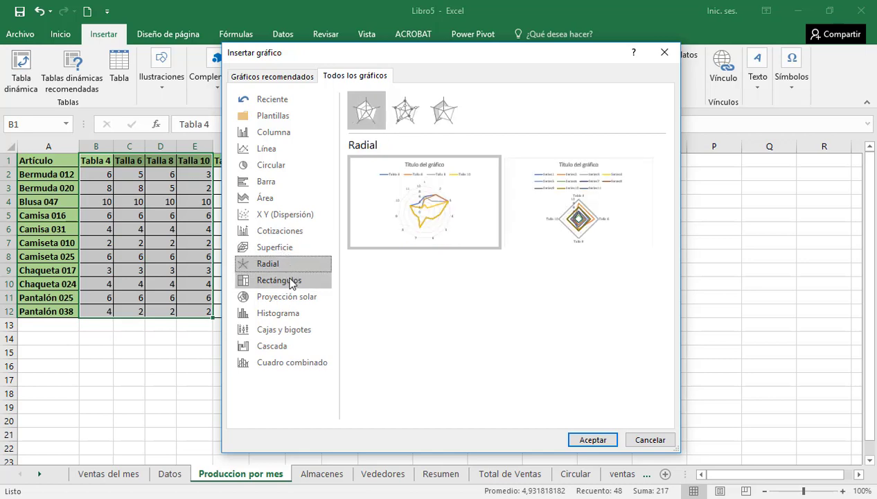
{"action": "left_click", "coordinate": [290, 281]}
{"action": "left_click", "coordinate": [288, 297]}
{"action": "left_click", "coordinate": [287, 313]}
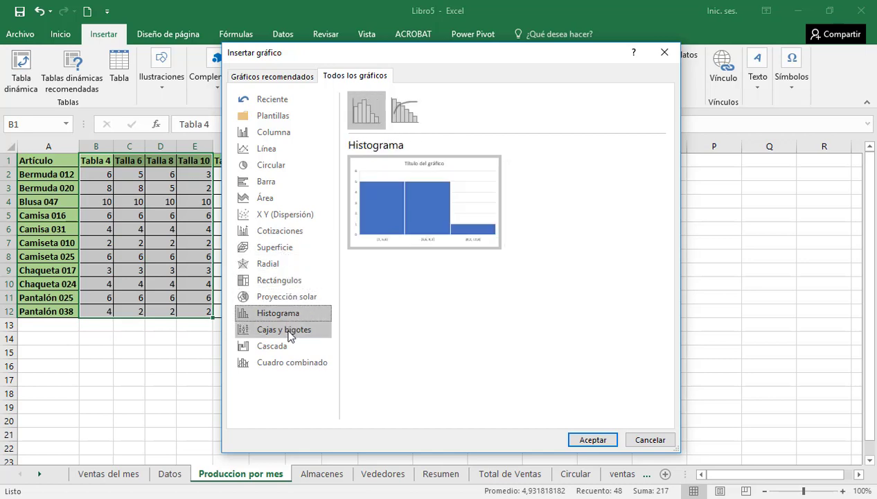
{"action": "left_click", "coordinate": [288, 330]}
{"action": "left_click", "coordinate": [282, 347]}
{"action": "left_click", "coordinate": [286, 363]}
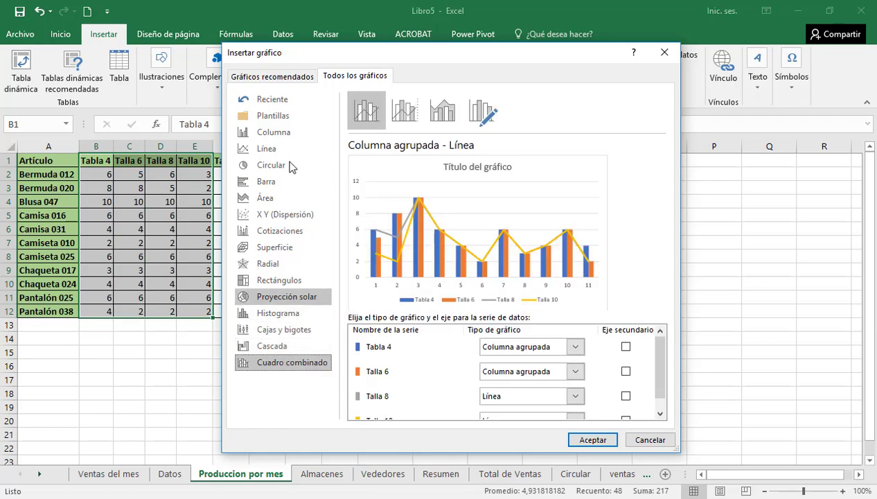
Insert a Columna agrupada chart of the selected data, with Tabla 4 to Talla 10 as the series
{"action": "left_click", "coordinate": [289, 136]}
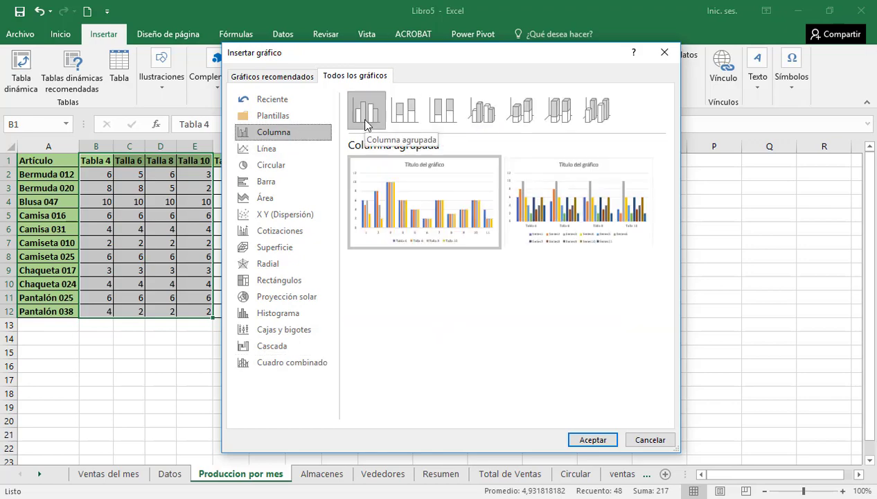
{"action": "mouse_move", "coordinate": [610, 223]}
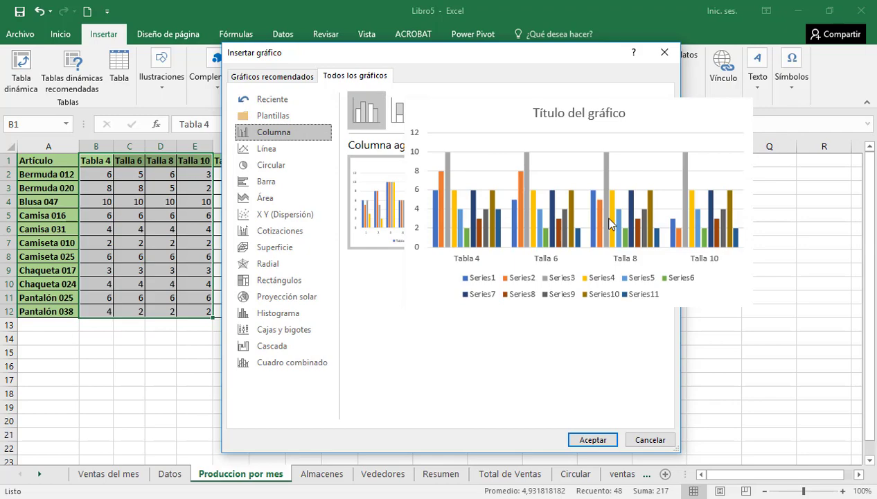
{"action": "mouse_move", "coordinate": [409, 201]}
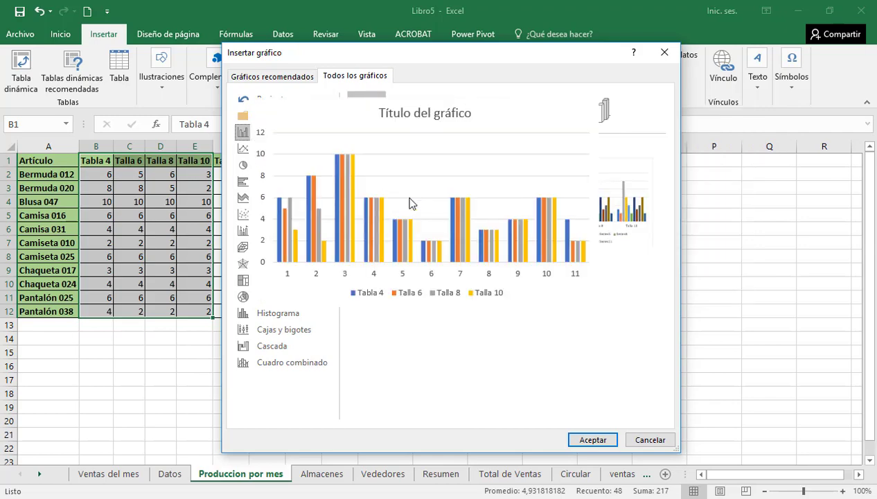
{"action": "left_click", "coordinate": [588, 439]}
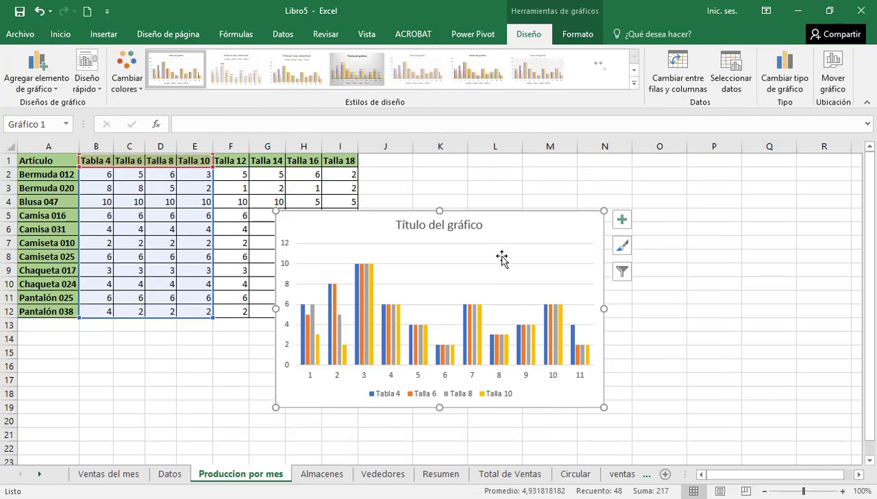
Place the column chart beside the production table and enlarge it to cover about columns J to Q, rows 1 to 20
{"action": "left_click", "coordinate": [504, 258]}
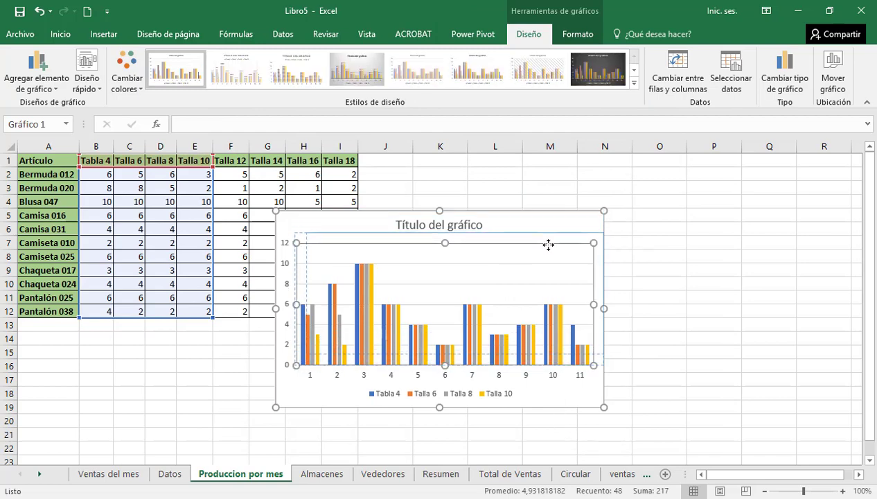
{"action": "left_click_drag", "start_coordinate": [567, 210], "coordinate": [631, 173]}
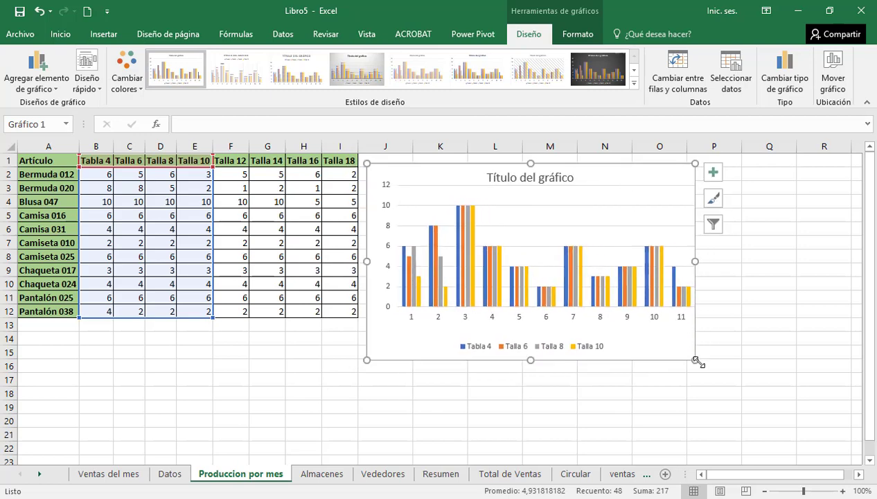
{"action": "left_click_drag", "start_coordinate": [695, 360], "coordinate": [803, 426]}
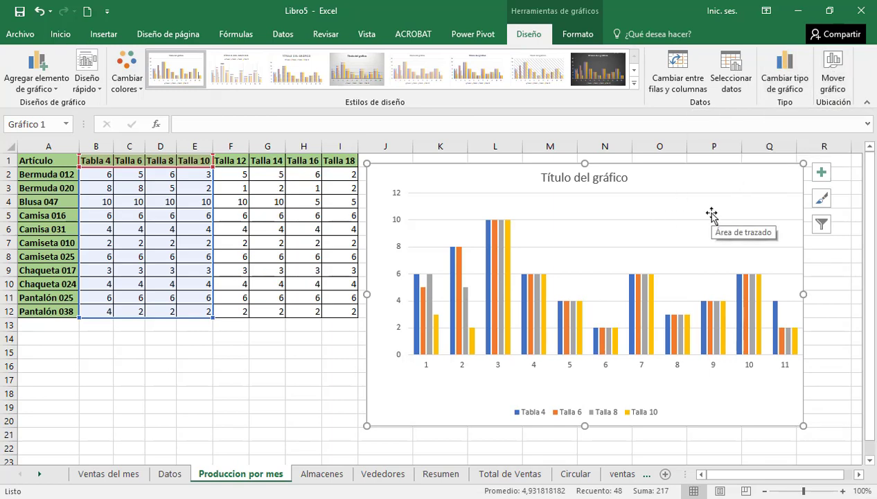
Move the column chart to a new sheet named Agrupado
{"action": "left_click", "coordinate": [835, 69]}
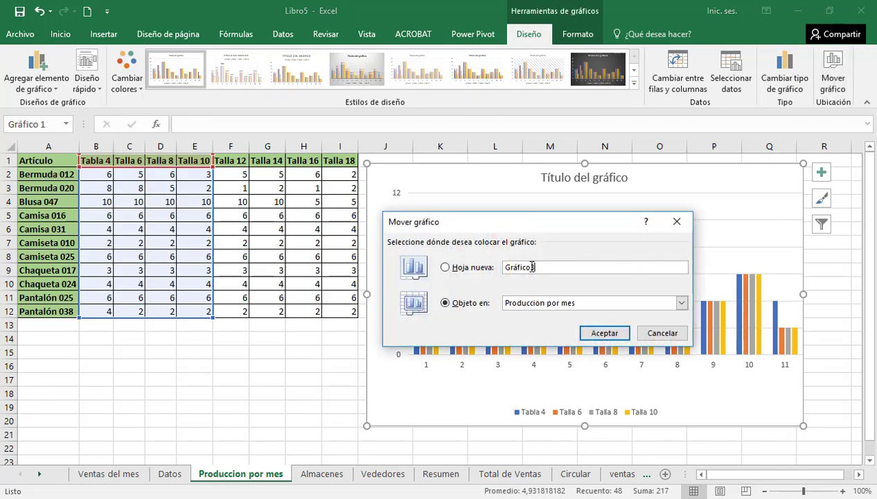
{"action": "left_click", "coordinate": [470, 268]}
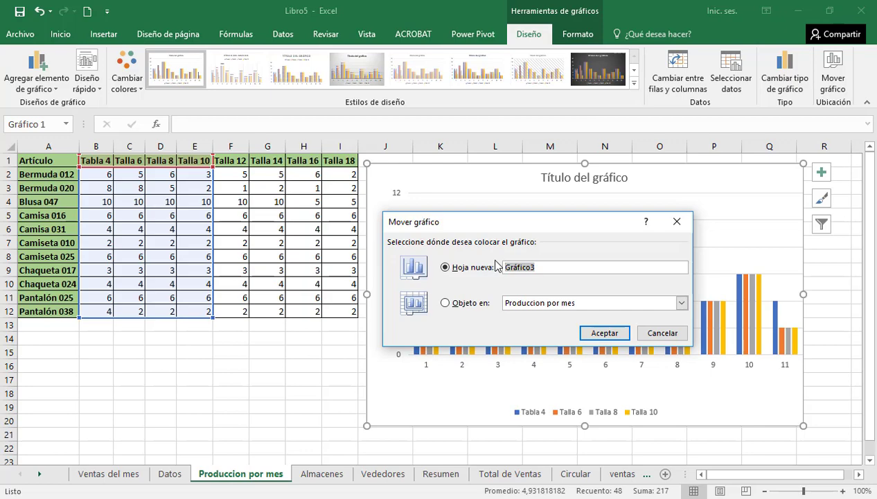
{"action": "type", "text": "Agrupado"}
{"action": "left_click", "coordinate": [595, 334]}
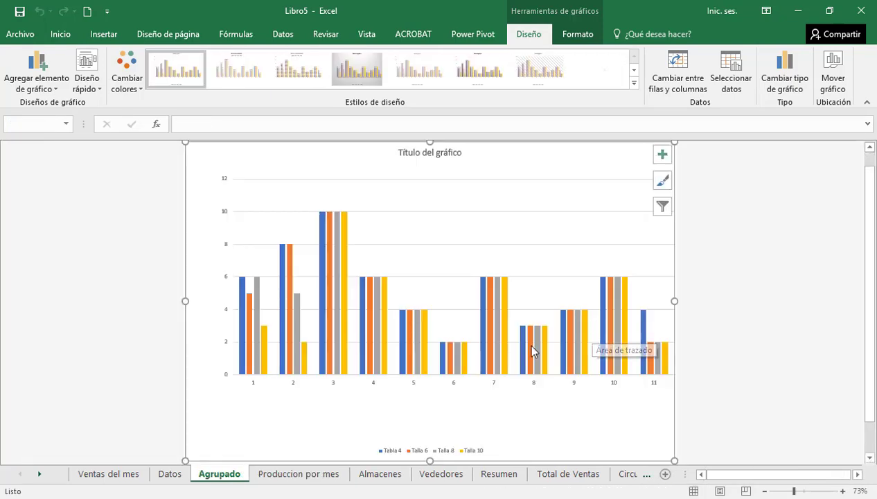
Add Horizontal subordinado primario gridlines to the chart on the Agrupado sheet
{"action": "mouse_move", "coordinate": [534, 351]}
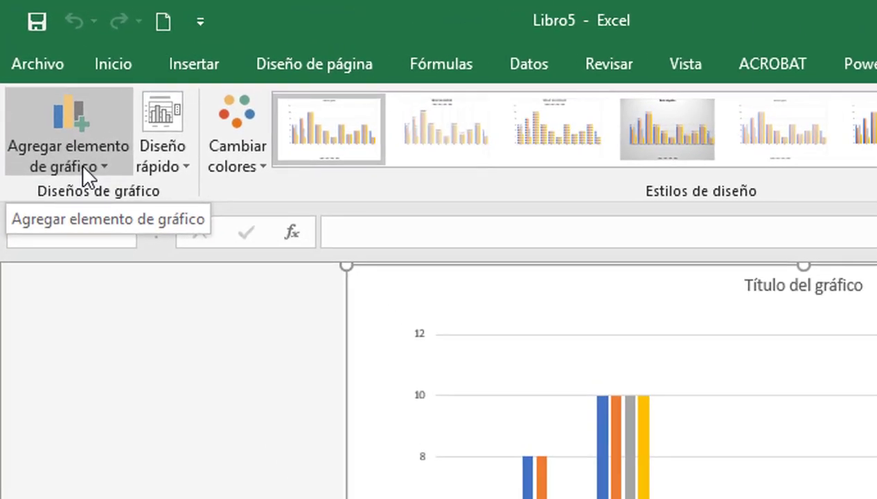
{"action": "left_click", "coordinate": [82, 160]}
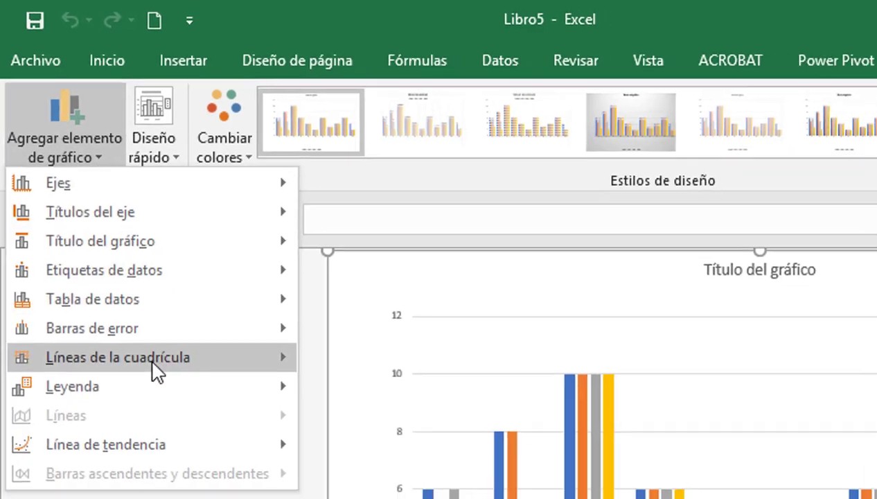
{"action": "mouse_move", "coordinate": [163, 377]}
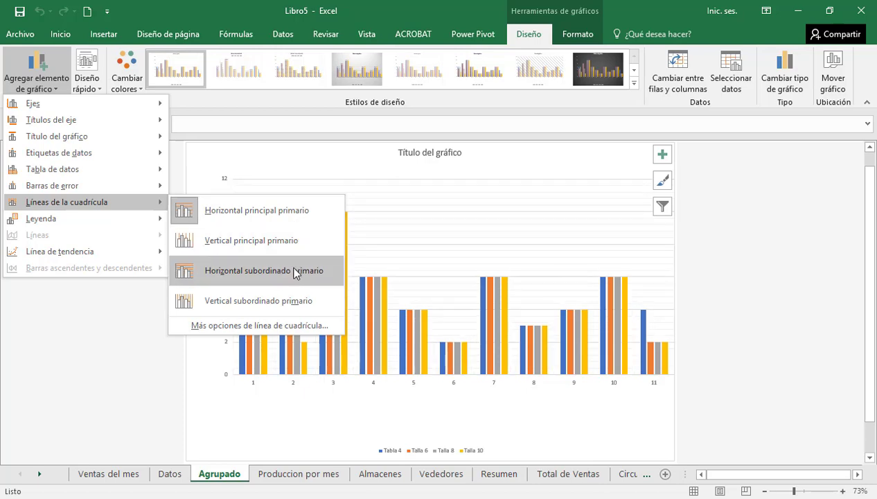
{"action": "mouse_move", "coordinate": [97, 218]}
{"action": "left_click", "coordinate": [270, 277]}
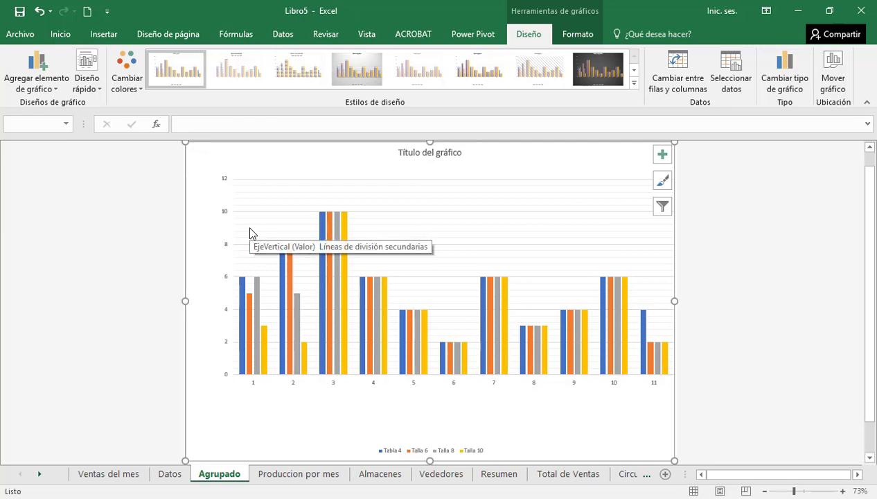
On the Produccion por mes sheet, select the Artículo, Talla 12 and Talla 18 columns together, rows 1 to 12
{"action": "left_click", "coordinate": [309, 477]}
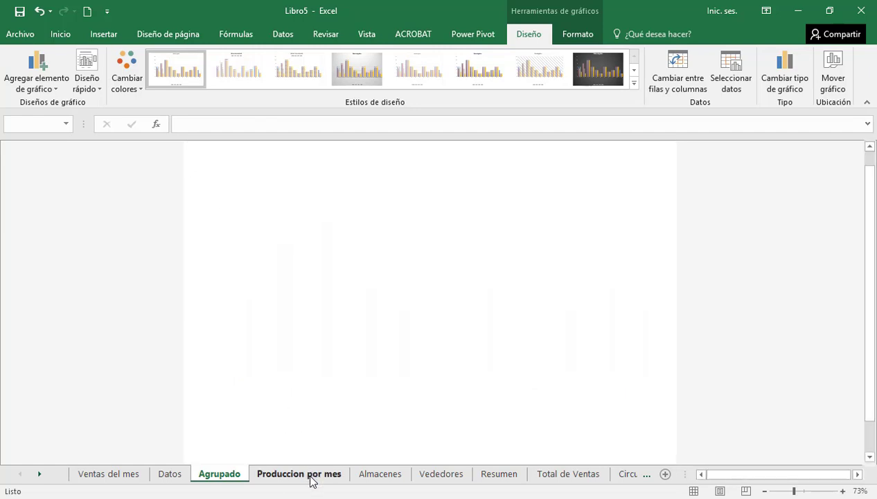
{"action": "left_click", "coordinate": [284, 371]}
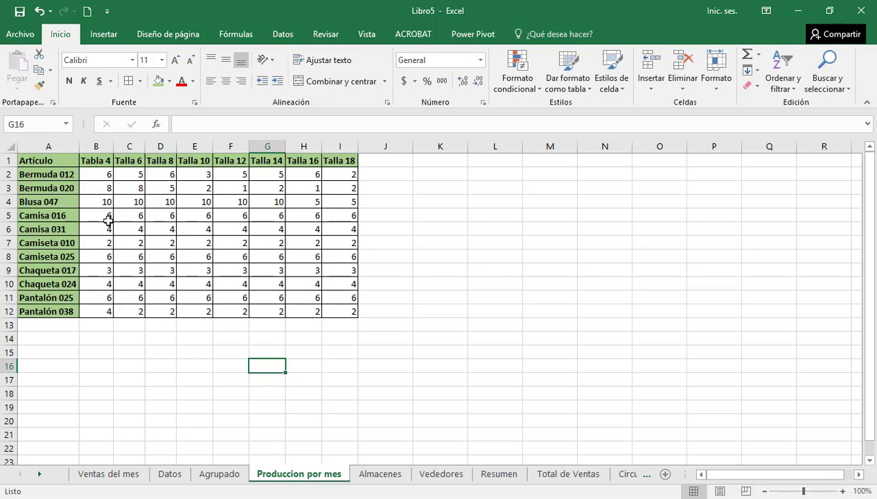
{"action": "left_click_drag", "start_coordinate": [45, 161], "coordinate": [53, 310]}
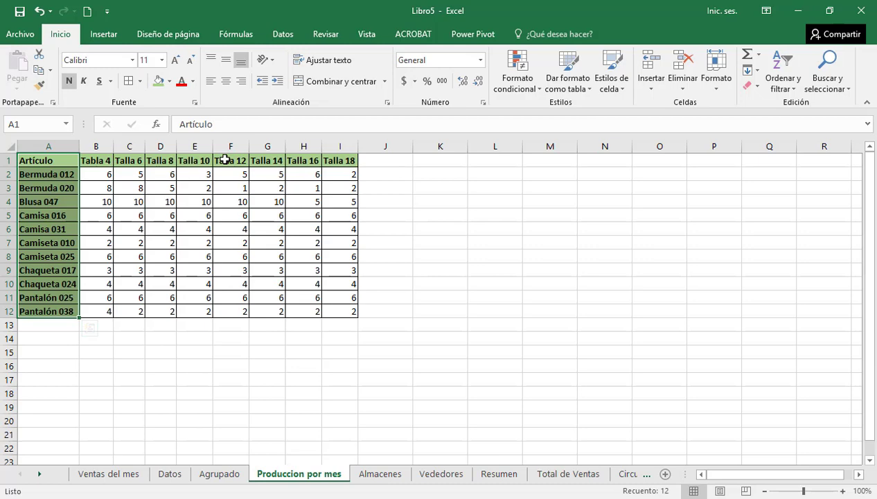
{"action": "left_click_drag", "start_coordinate": [225, 160], "coordinate": [237, 311]}
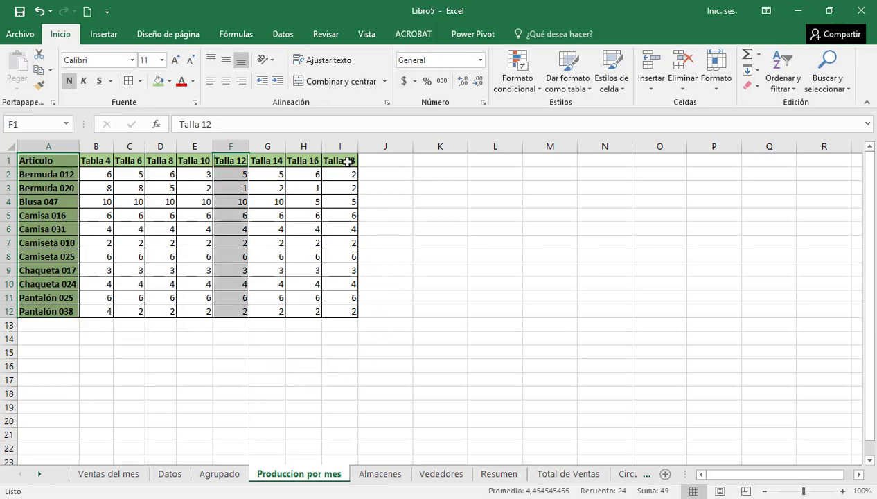
{"action": "left_click_drag", "start_coordinate": [339, 158], "coordinate": [341, 314]}
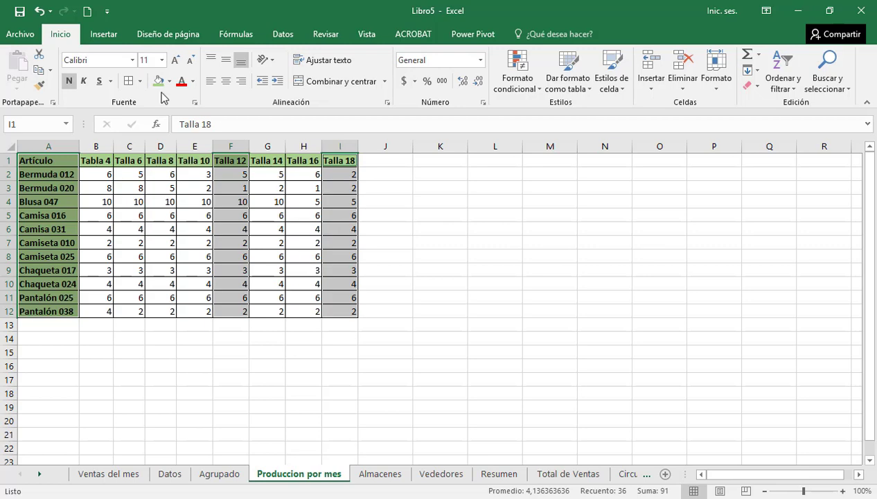
Insert a Barra 3D apilada chart of the selected columns, with Talla 12 and Talla 18 as the series
{"action": "left_click", "coordinate": [104, 36]}
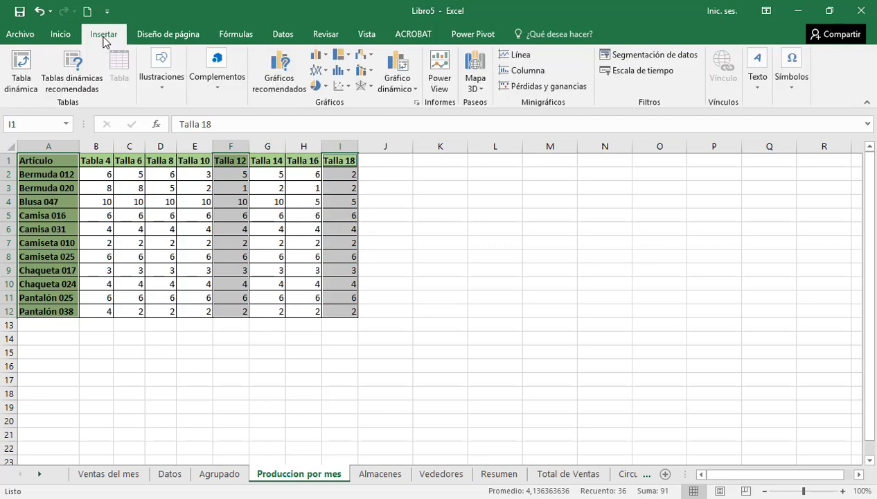
{"action": "left_click", "coordinate": [418, 105]}
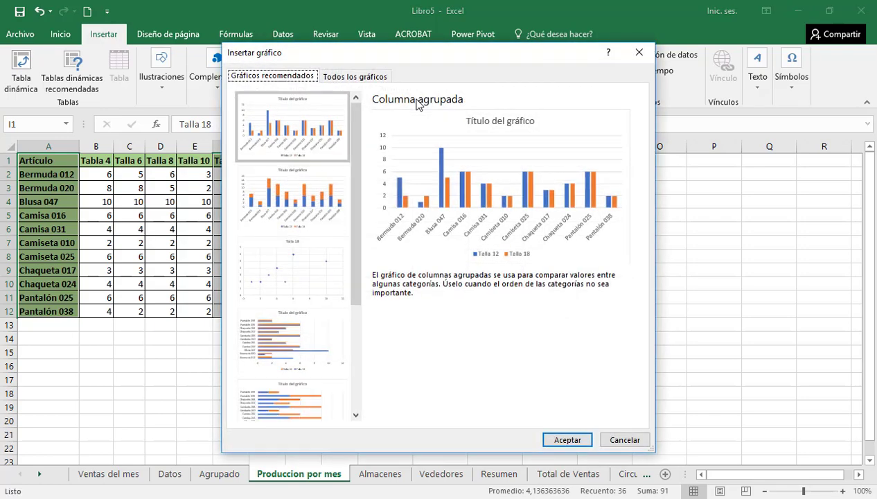
{"action": "left_click", "coordinate": [364, 79]}
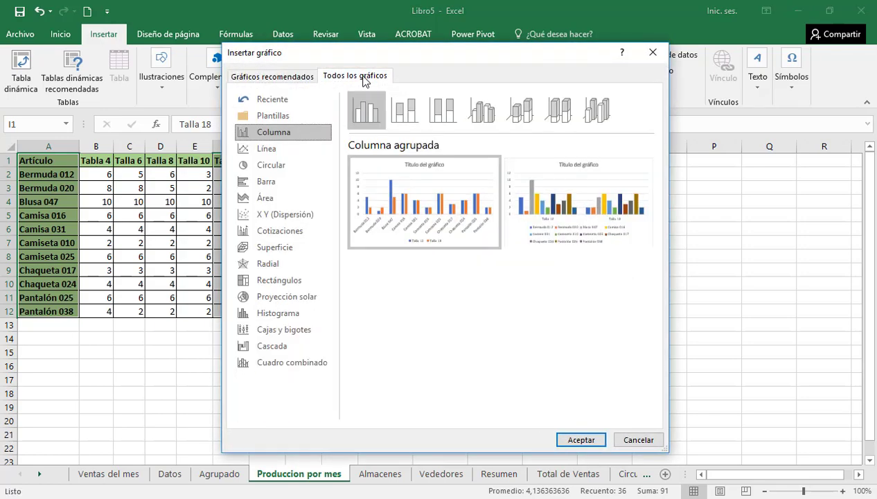
{"action": "left_click", "coordinate": [280, 186]}
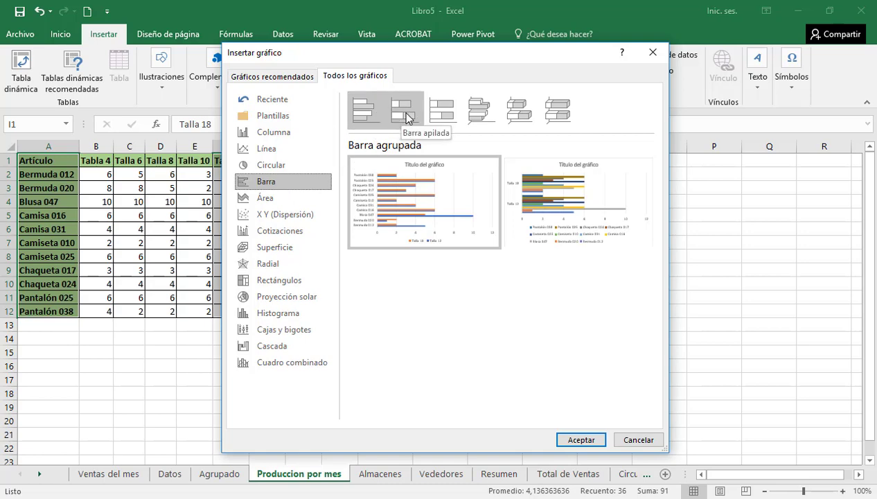
{"action": "left_click", "coordinate": [520, 113]}
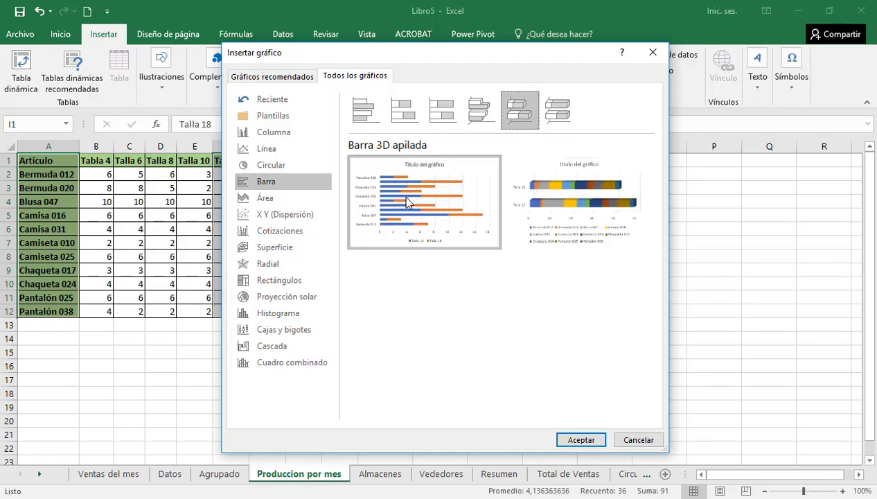
{"action": "mouse_move", "coordinate": [565, 210]}
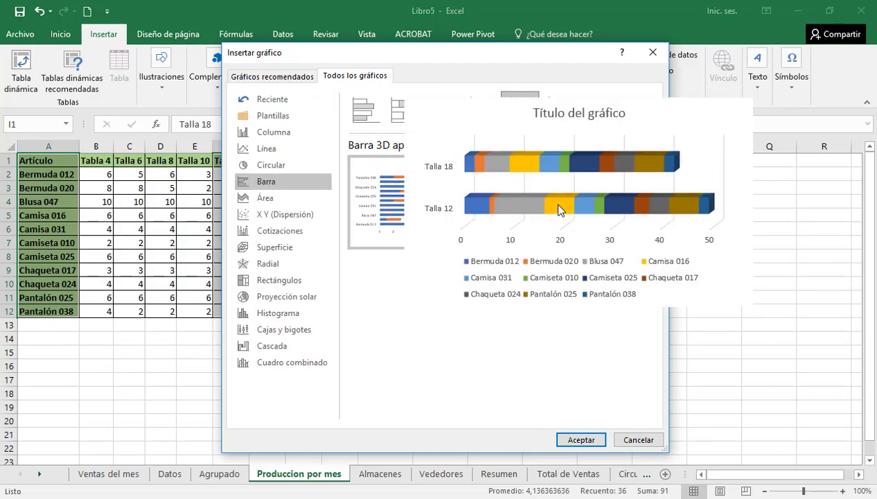
{"action": "mouse_move", "coordinate": [426, 215]}
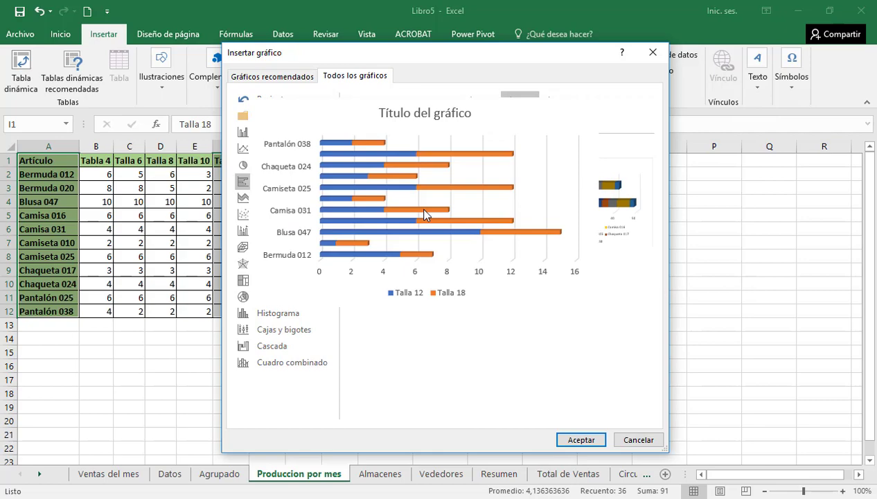
{"action": "left_click", "coordinate": [581, 440]}
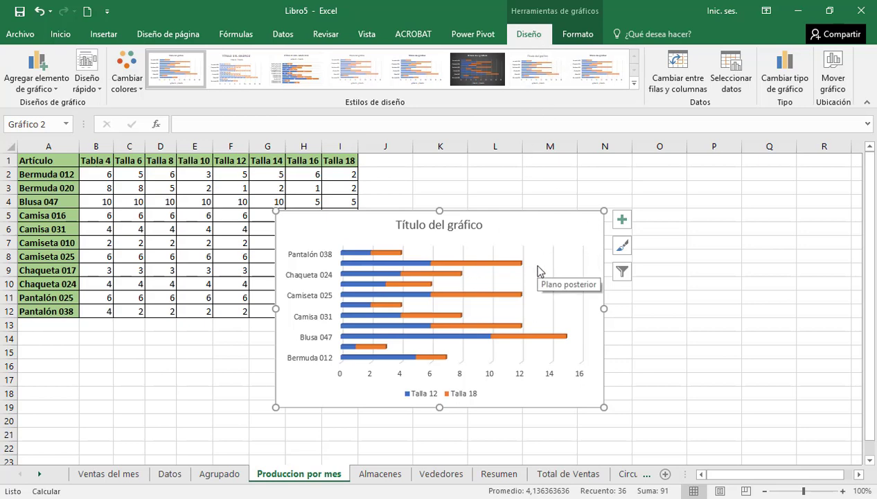
Move the stacked 3D bar chart to a new sheet named Barras
{"action": "left_click", "coordinate": [833, 74]}
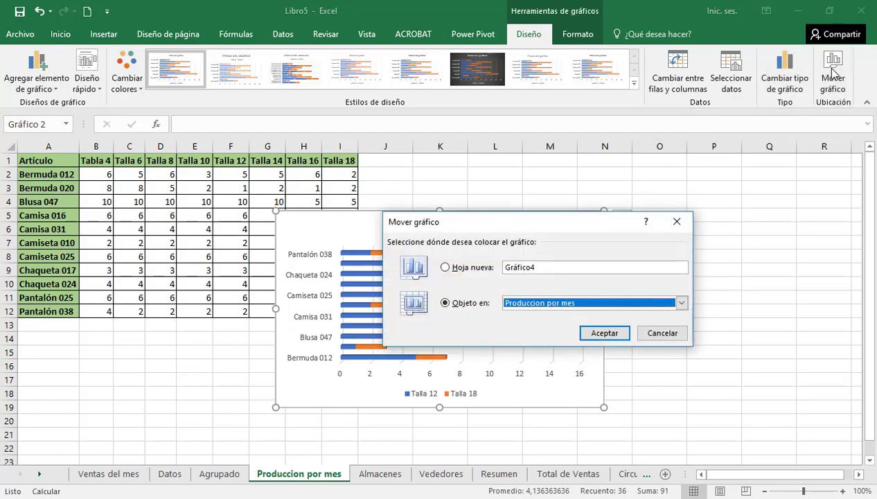
{"action": "left_click", "coordinate": [474, 270]}
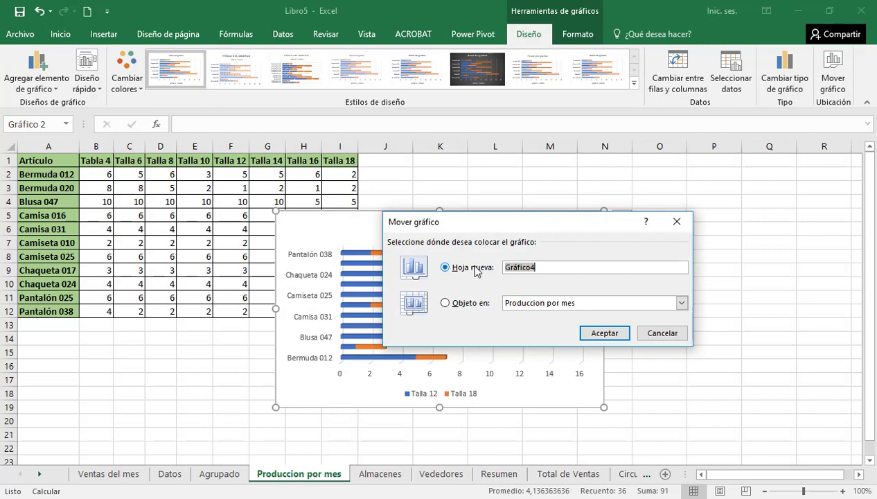
{"action": "type", "text": "Barras"}
{"action": "left_click", "coordinate": [628, 334]}
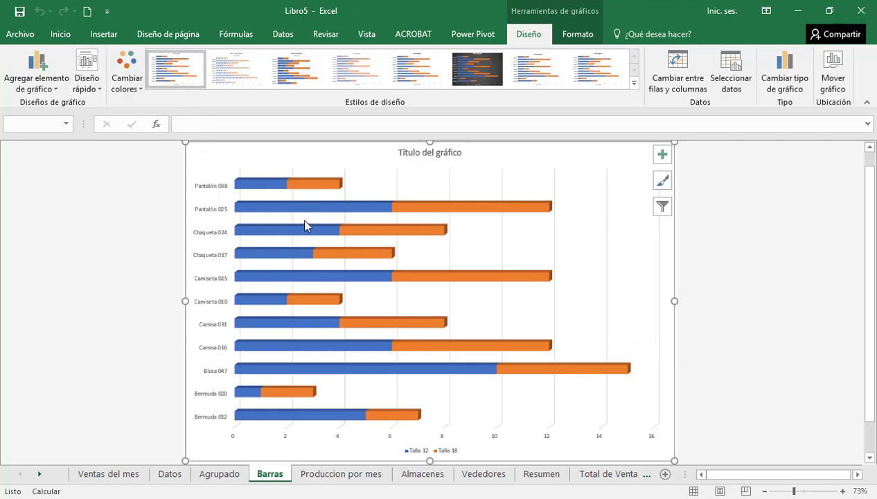
Add data labels to the bar chart on the Barras sheet
{"action": "mouse_move", "coordinate": [483, 284]}
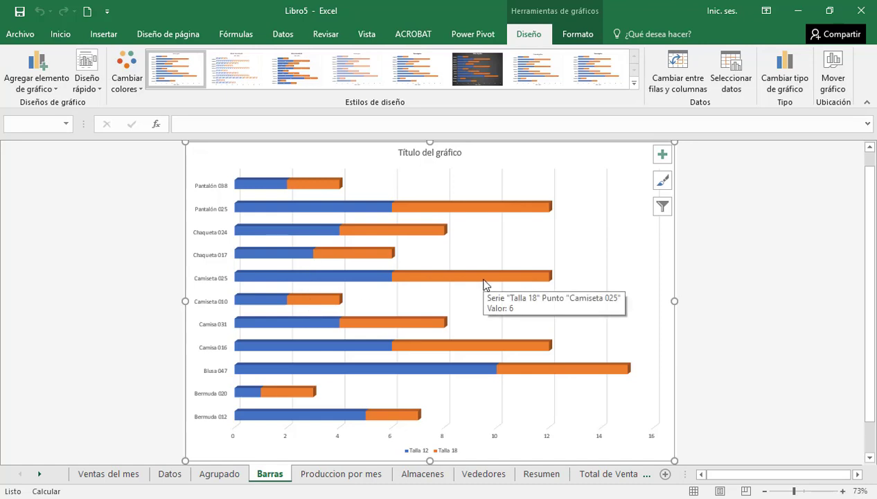
{"action": "left_click", "coordinate": [663, 157]}
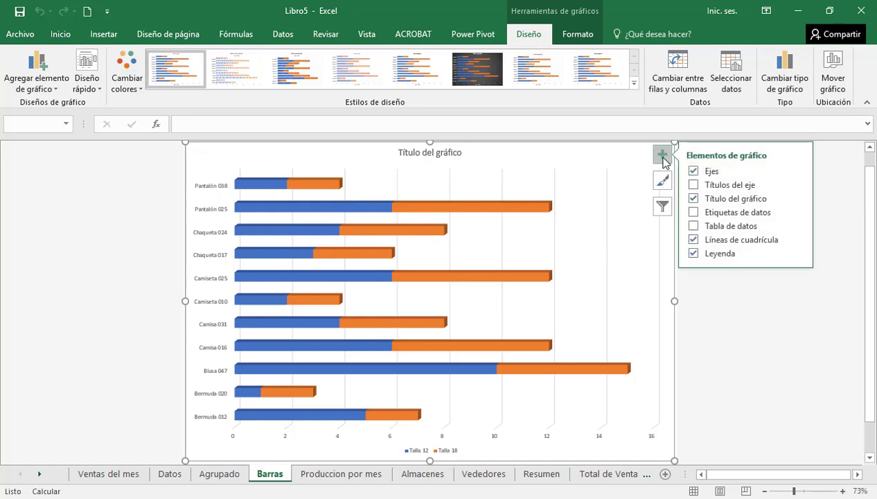
{"action": "left_click", "coordinate": [693, 213]}
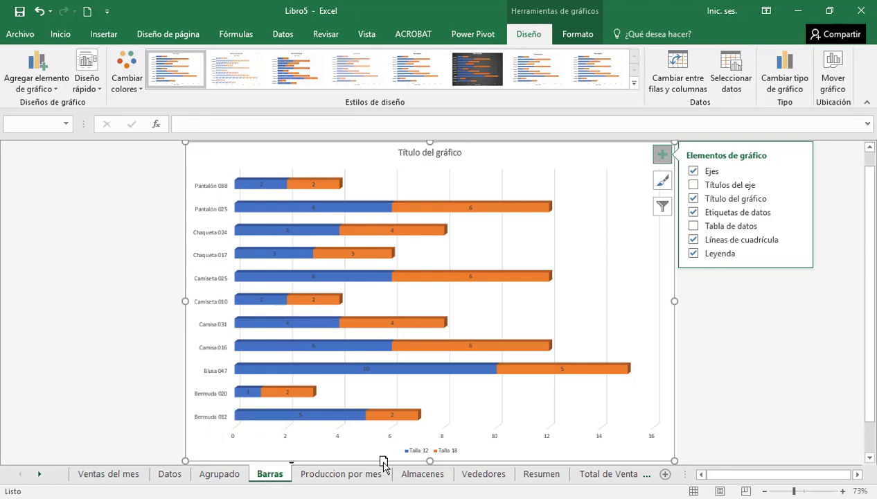
Reorder the Agrupado and Barras sheets to follow Produccion por mes, and return to the Produccion por mes sheet
{"action": "left_click_drag", "start_coordinate": [397, 466], "coordinate": [394, 469]}
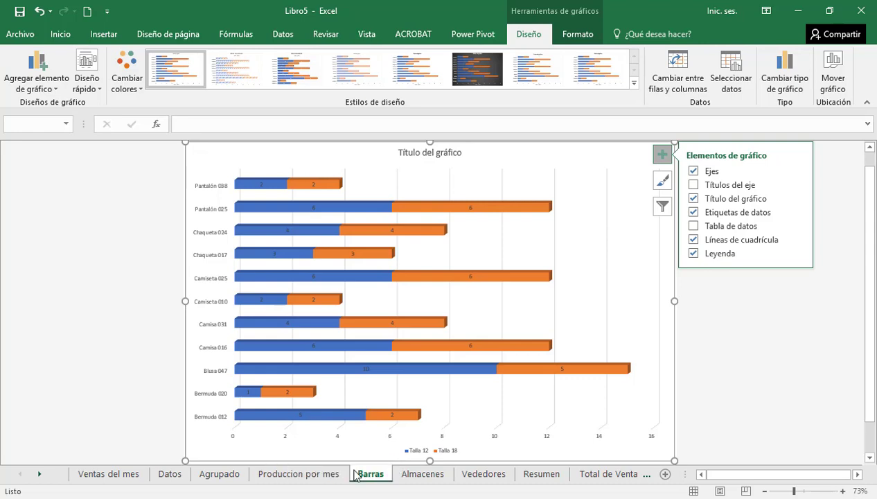
{"action": "left_click_drag", "start_coordinate": [235, 470], "coordinate": [361, 465]}
{"action": "left_click", "coordinate": [222, 474]}
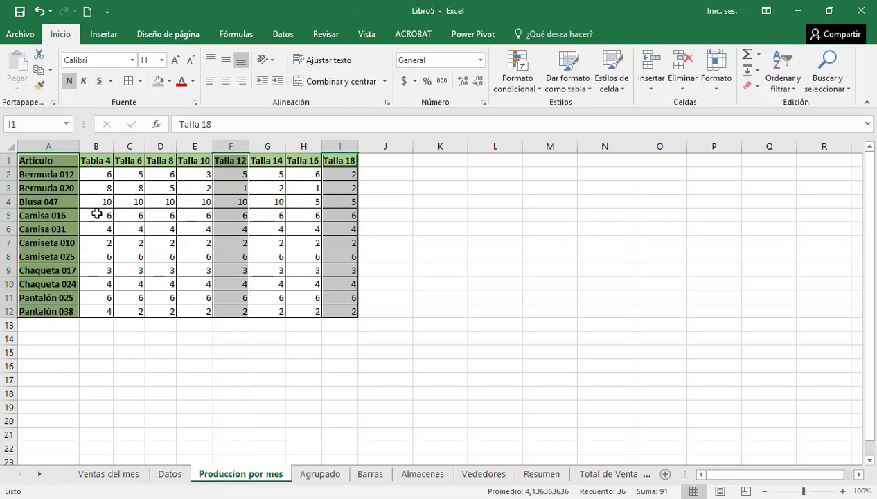
Insert column sparklines in B13:I13 for the size columns, using the data range B1:I12
{"action": "left_click", "coordinate": [88, 160]}
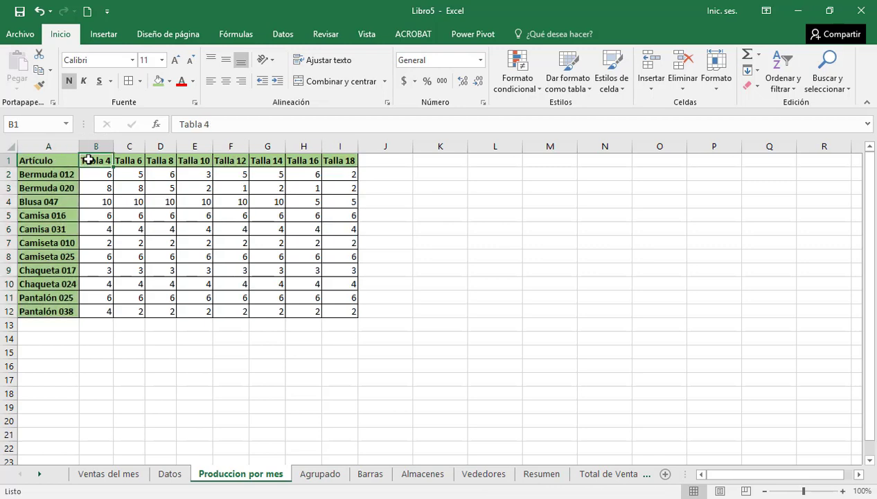
{"action": "left_click_drag", "start_coordinate": [89, 160], "coordinate": [354, 320]}
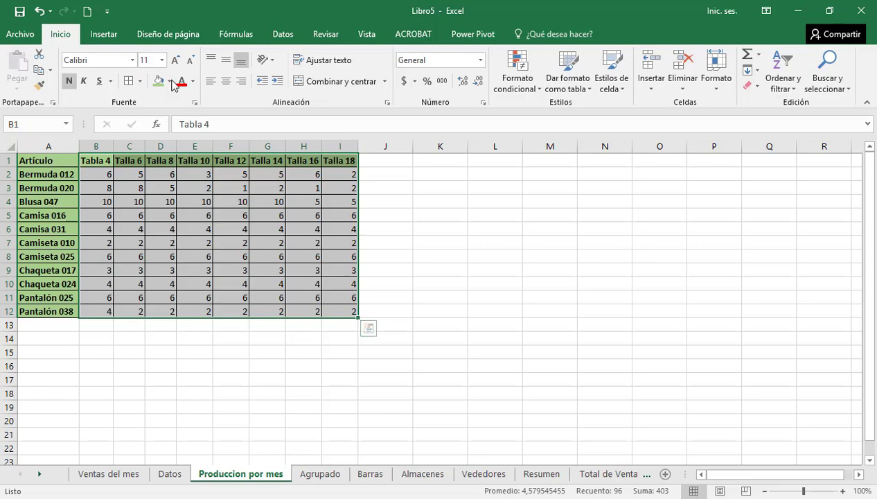
{"action": "left_click", "coordinate": [94, 38]}
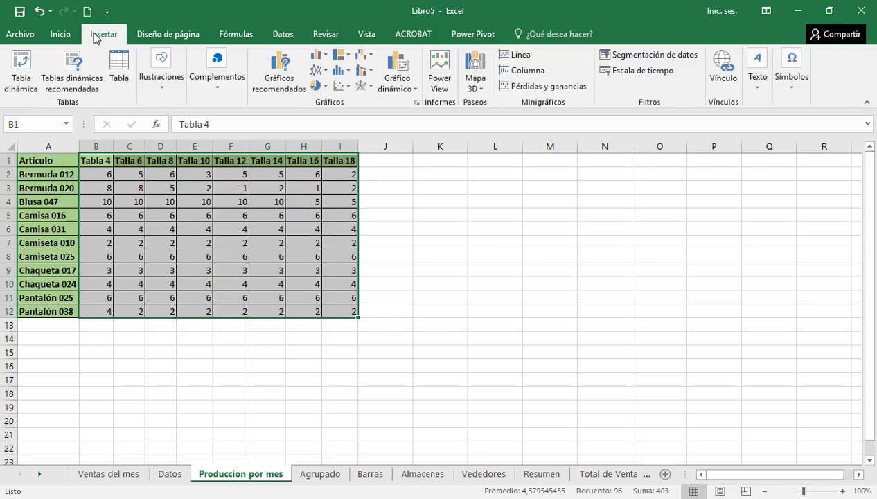
{"action": "left_click", "coordinate": [526, 72]}
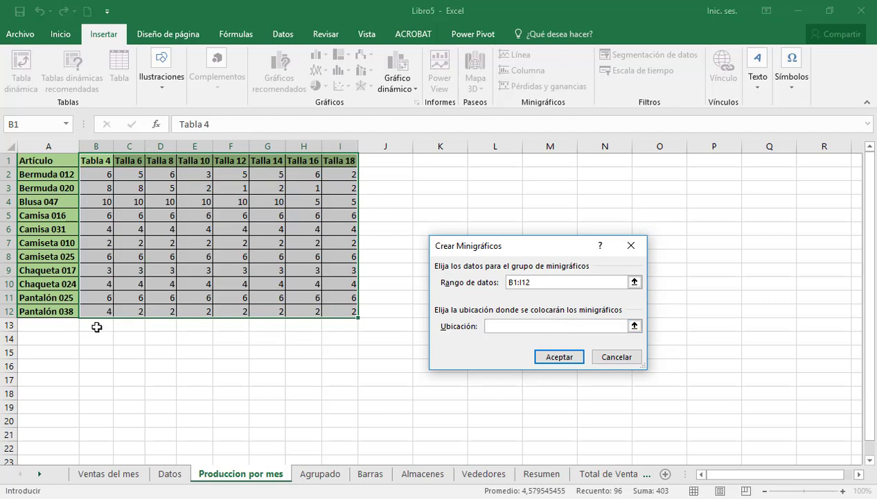
{"action": "left_click_drag", "start_coordinate": [96, 327], "coordinate": [337, 325]}
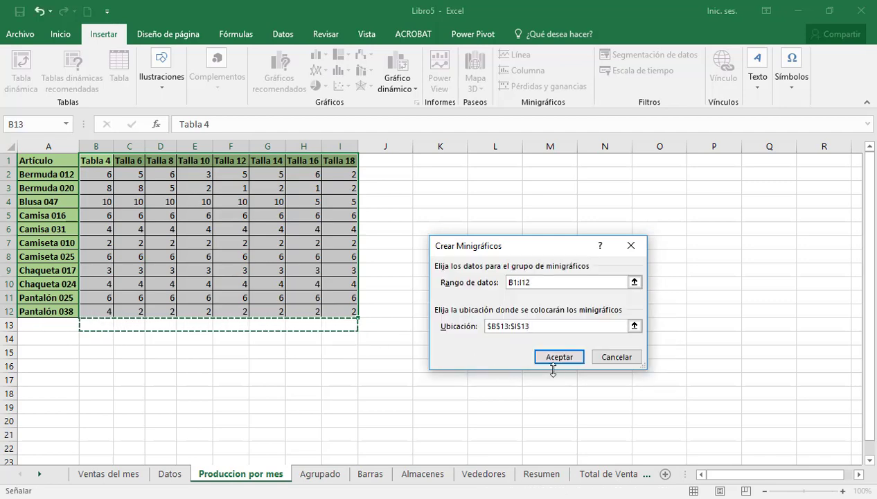
{"action": "left_click", "coordinate": [559, 356]}
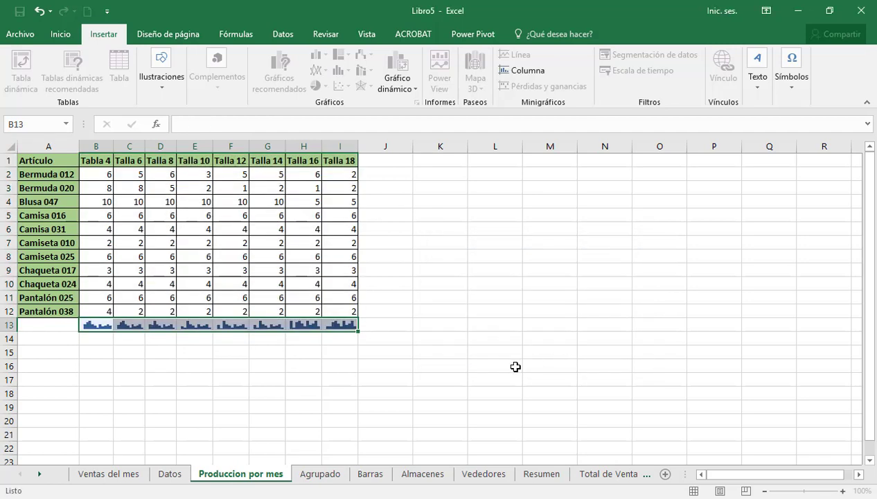
Set the sparkline colour of the row 13 group to standard red
{"action": "left_click", "coordinate": [98, 325]}
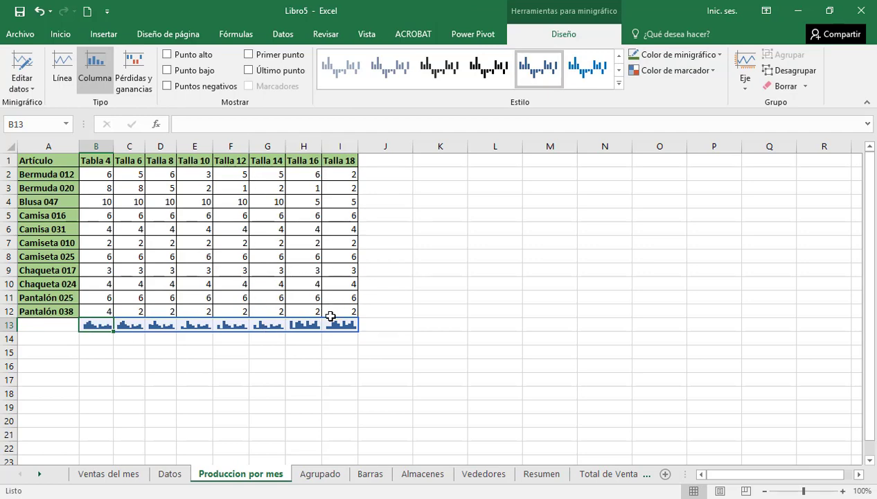
{"action": "left_click", "coordinate": [719, 57]}
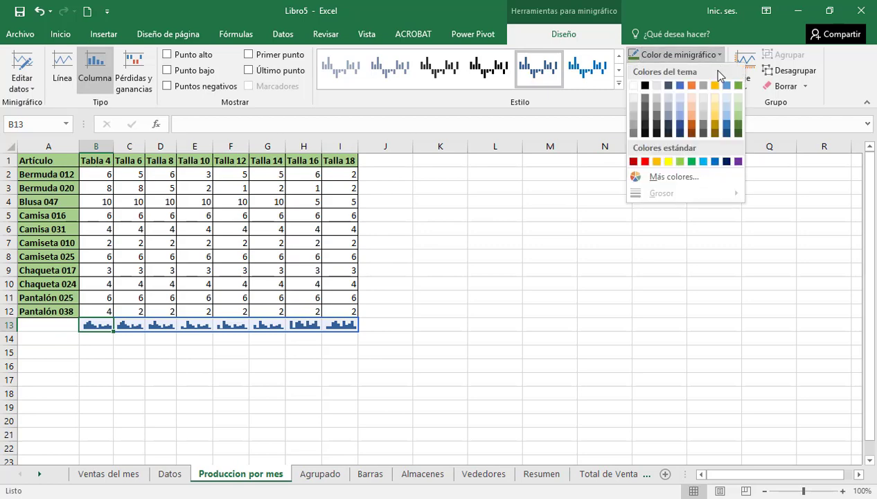
{"action": "left_click", "coordinate": [645, 161]}
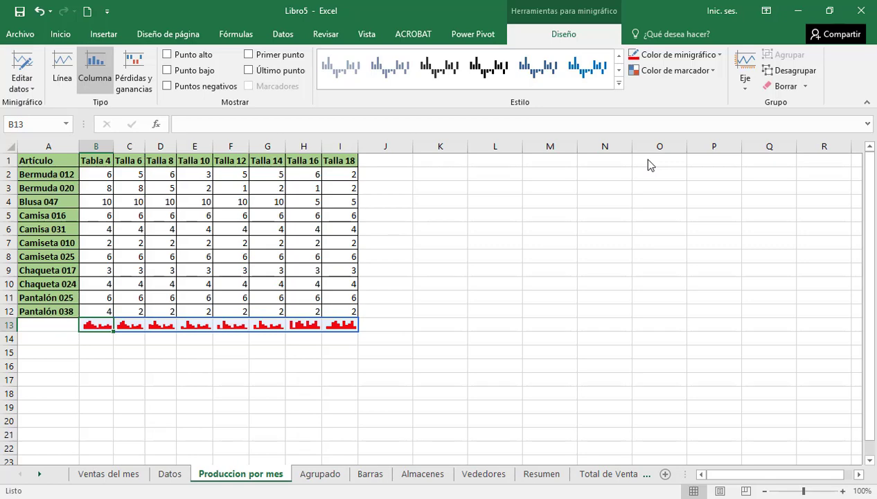
{"action": "left_click", "coordinate": [257, 255]}
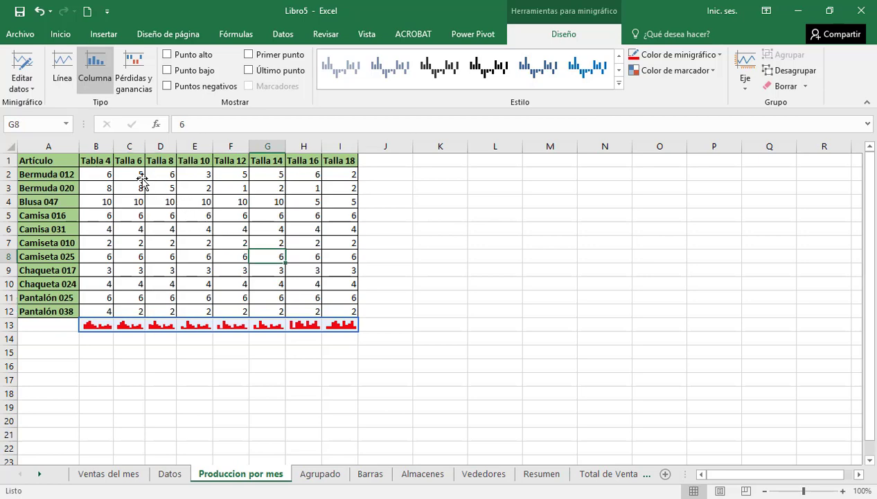
Apply a light orange preset style to the sparkline group in row 13
{"action": "left_click", "coordinate": [101, 328]}
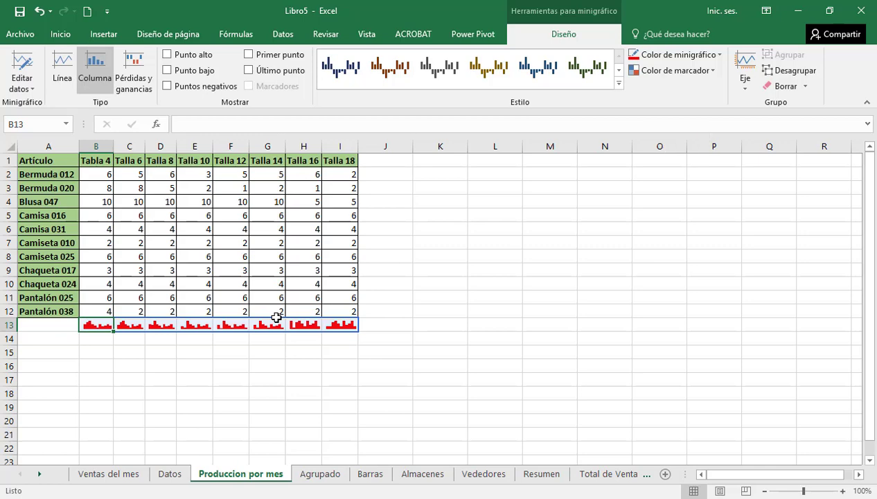
{"action": "left_click", "coordinate": [210, 328]}
{"action": "left_click_drag", "start_coordinate": [271, 324], "coordinate": [305, 324]}
{"action": "left_click", "coordinate": [154, 328]}
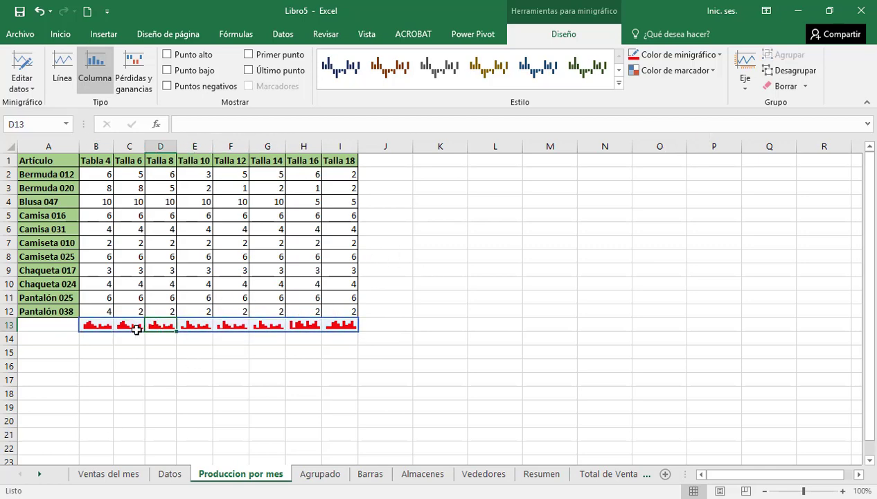
{"action": "left_click", "coordinate": [101, 326]}
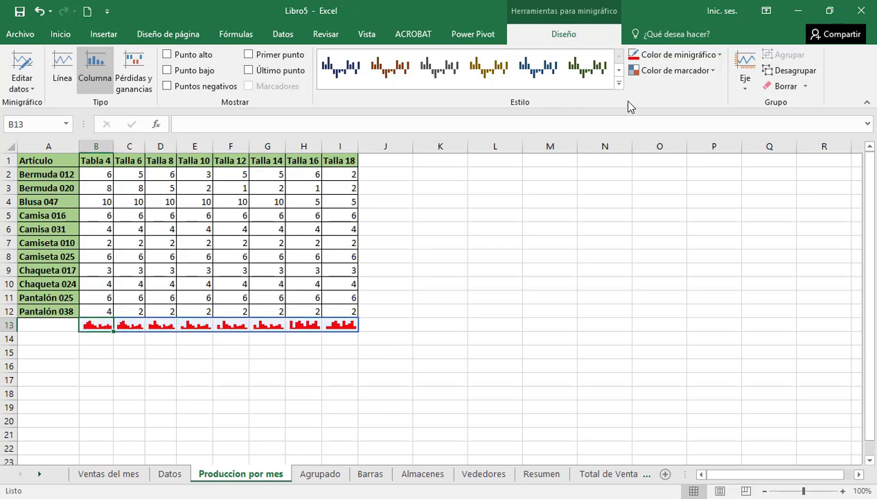
{"action": "left_click", "coordinate": [618, 84]}
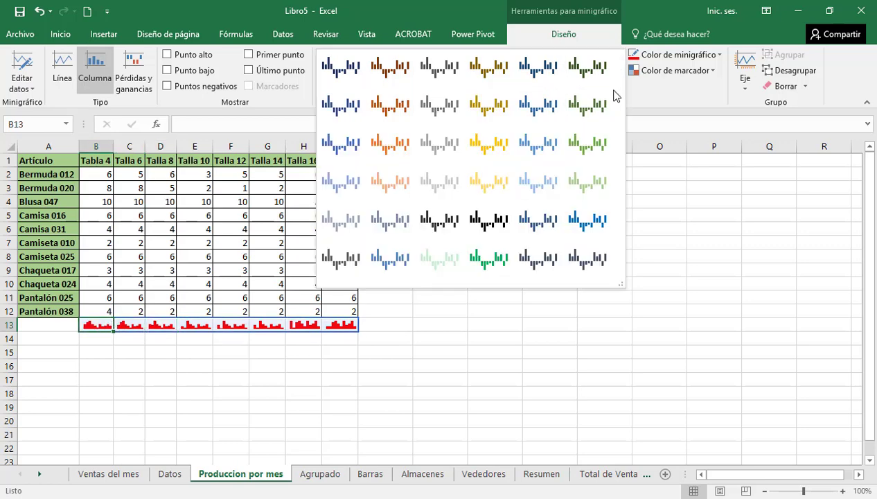
{"action": "left_click", "coordinate": [392, 186]}
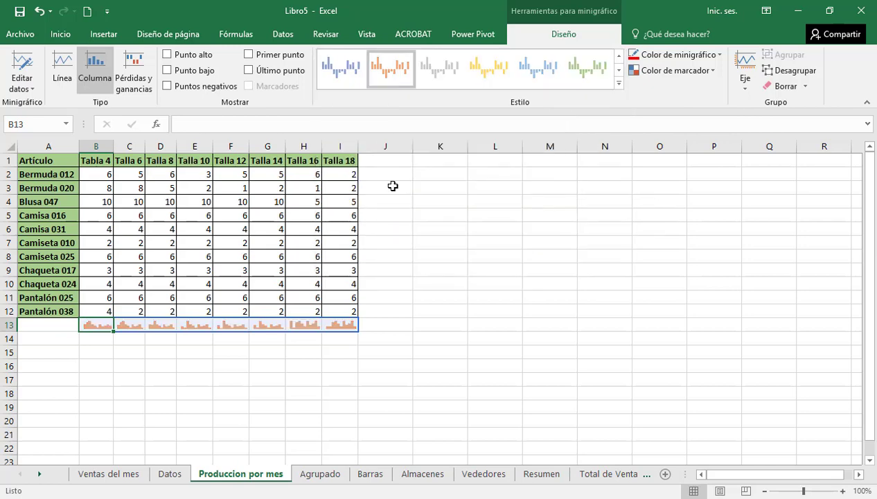
{"action": "left_click", "coordinate": [719, 55]}
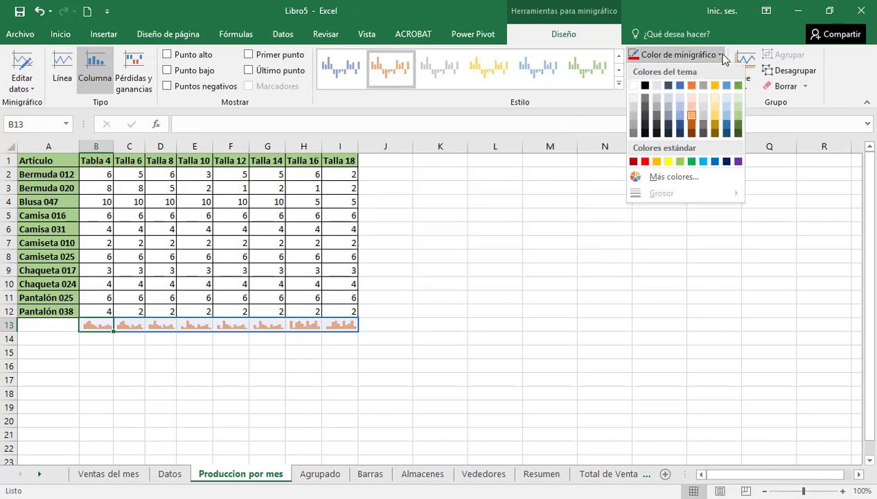
{"action": "left_click", "coordinate": [293, 323]}
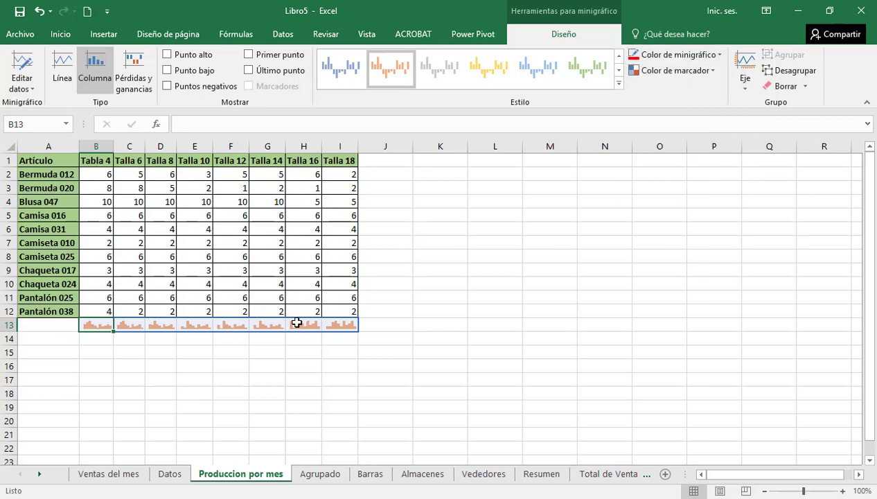
Change the row 13 sparkline group to the golden yellow preset style
{"action": "left_click", "coordinate": [619, 82]}
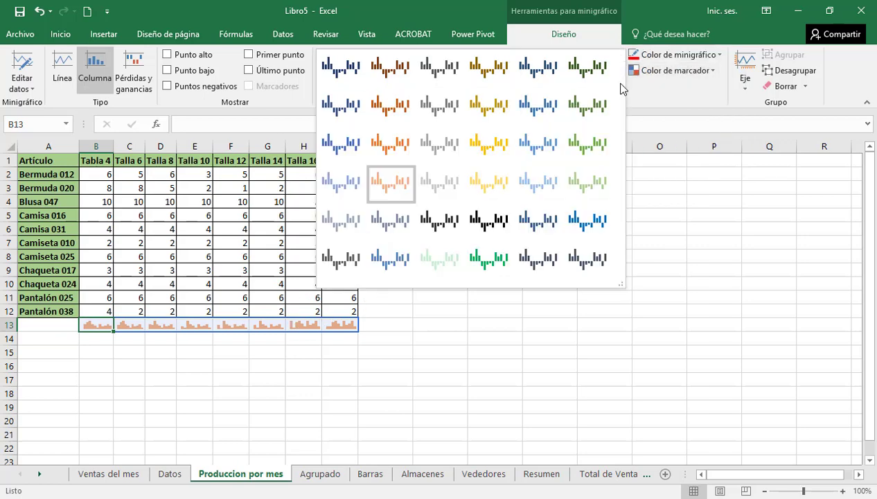
{"action": "left_click", "coordinate": [488, 151]}
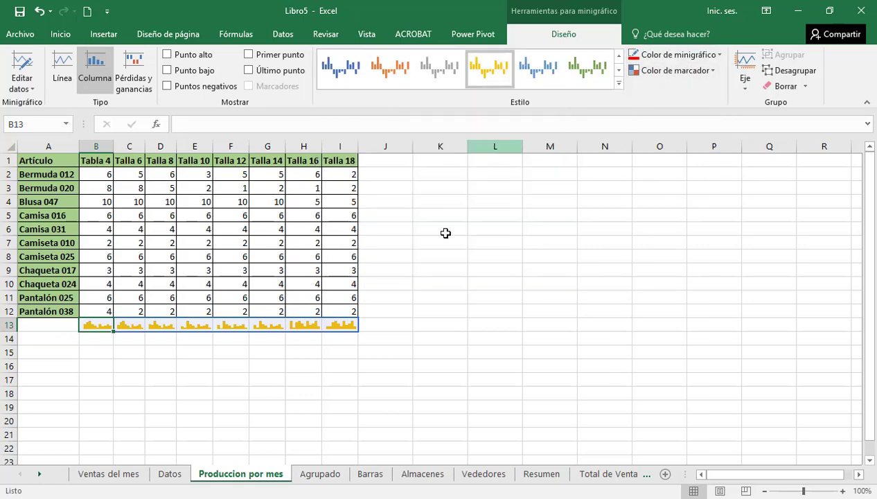
{"action": "left_click", "coordinate": [438, 284]}
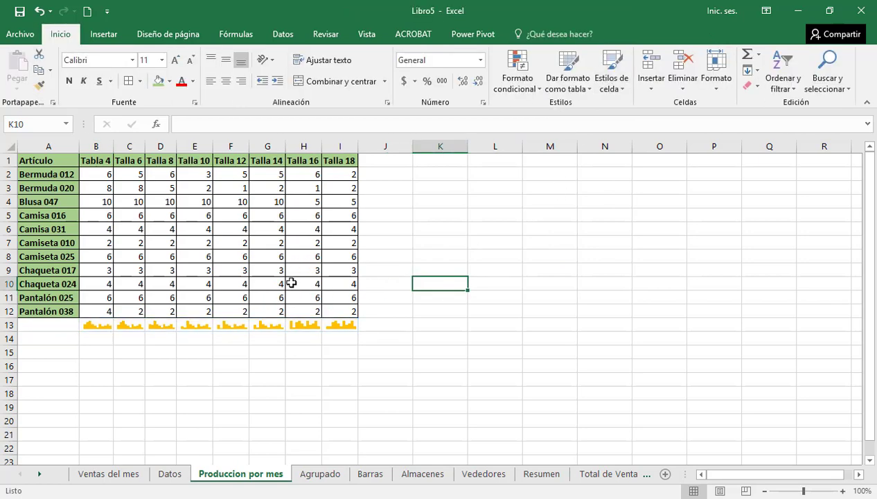
Apply the green preset style to the sparklines in row 13
{"action": "left_click", "coordinate": [299, 324]}
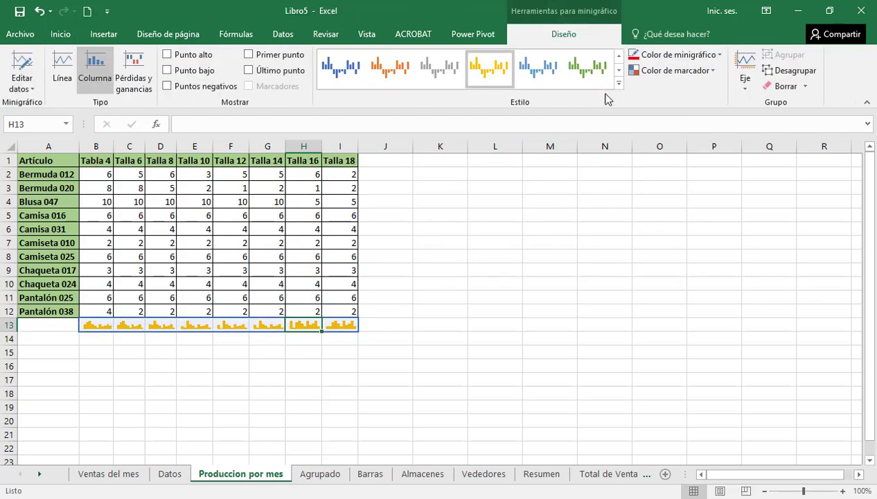
{"action": "left_click", "coordinate": [590, 69]}
{"action": "left_click", "coordinate": [294, 363]}
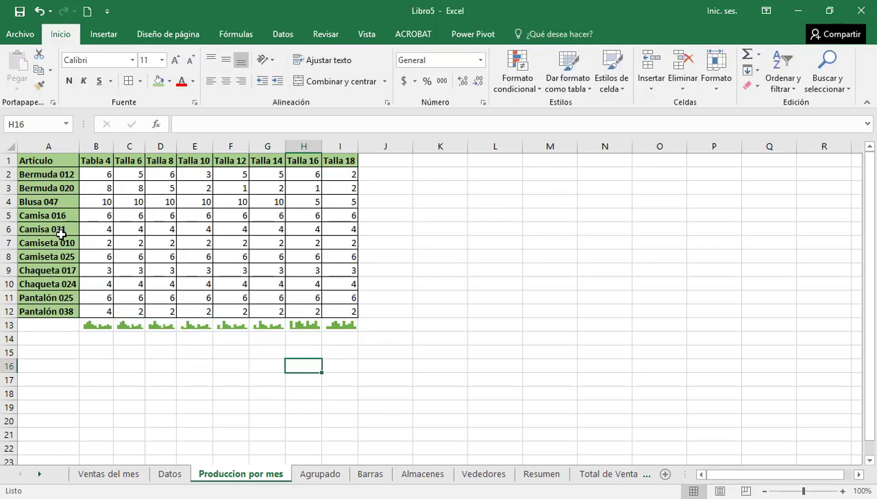
{"action": "left_click", "coordinate": [236, 243]}
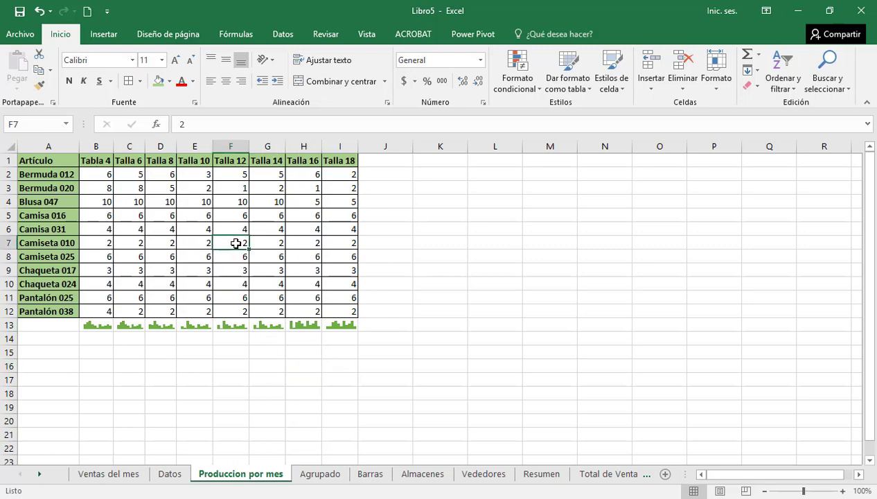
{"action": "left_click", "coordinate": [472, 252]}
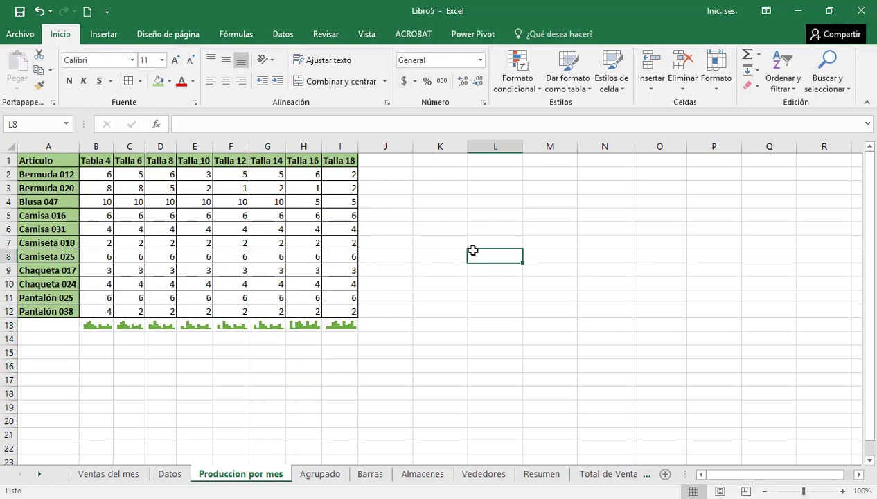
Insert a Circular 3D chart from the Artículo and Talla 6 columns, A1:A12 and C1:C12
{"action": "left_click_drag", "start_coordinate": [40, 160], "coordinate": [56, 311]}
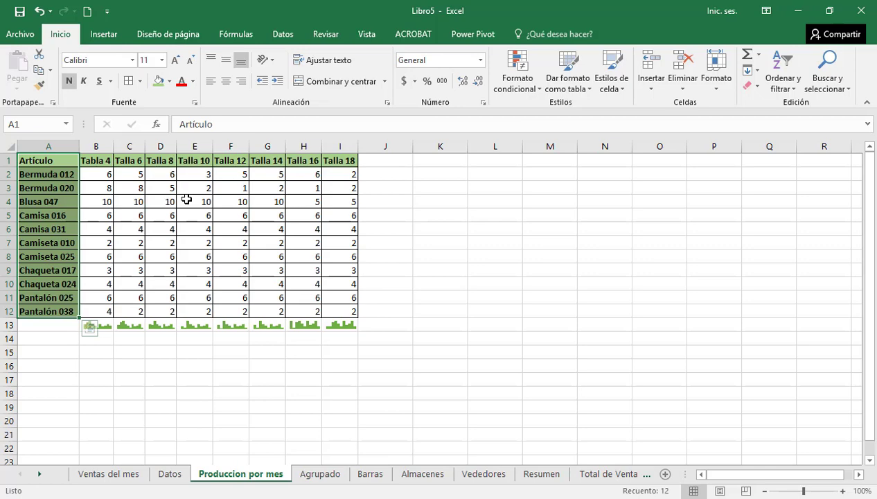
{"action": "left_click_drag", "start_coordinate": [130, 159], "coordinate": [131, 311]}
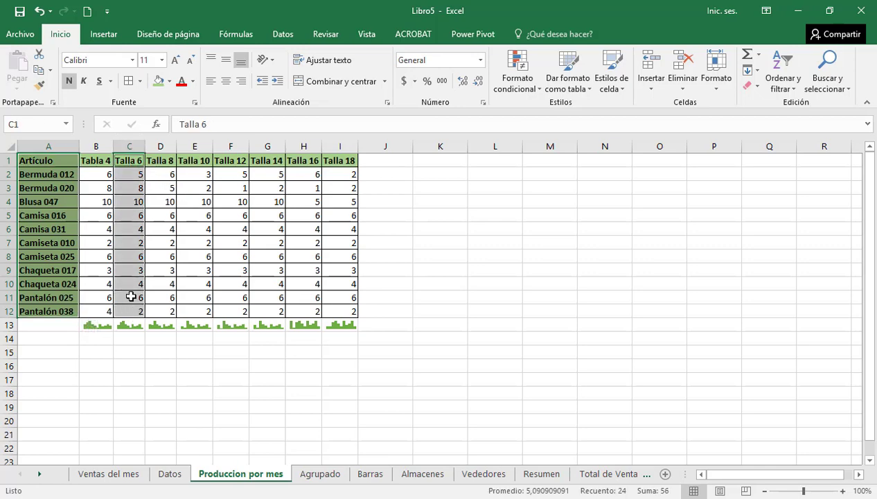
{"action": "left_click", "coordinate": [104, 35]}
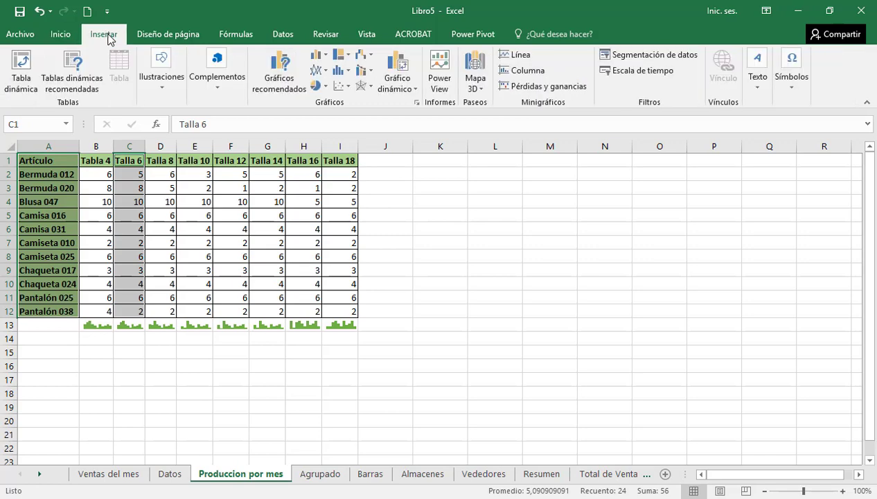
{"action": "left_click", "coordinate": [417, 103]}
{"action": "left_click", "coordinate": [357, 78]}
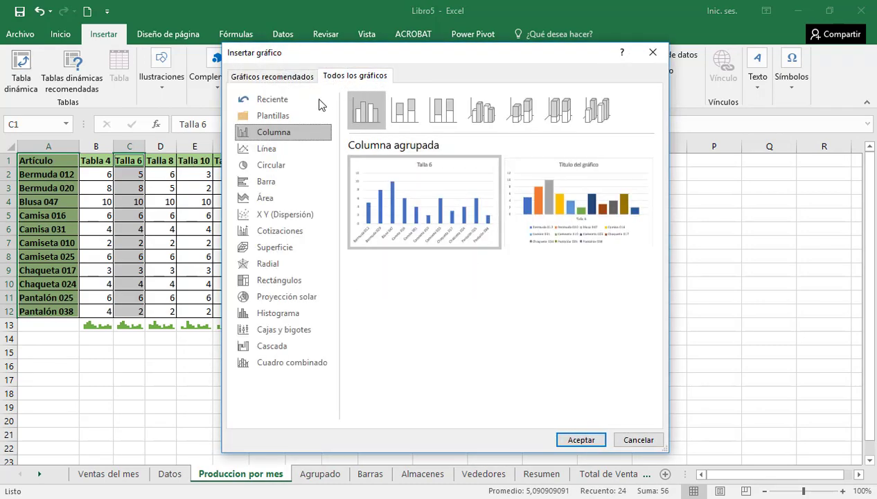
{"action": "left_click", "coordinate": [300, 167]}
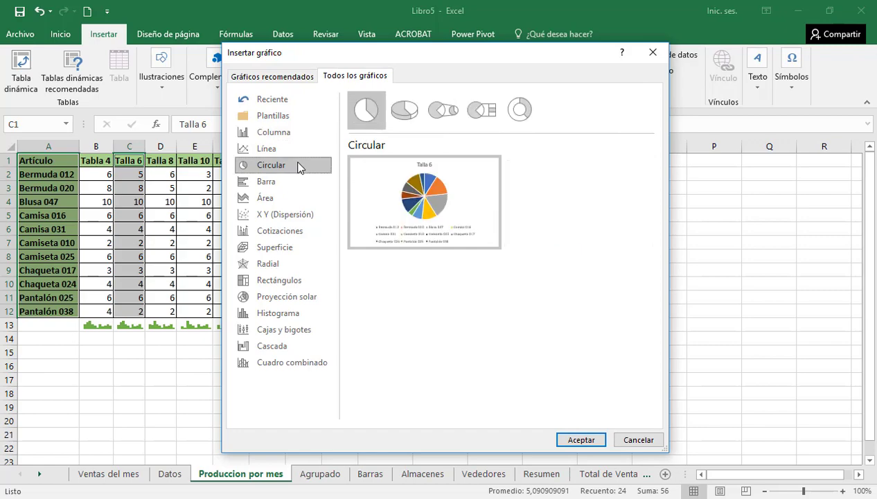
{"action": "left_click", "coordinate": [408, 115]}
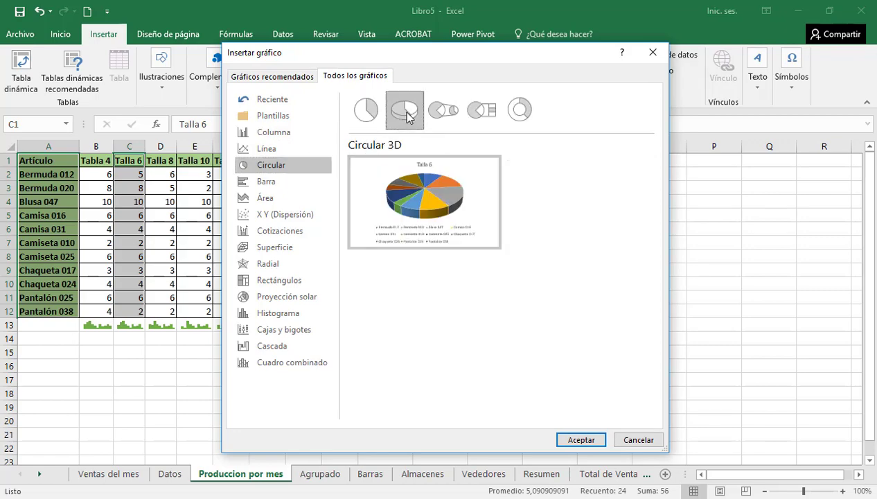
{"action": "left_click", "coordinate": [581, 440]}
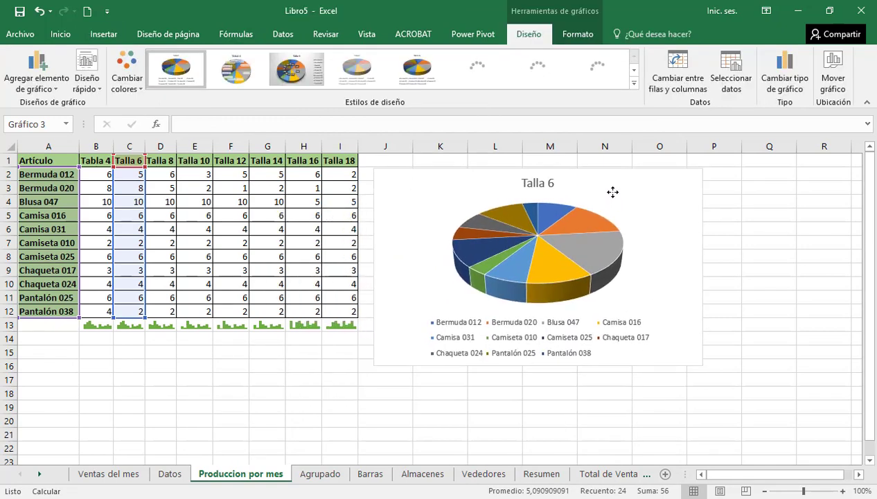
Enlarge the Talla 6 pie chart to reach about column R and row 22, and add data labels to it
{"action": "left_click", "coordinate": [615, 234]}
{"action": "left_click_drag", "start_coordinate": [701, 363], "coordinate": [831, 444]}
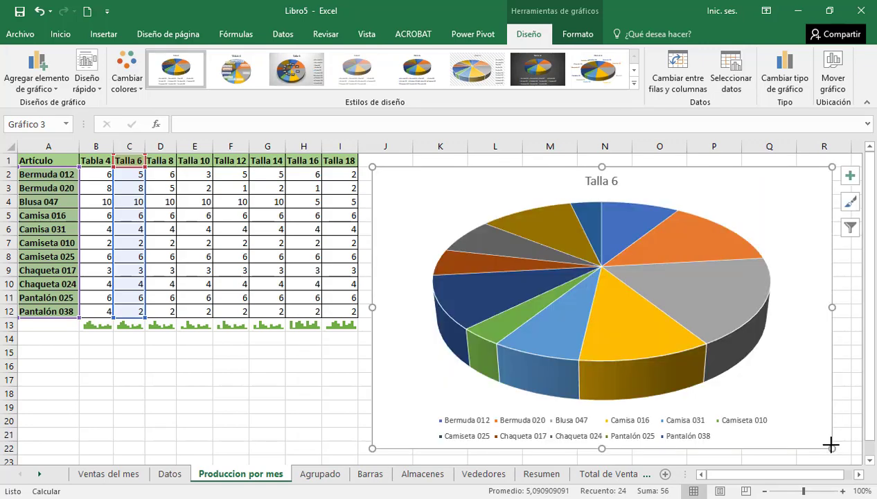
{"action": "left_click", "coordinate": [859, 475]}
{"action": "left_click", "coordinate": [859, 475]}
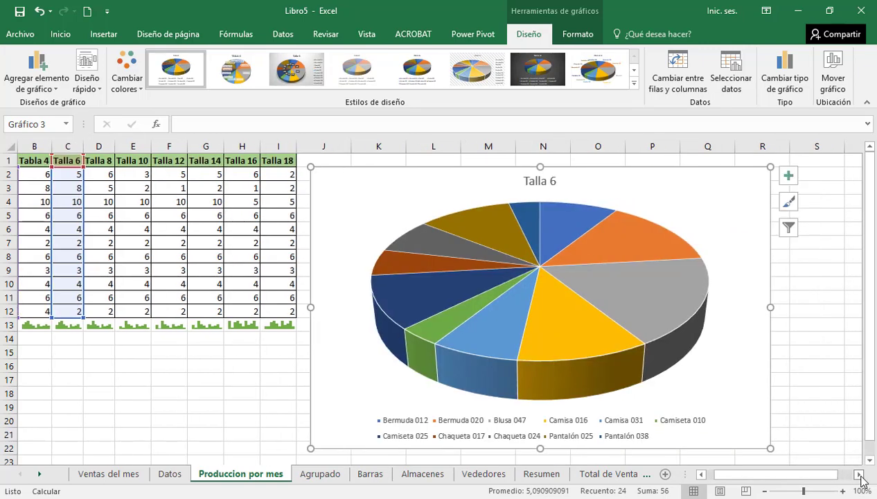
{"action": "left_click", "coordinate": [790, 178]}
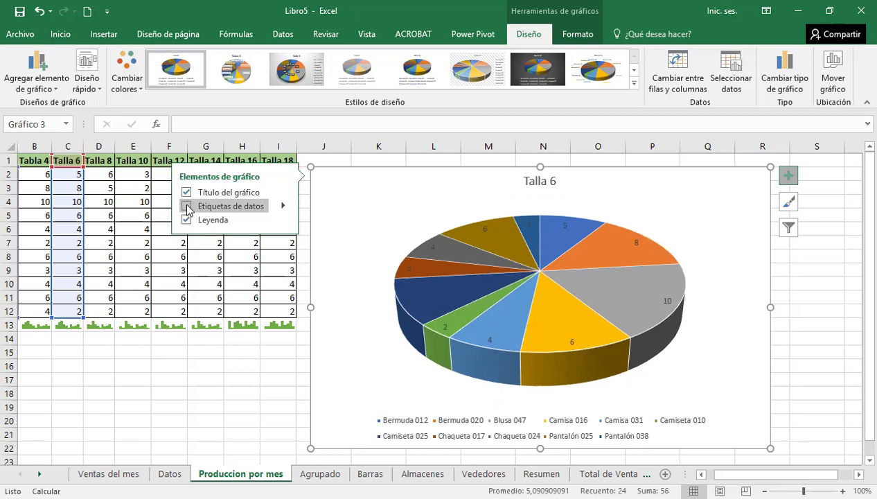
{"action": "left_click", "coordinate": [216, 207]}
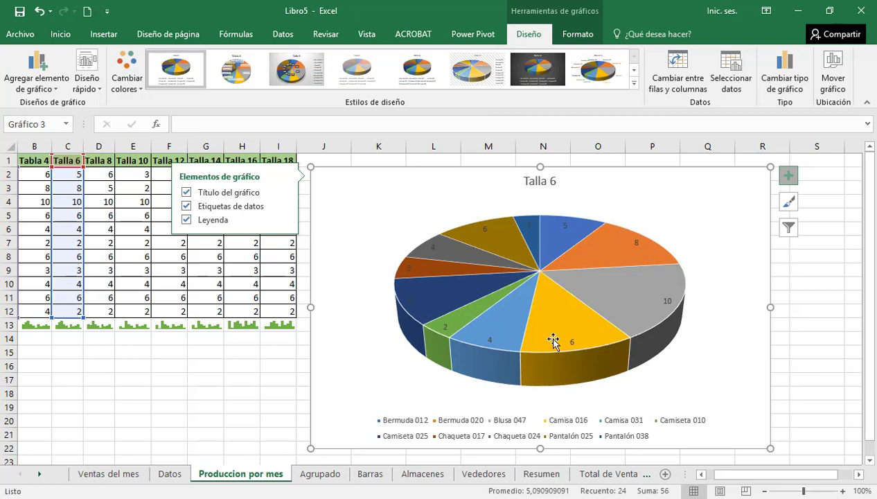
Apply the dark-background chart style to the Talla 6 pie chart
{"action": "left_click", "coordinate": [507, 337]}
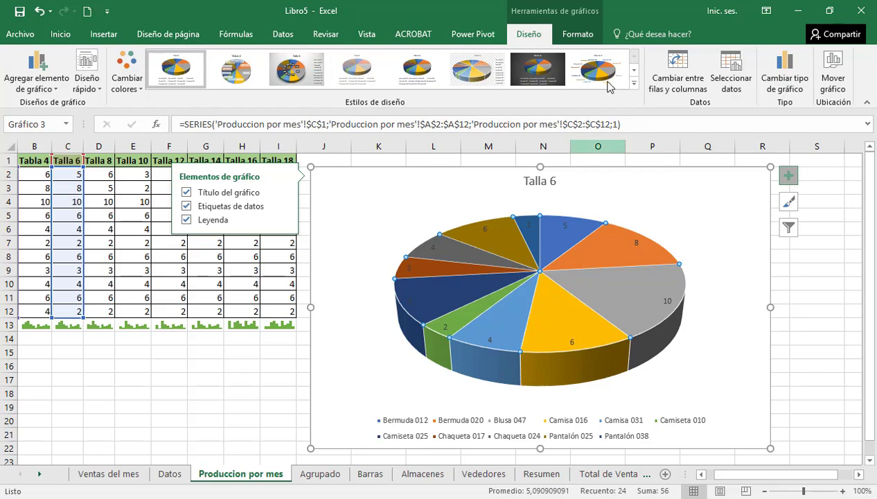
{"action": "left_click", "coordinate": [554, 75]}
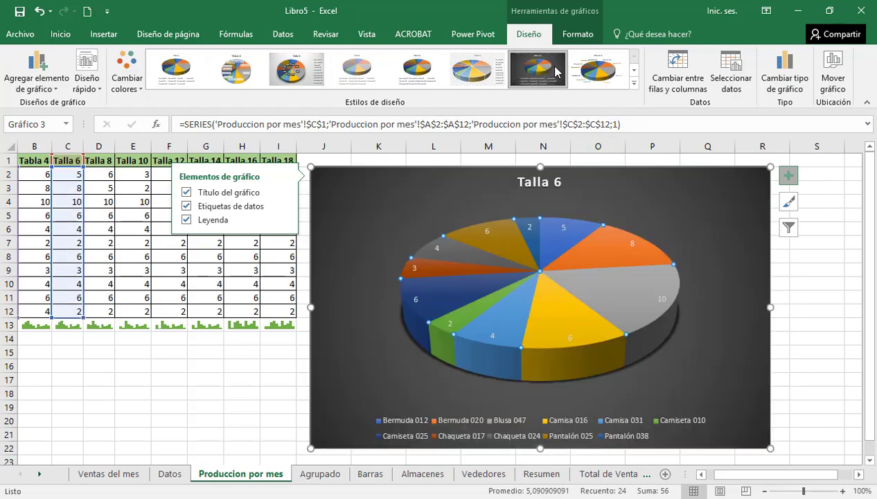
{"action": "left_click", "coordinate": [277, 378]}
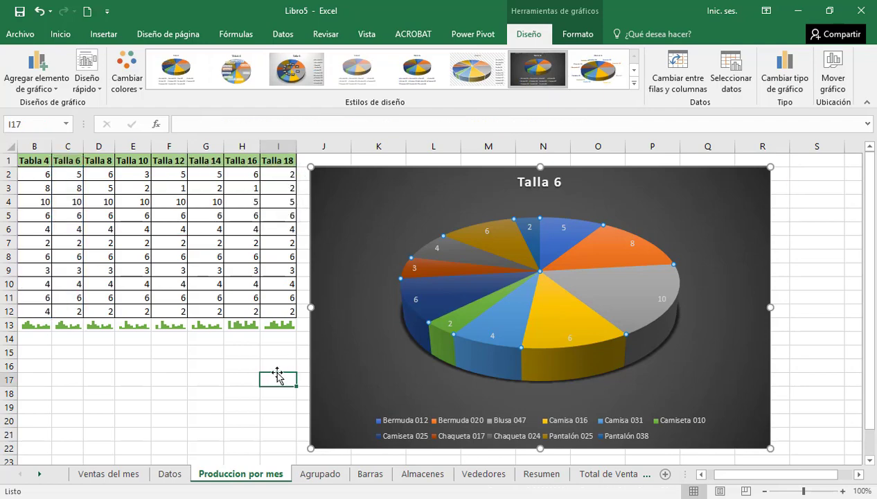